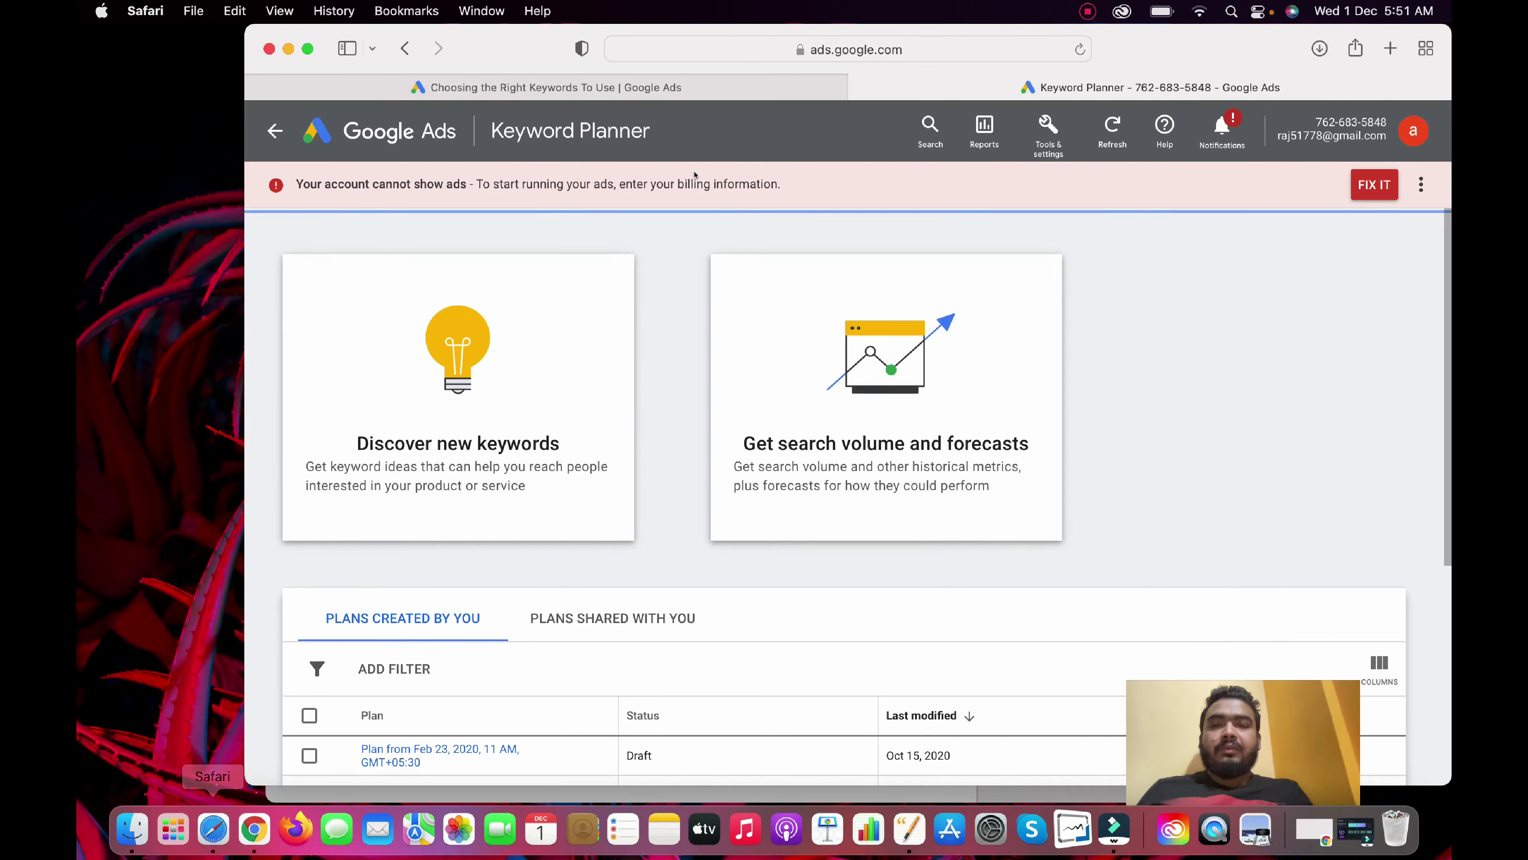
Open Google in a new browser tab and search for "digital marketing course".
{"action": "left_click", "coordinate": [1391, 48]}
{"action": "left_click", "coordinate": [695, 229]}
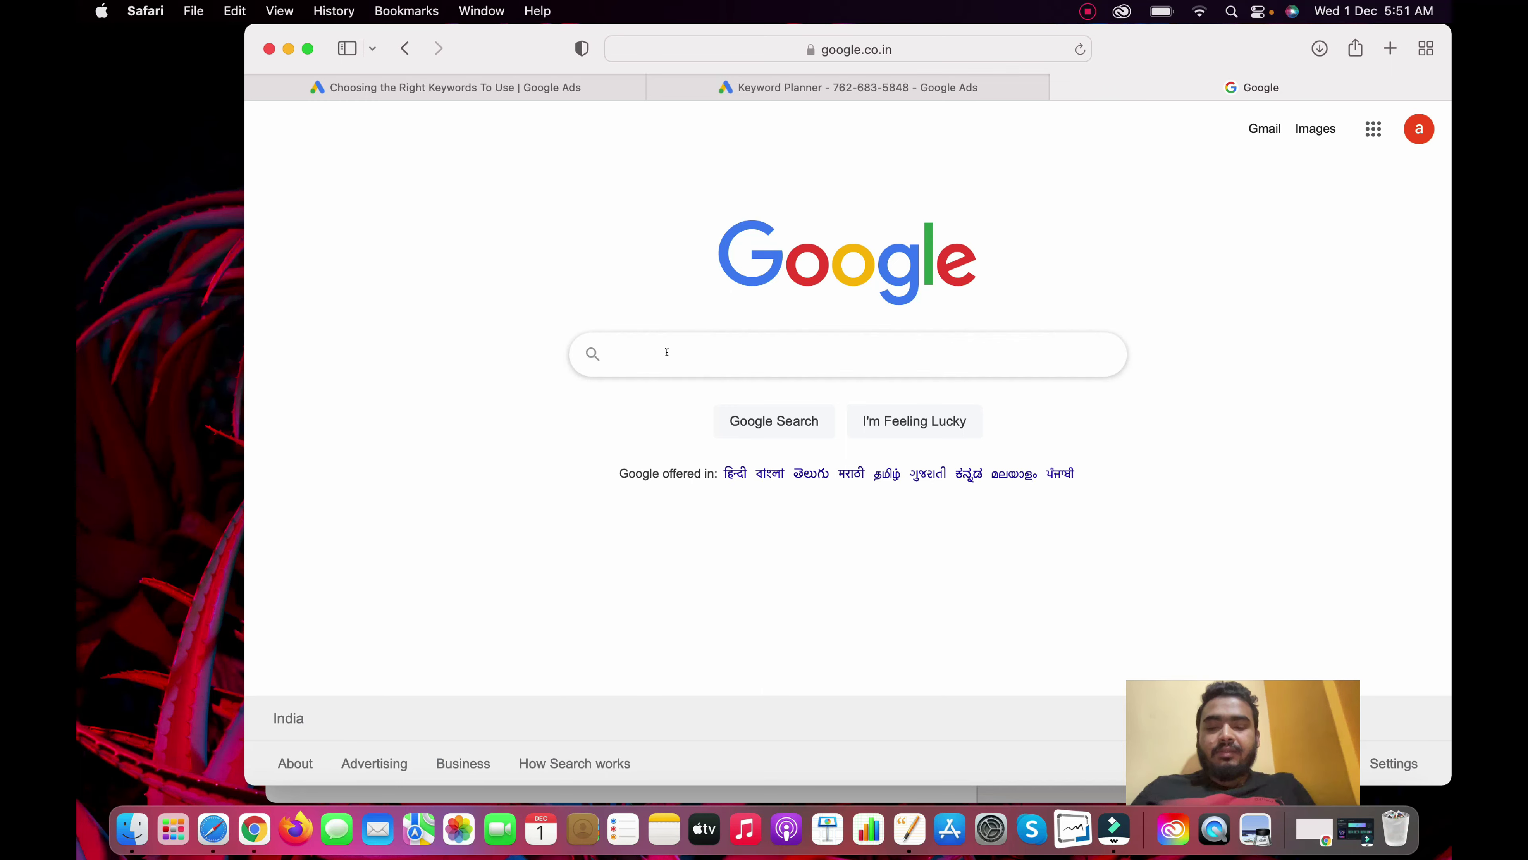
{"action": "type", "text": "digital"}
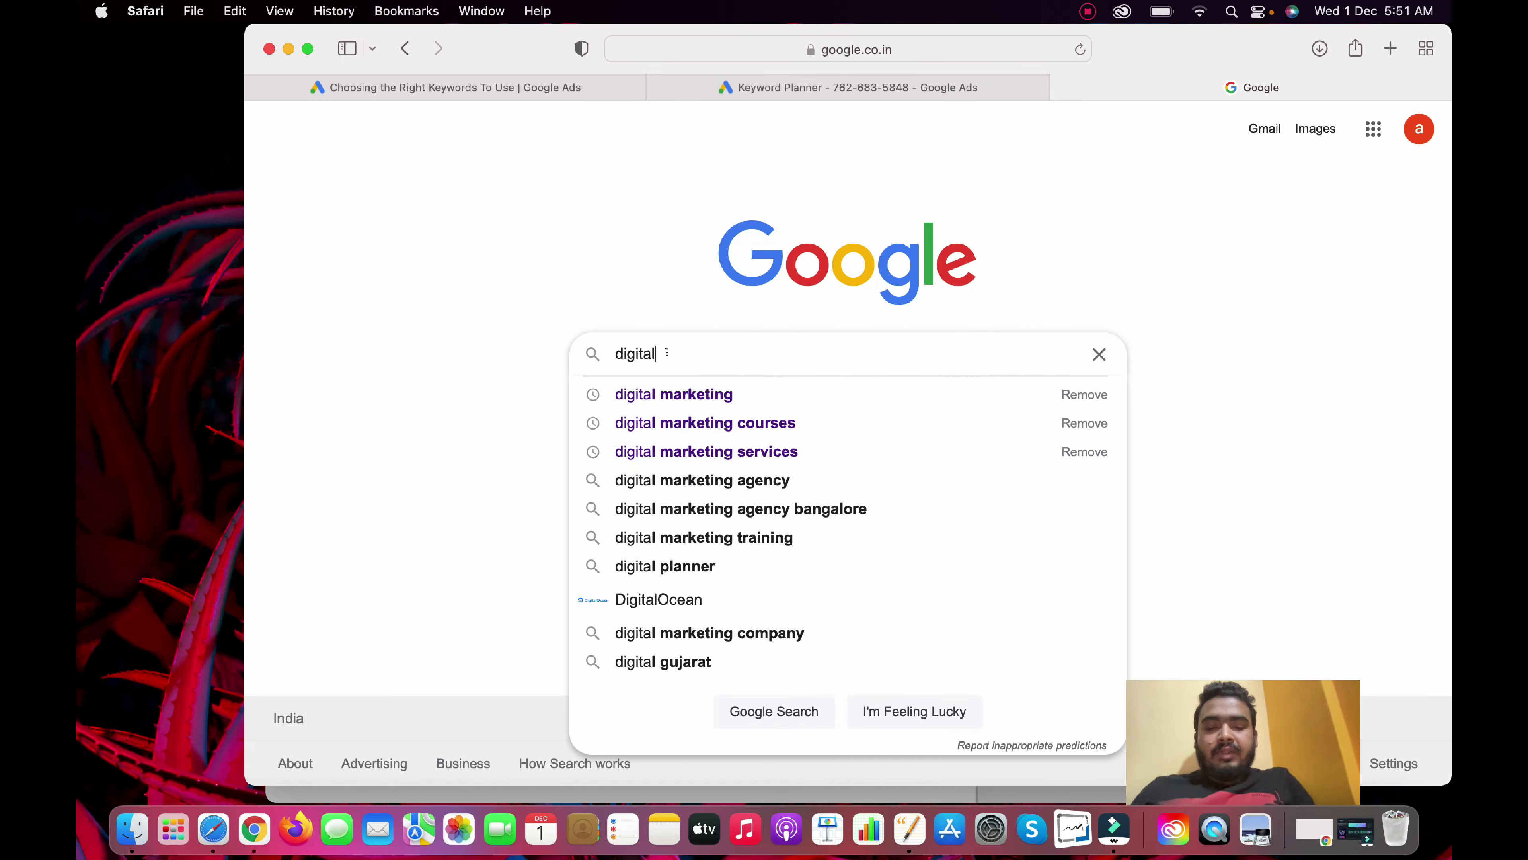
{"action": "type", "text": " market"}
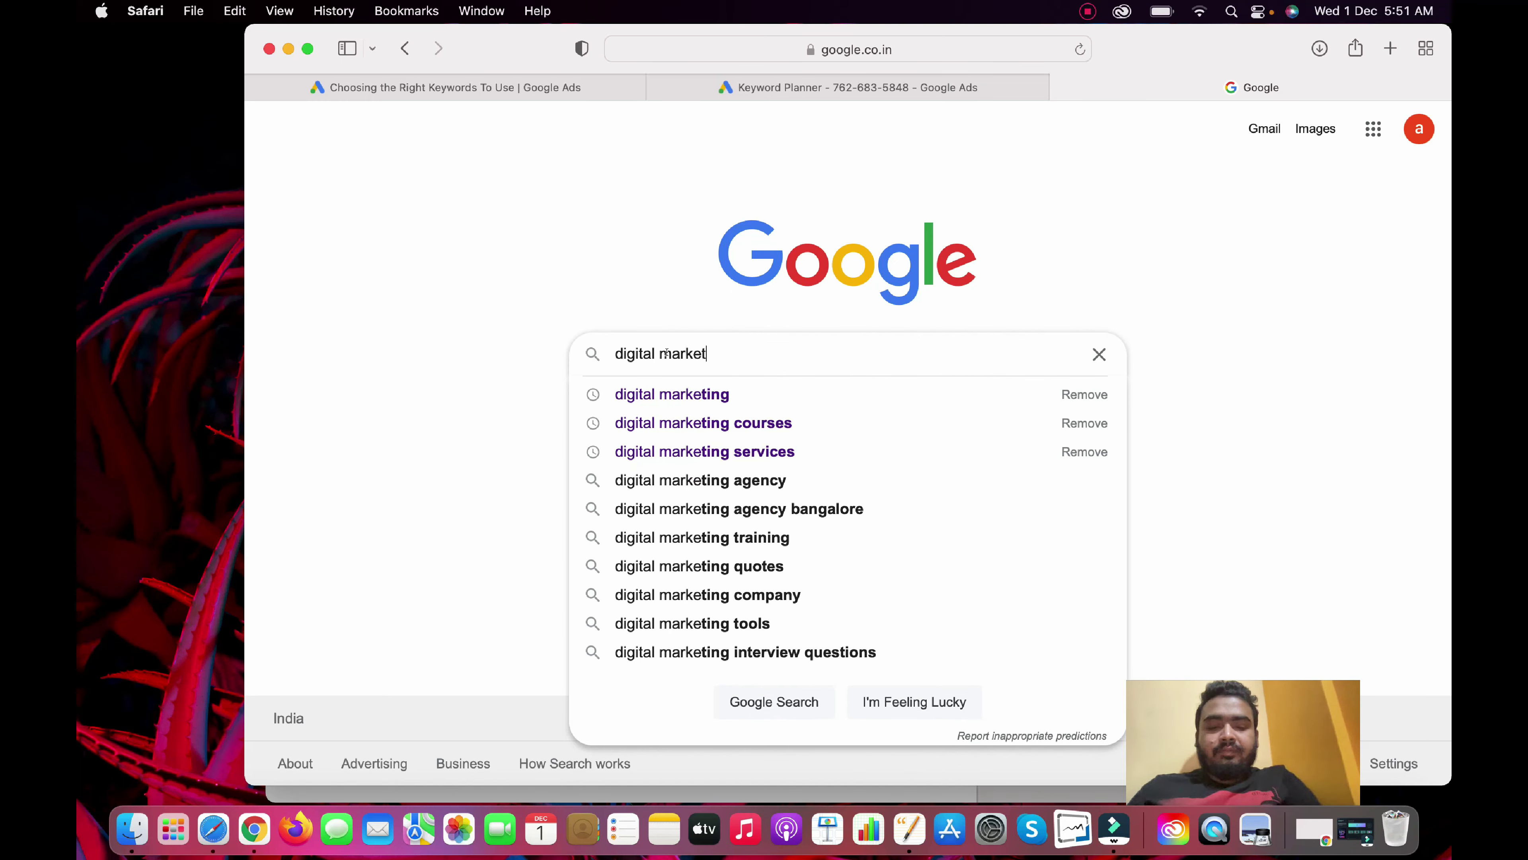
{"action": "type", "text": "ing c"}
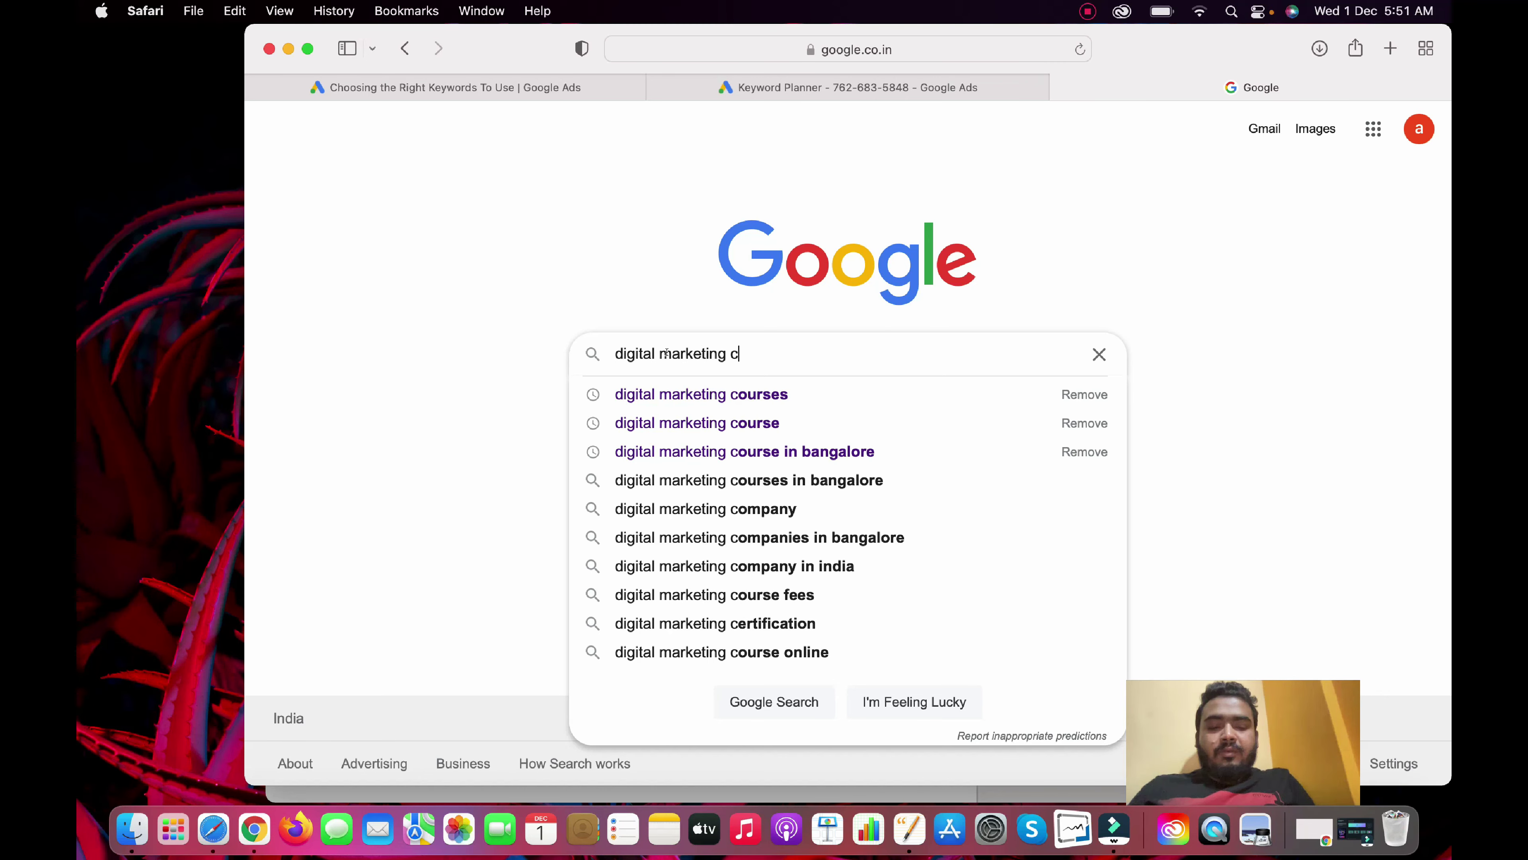
{"action": "type", "text": "ourse"}
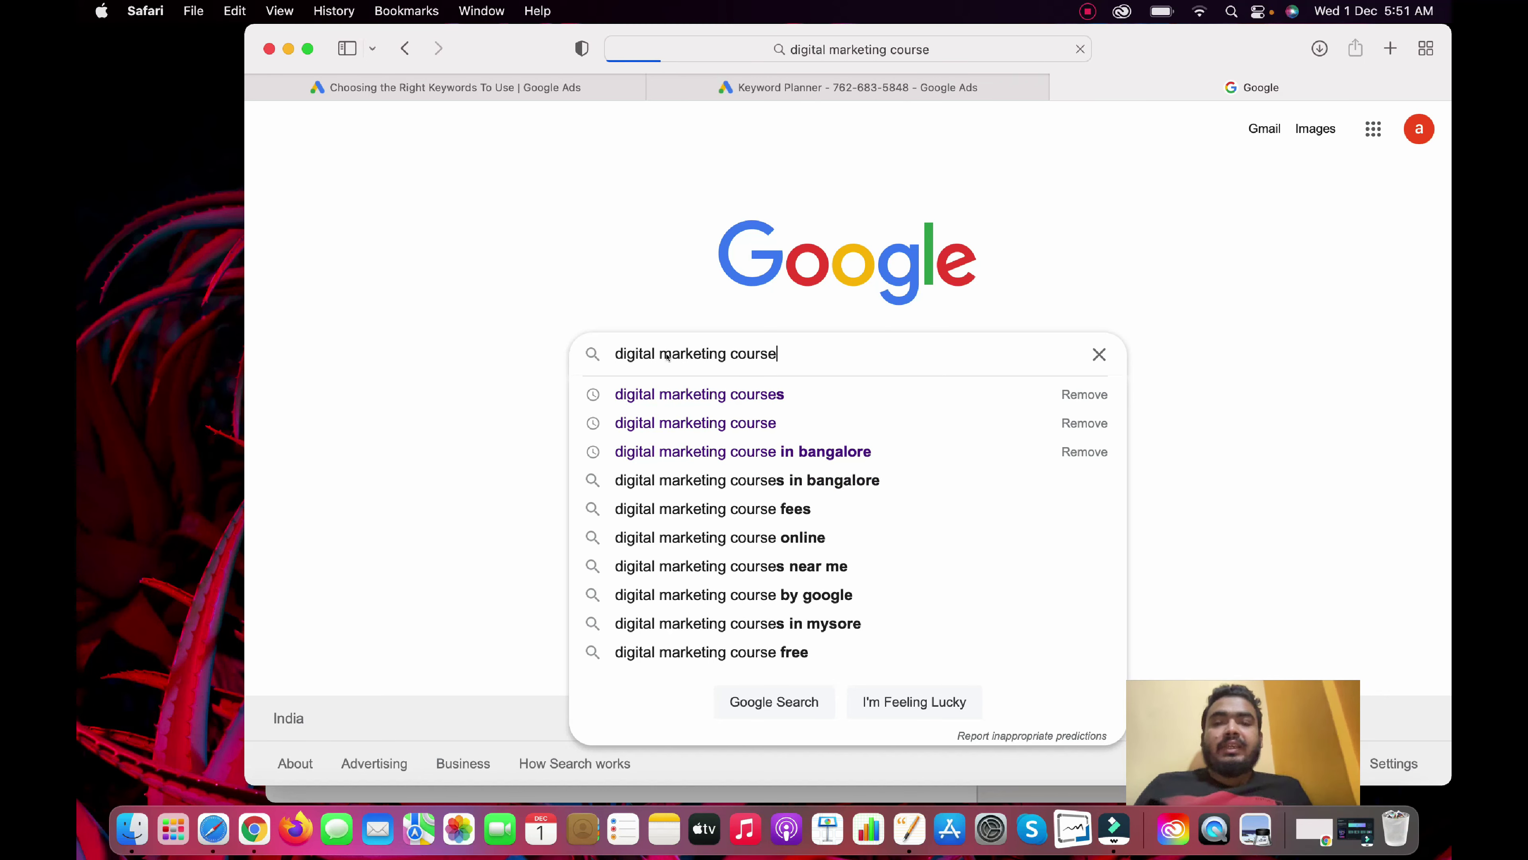
{"action": "key", "text": "Return"}
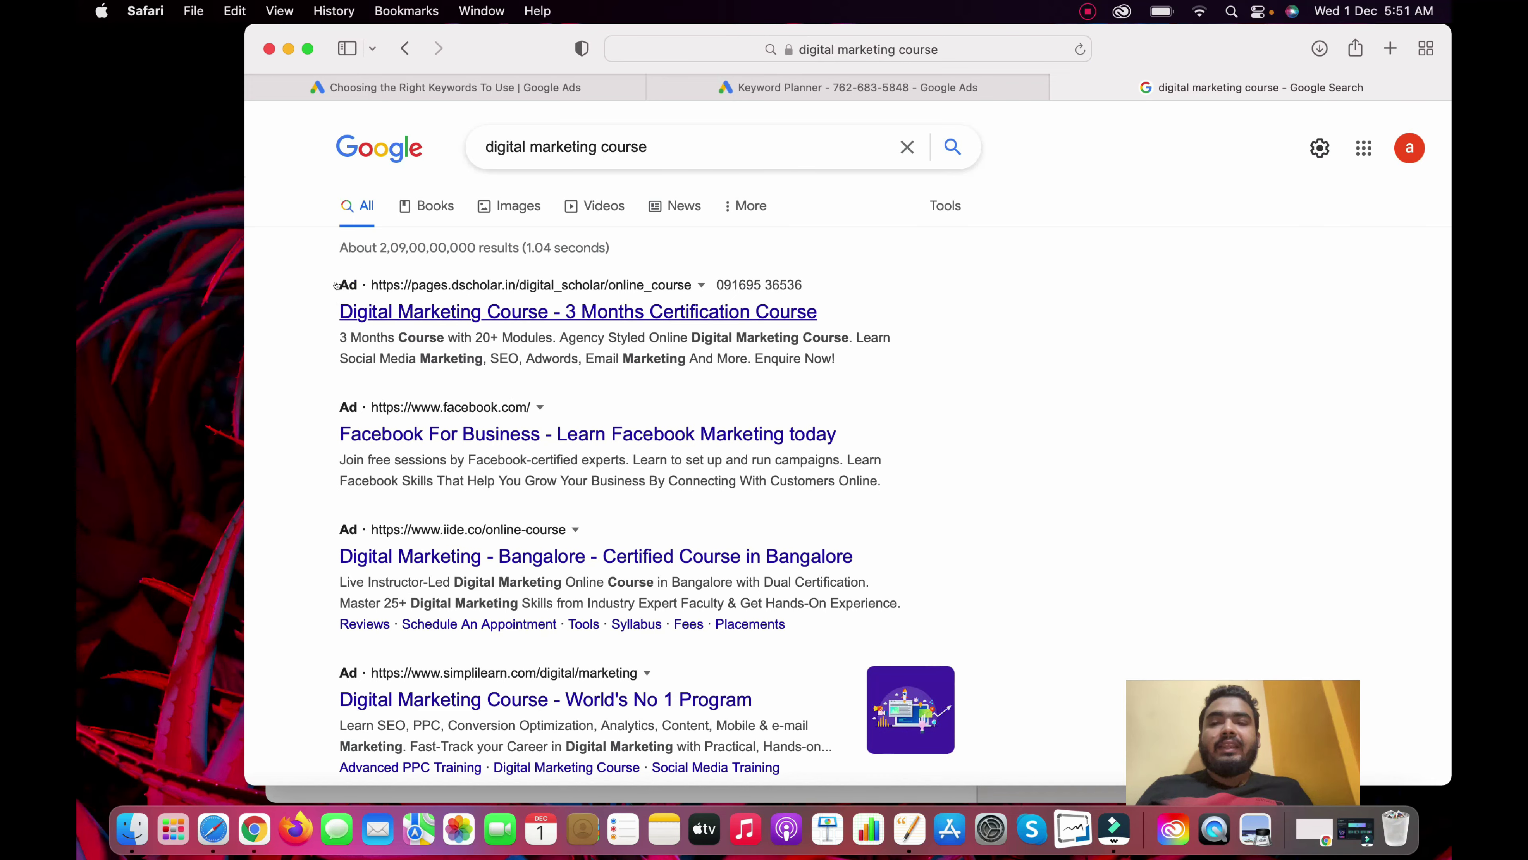
Examine the ads, local training centres and organic listings in the "digital marketing course" search results.
{"action": "scroll", "coordinate": [974, 359], "scroll_direction": "down", "scroll_amount": 10}
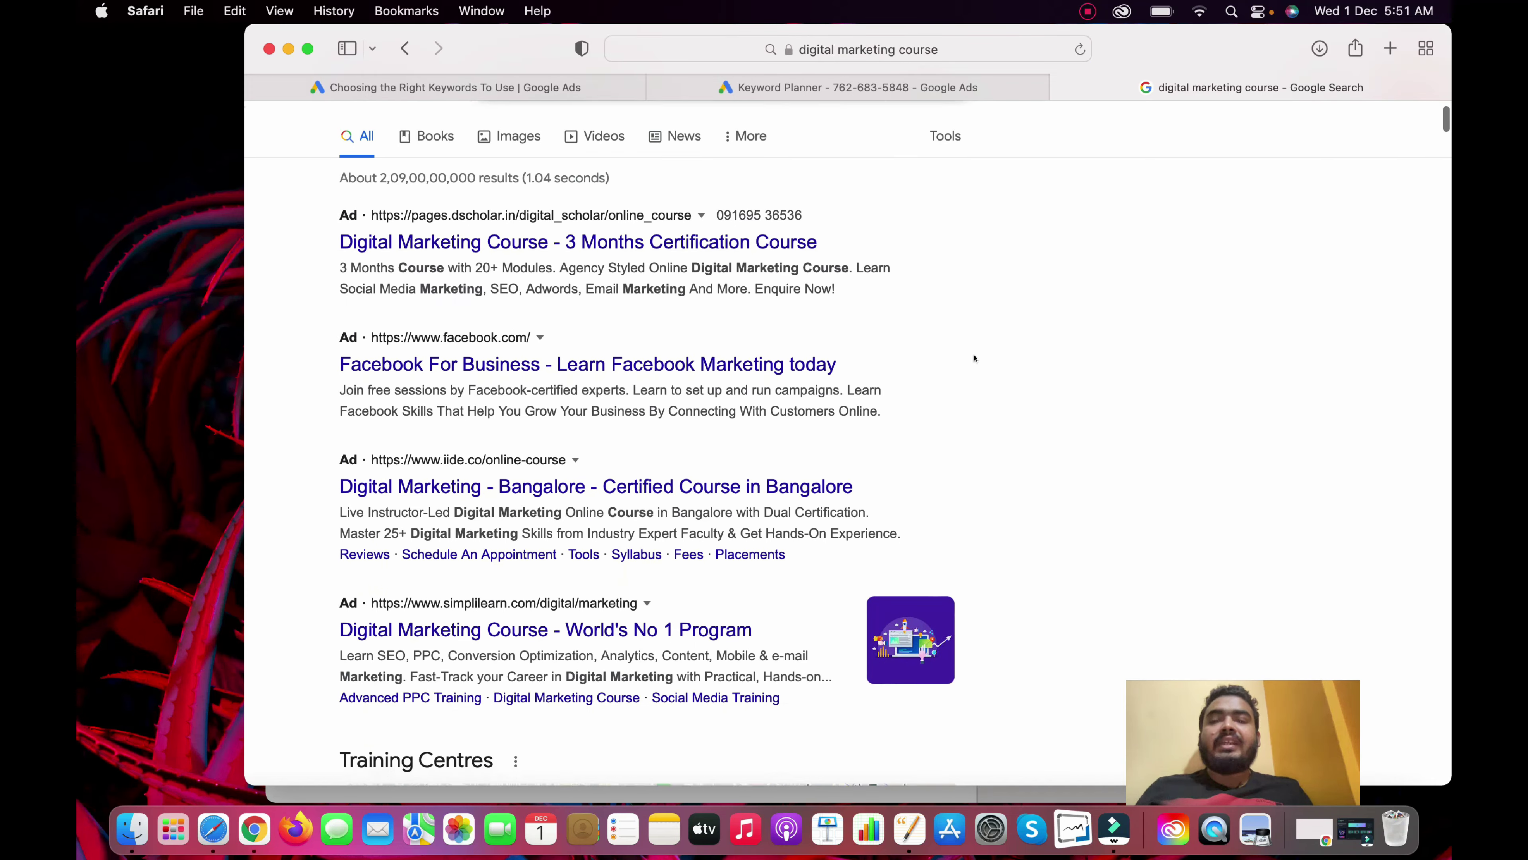
{"action": "scroll", "coordinate": [975, 359], "scroll_direction": "down", "scroll_amount": 5}
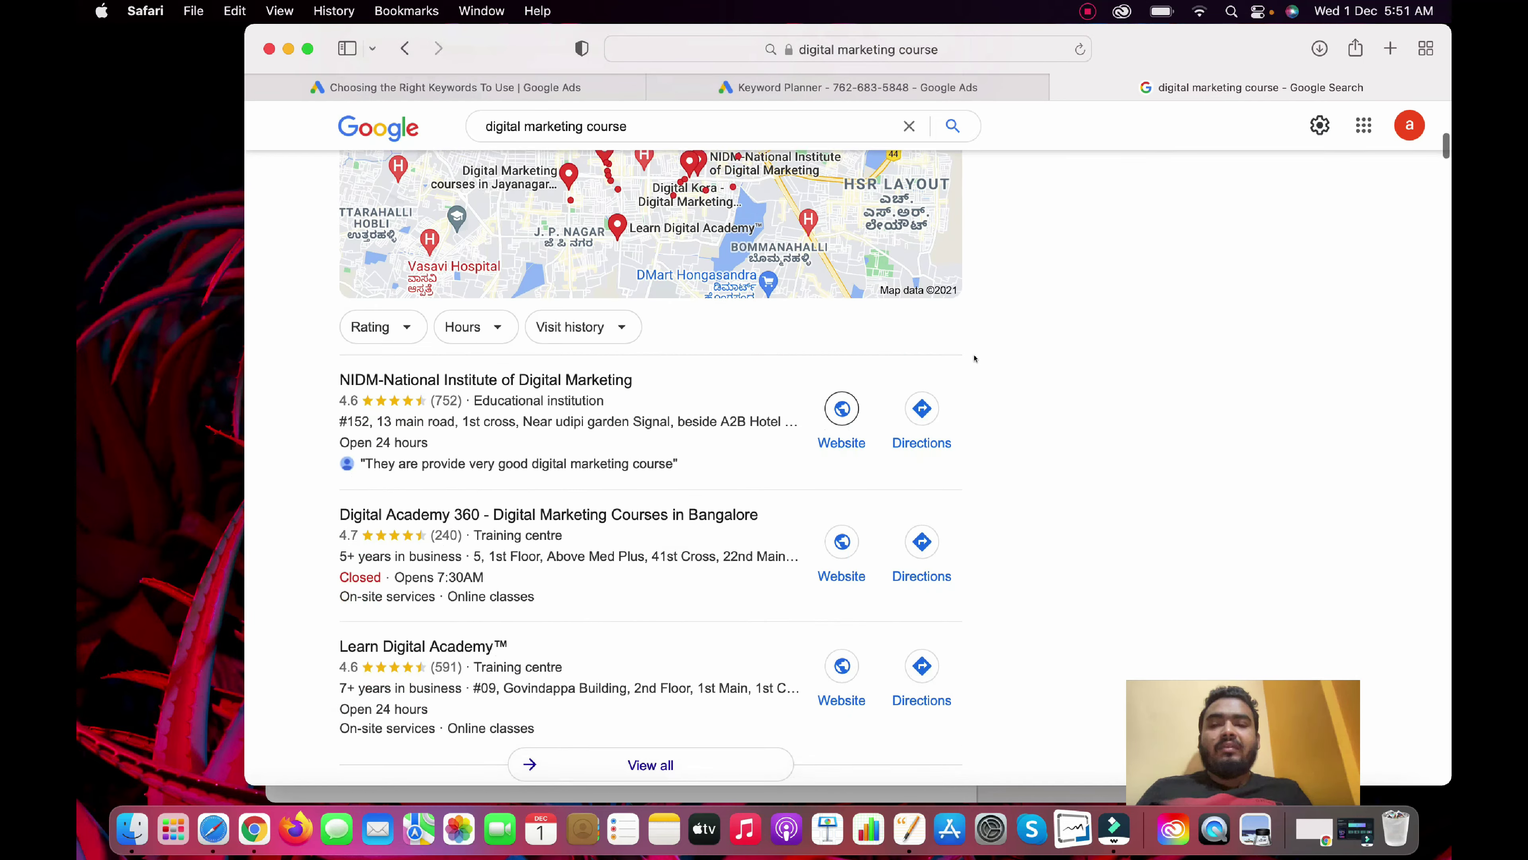
{"action": "scroll", "coordinate": [793, 291], "scroll_direction": "down", "scroll_amount": 2}
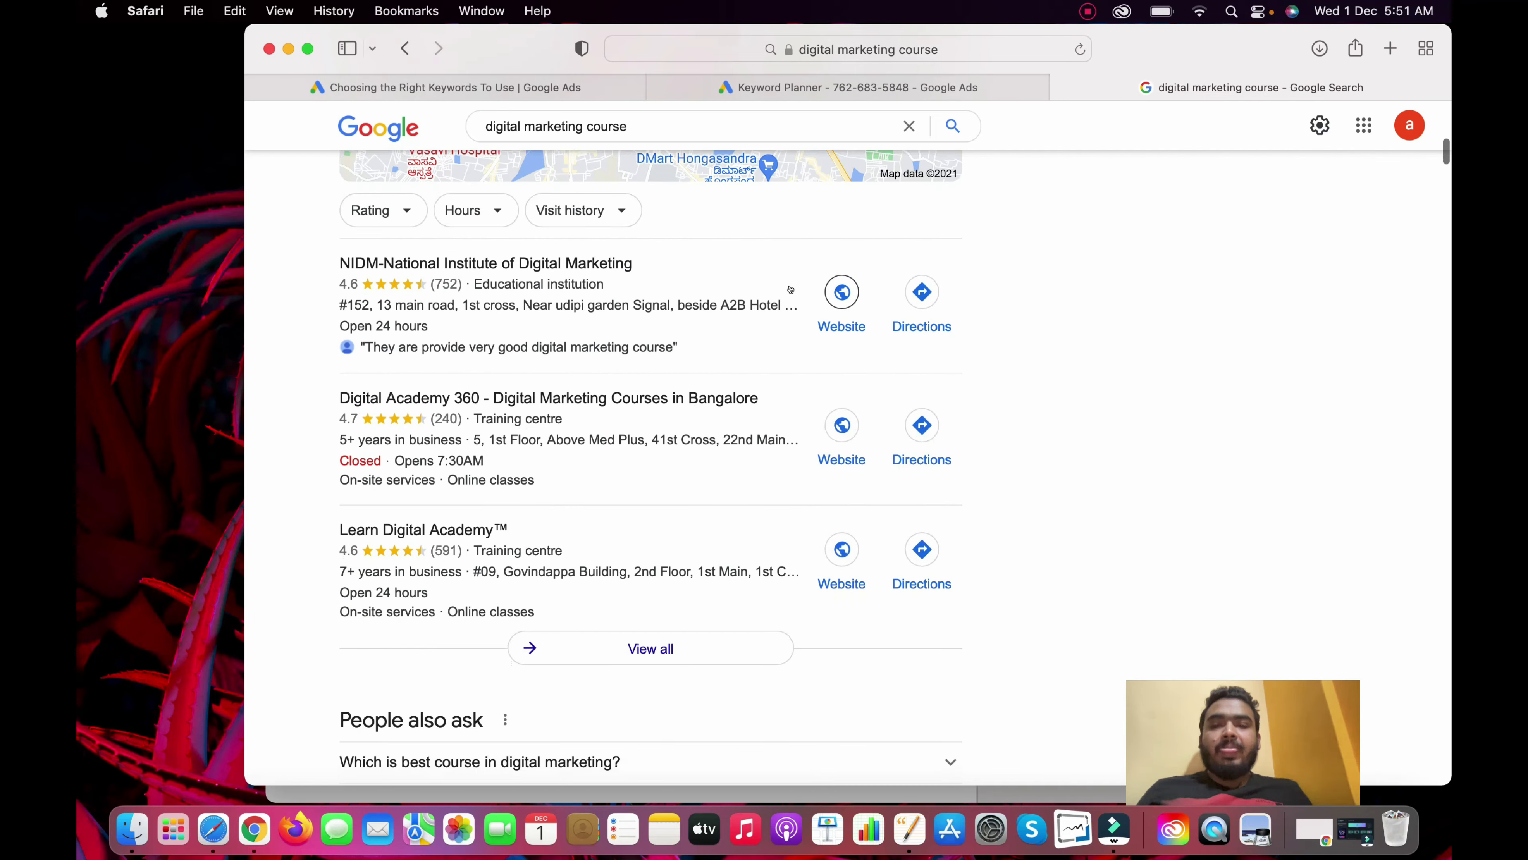
{"action": "scroll", "coordinate": [730, 303], "scroll_direction": "down", "scroll_amount": 3}
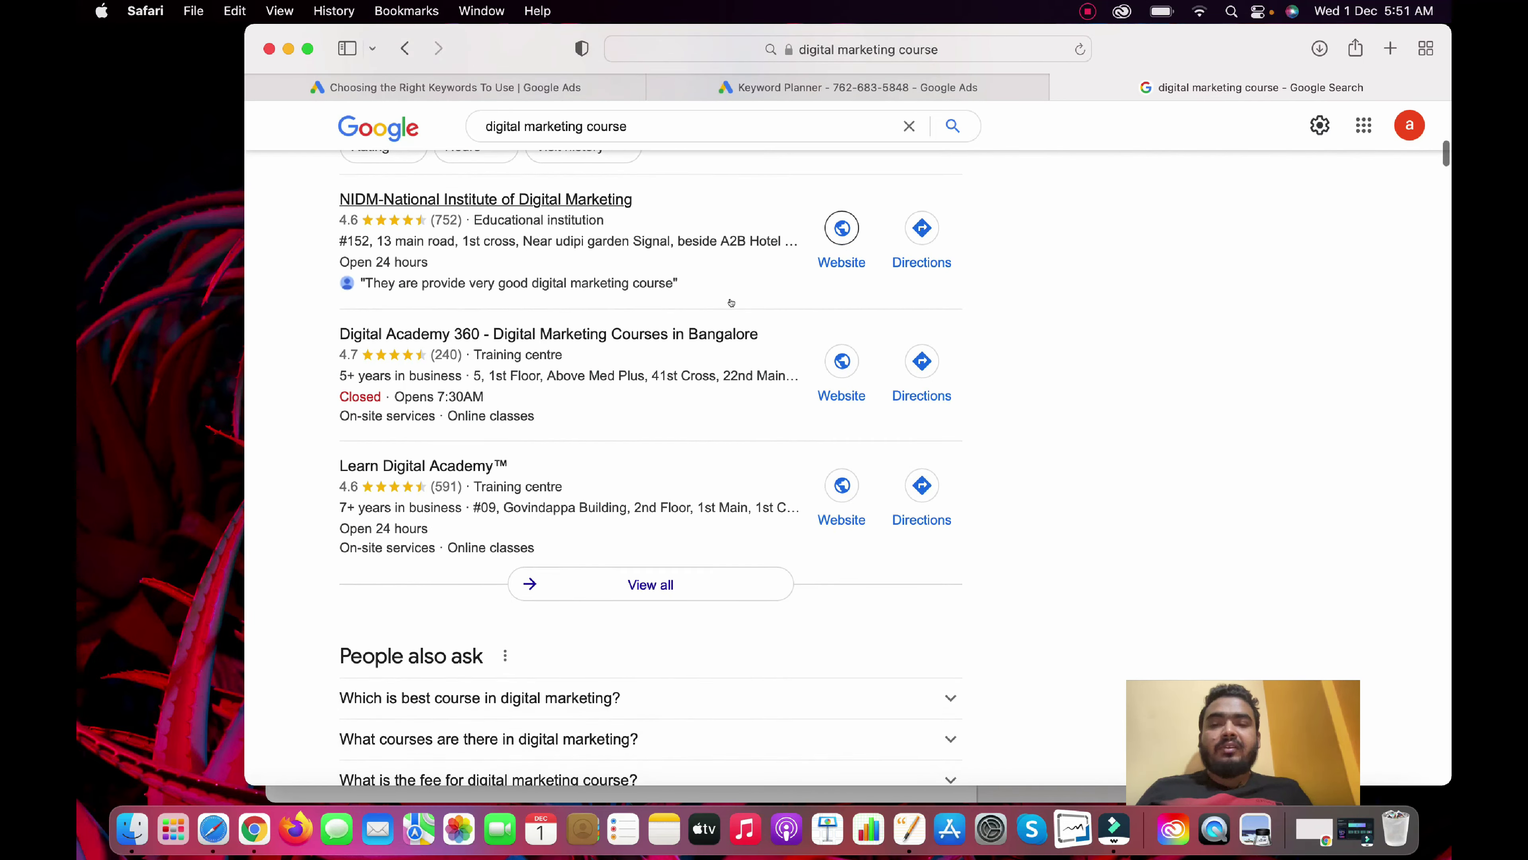
{"action": "scroll", "coordinate": [731, 302], "scroll_direction": "down", "scroll_amount": 10}
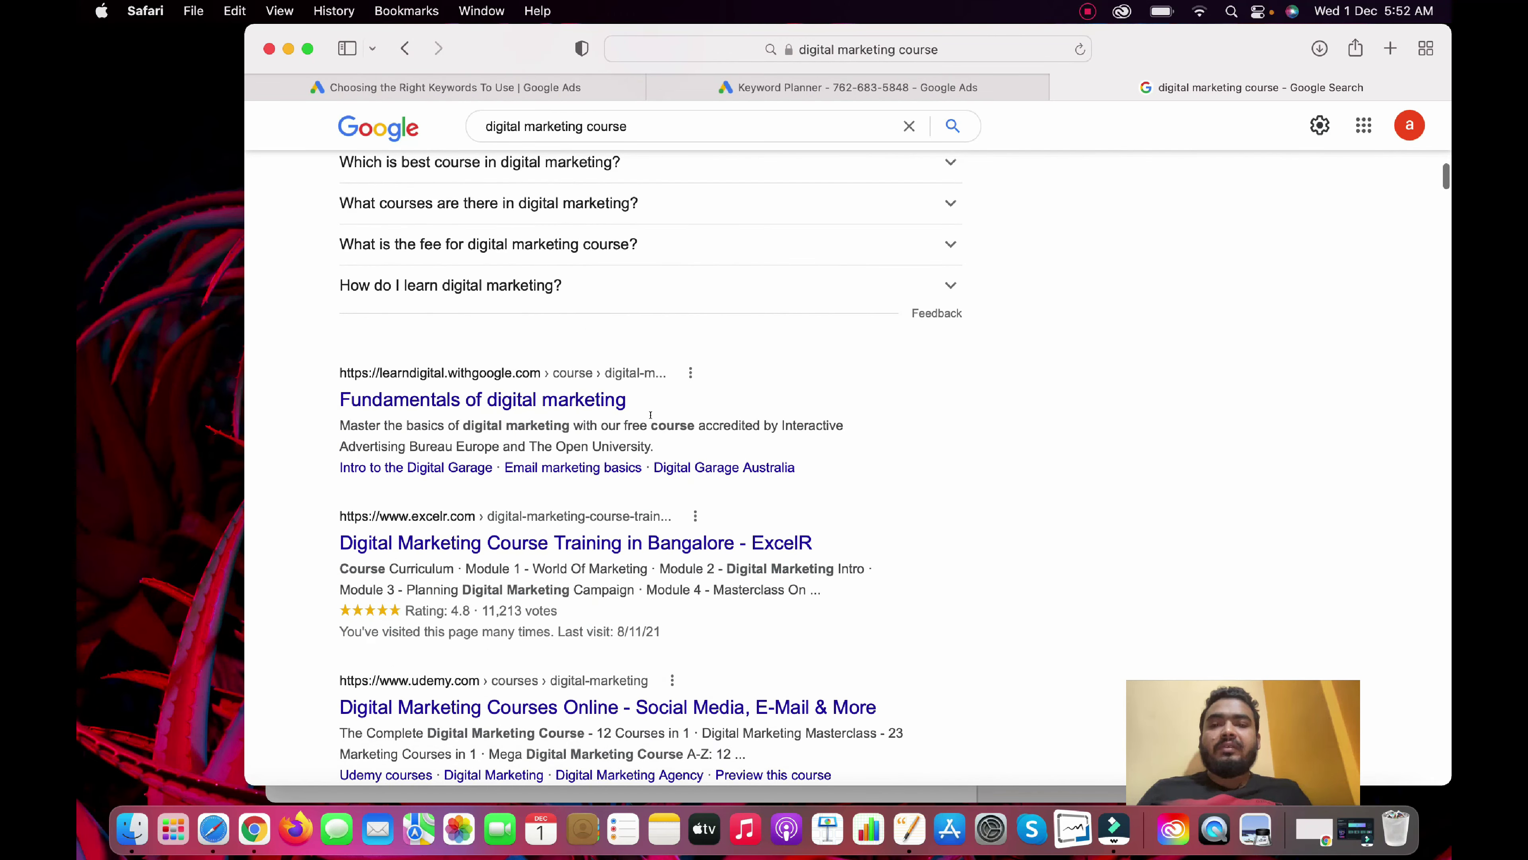
{"action": "scroll", "coordinate": [740, 416], "scroll_direction": "down", "scroll_amount": 2}
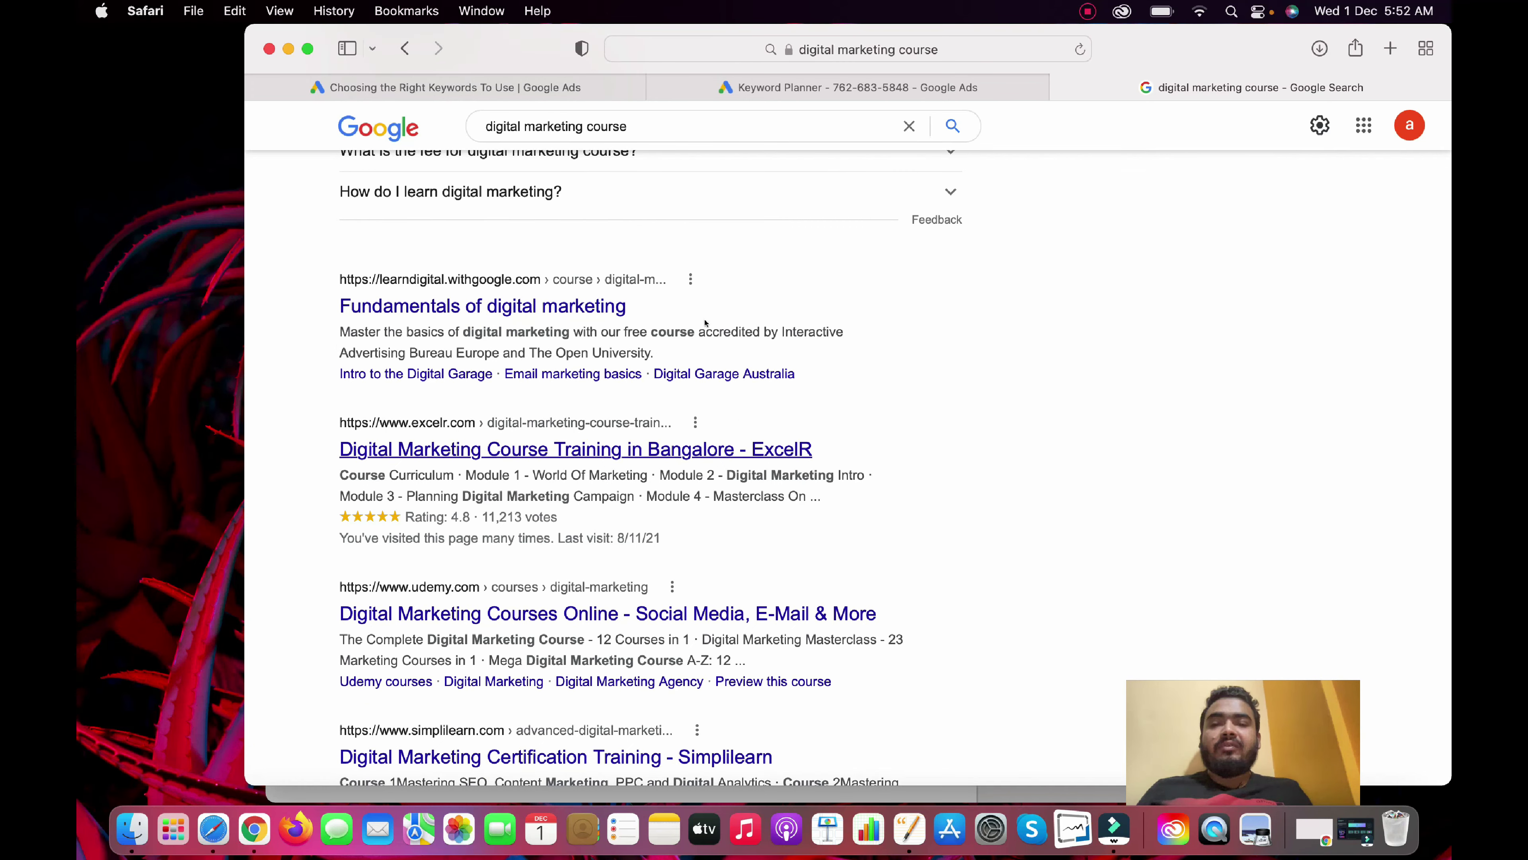
{"action": "scroll", "coordinate": [836, 322], "scroll_direction": "up", "scroll_amount": 10}
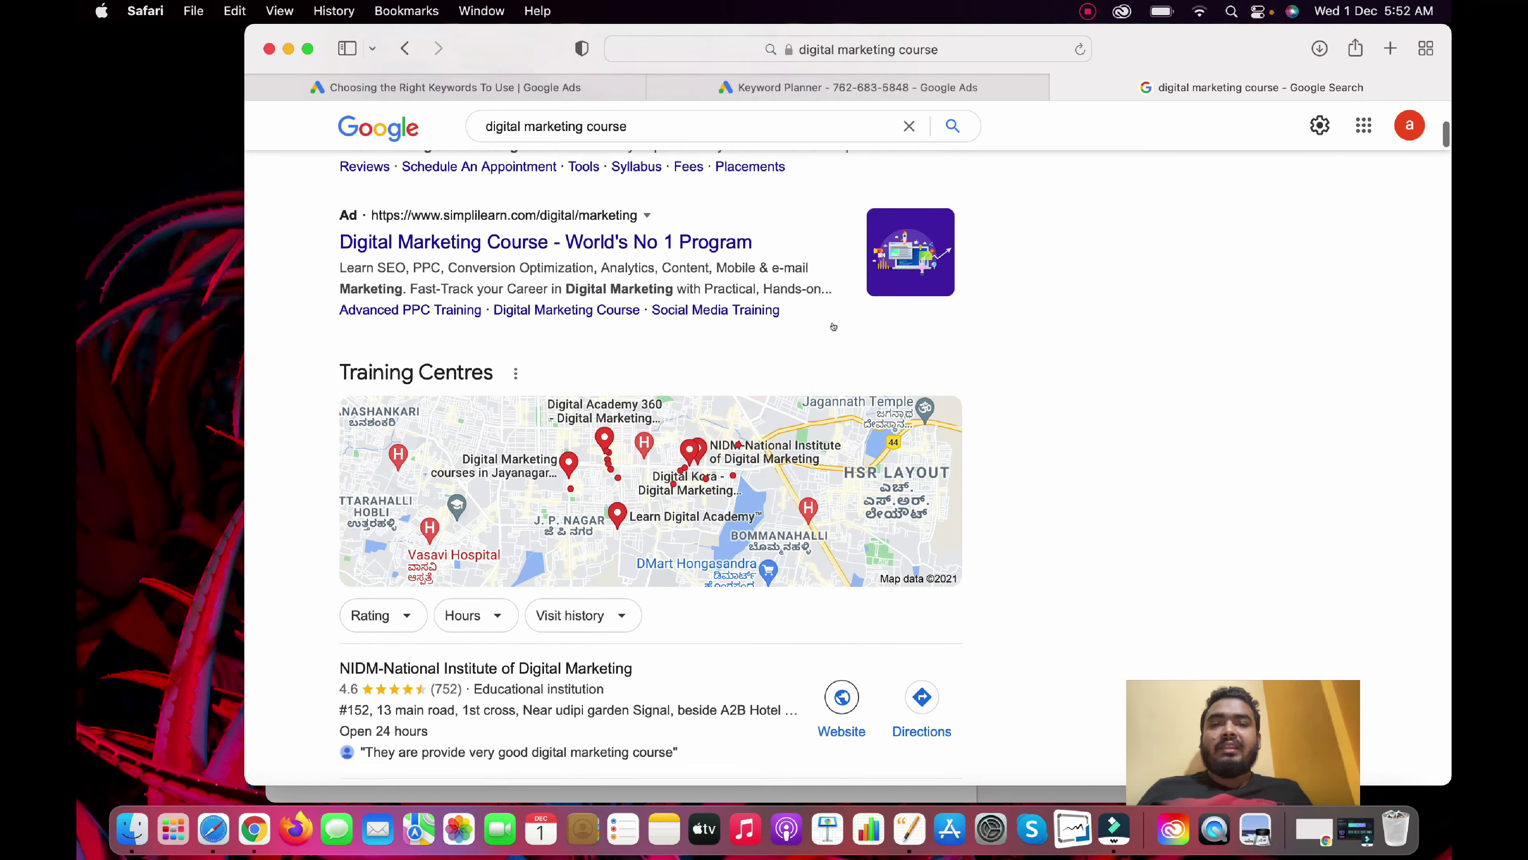
{"action": "scroll", "coordinate": [833, 325], "scroll_direction": "up", "scroll_amount": 1}
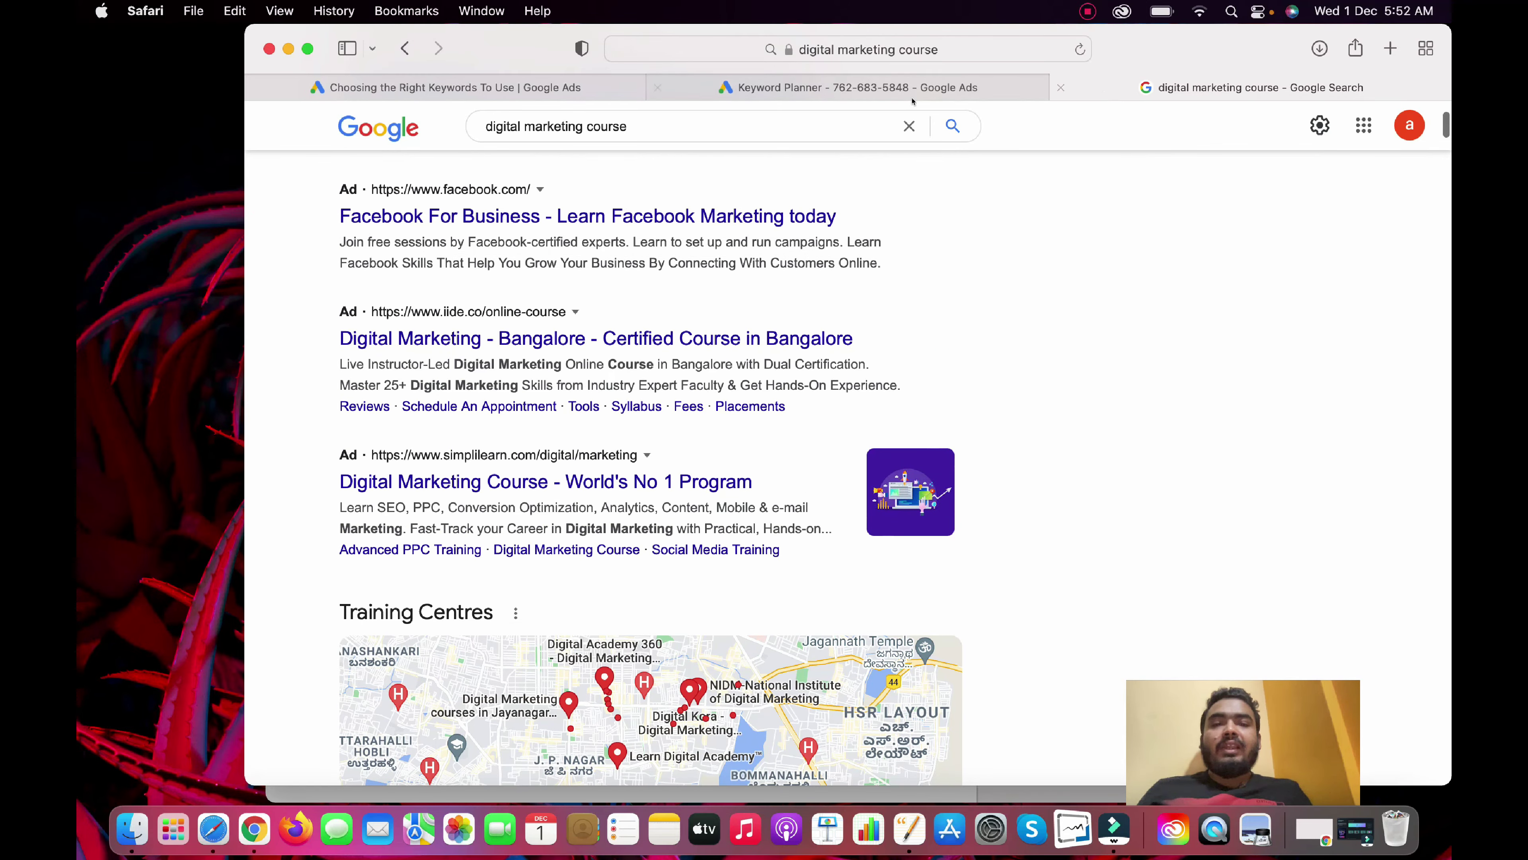
Replace the Google query with a search for "keyword planner".
{"action": "left_click", "coordinate": [686, 128]}
{"action": "triple_click", "coordinate": [684, 134]}
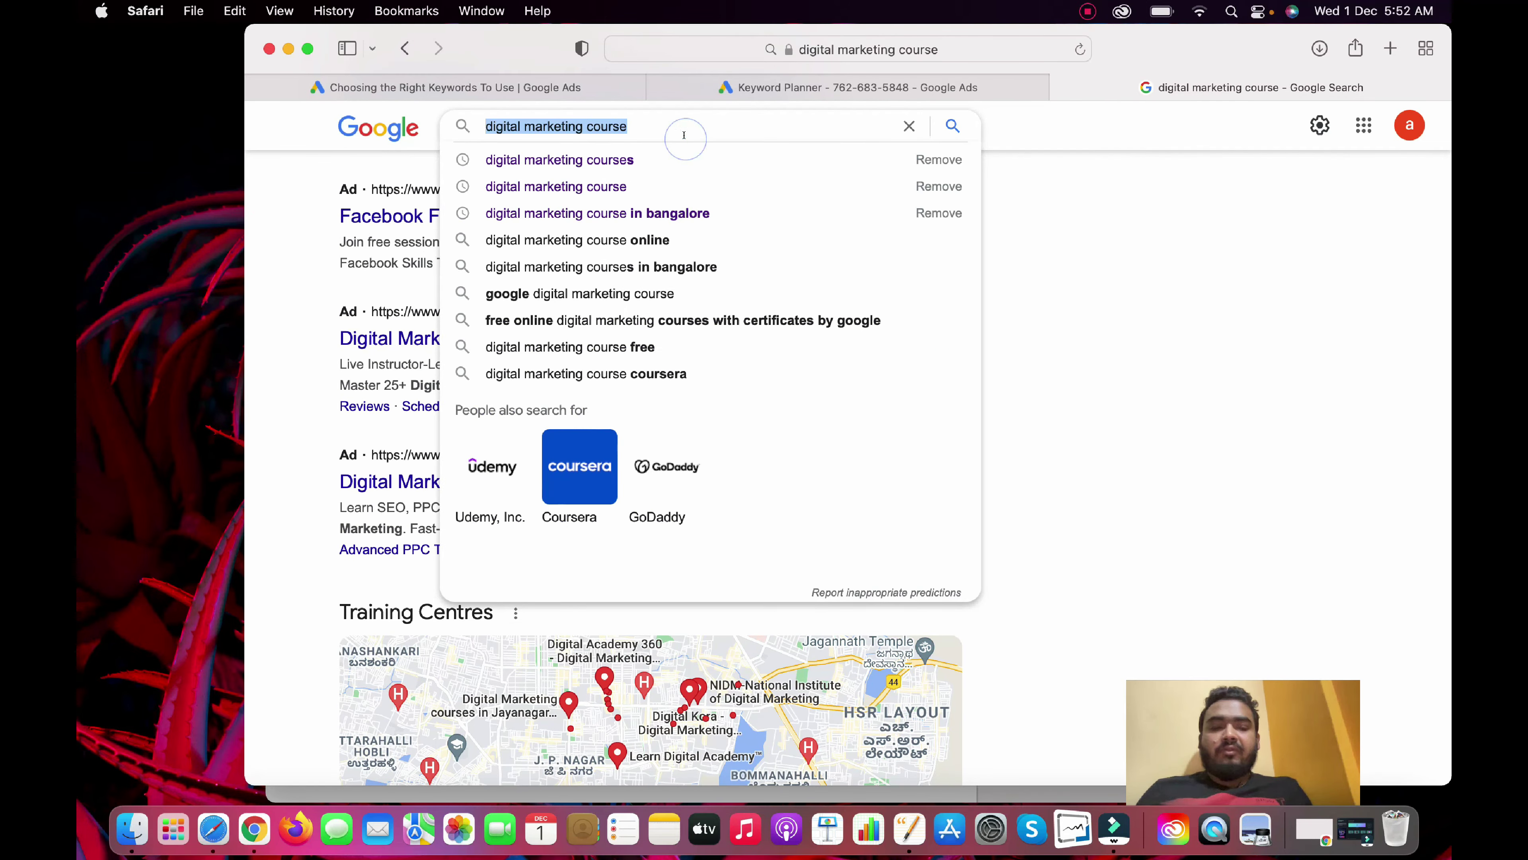
{"action": "key", "text": "BackSpace"}
{"action": "type", "text": "ke"}
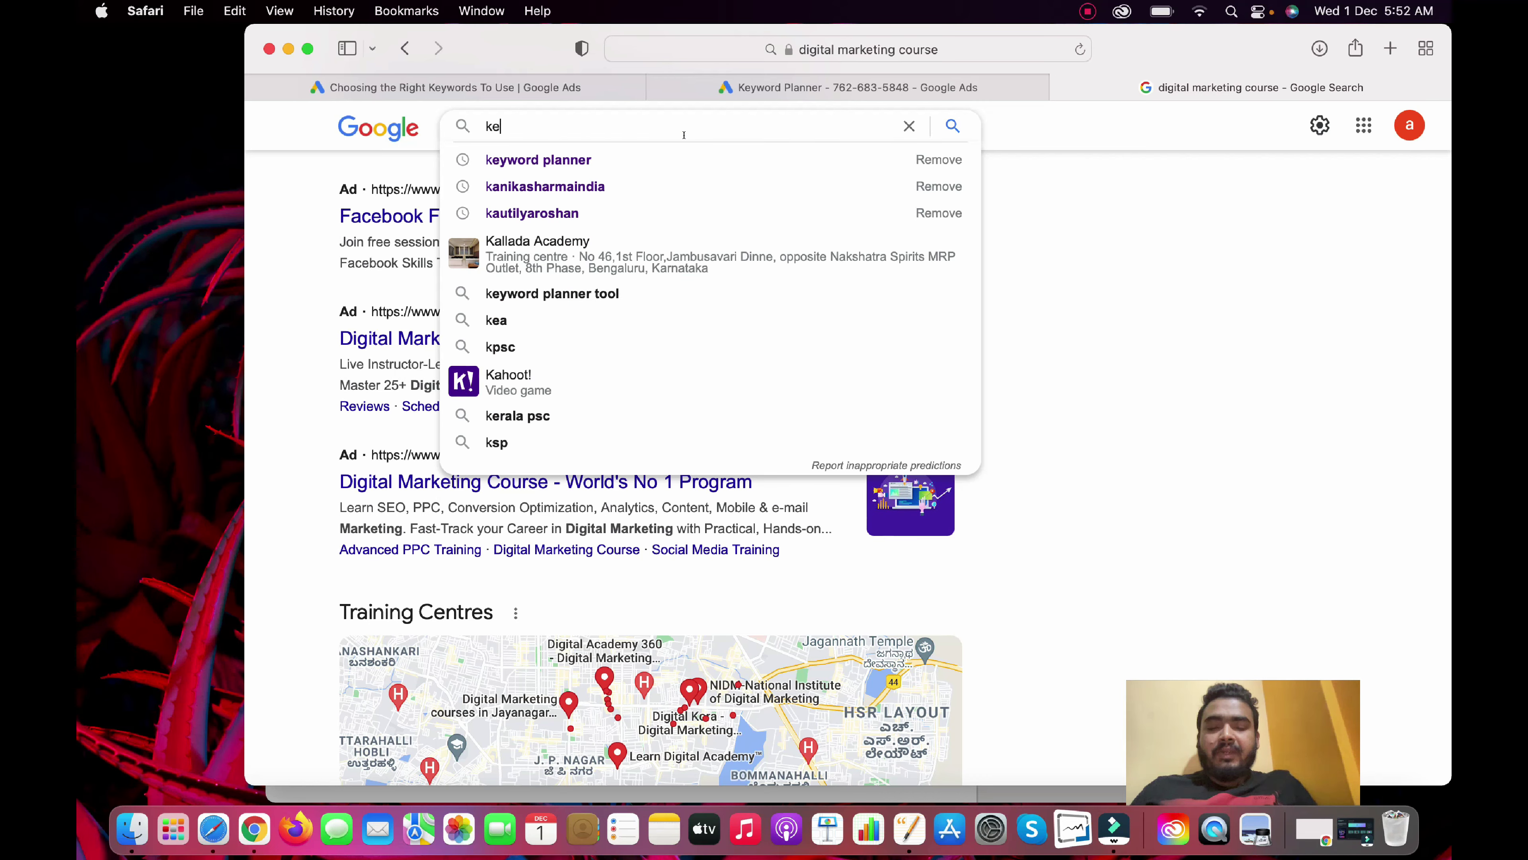
{"action": "type", "text": "yword"}
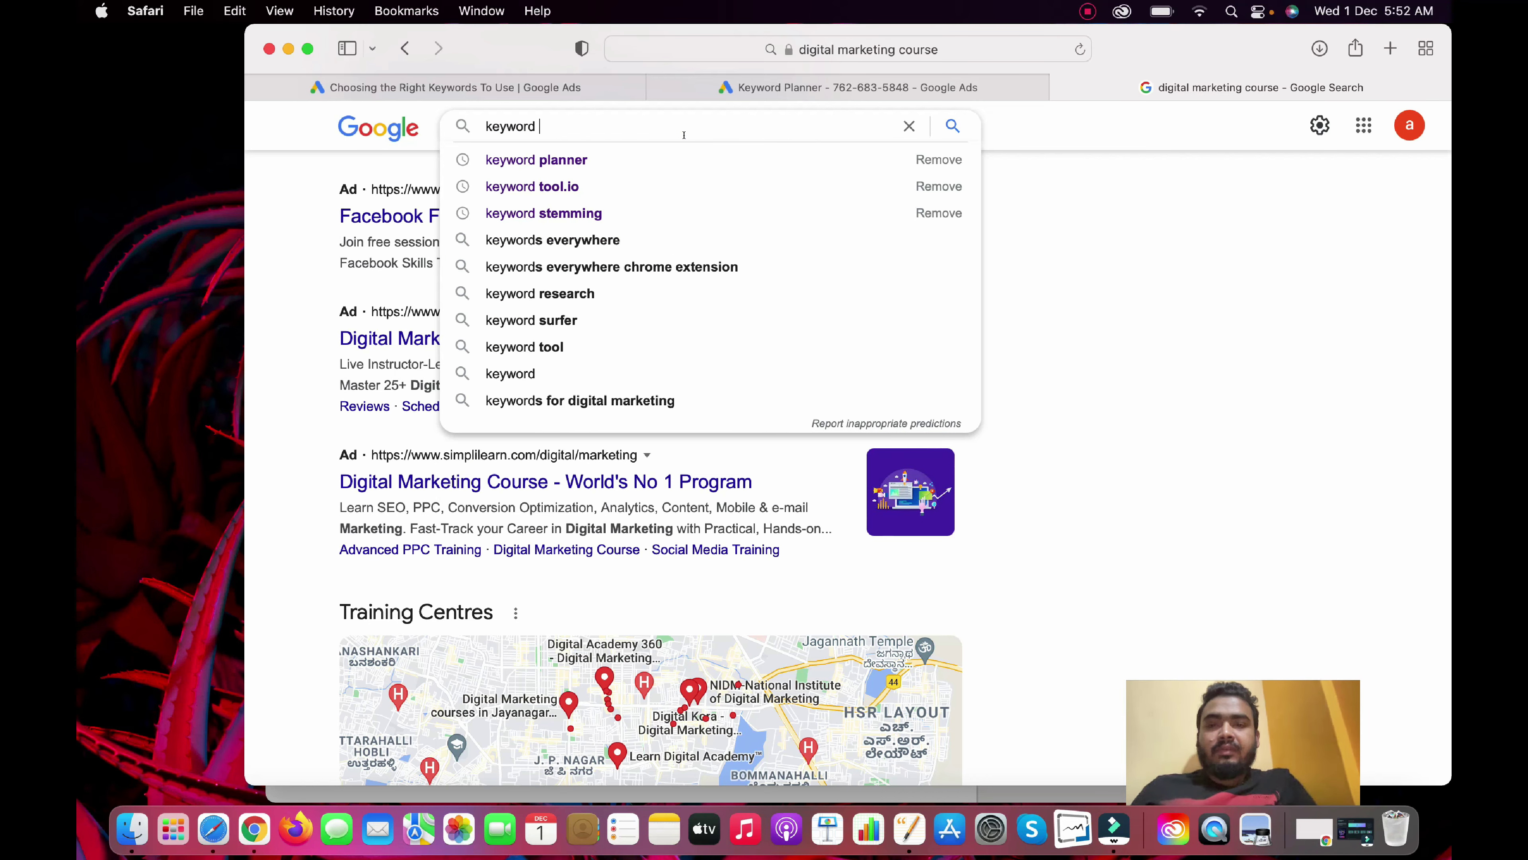
{"action": "left_click", "coordinate": [559, 166]}
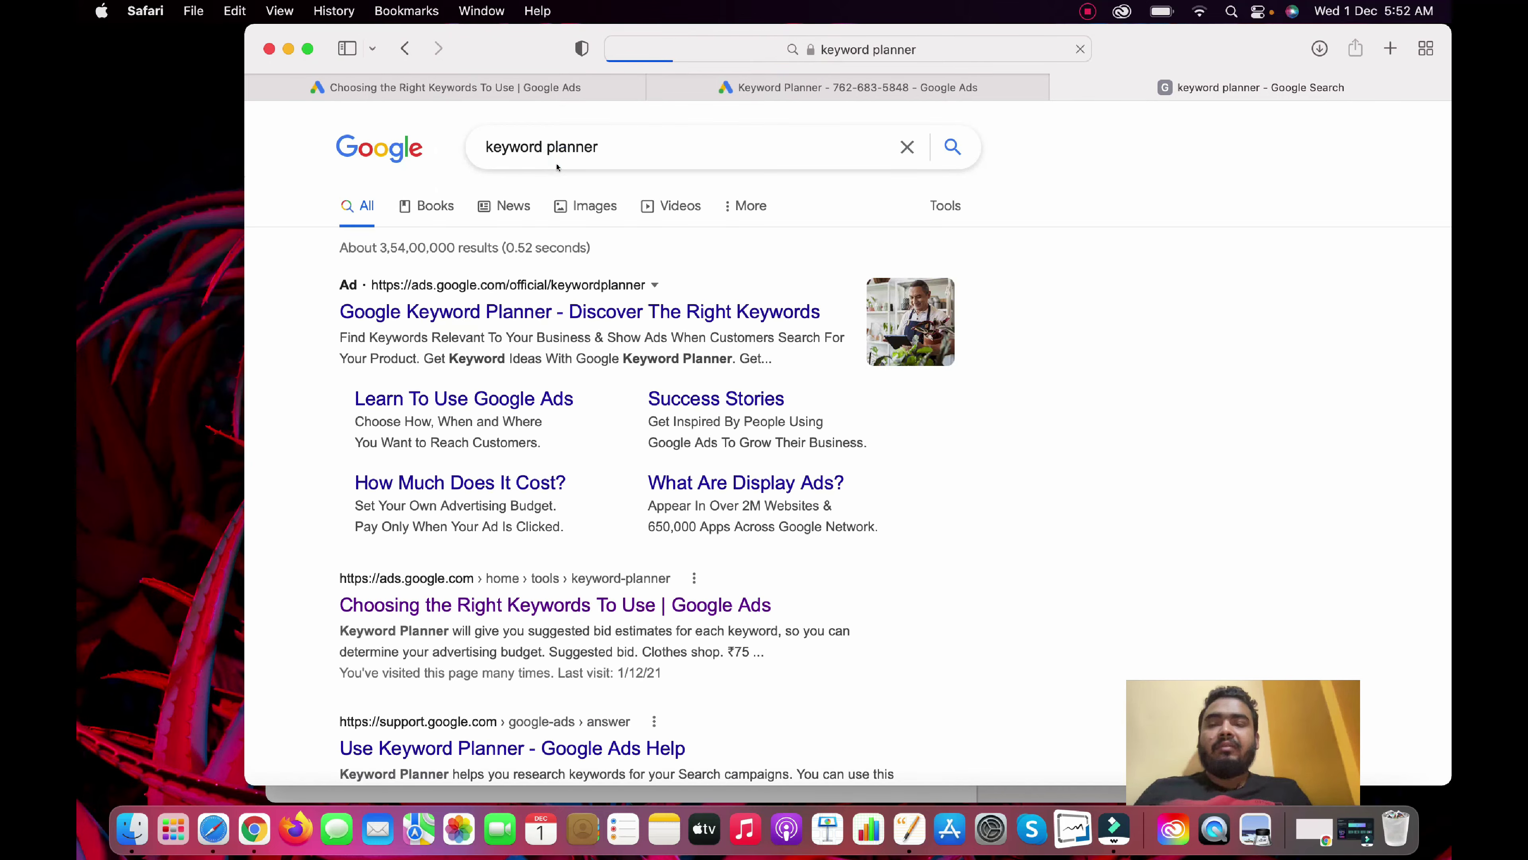
Go to Keyword Planner through the "Choosing the Right Keywords To Use" result, using the Google Ads account that is not cancelled.
{"action": "scroll", "coordinate": [619, 308], "scroll_direction": "down", "scroll_amount": 5}
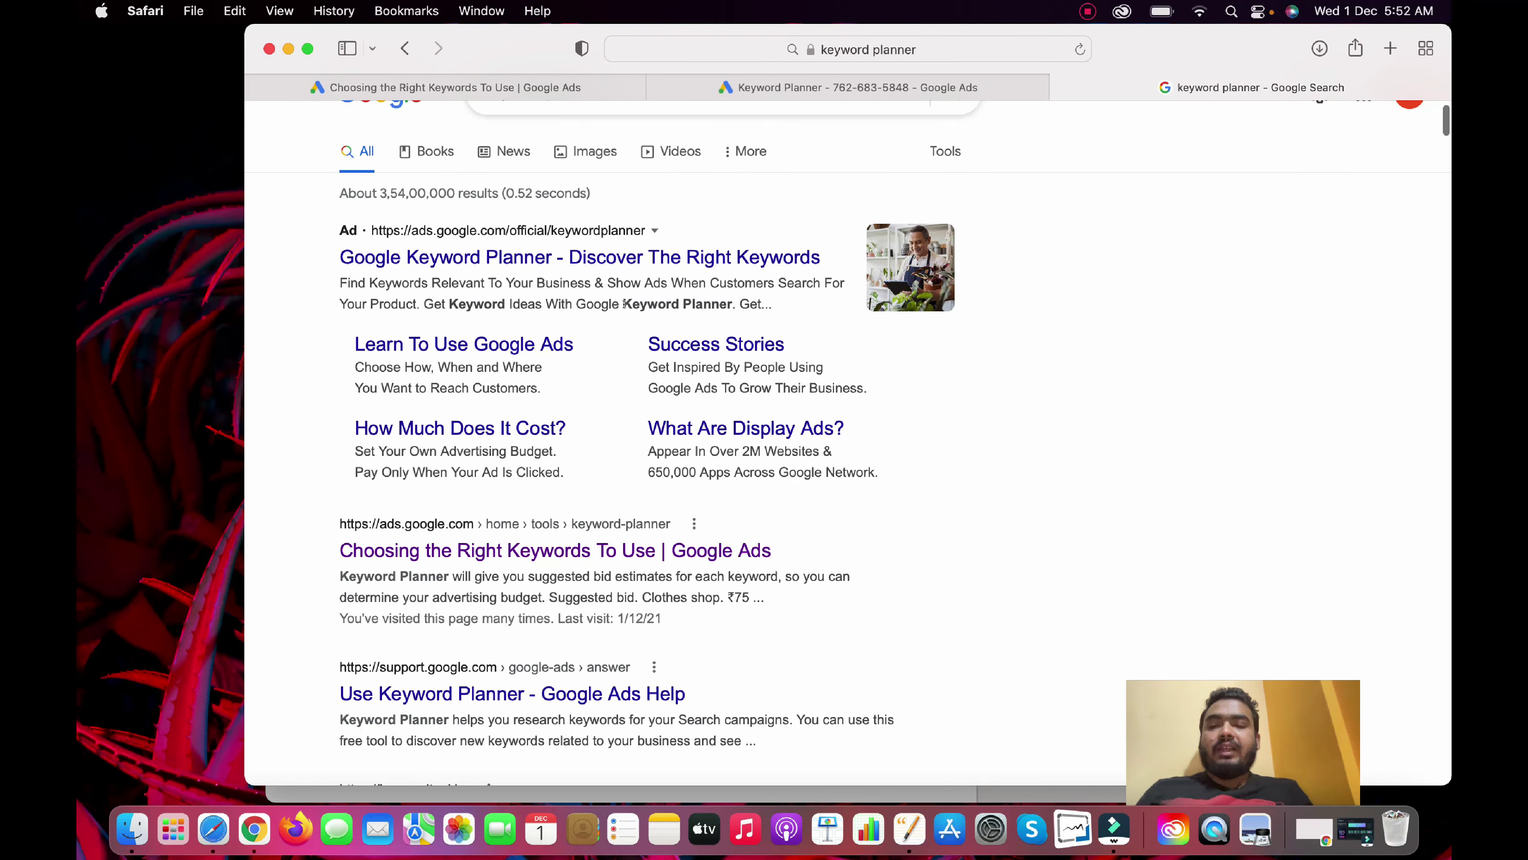
{"action": "left_click", "coordinate": [504, 442]}
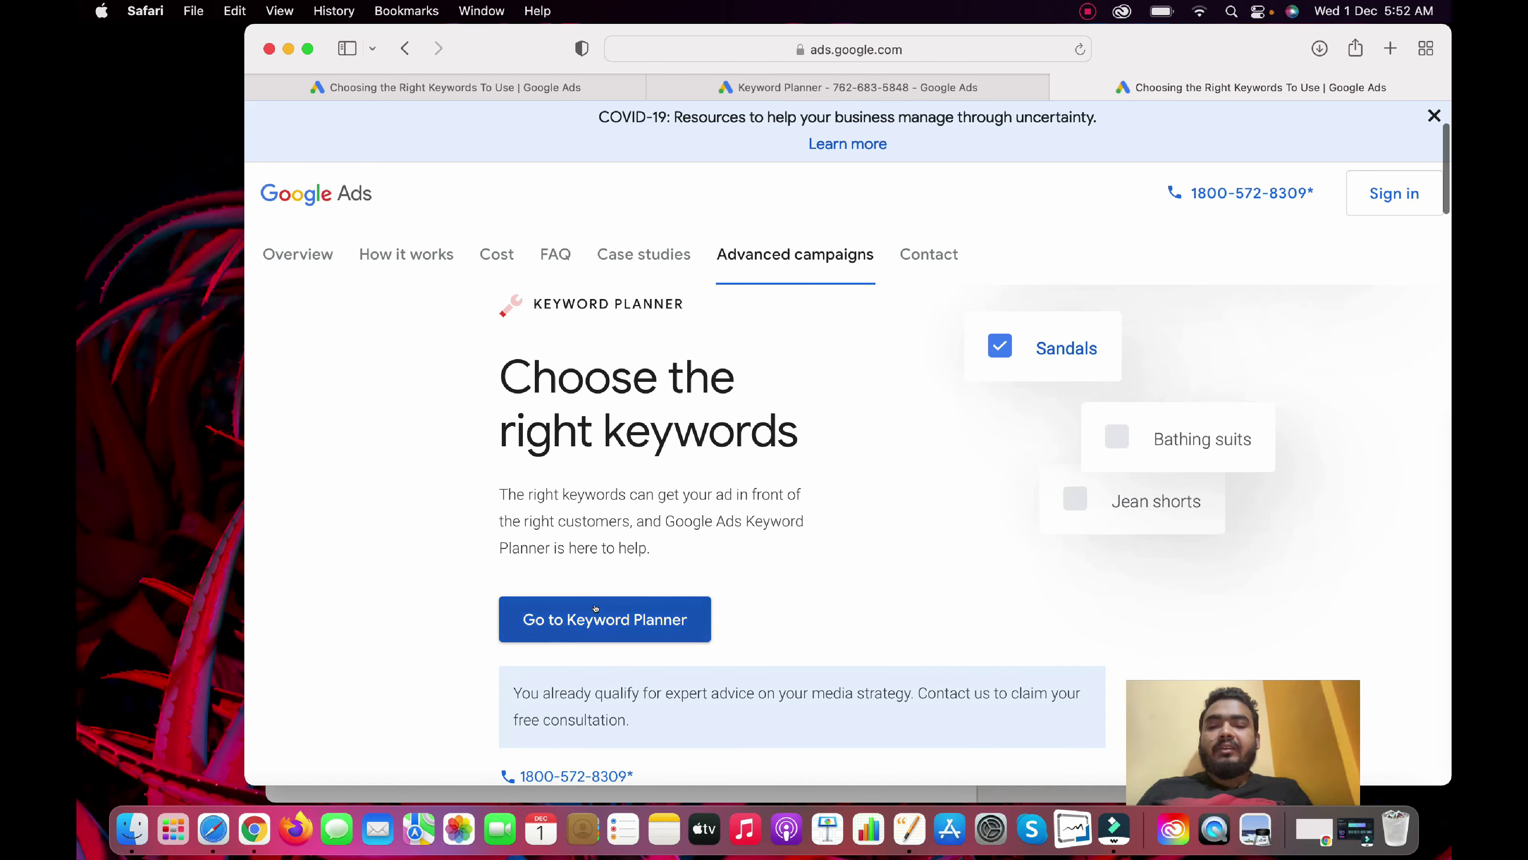
{"action": "left_click", "coordinate": [644, 637]}
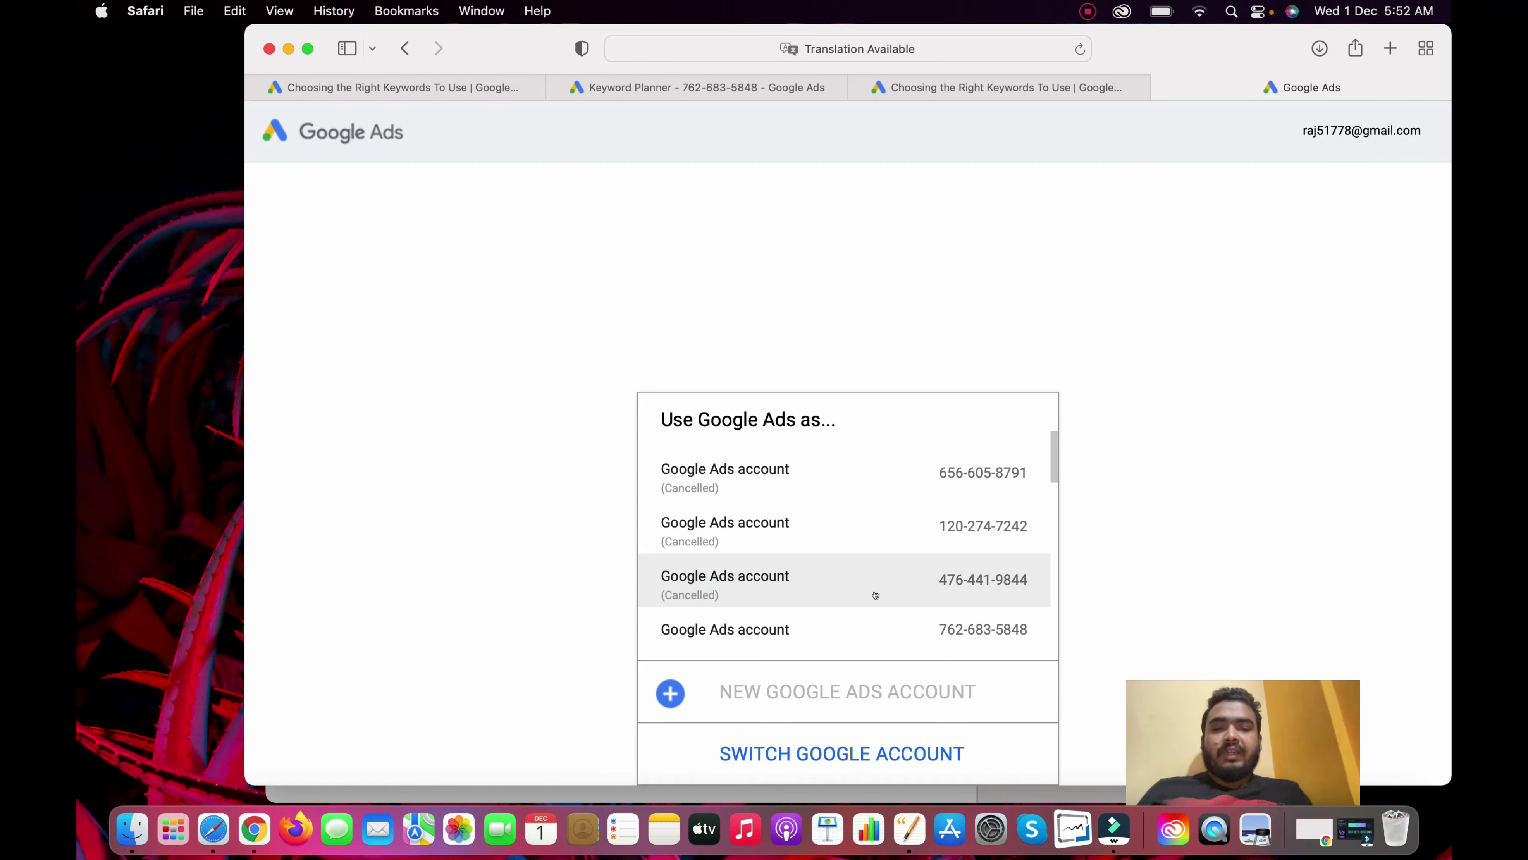
{"action": "scroll", "coordinate": [877, 587], "scroll_direction": "down", "scroll_amount": 5}
{"action": "left_click", "coordinate": [846, 485]}
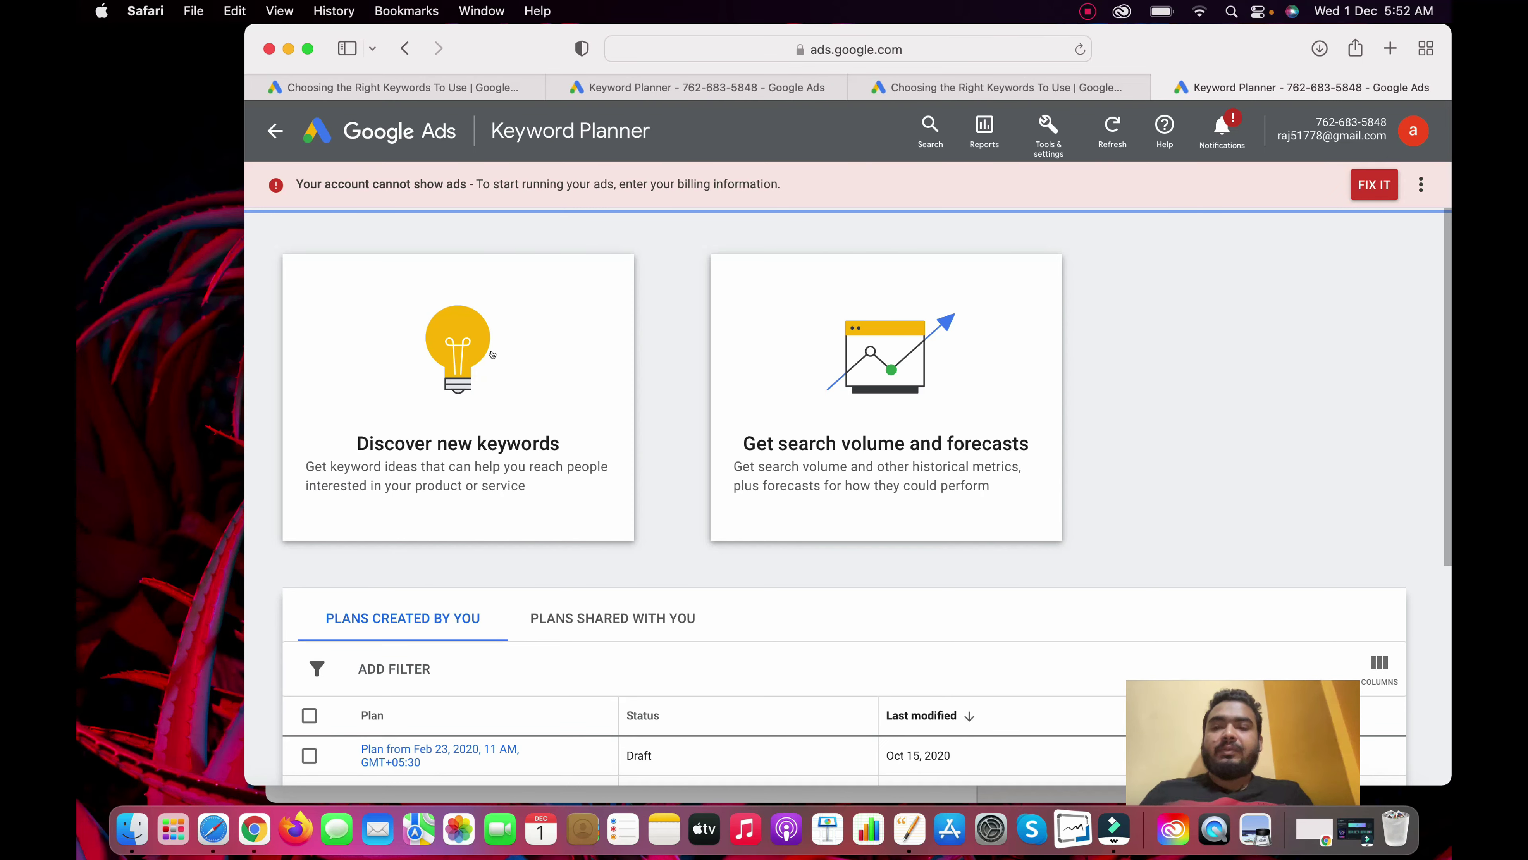
Discover new keywords starting from "digital marketing course", keeping English and India, and get the results.
{"action": "left_click", "coordinate": [476, 367]}
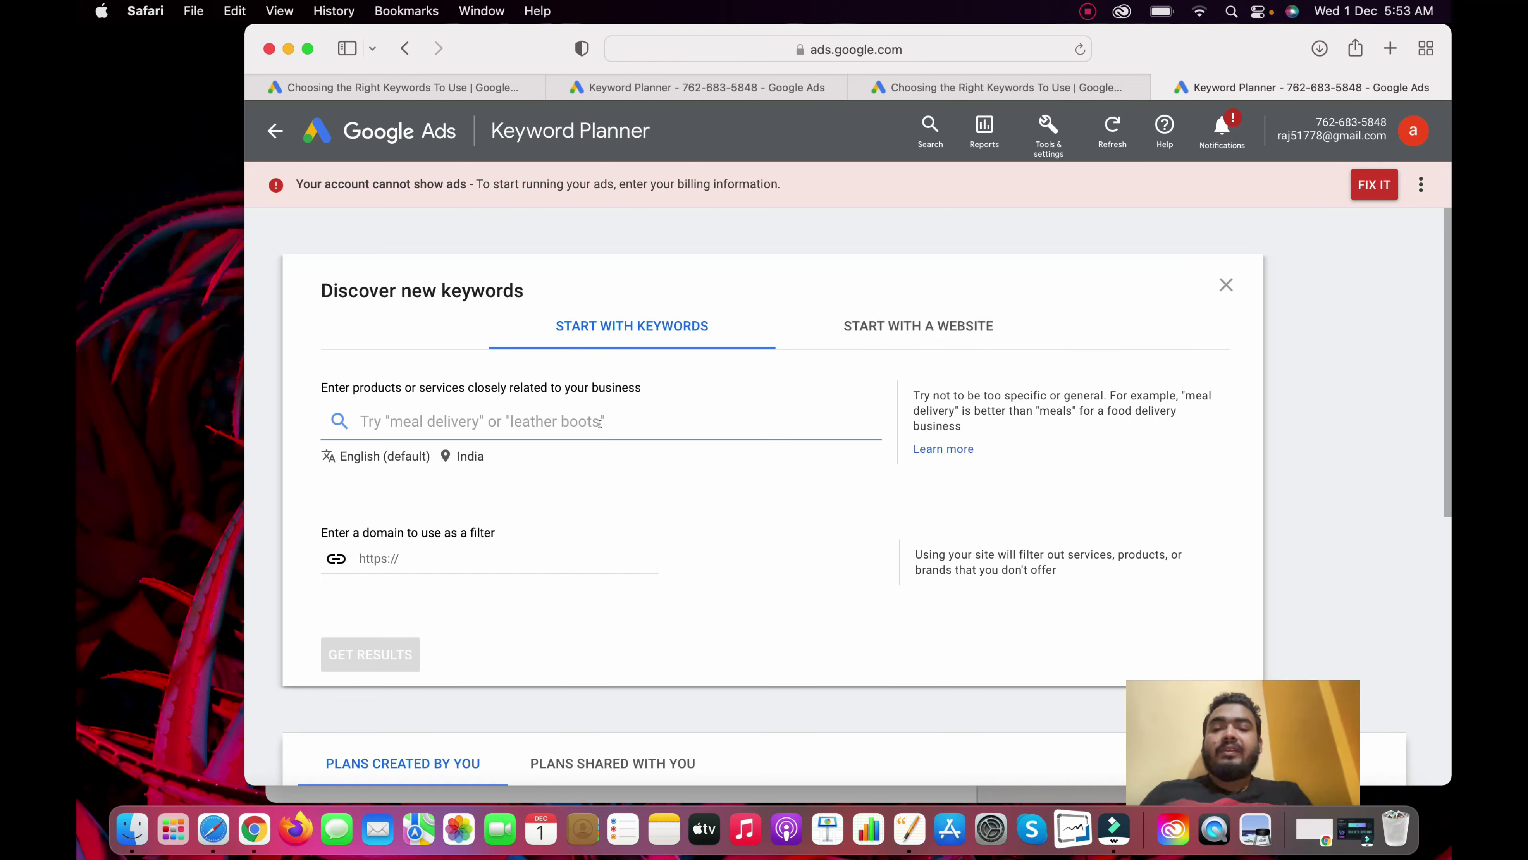
{"action": "left_click", "coordinate": [537, 417]}
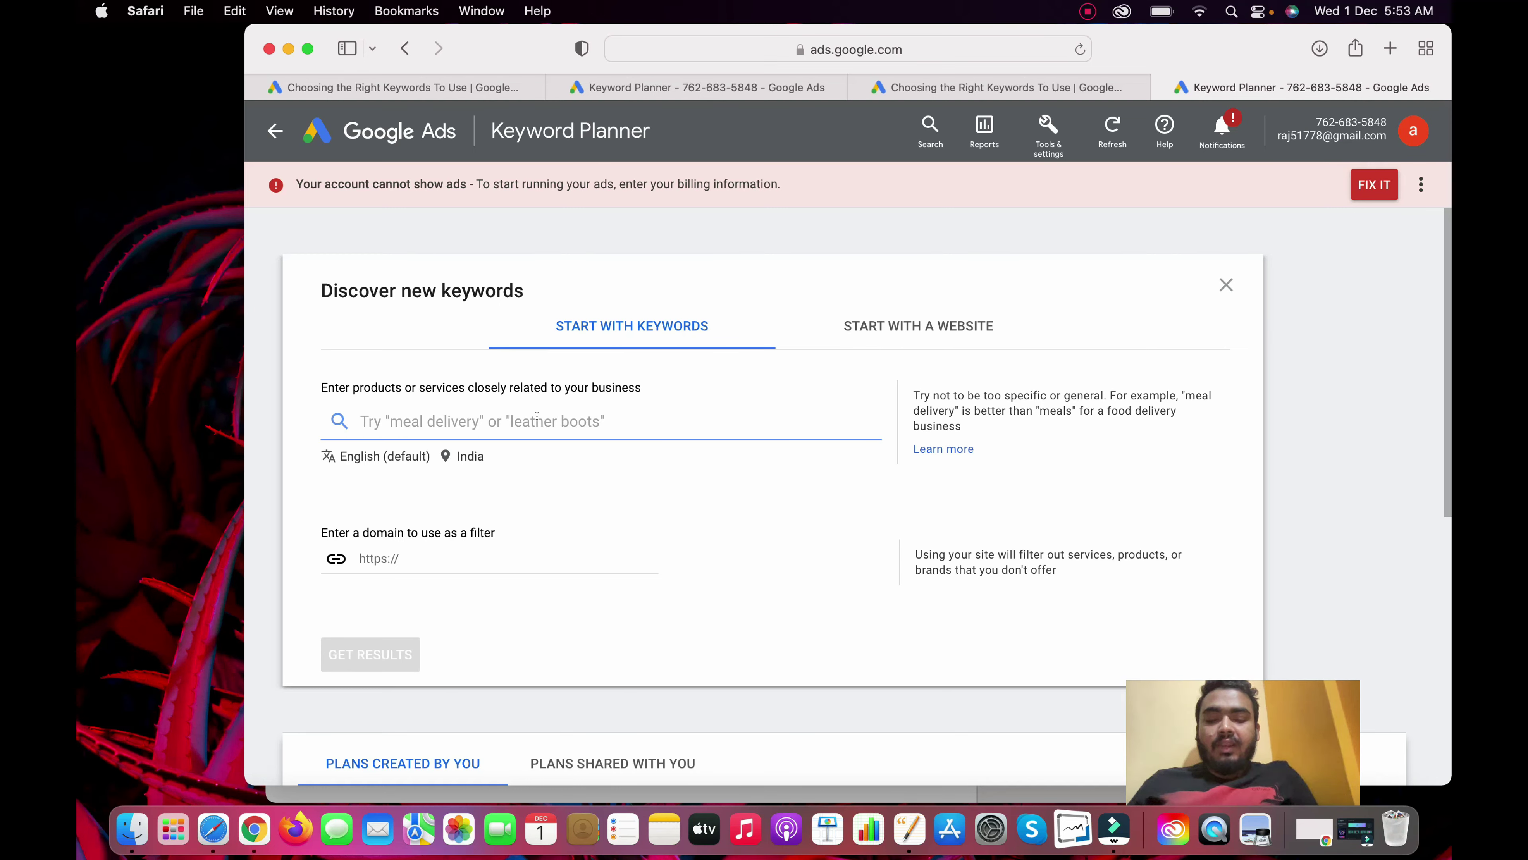
{"action": "type", "text": "digi"}
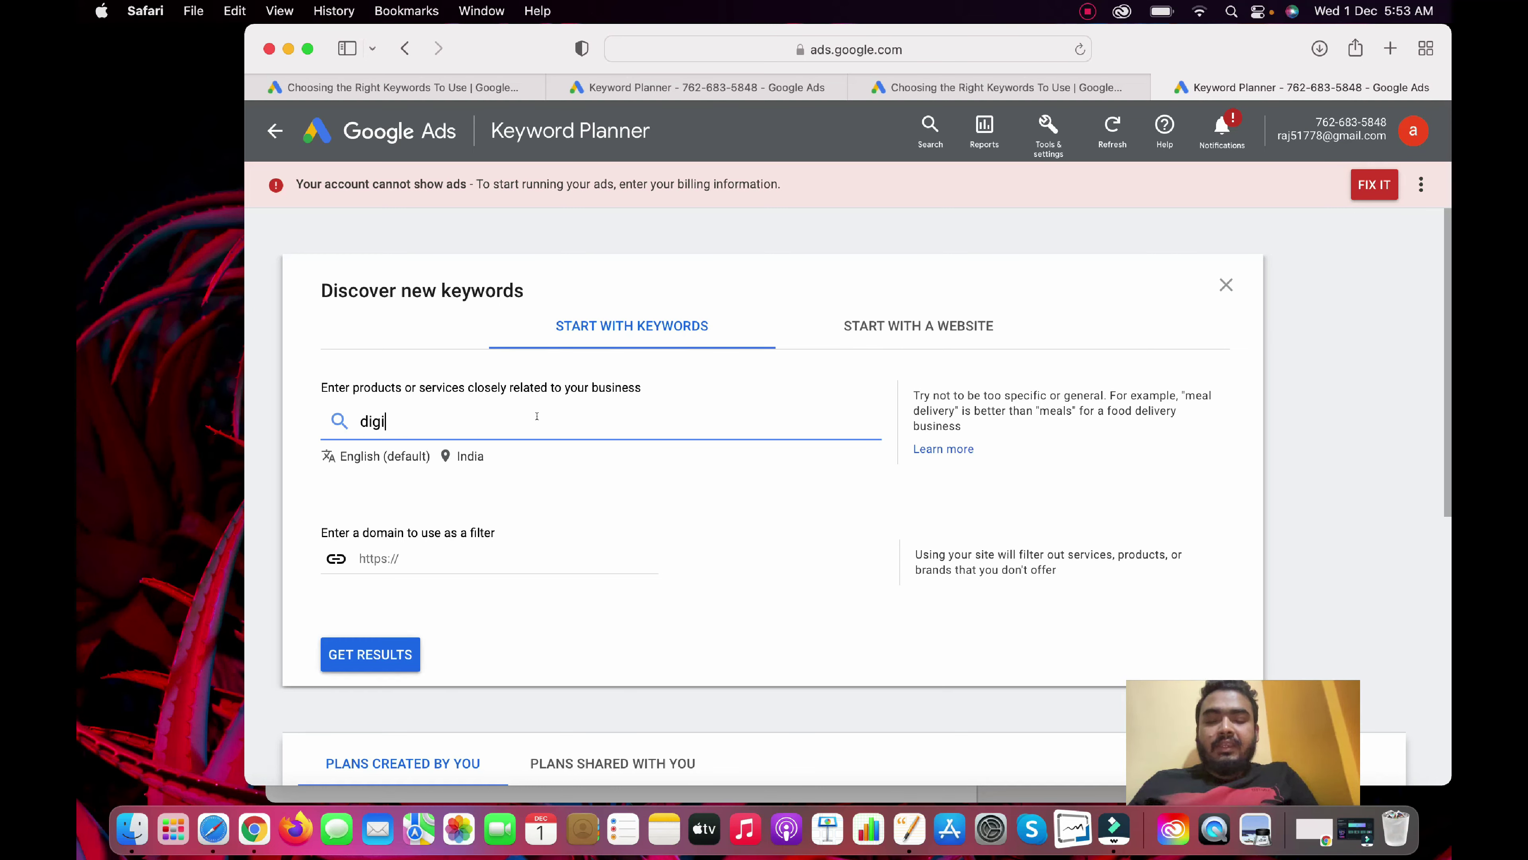
{"action": "type", "text": "tal marketing course"}
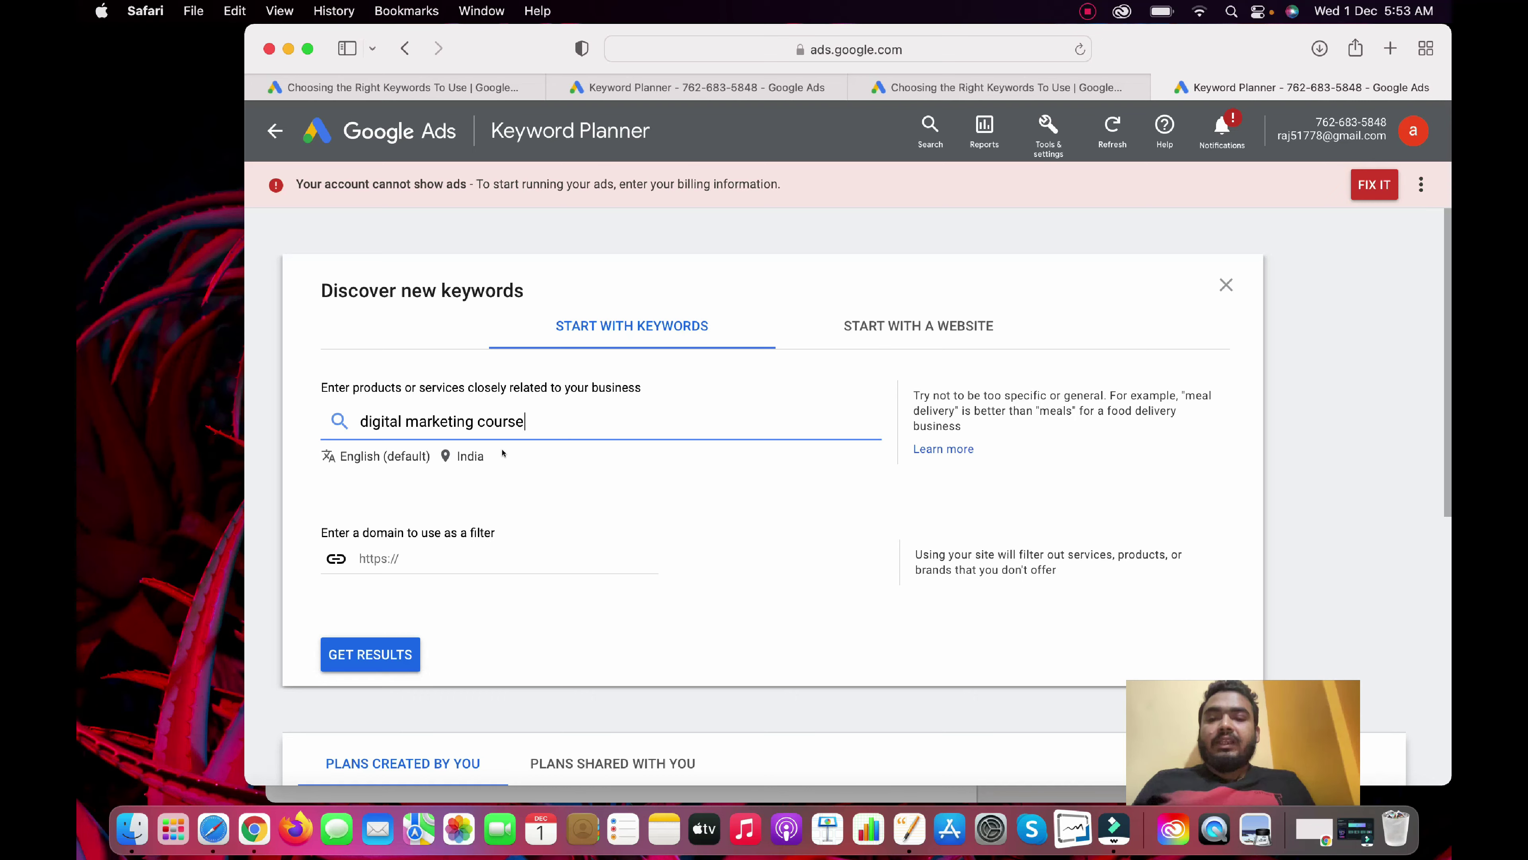
{"action": "left_click", "coordinate": [363, 657]}
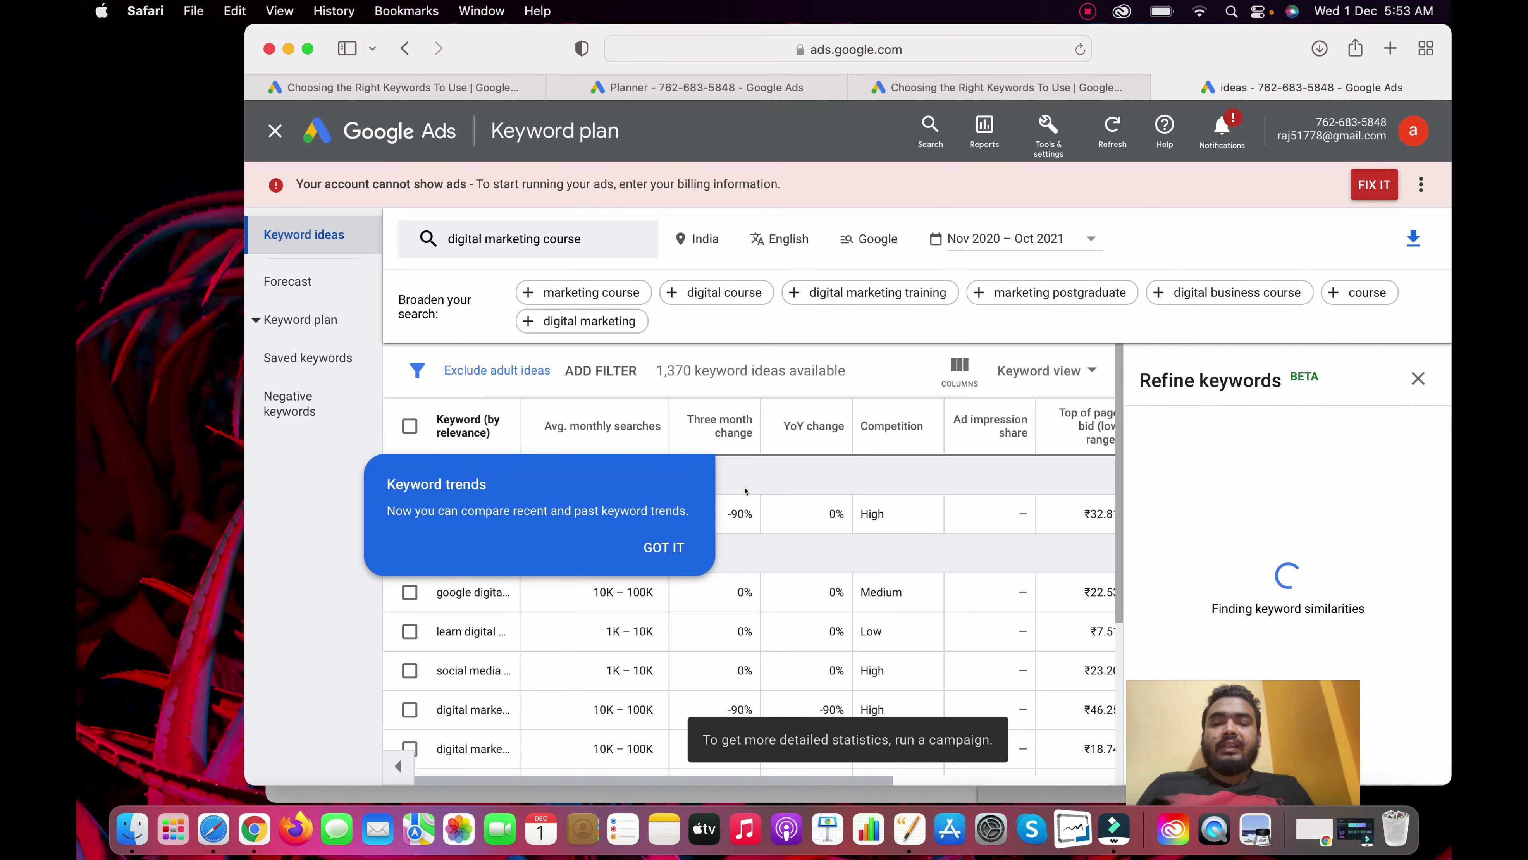
Dismiss the Keyword trends tip and close the Refine keywords pane beside the keyword ideas.
{"action": "left_click", "coordinate": [662, 553]}
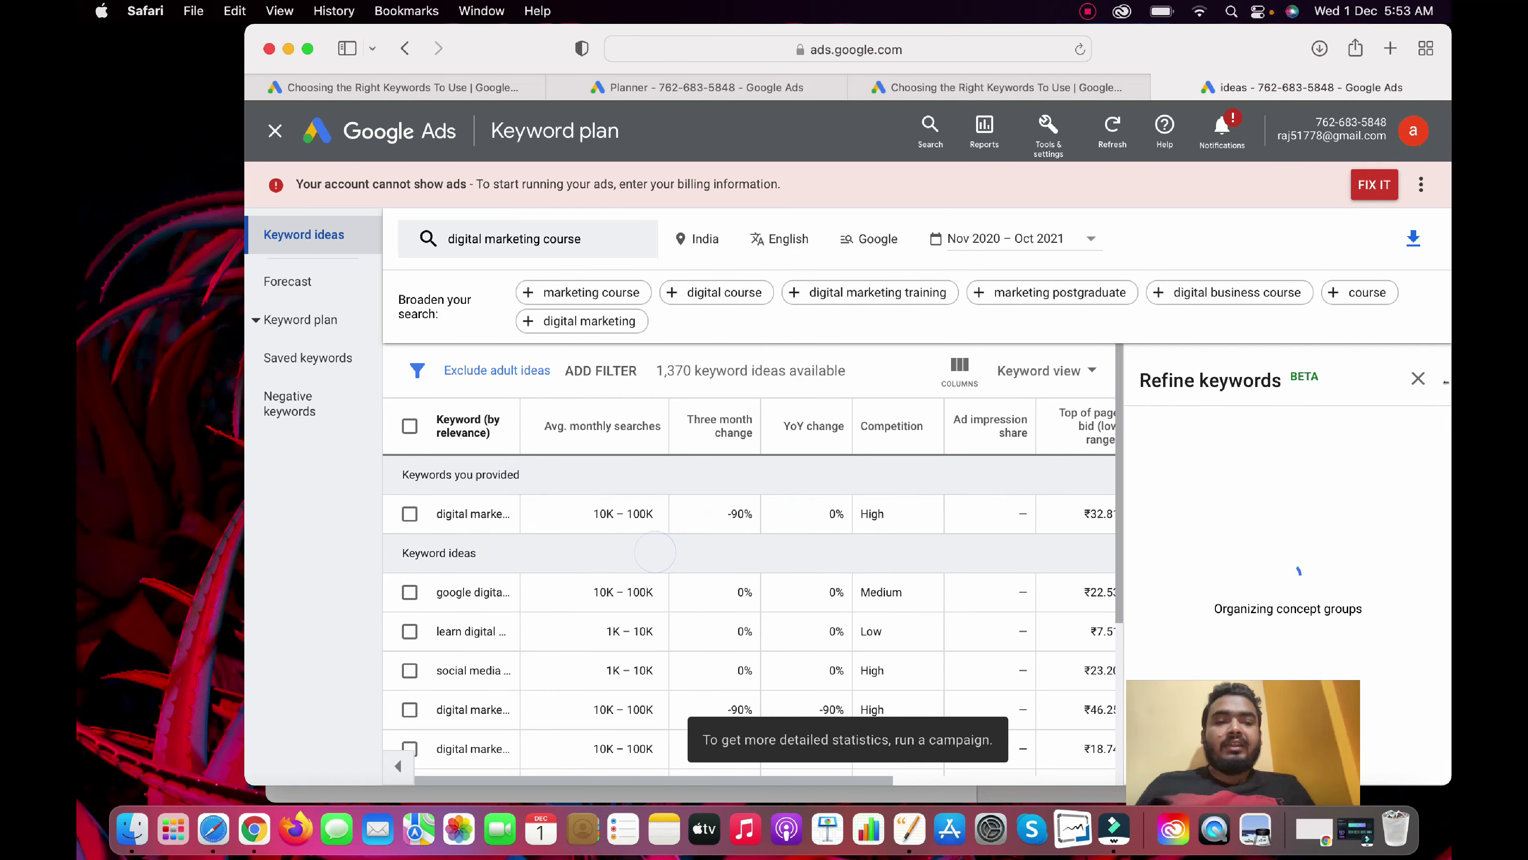
{"action": "left_click", "coordinate": [1417, 380]}
{"action": "mouse_move", "coordinate": [1102, 424]}
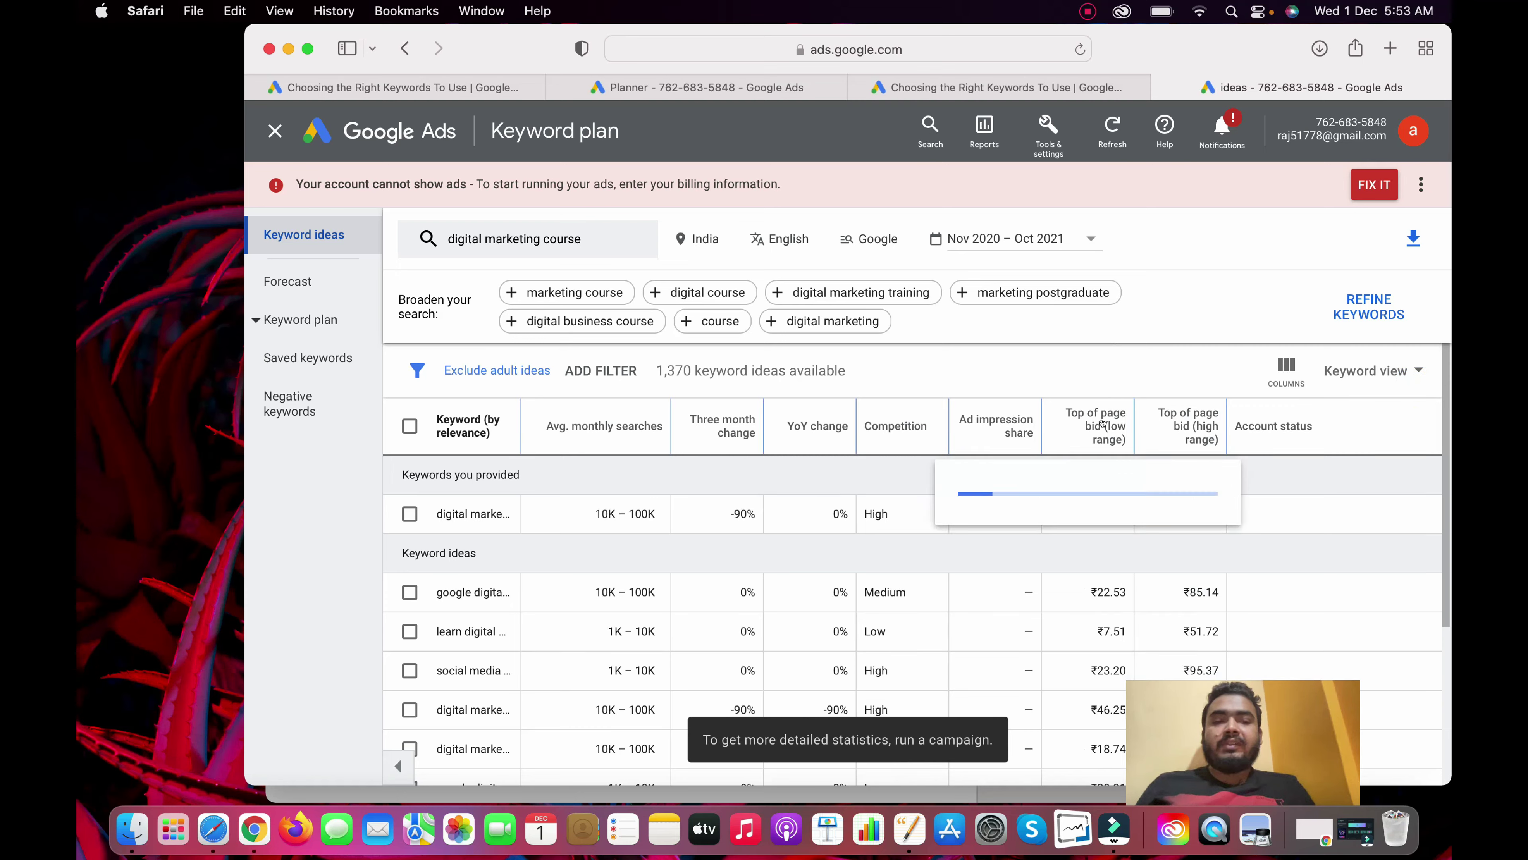
{"action": "scroll", "coordinate": [782, 542], "scroll_direction": "up", "scroll_amount": 2}
{"action": "scroll", "coordinate": [541, 511], "scroll_direction": "down", "scroll_amount": 1}
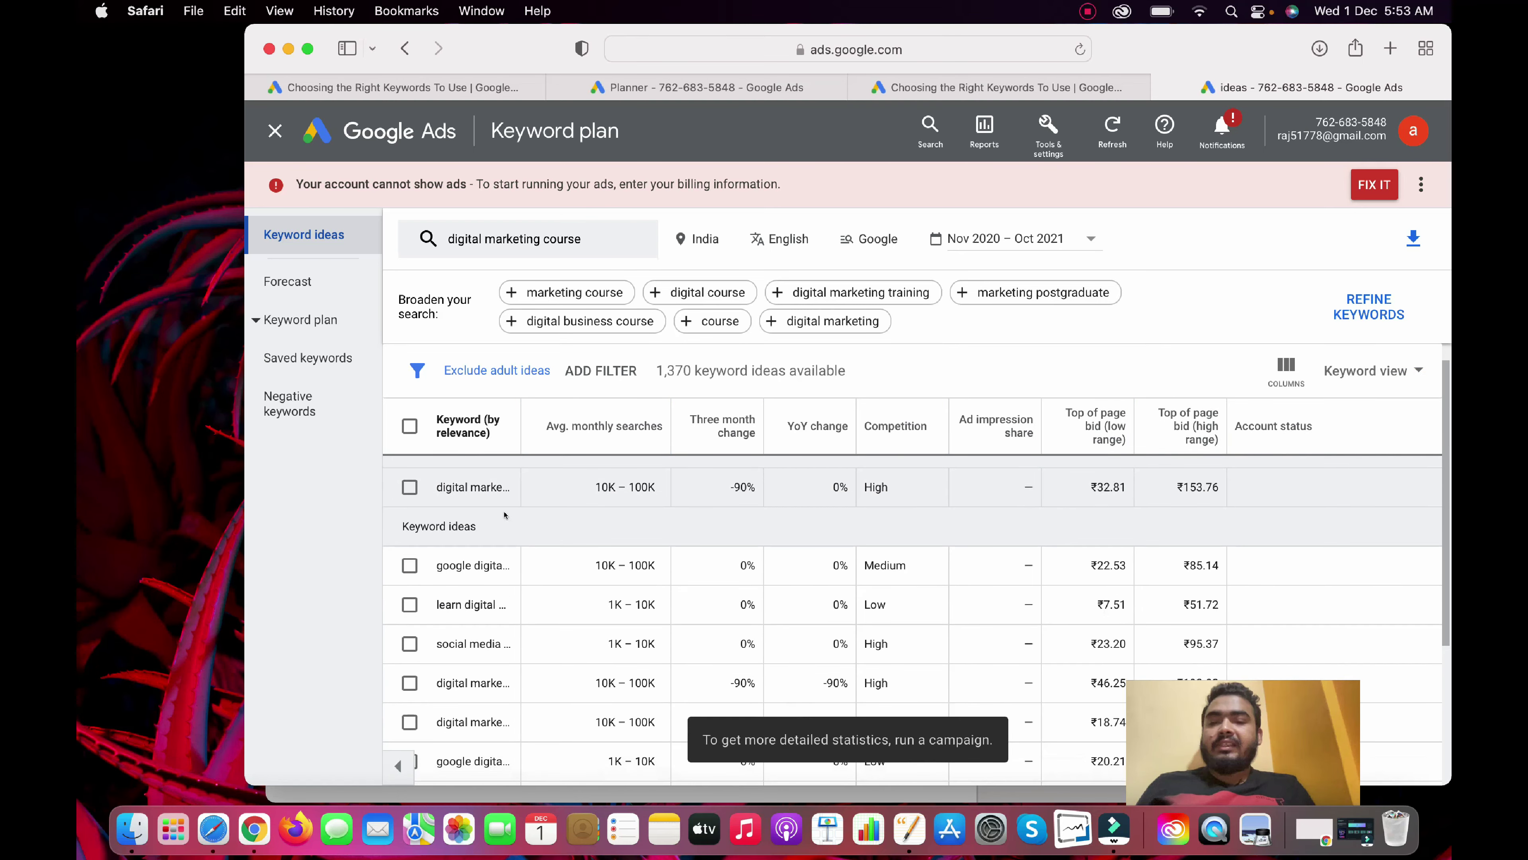
Widen the Keyword column to show full keyword names and look through the keyword ideas.
{"action": "left_click_drag", "start_coordinate": [516, 415], "coordinate": [664, 424]}
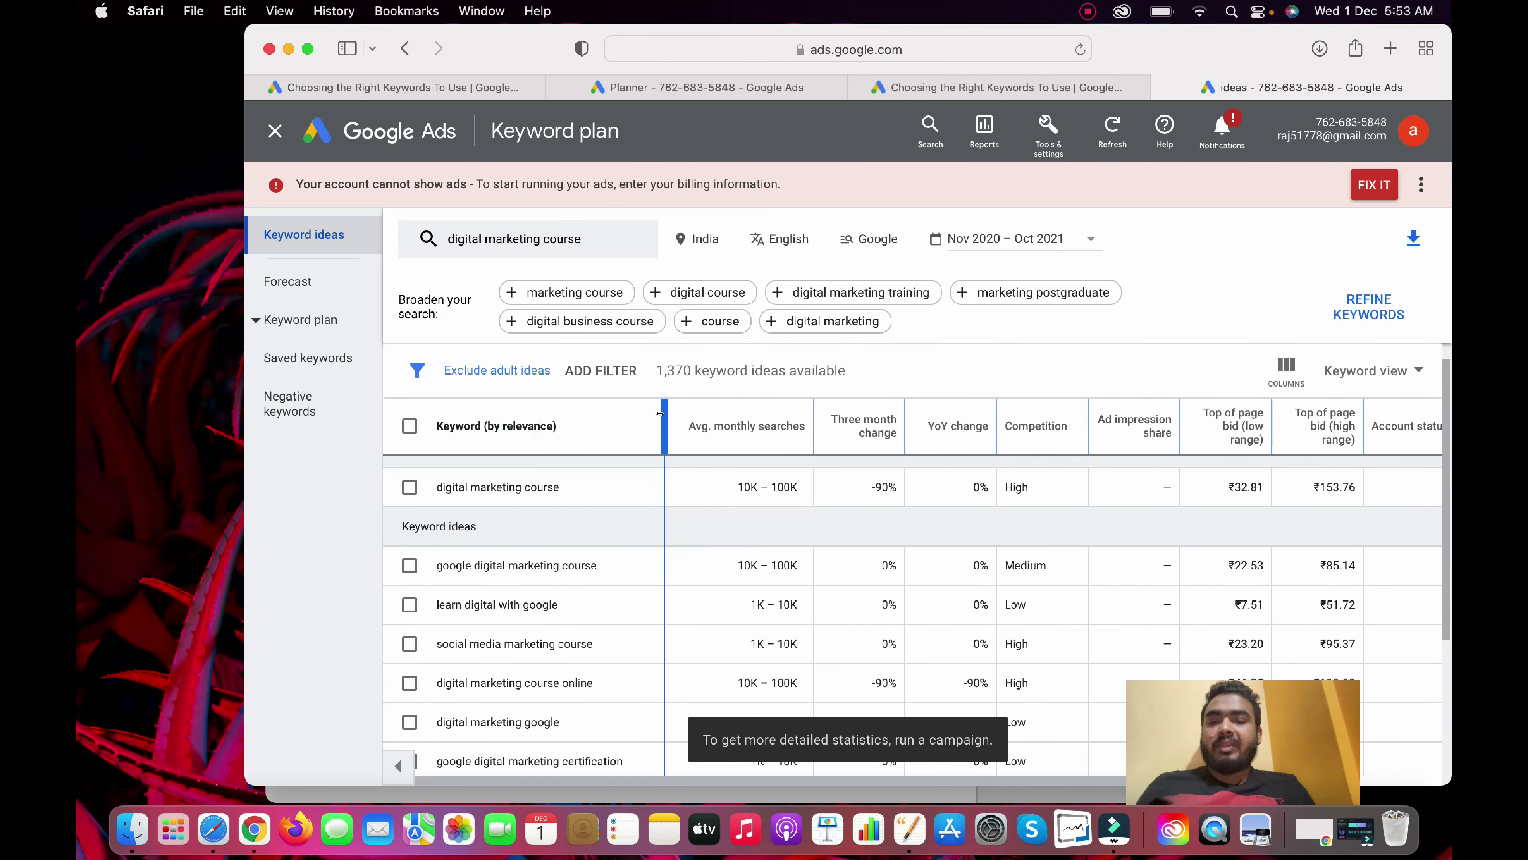
{"action": "scroll", "coordinate": [630, 483], "scroll_direction": "down", "scroll_amount": 1}
{"action": "scroll", "coordinate": [630, 484], "scroll_direction": "down", "scroll_amount": 3}
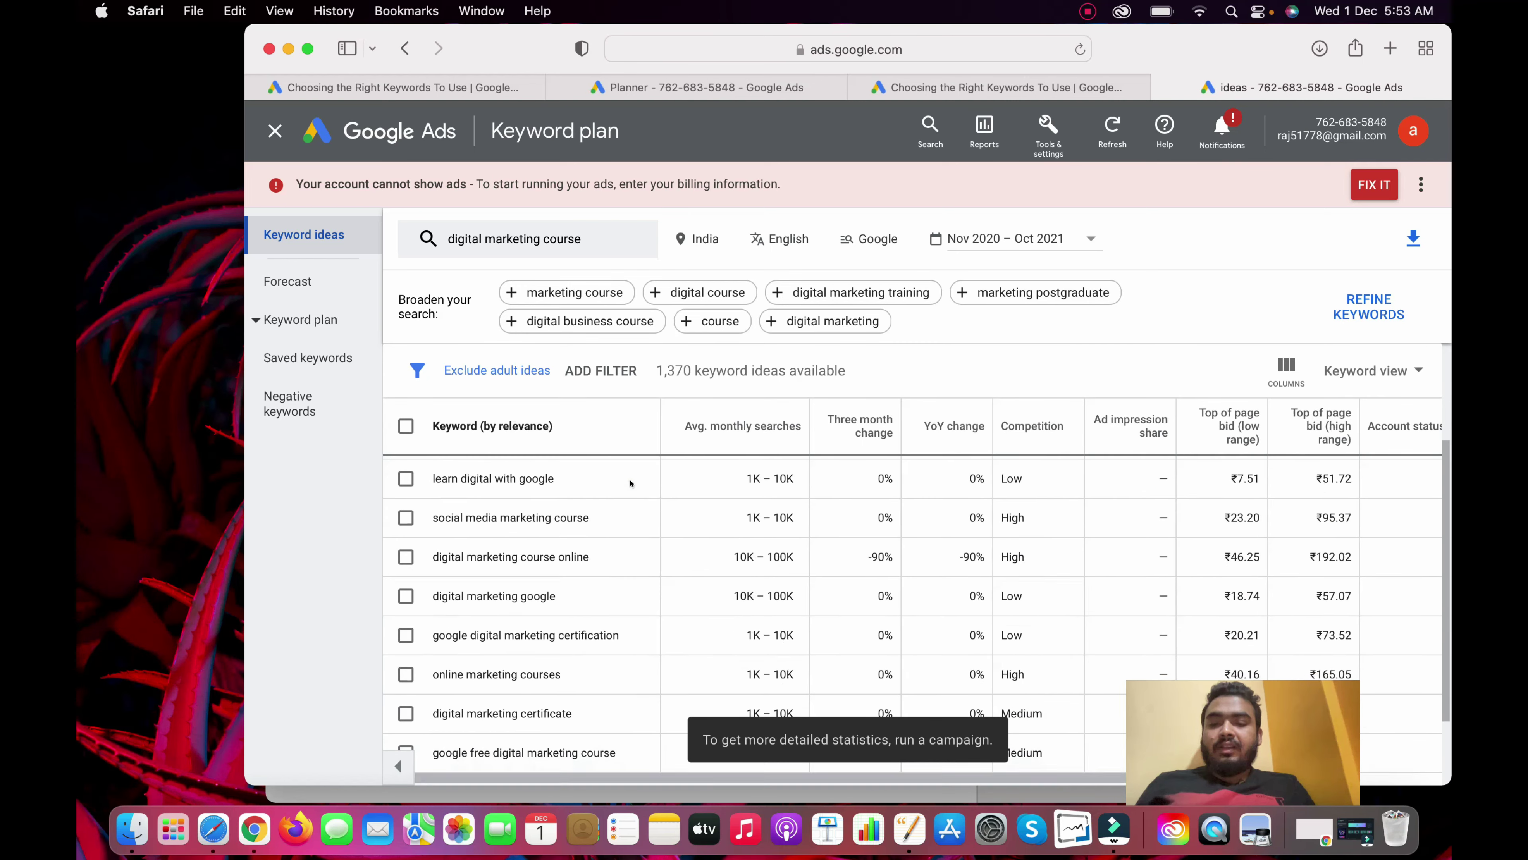
{"action": "scroll", "coordinate": [631, 484], "scroll_direction": "down", "scroll_amount": 1}
{"action": "scroll", "coordinate": [630, 484], "scroll_direction": "up", "scroll_amount": 2}
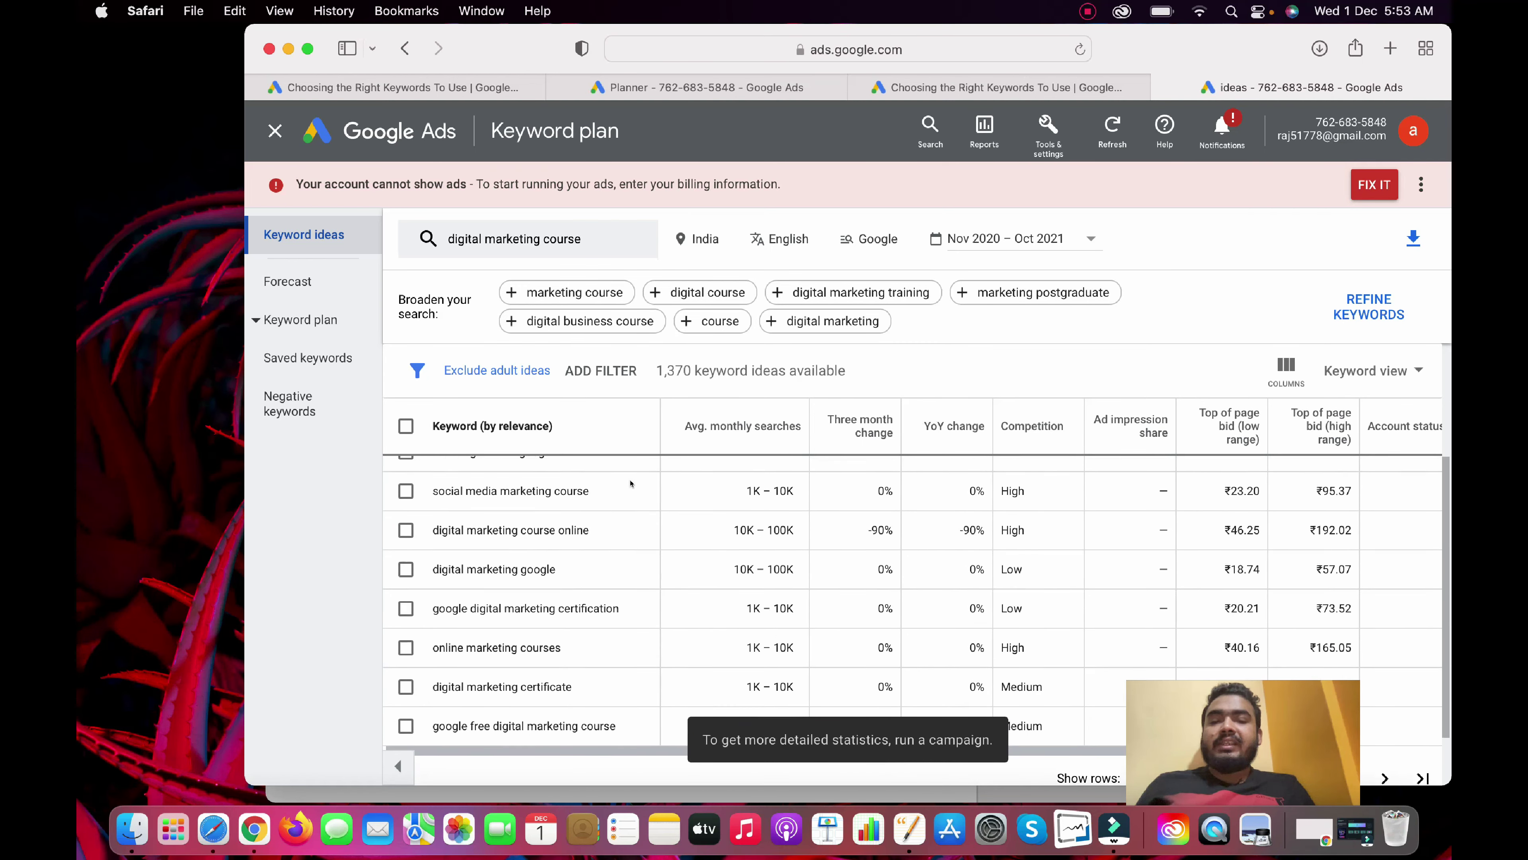
Download the keyword ideas to Google Sheets in My Drive with the suggested file name, and open the resulting spreadsheet.
{"action": "left_click", "coordinate": [1414, 236]}
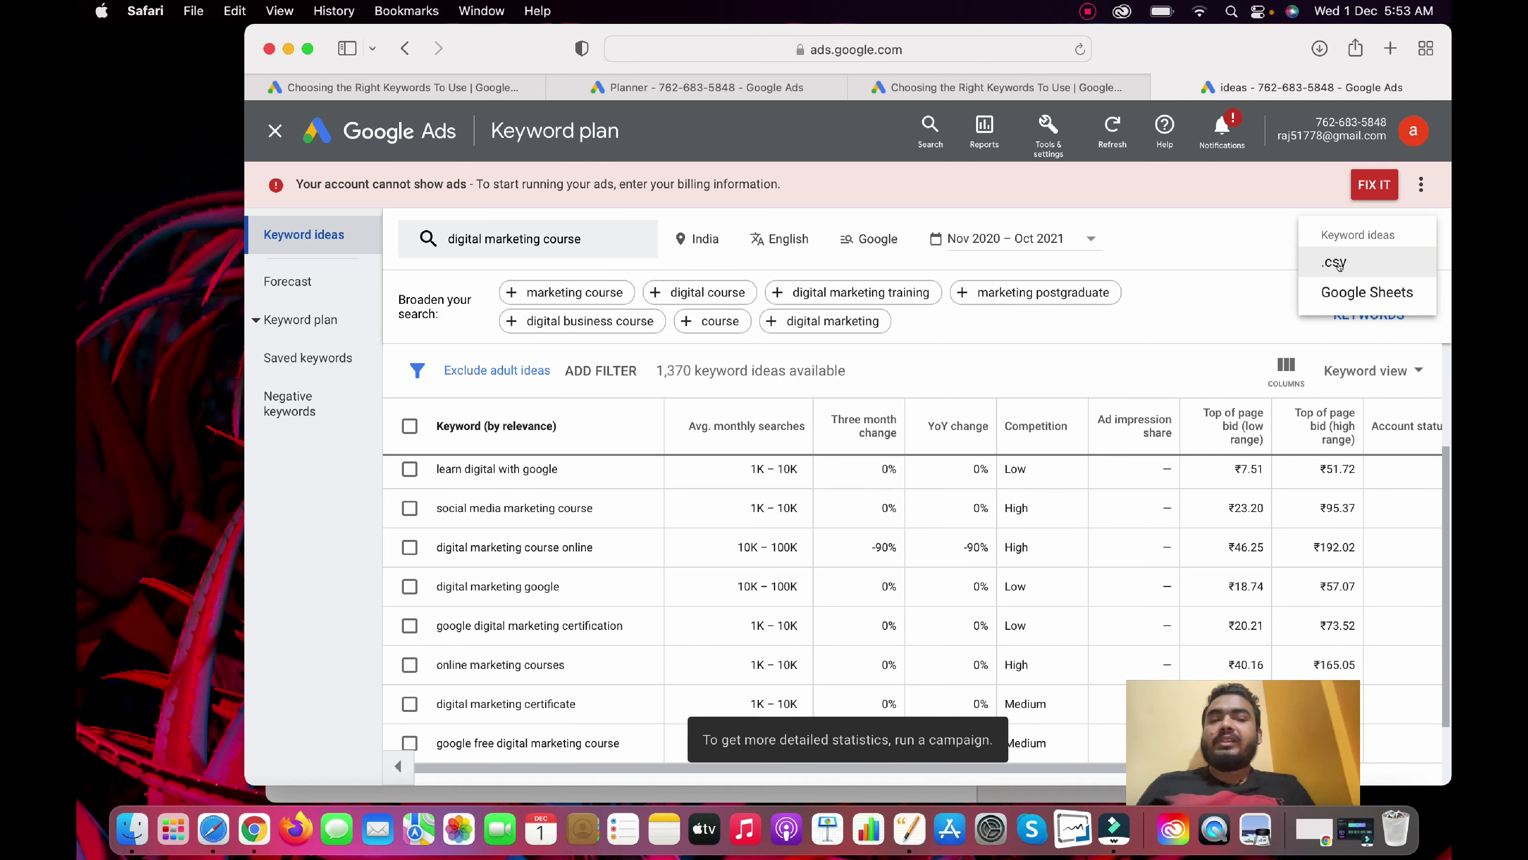
{"action": "left_click", "coordinate": [1367, 292]}
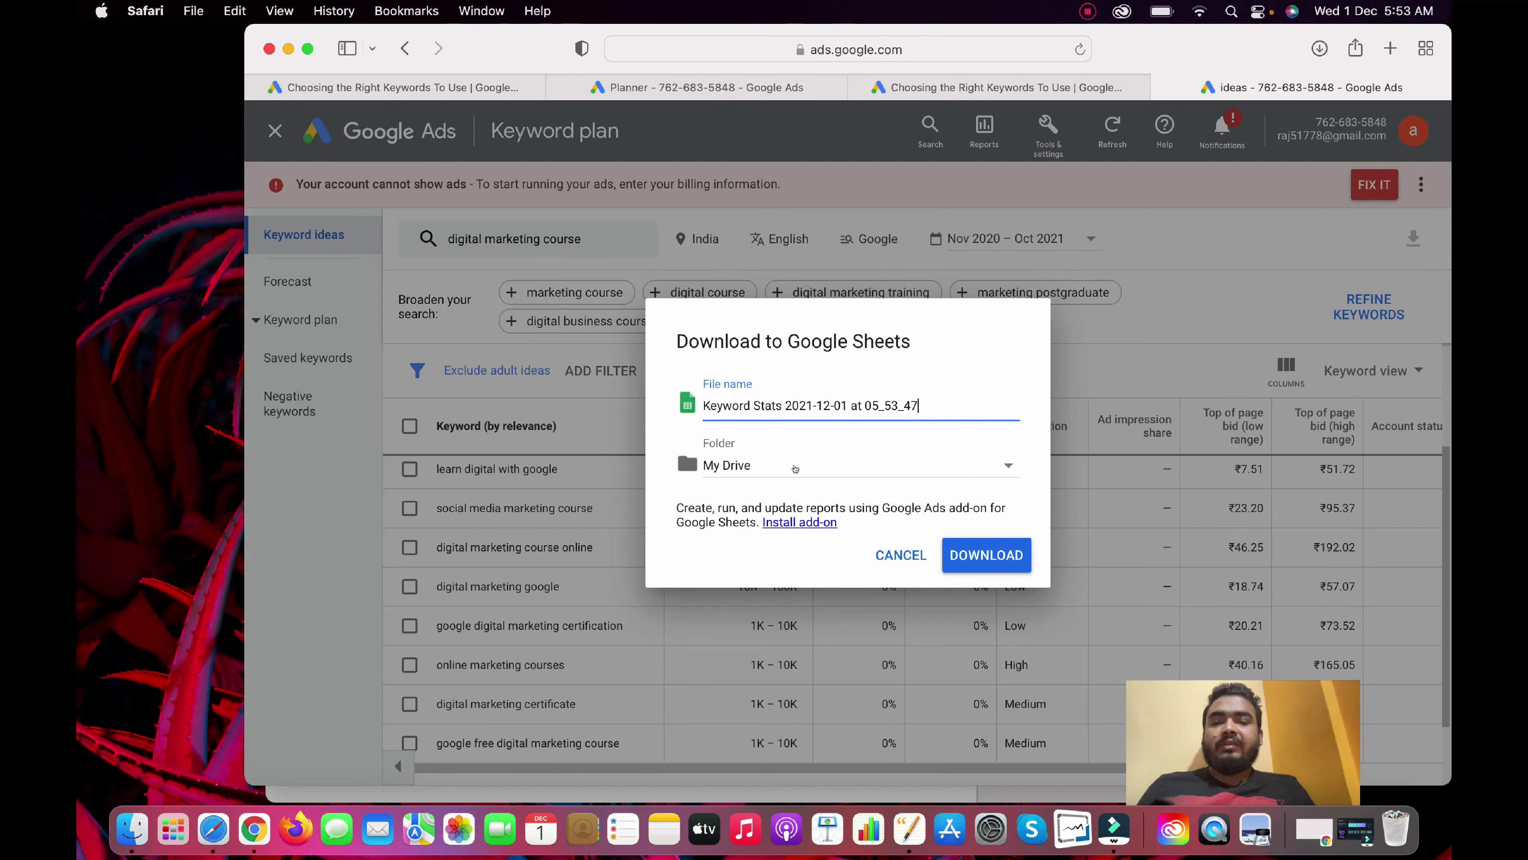
{"action": "left_click", "coordinate": [962, 551]}
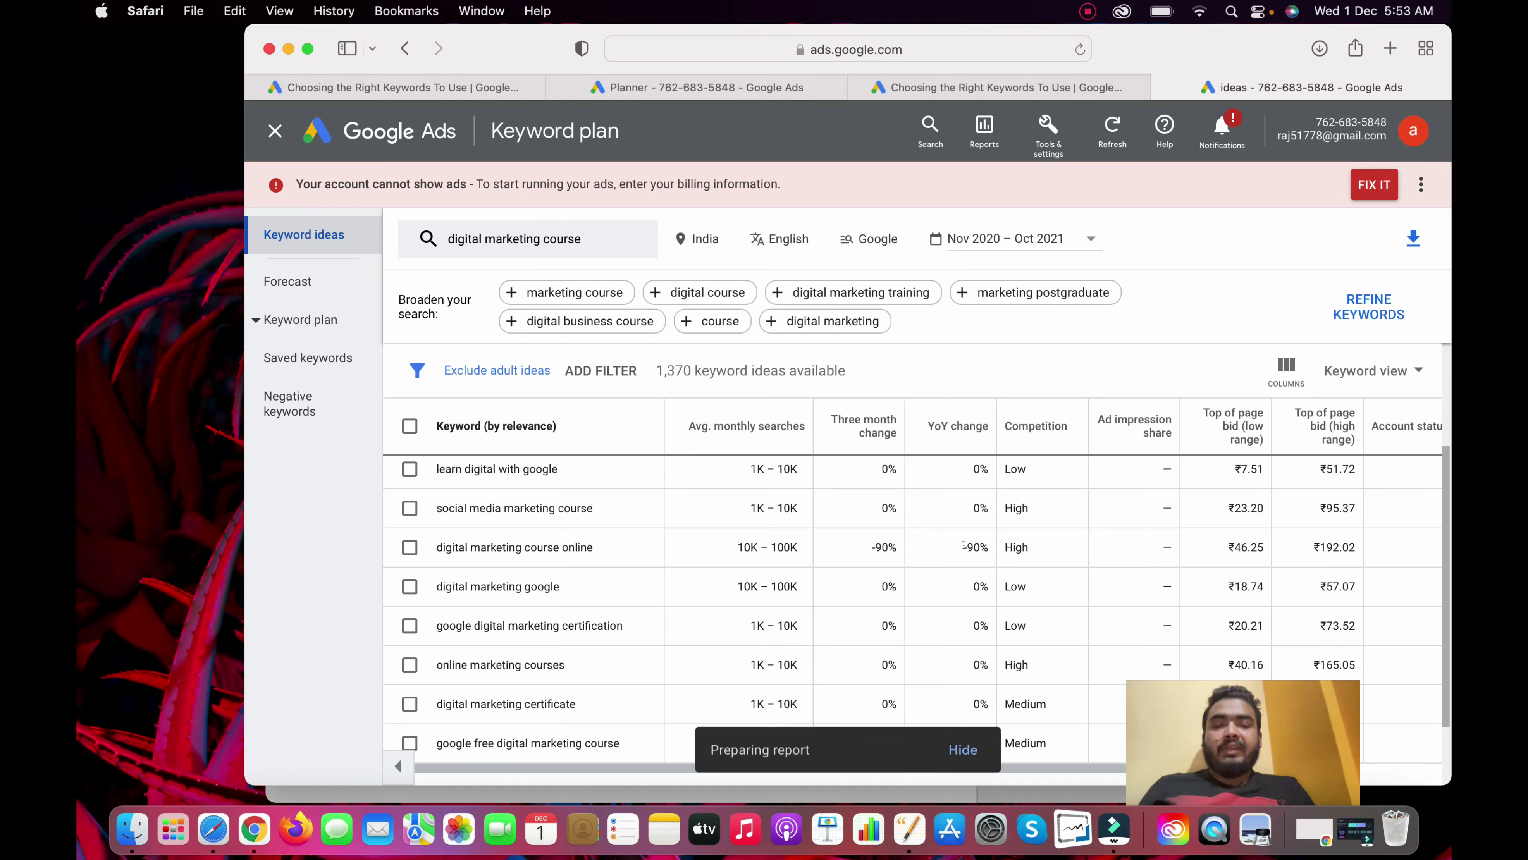
{"action": "left_click", "coordinate": [920, 738]}
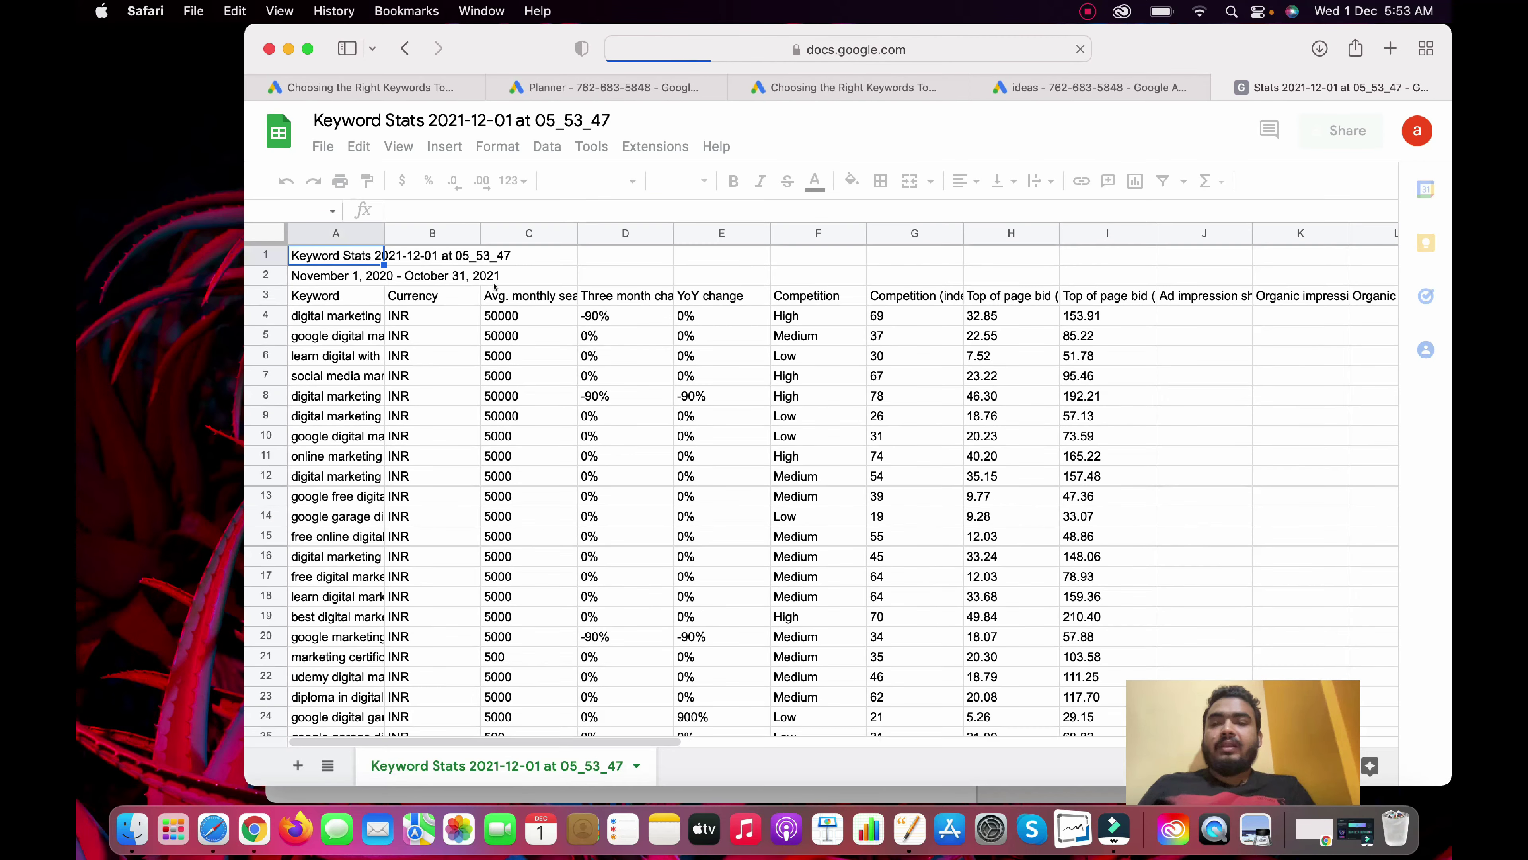
Widen column A to show full keywords and fill the Keyword and Avg. monthly searches header cells with yellow.
{"action": "left_click_drag", "start_coordinate": [380, 233], "coordinate": [573, 233]}
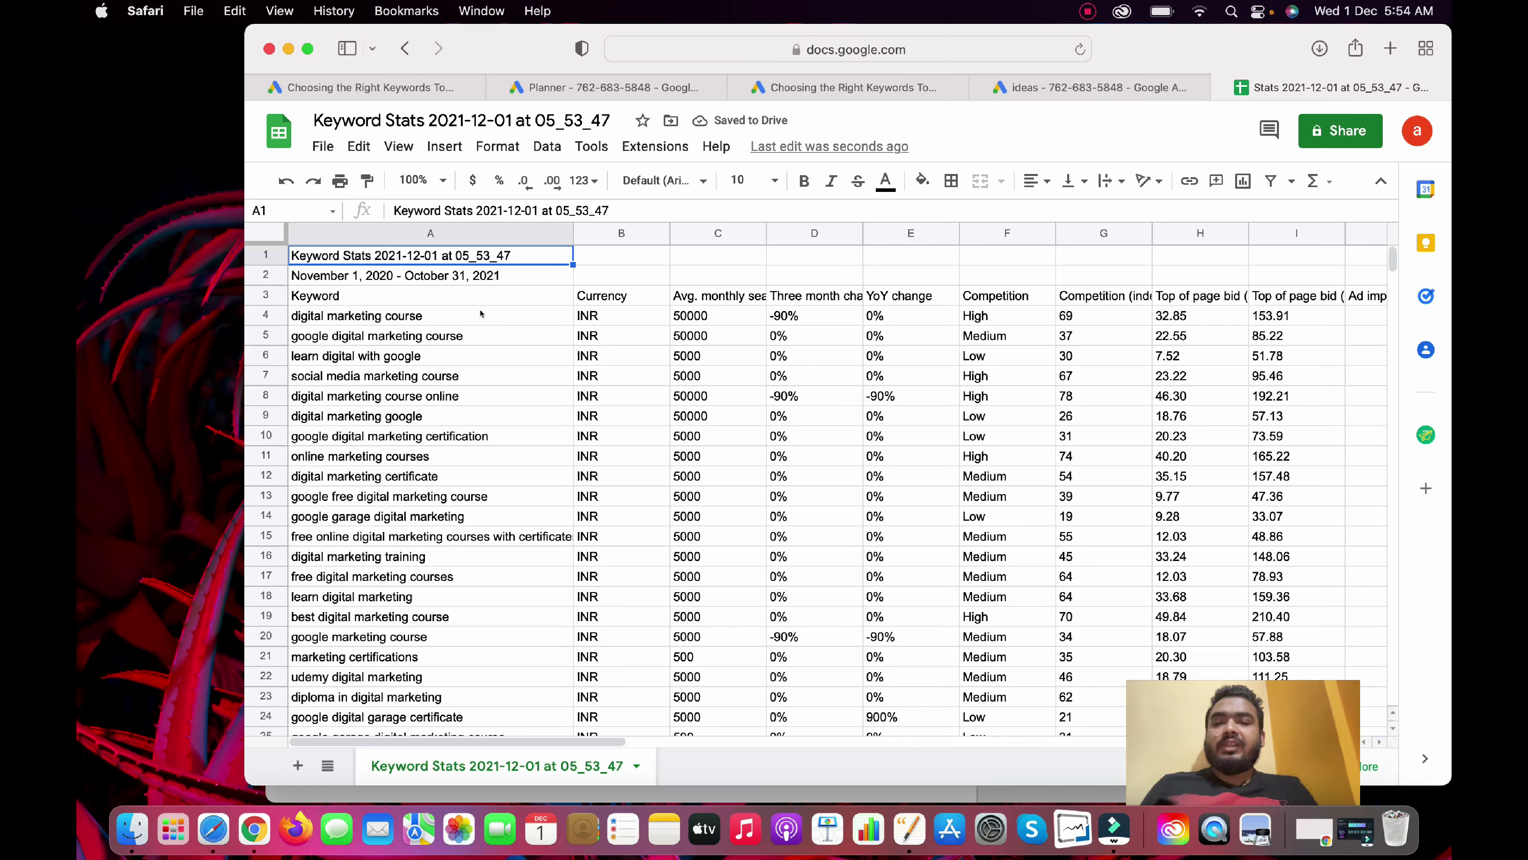
{"action": "left_click", "coordinate": [361, 295]}
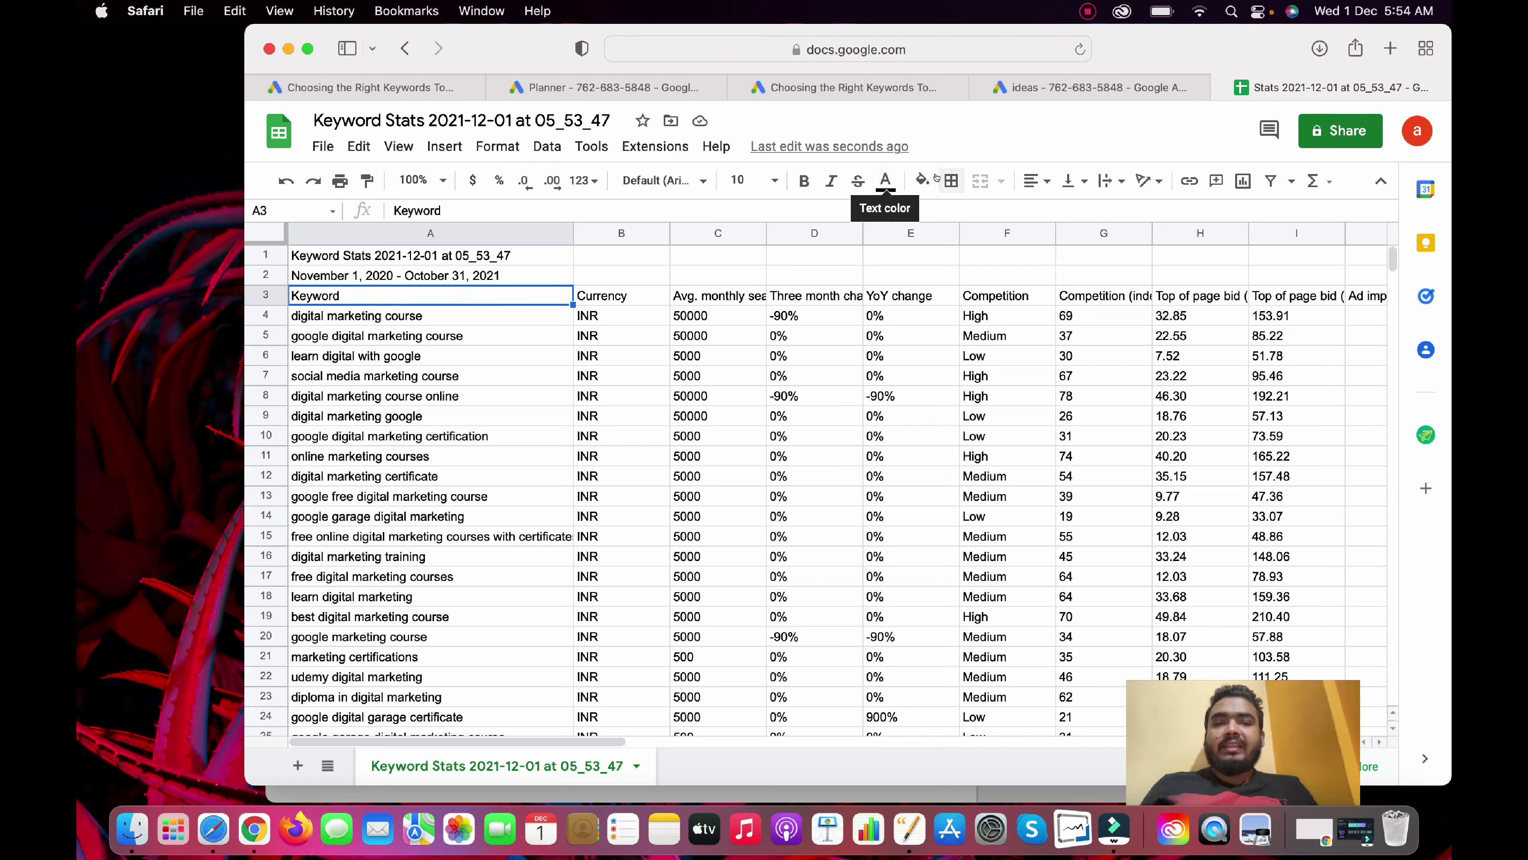
{"action": "left_click", "coordinate": [921, 179]}
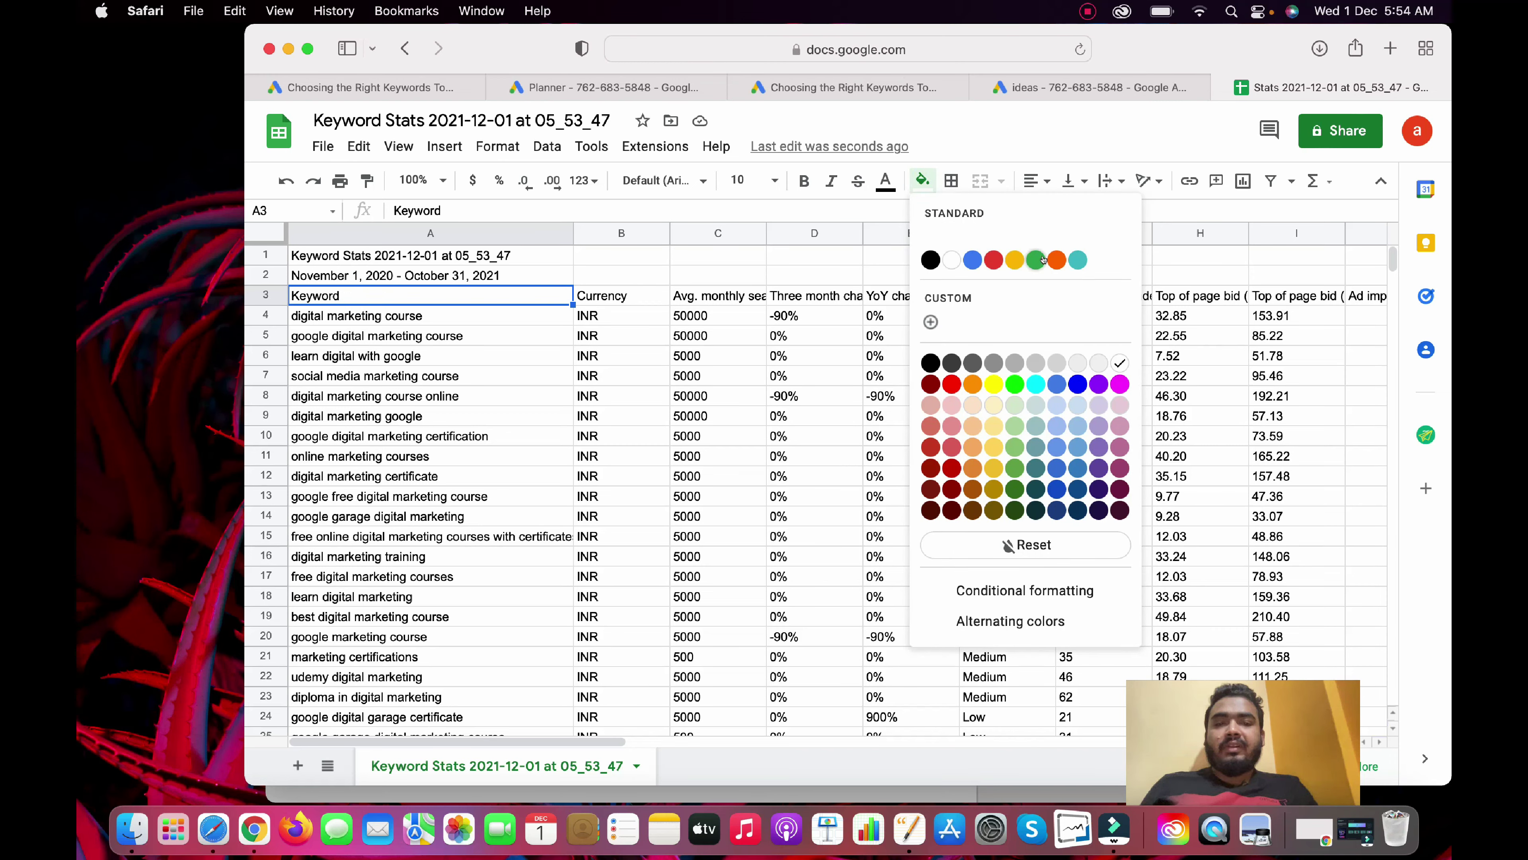
{"action": "left_click", "coordinate": [991, 380]}
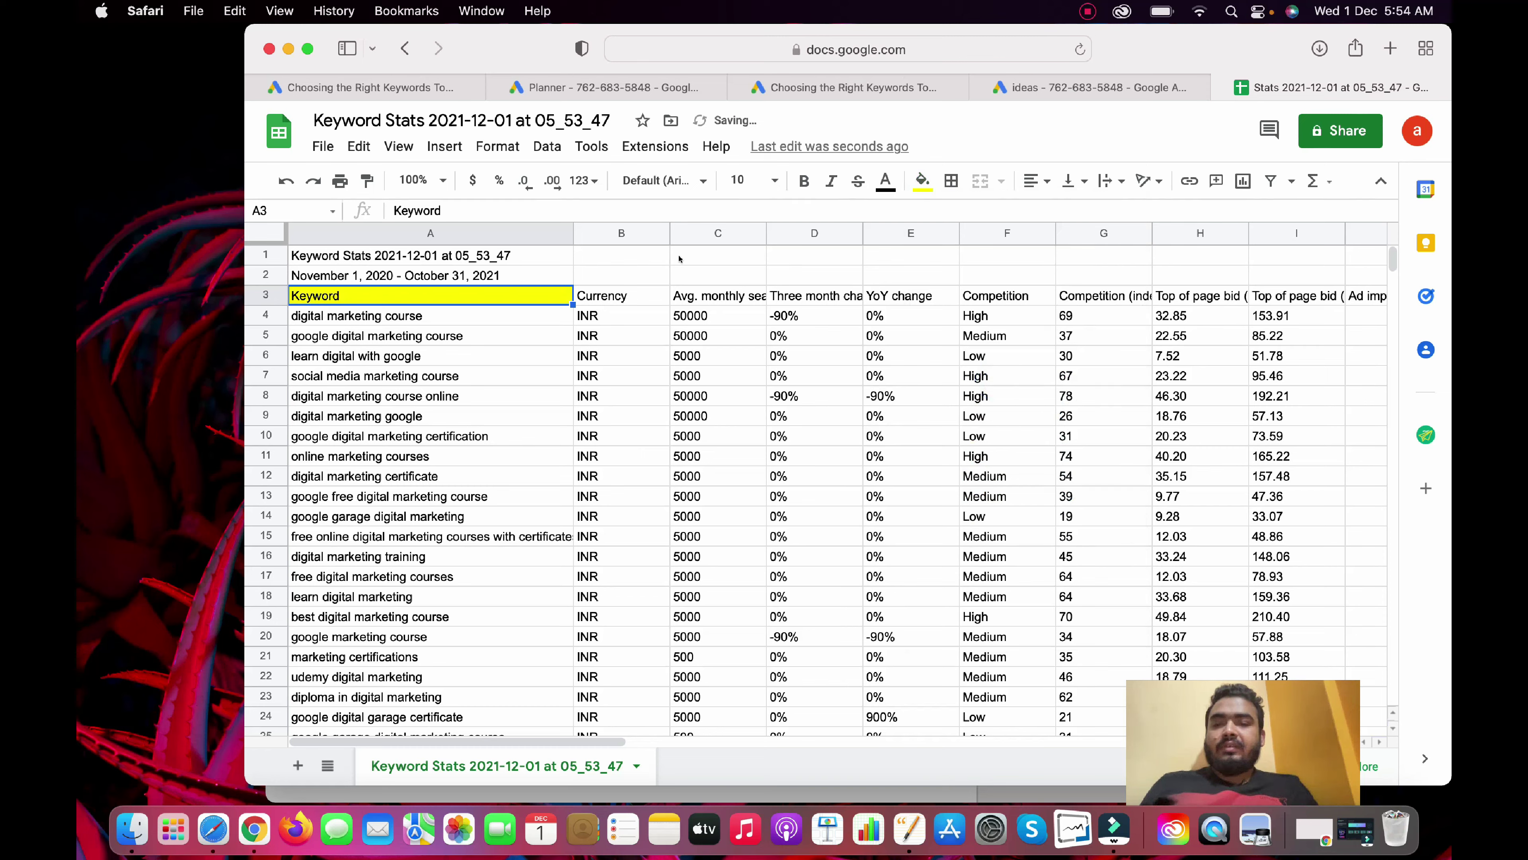
{"action": "left_click", "coordinate": [730, 301]}
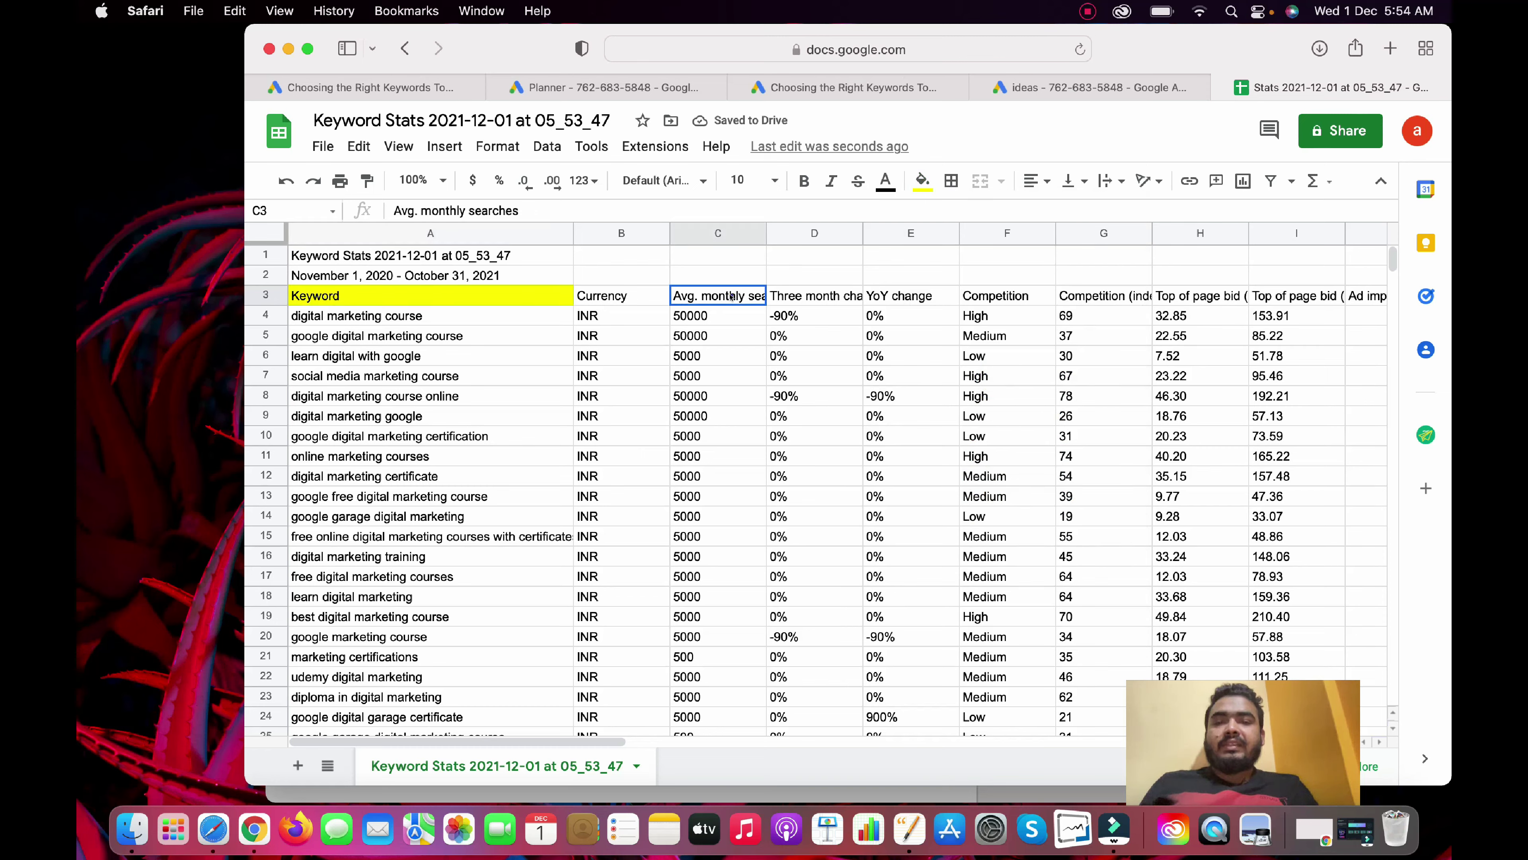
{"action": "left_click", "coordinate": [923, 179]}
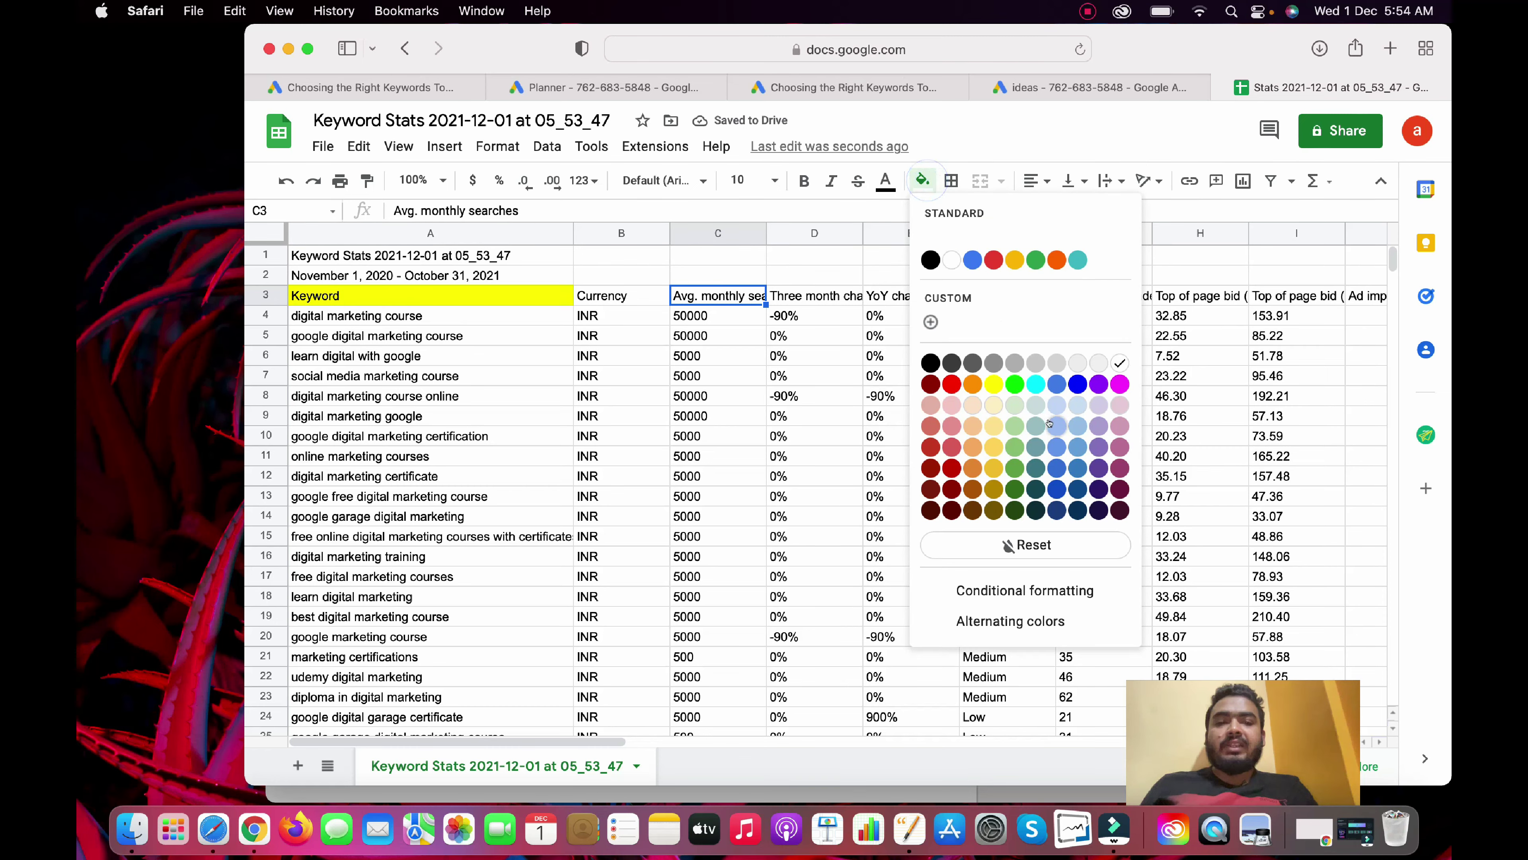
{"action": "left_click", "coordinate": [994, 383]}
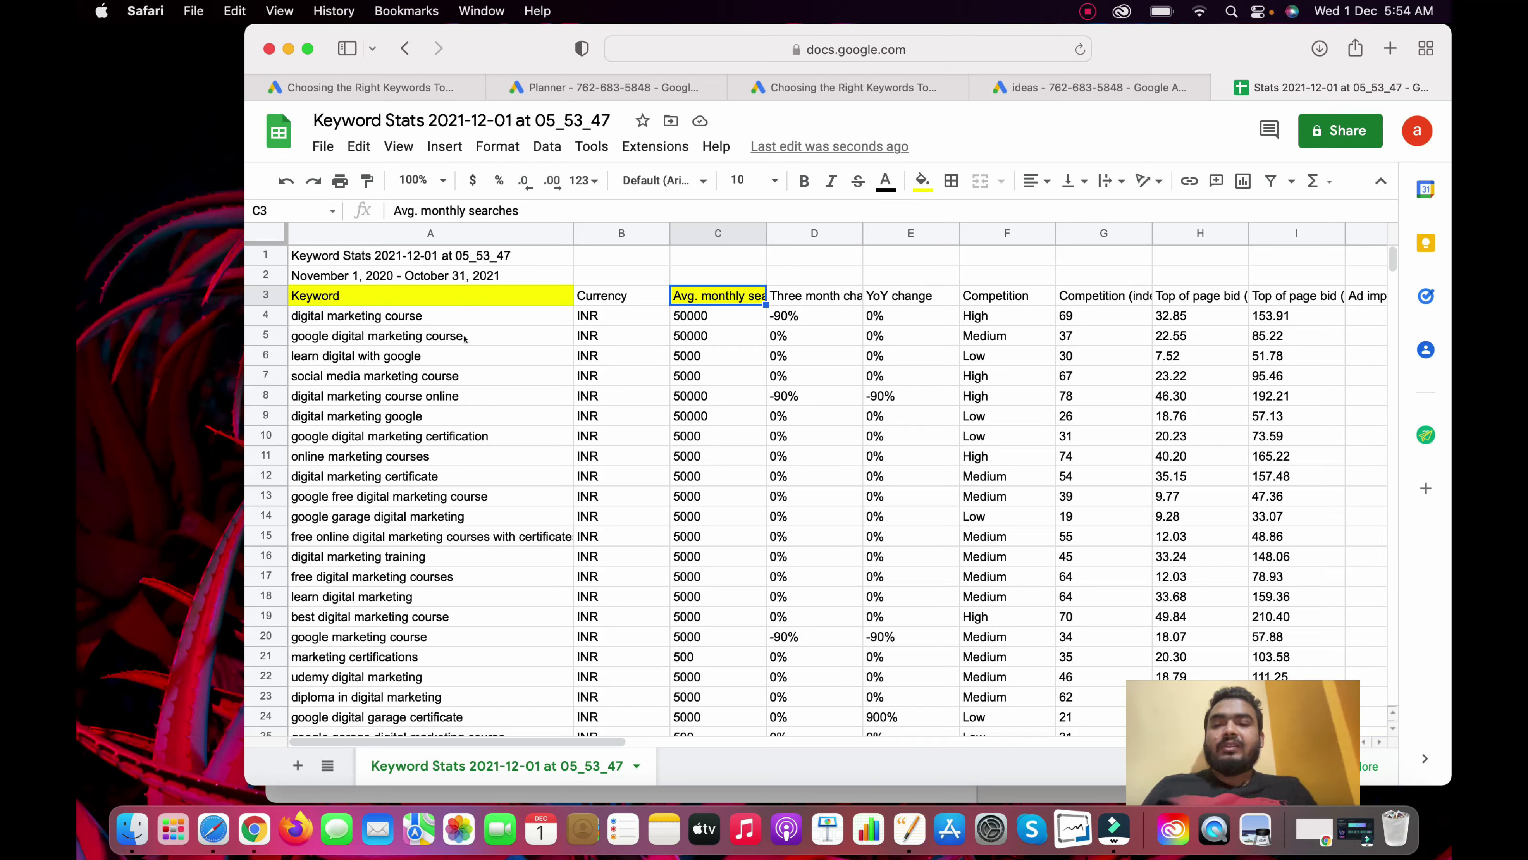
Highlight the "digital marketing course" keyword cell A4 with a yellow fill.
{"action": "left_click_drag", "start_coordinate": [417, 317], "coordinate": [424, 379]}
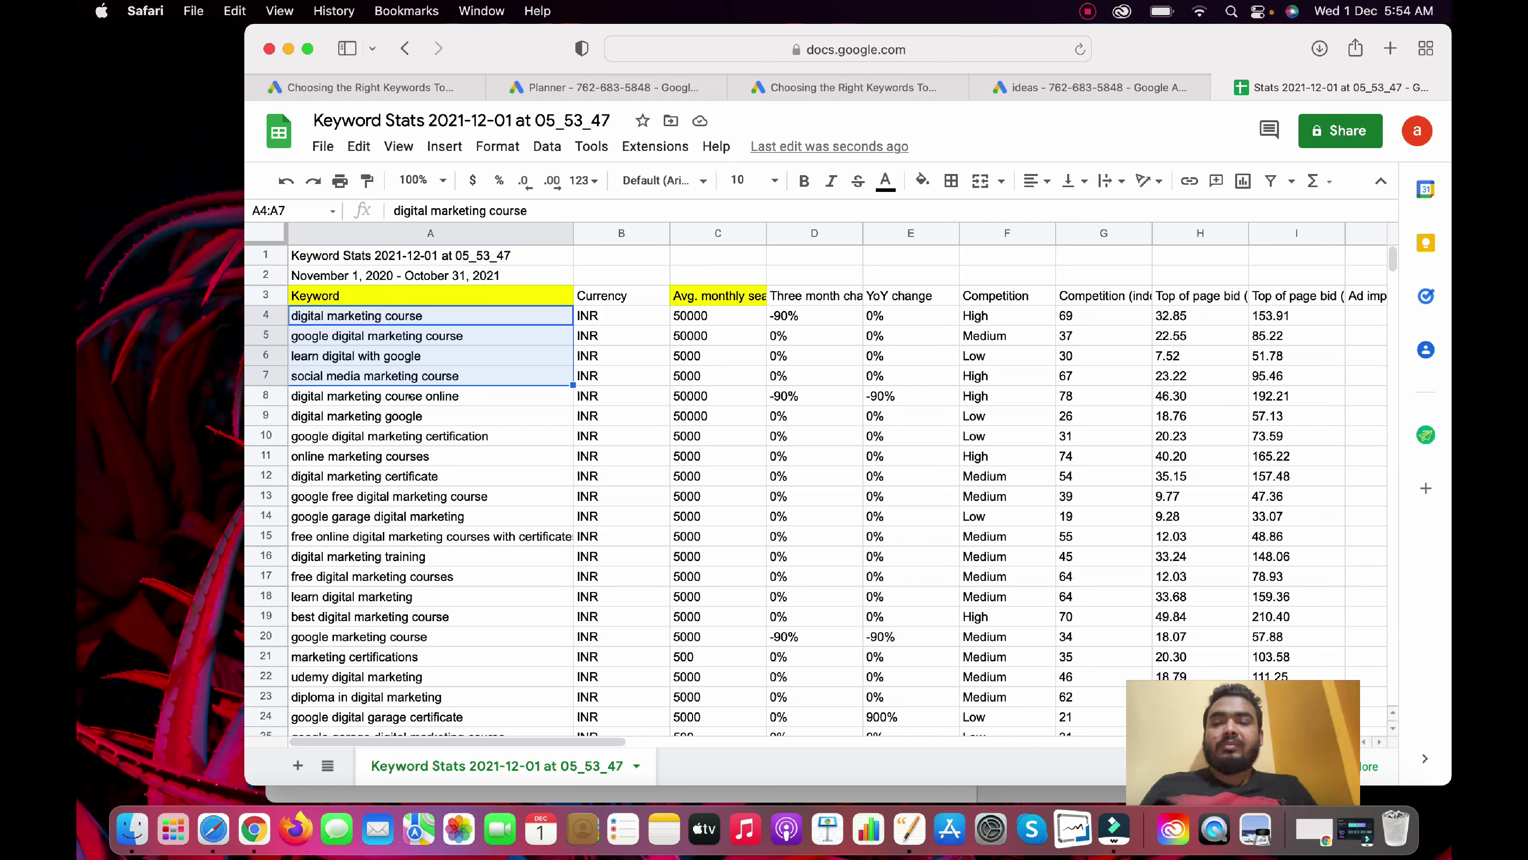
{"action": "left_click", "coordinate": [390, 335]}
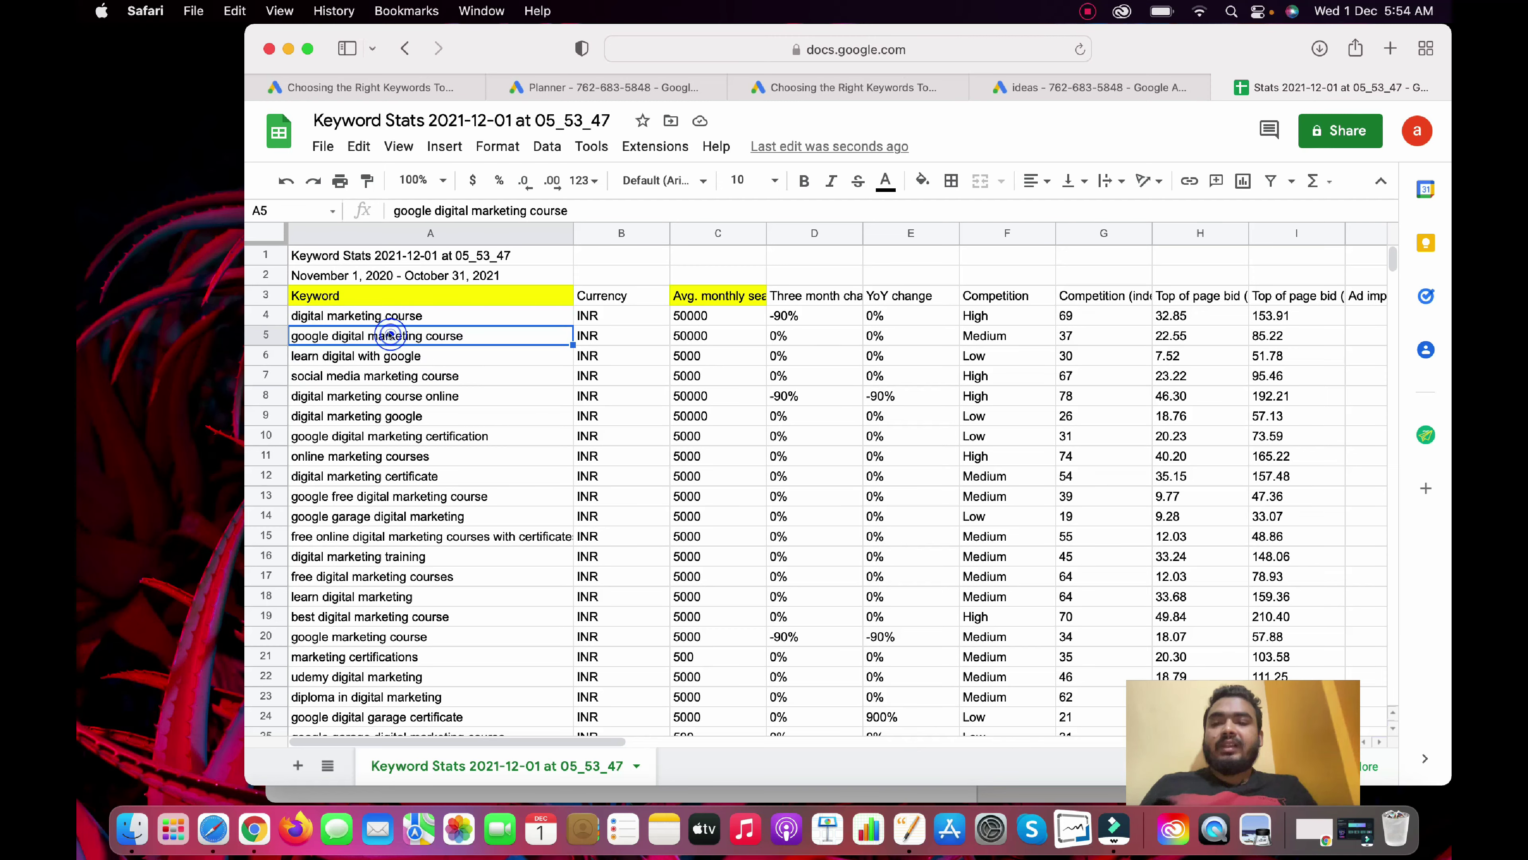
{"action": "left_click", "coordinate": [388, 317]}
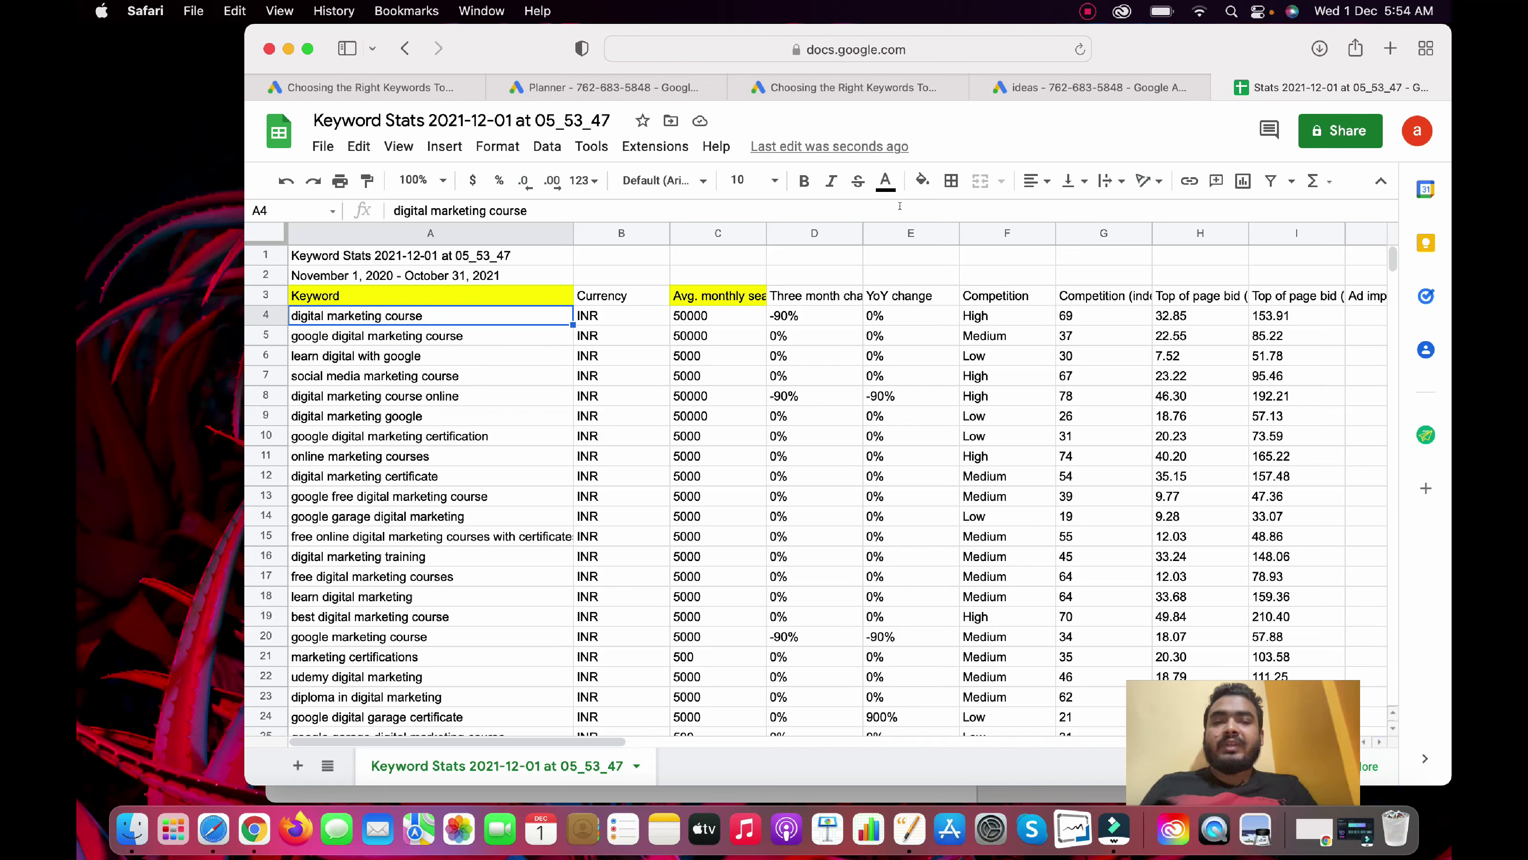
{"action": "left_click", "coordinate": [922, 180]}
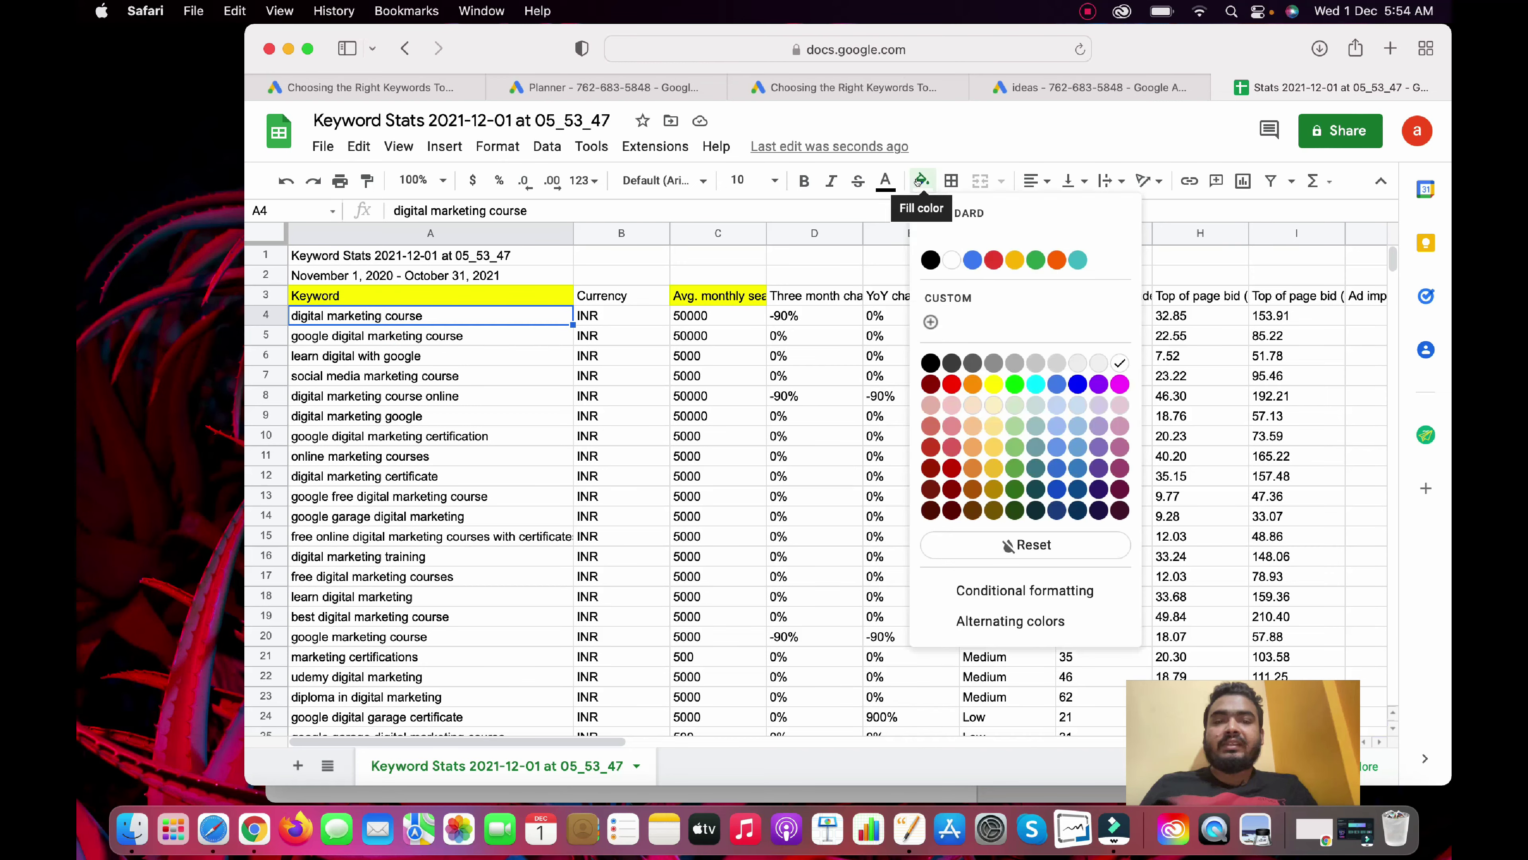
{"action": "left_click", "coordinate": [993, 385]}
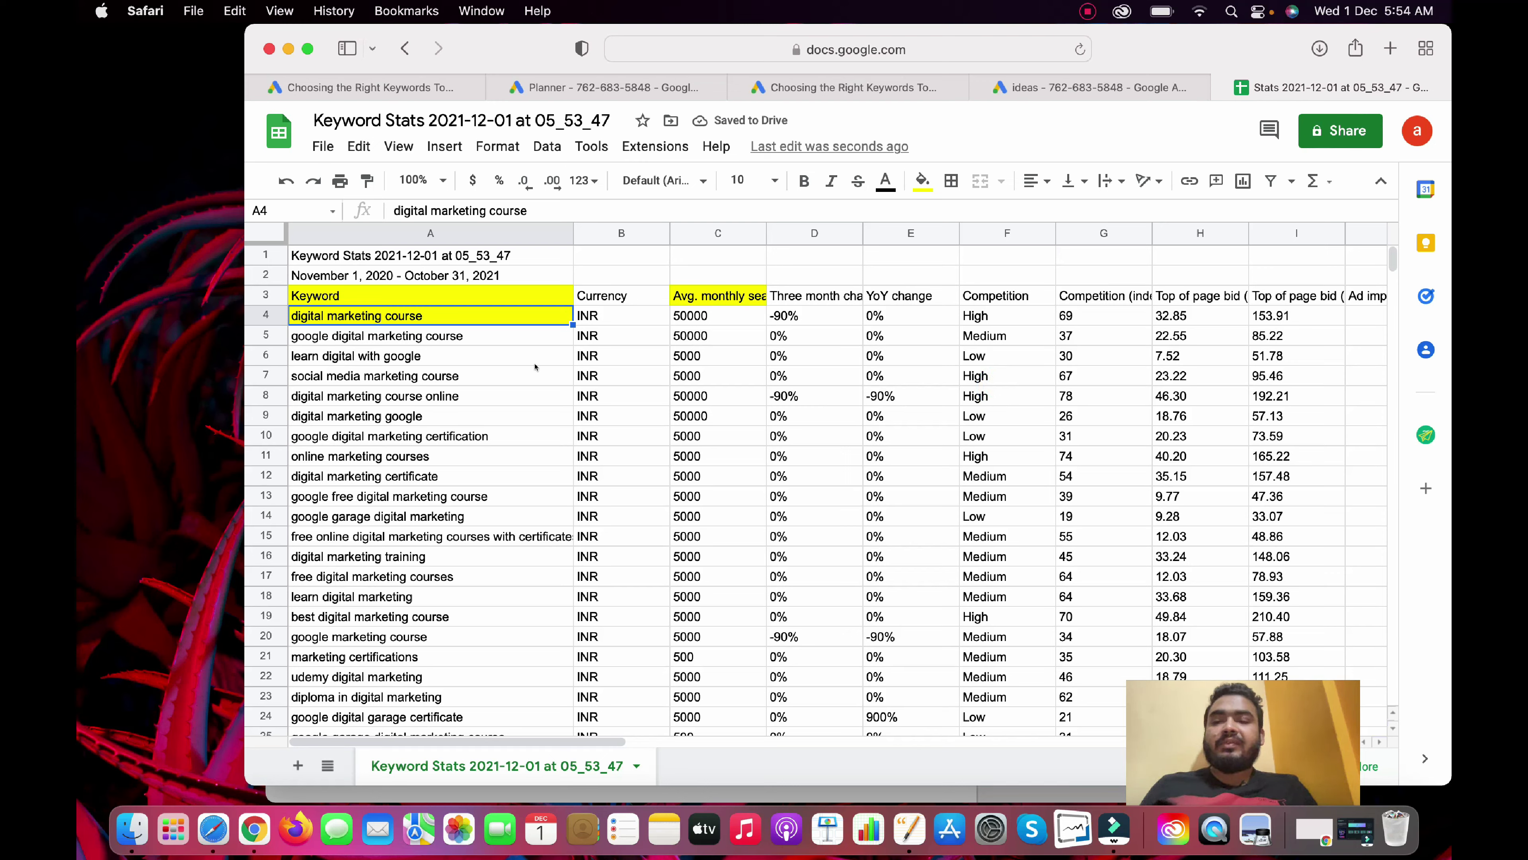
Highlight the "social media marketing course" and "digital marketing training" keyword cells with a yellow fill.
{"action": "left_click", "coordinate": [355, 378]}
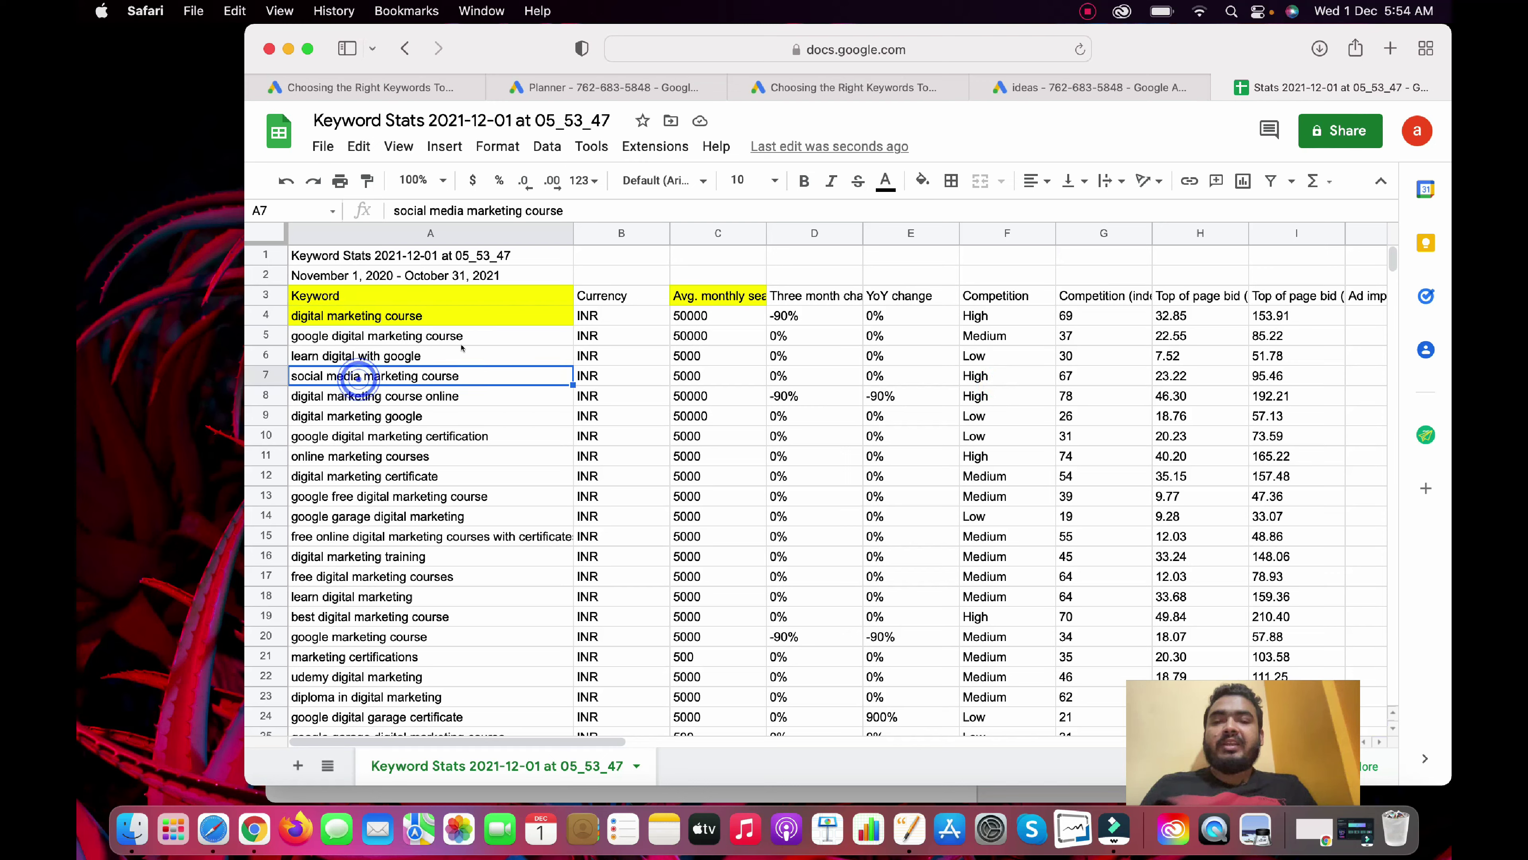
{"action": "left_click", "coordinate": [918, 187]}
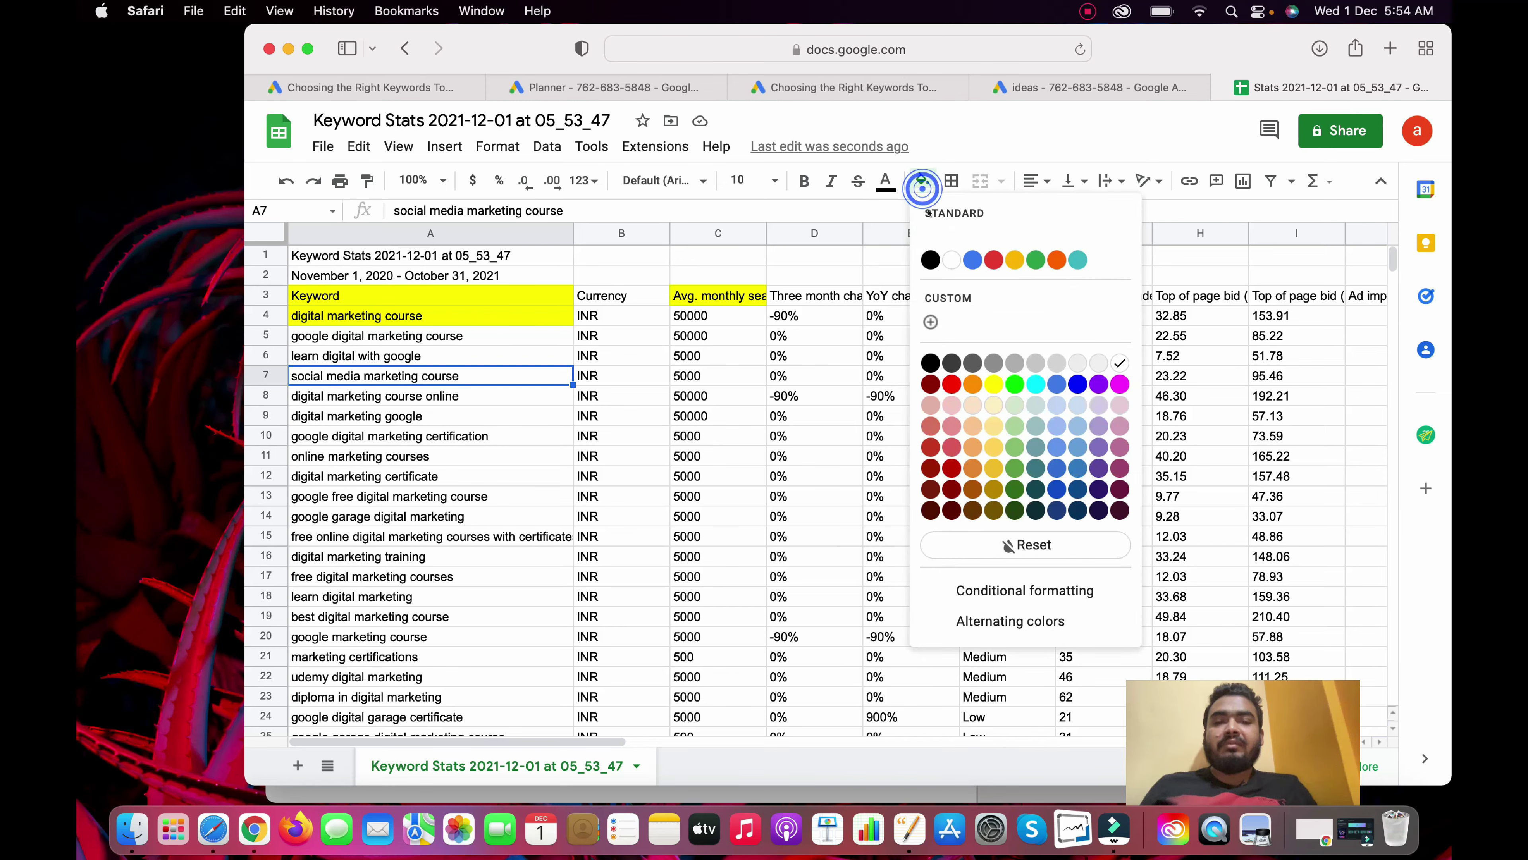
{"action": "left_click", "coordinate": [992, 383]}
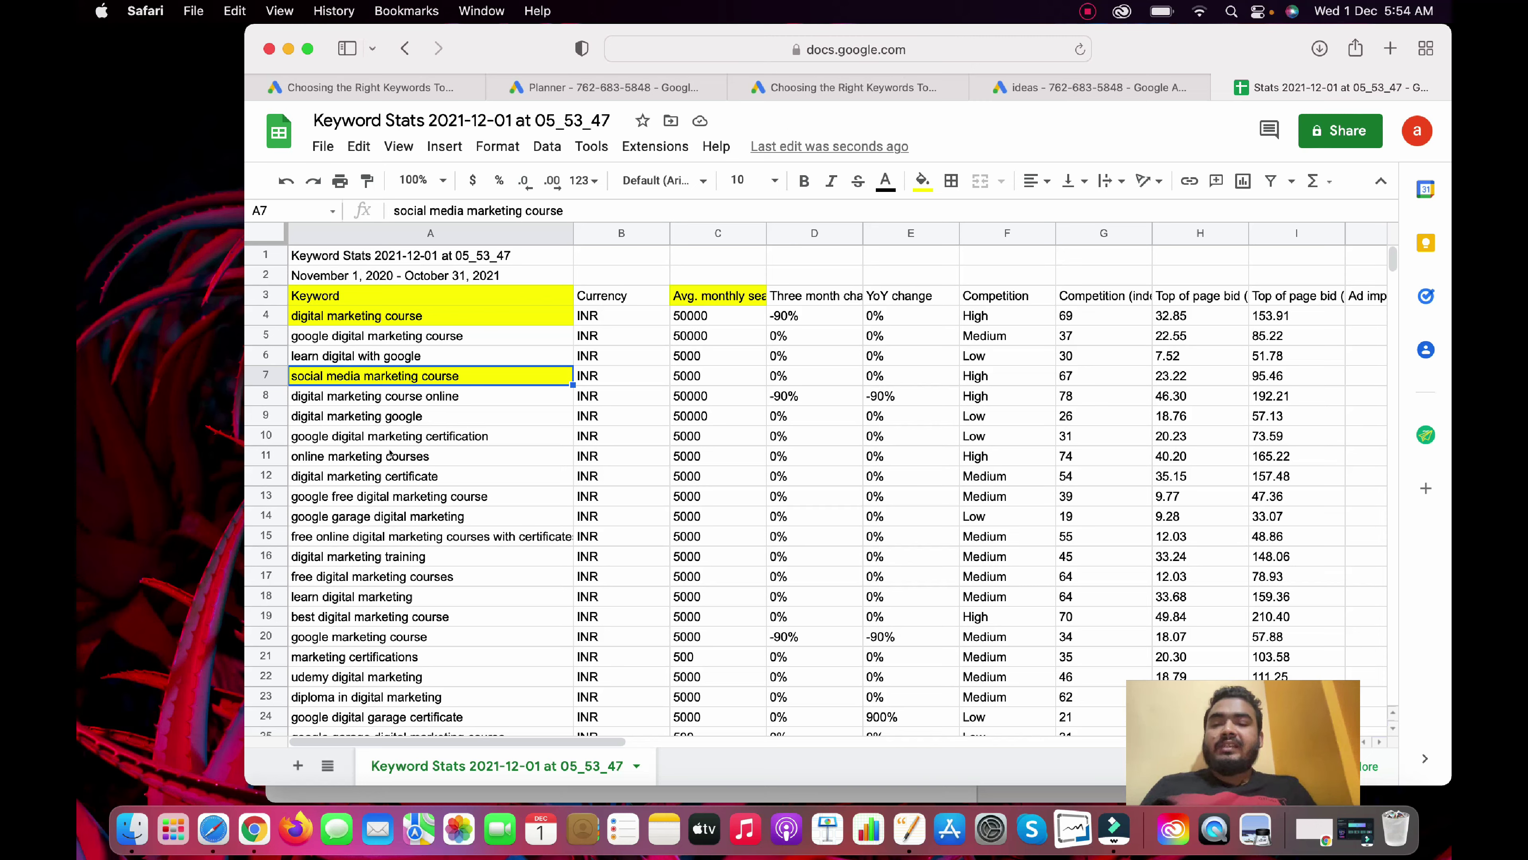
{"action": "left_click", "coordinate": [402, 555]}
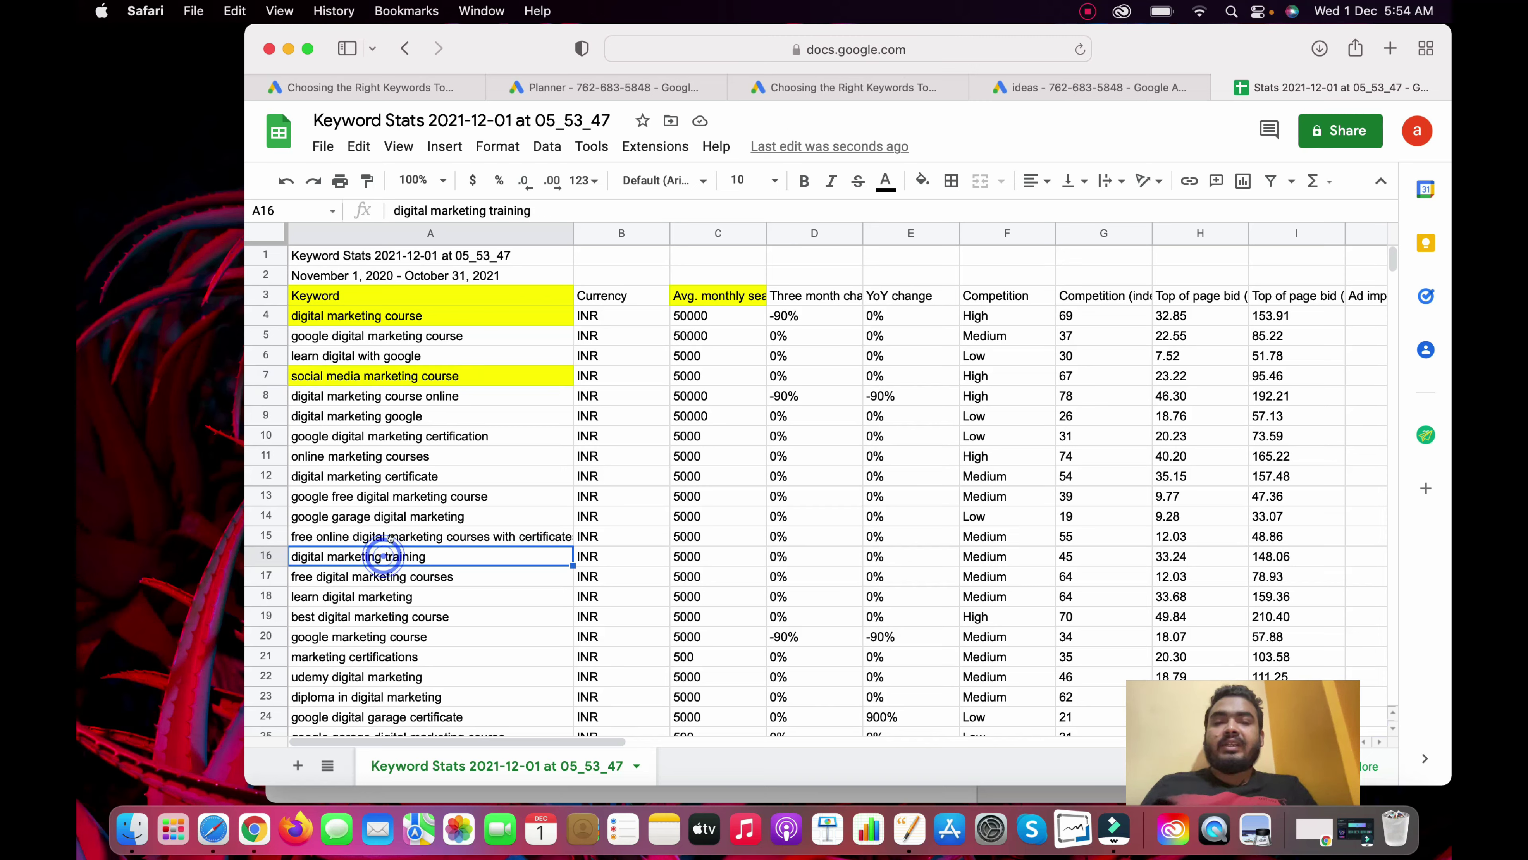
{"action": "left_click", "coordinate": [922, 180]}
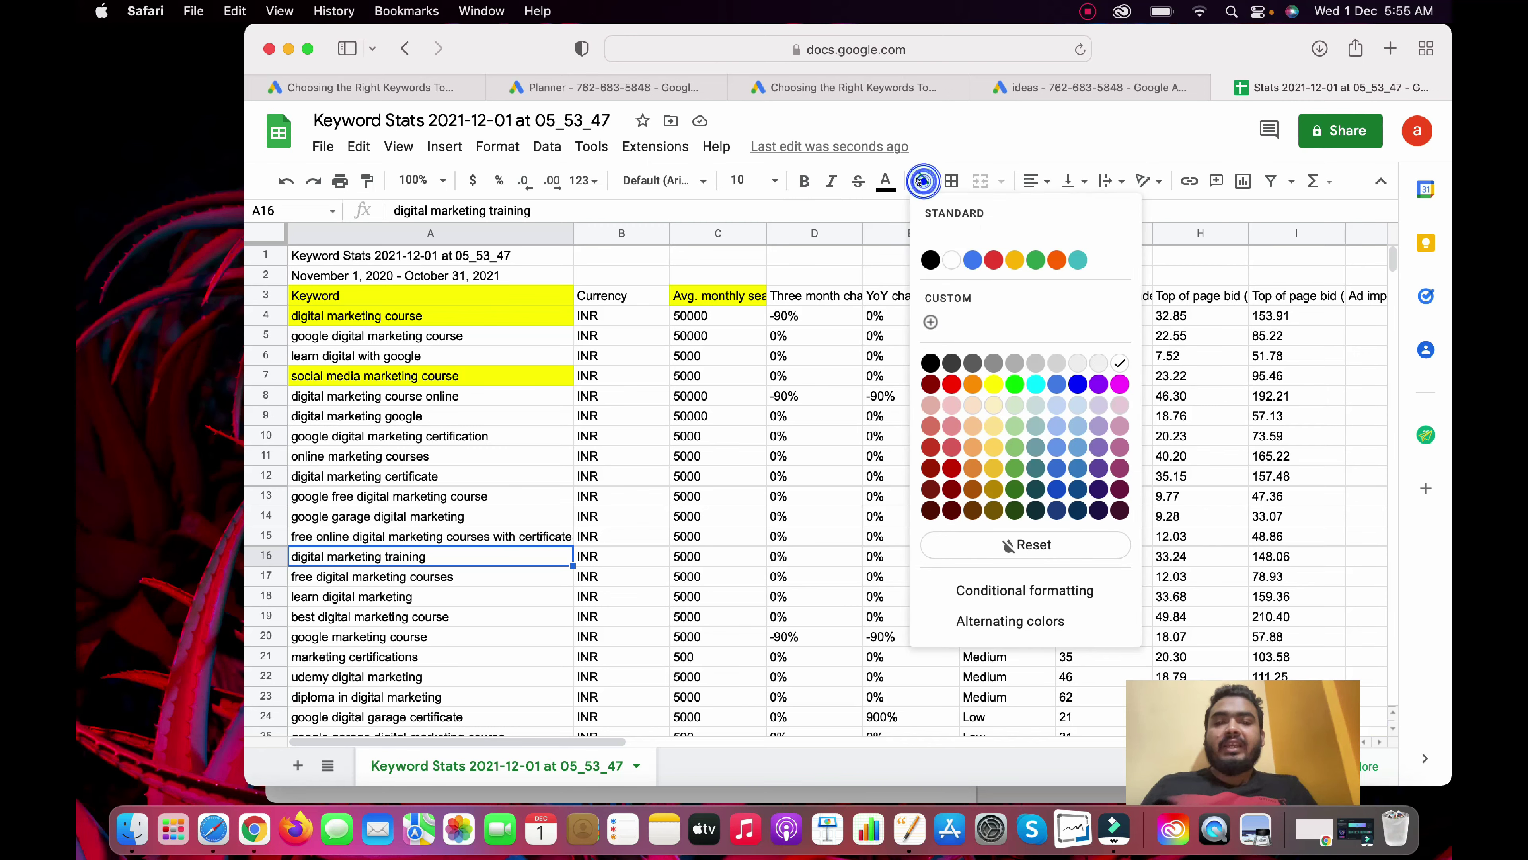
{"action": "left_click", "coordinate": [994, 384]}
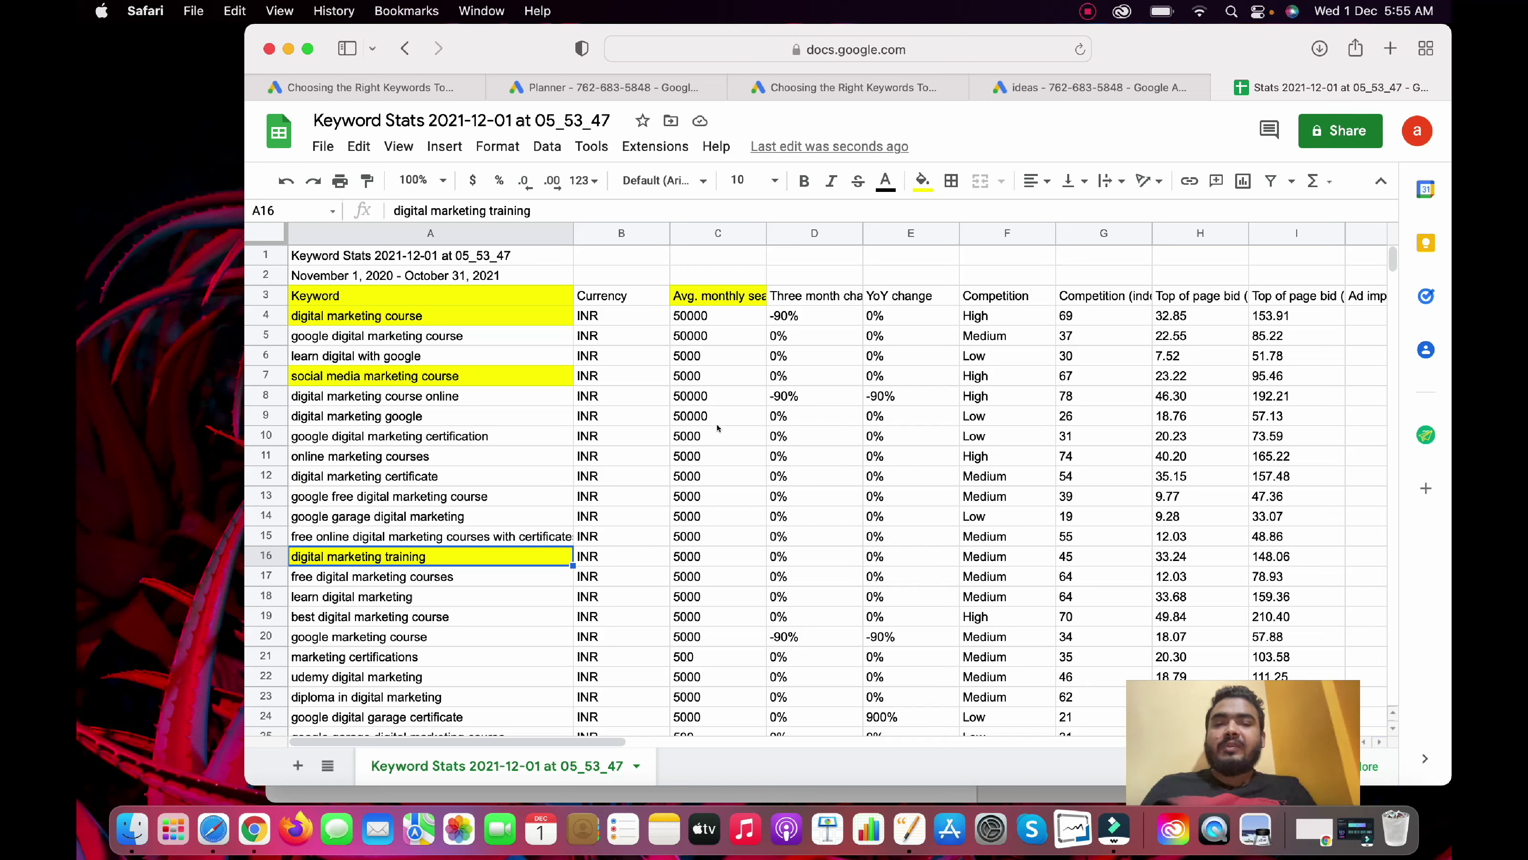
Widen the Three month change column and look through its values down the keyword rows.
{"action": "left_click_drag", "start_coordinate": [860, 226], "coordinate": [976, 232]}
{"action": "left_click_drag", "start_coordinate": [855, 295], "coordinate": [857, 418]}
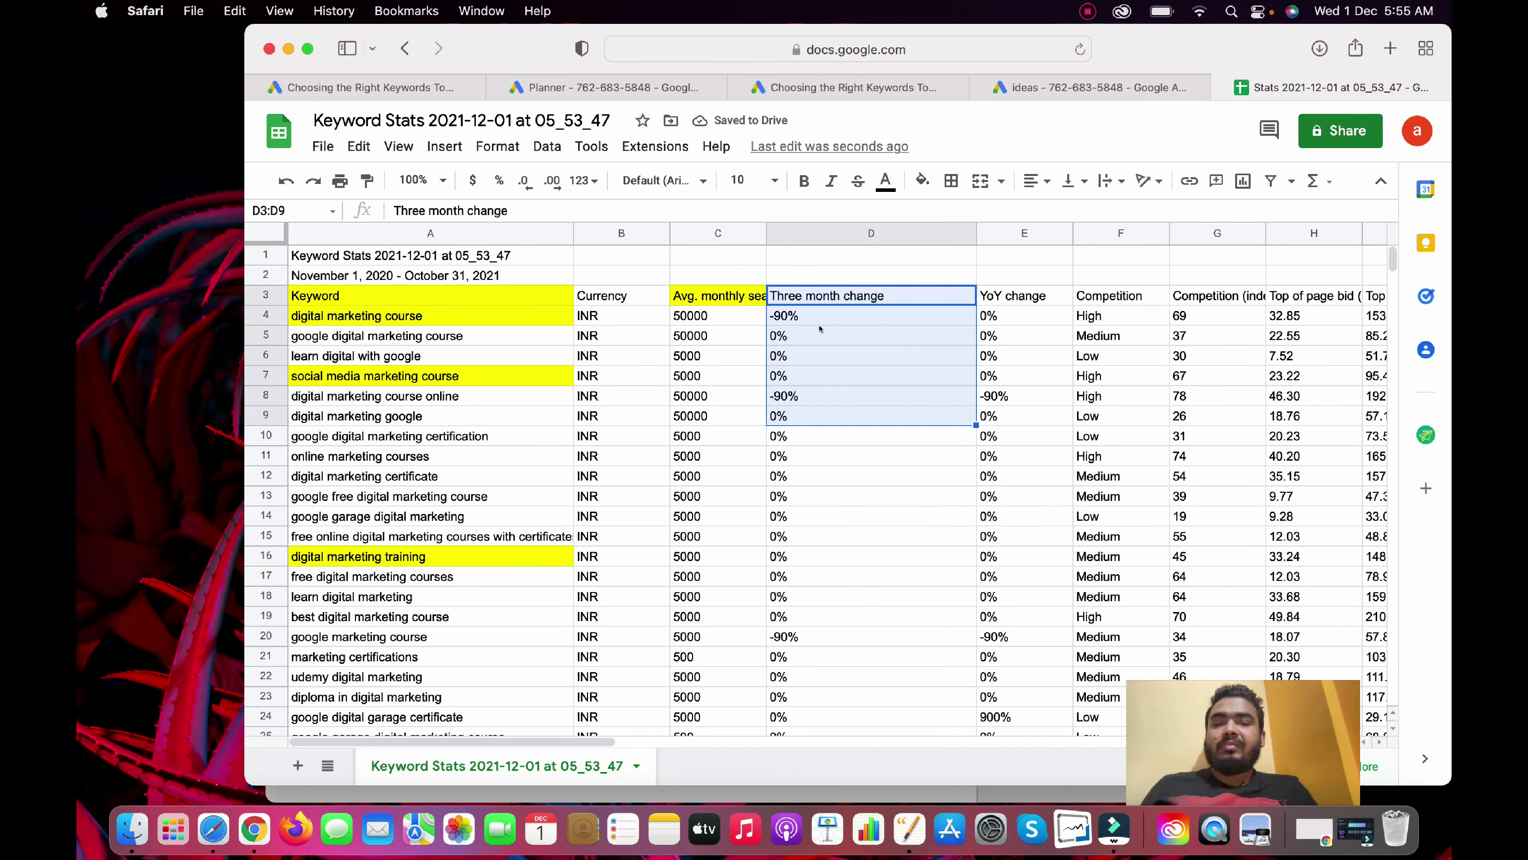
{"action": "left_click", "coordinate": [826, 445]}
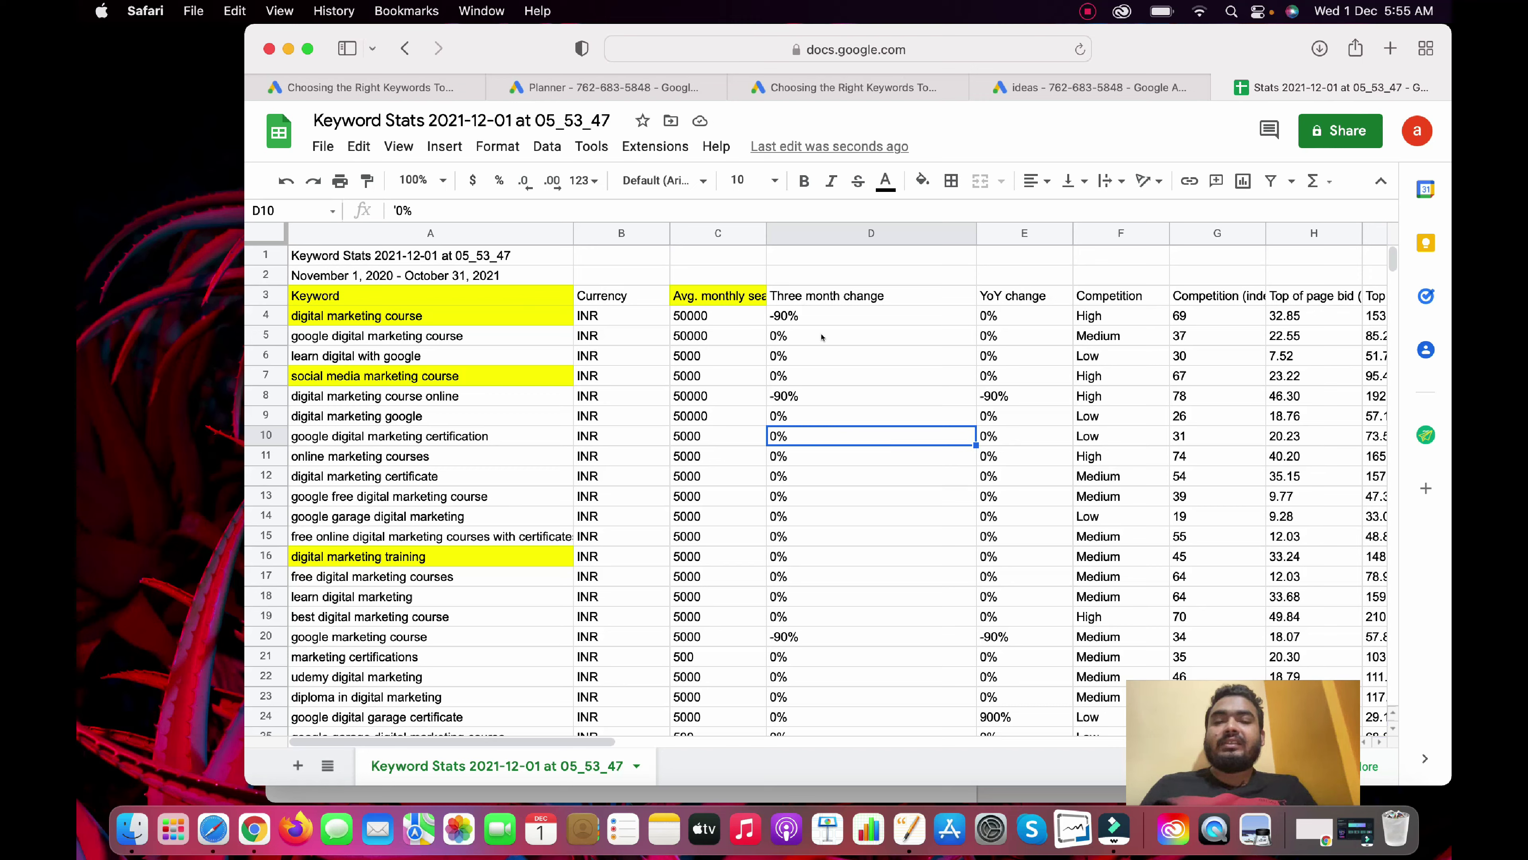
{"action": "scroll", "coordinate": [837, 416], "scroll_direction": "down", "scroll_amount": 5}
{"action": "scroll", "coordinate": [837, 416], "scroll_direction": "up", "scroll_amount": 2}
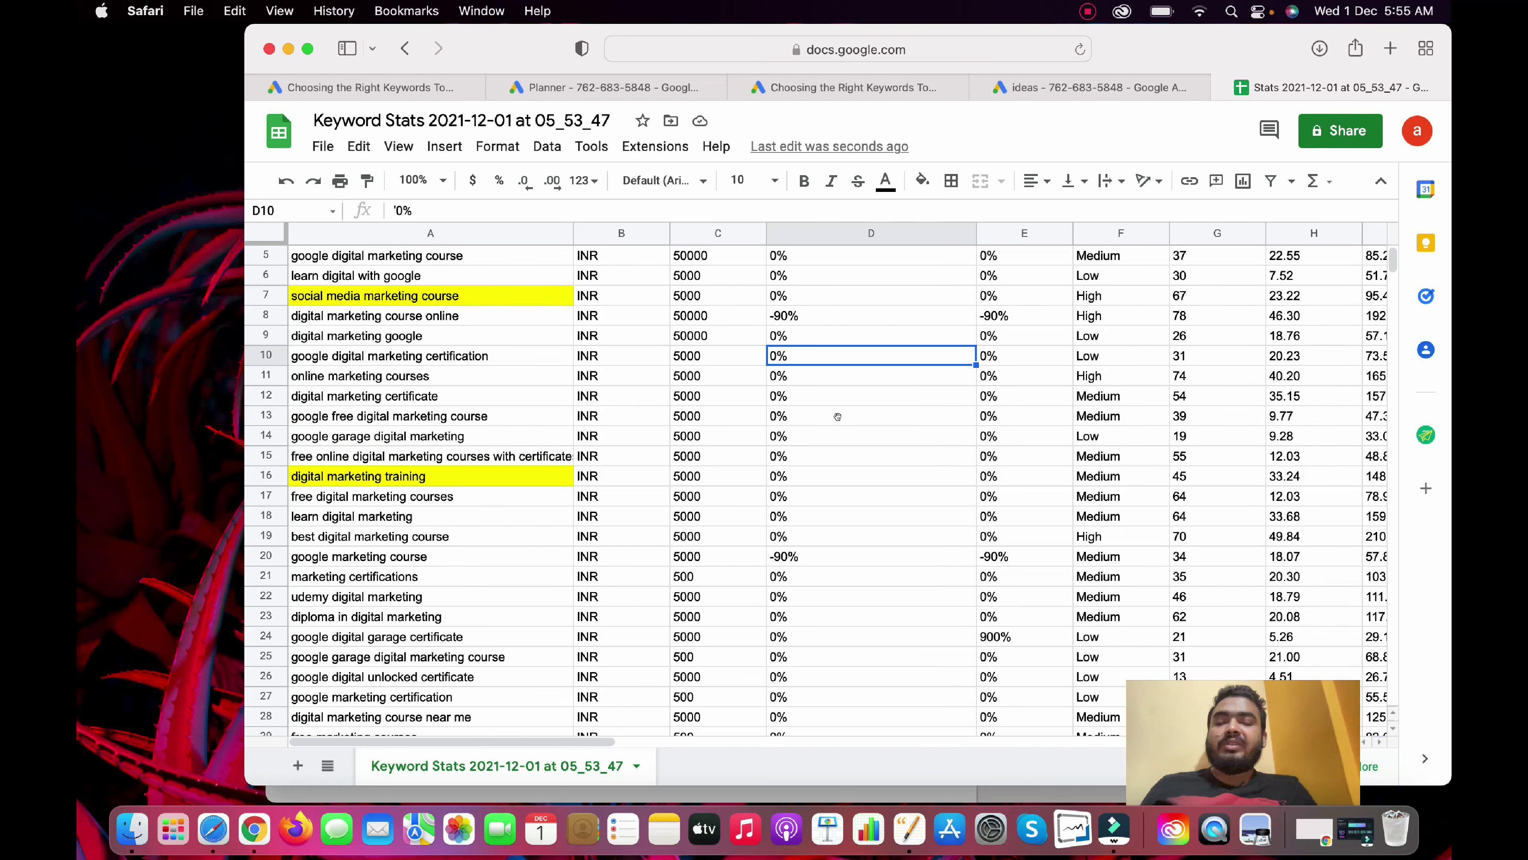
{"action": "scroll", "coordinate": [837, 417], "scroll_direction": "up", "scroll_amount": 3}
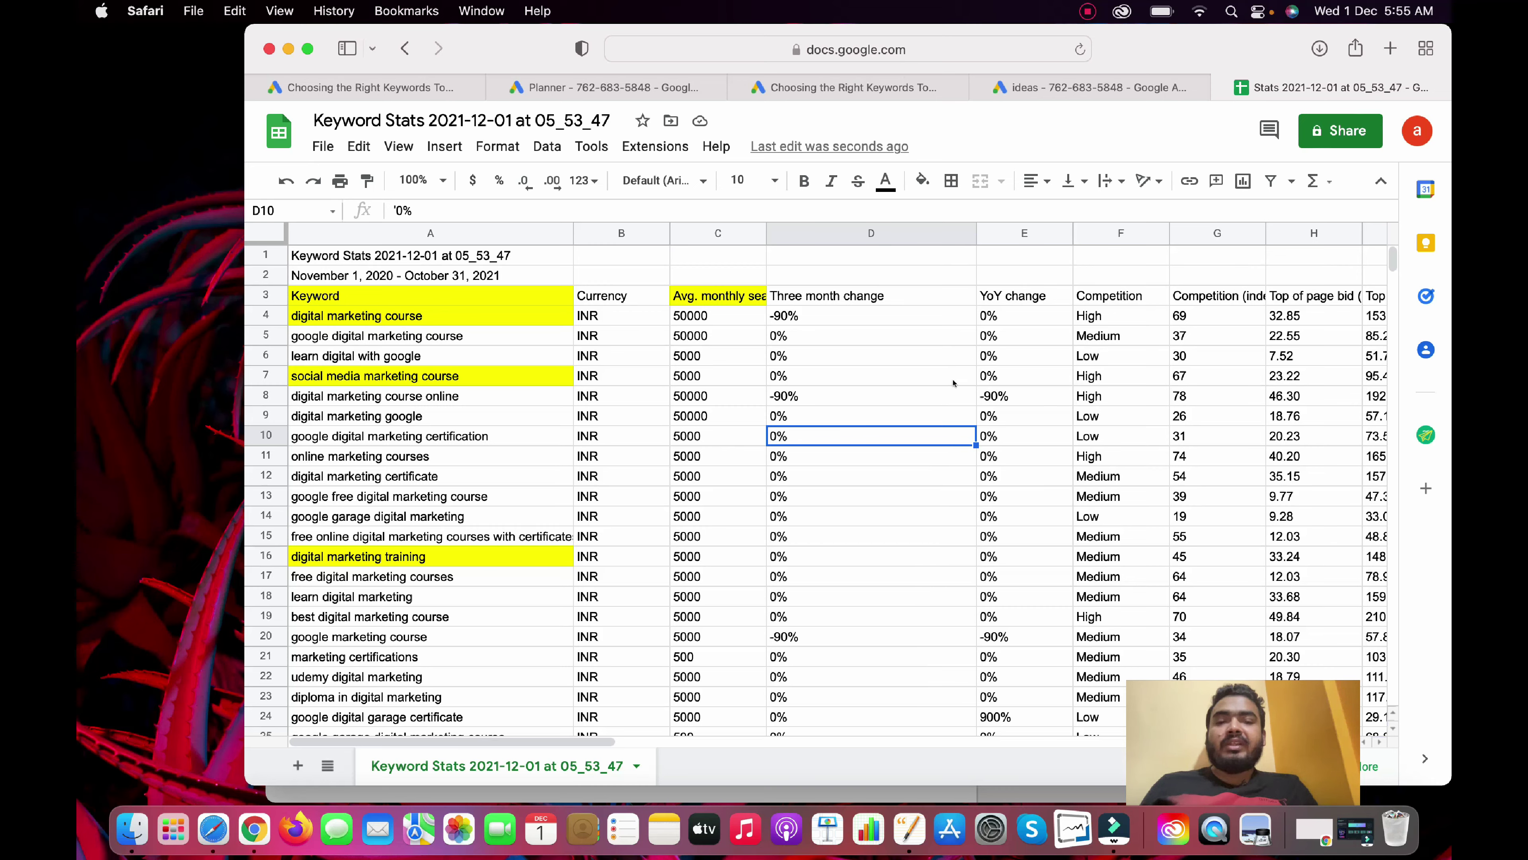
Examine the remaining metric columns of the sheet, especially the competition level of each keyword.
{"action": "scroll", "coordinate": [1043, 383], "scroll_direction": "right", "scroll_amount": 5}
{"action": "scroll", "coordinate": [1043, 384], "scroll_direction": "left", "scroll_amount": 3}
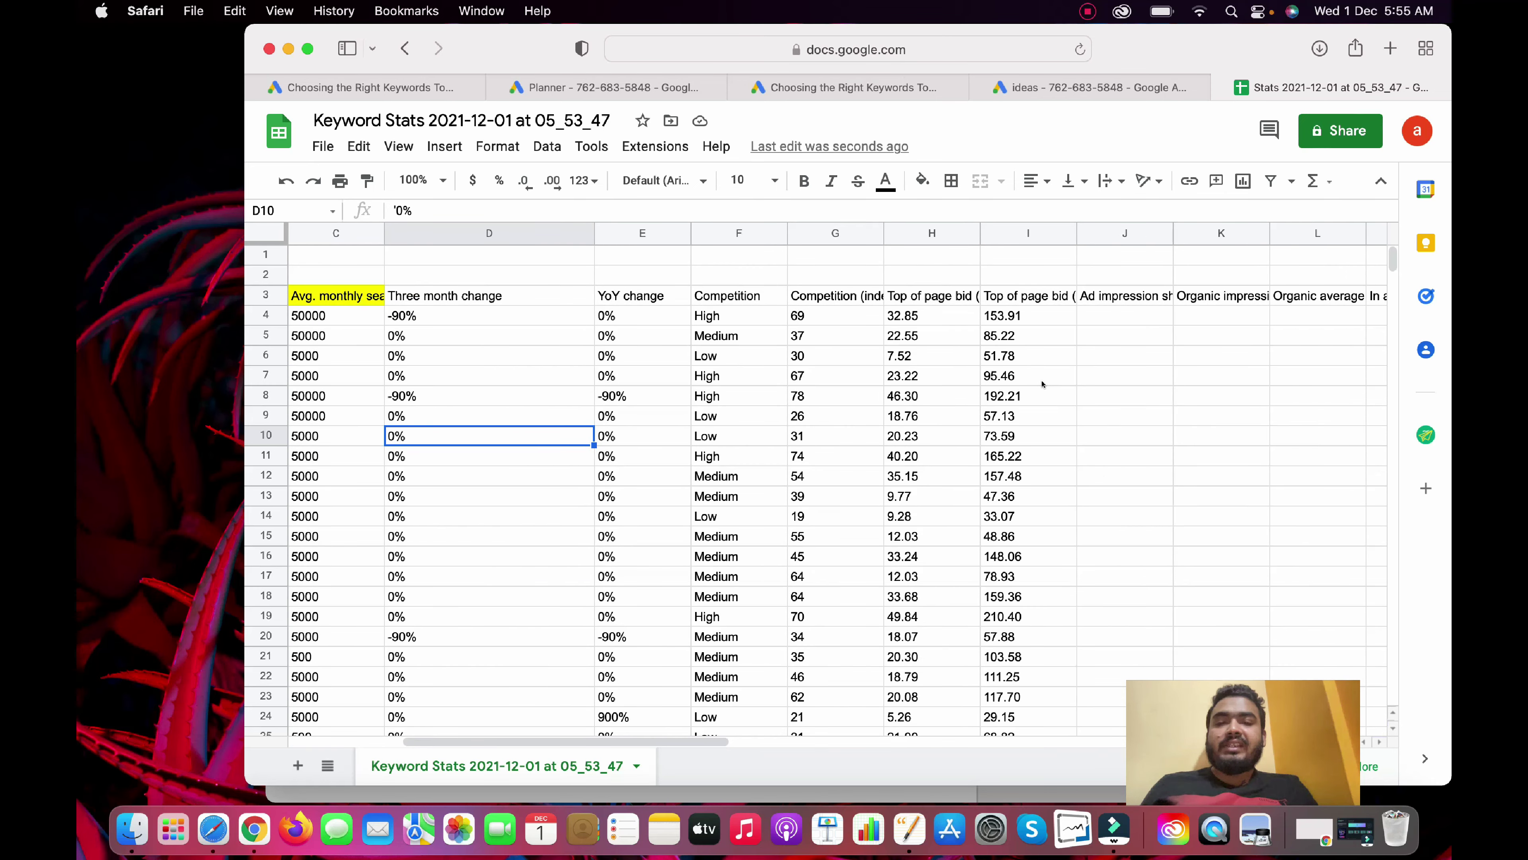
{"action": "left_click", "coordinate": [716, 293]}
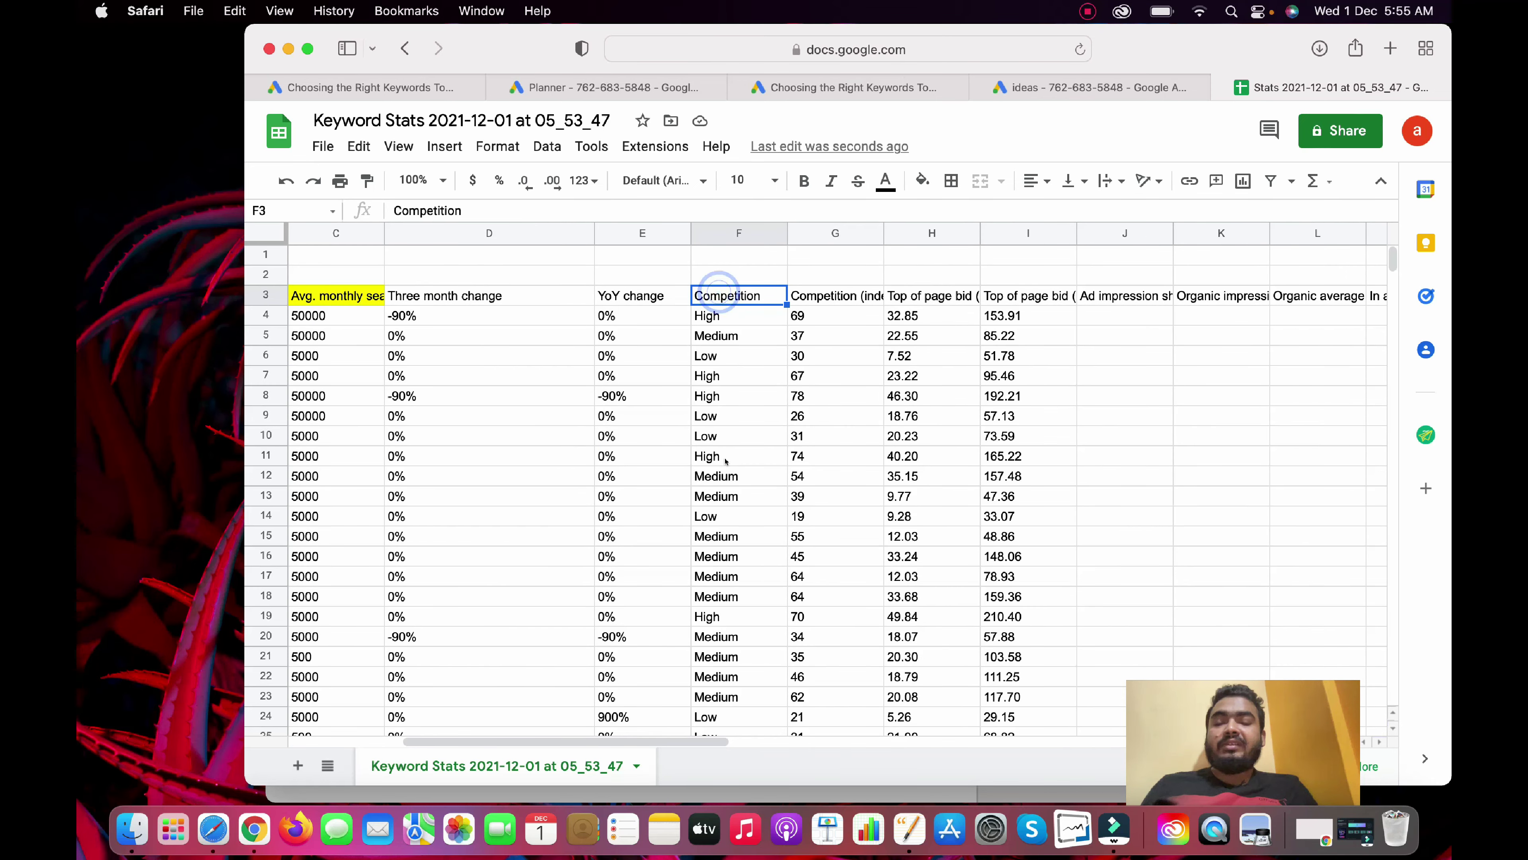
{"action": "left_click_drag", "start_coordinate": [708, 293], "coordinate": [727, 453]}
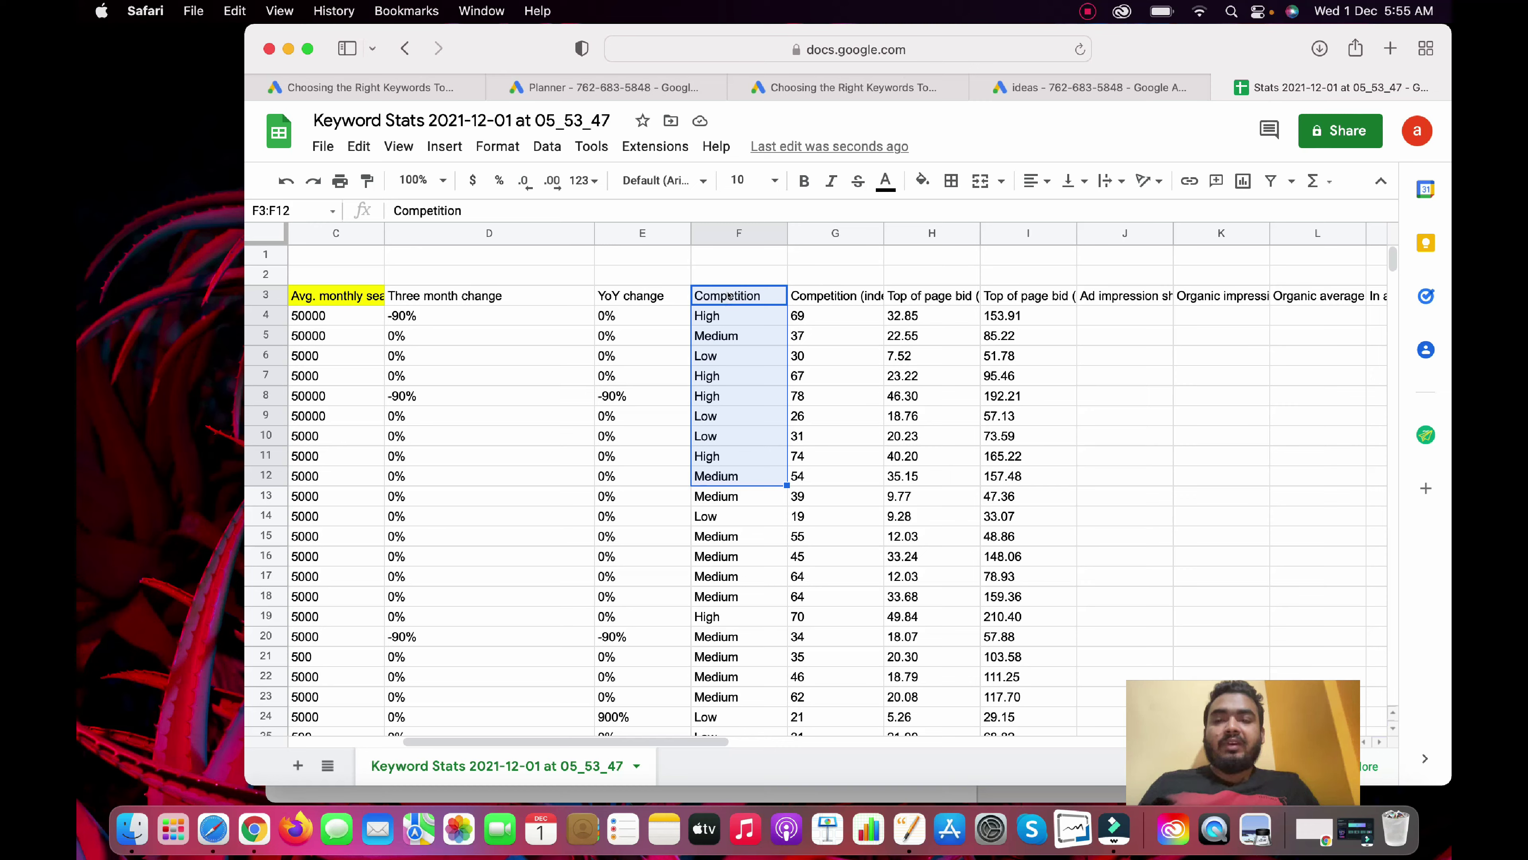
{"action": "left_click", "coordinate": [730, 330]}
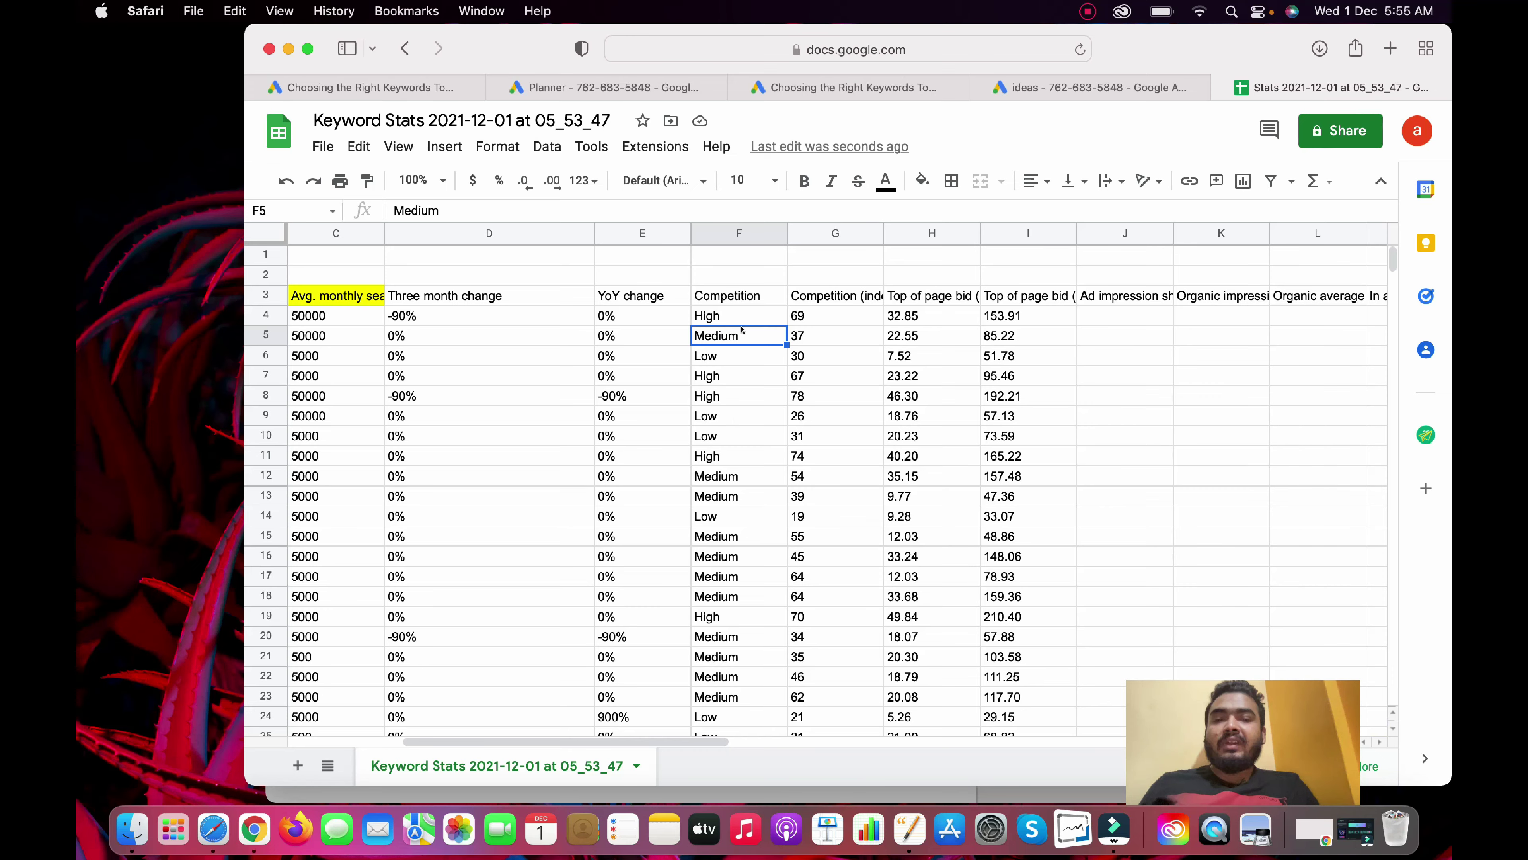
Search Google for "digital marketing" in a new browser tab.
{"action": "left_click", "coordinate": [1390, 48]}
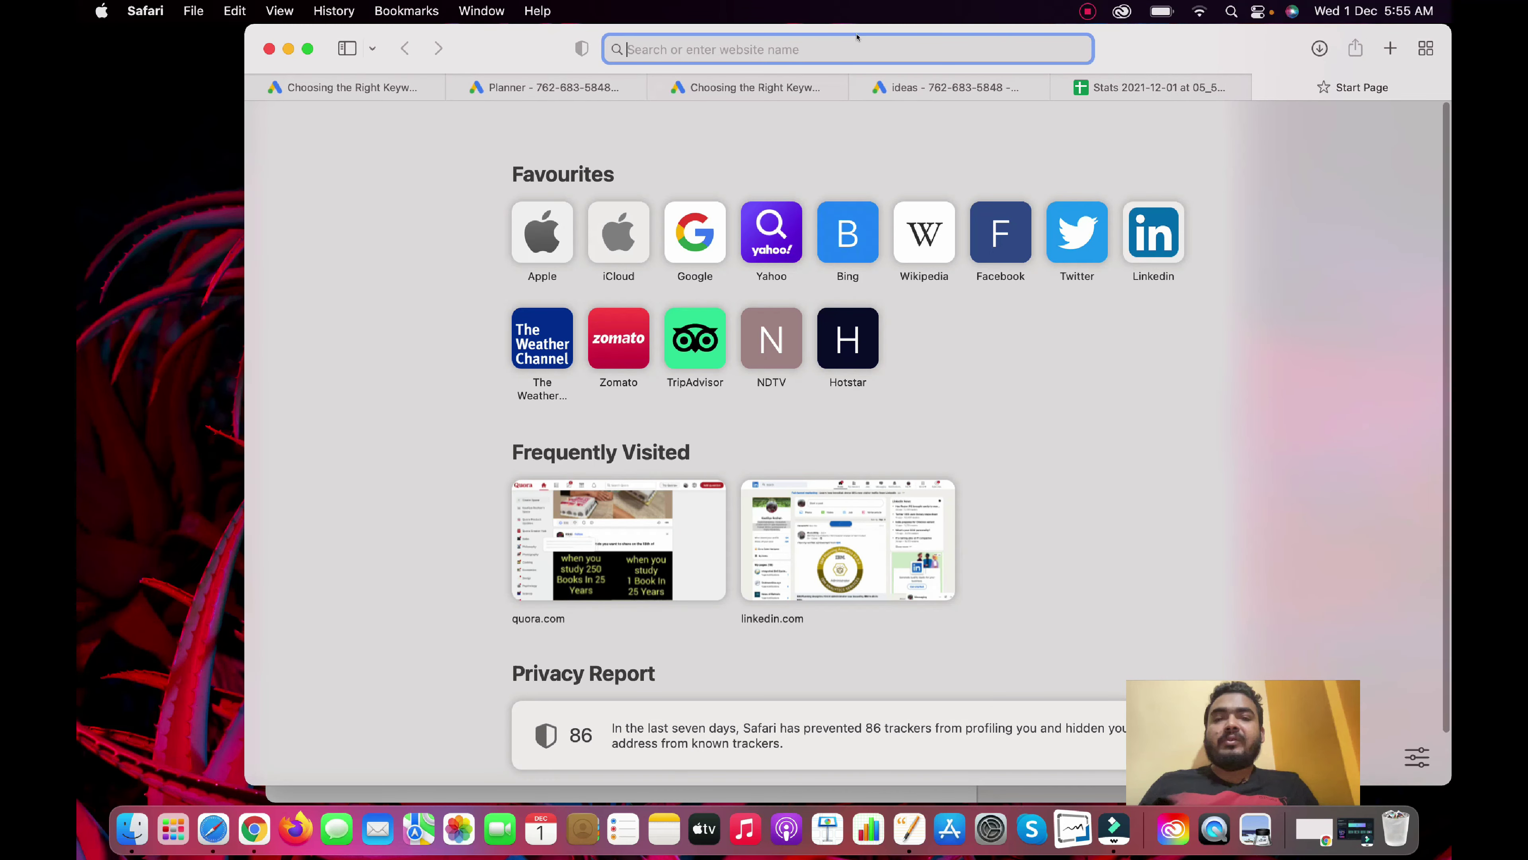
{"action": "type", "text": "d"}
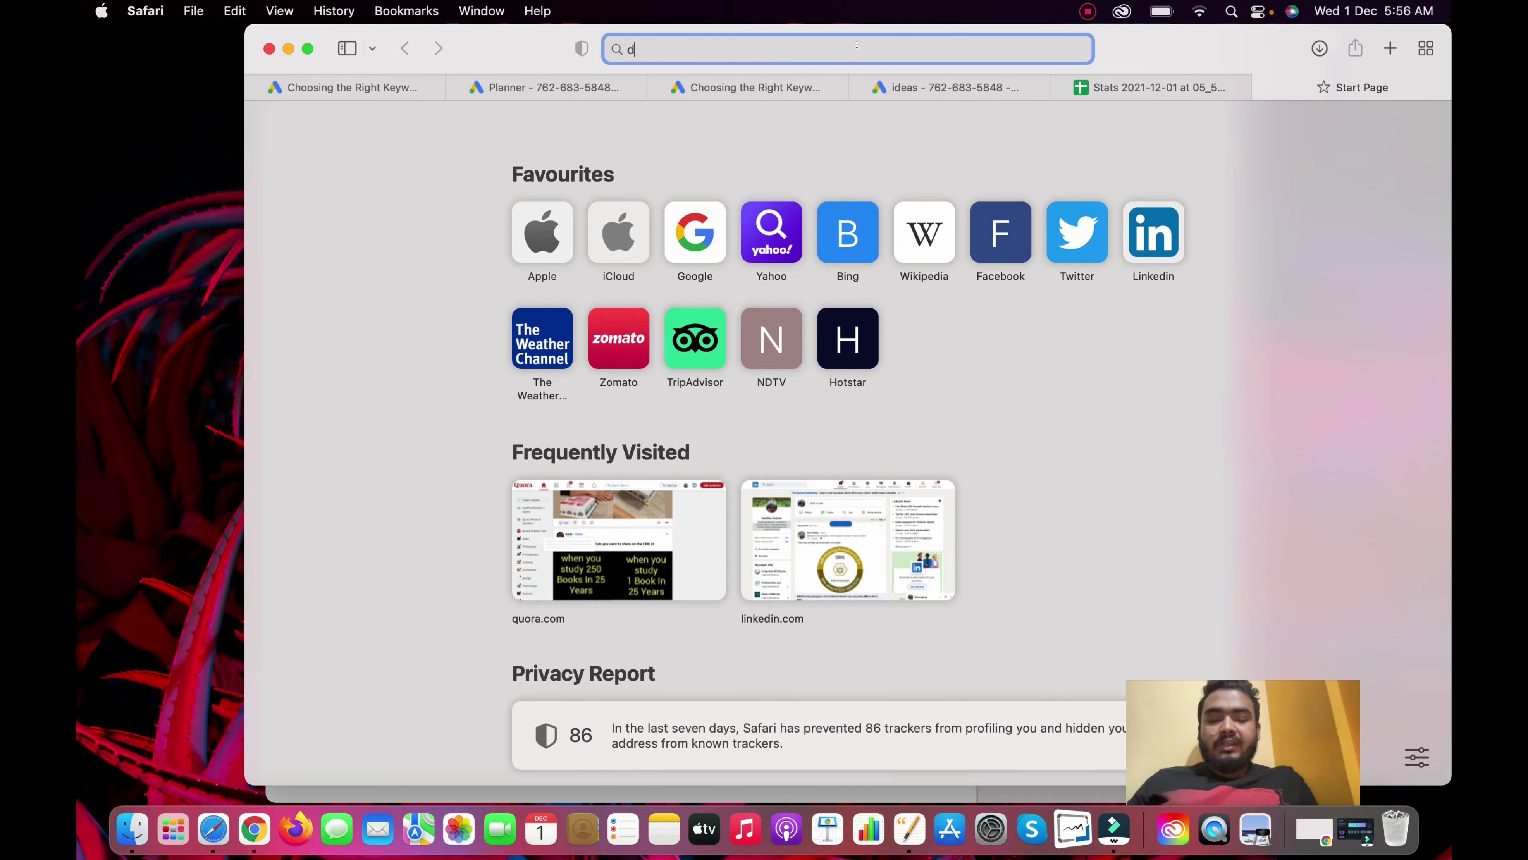
{"action": "type", "text": "igita"}
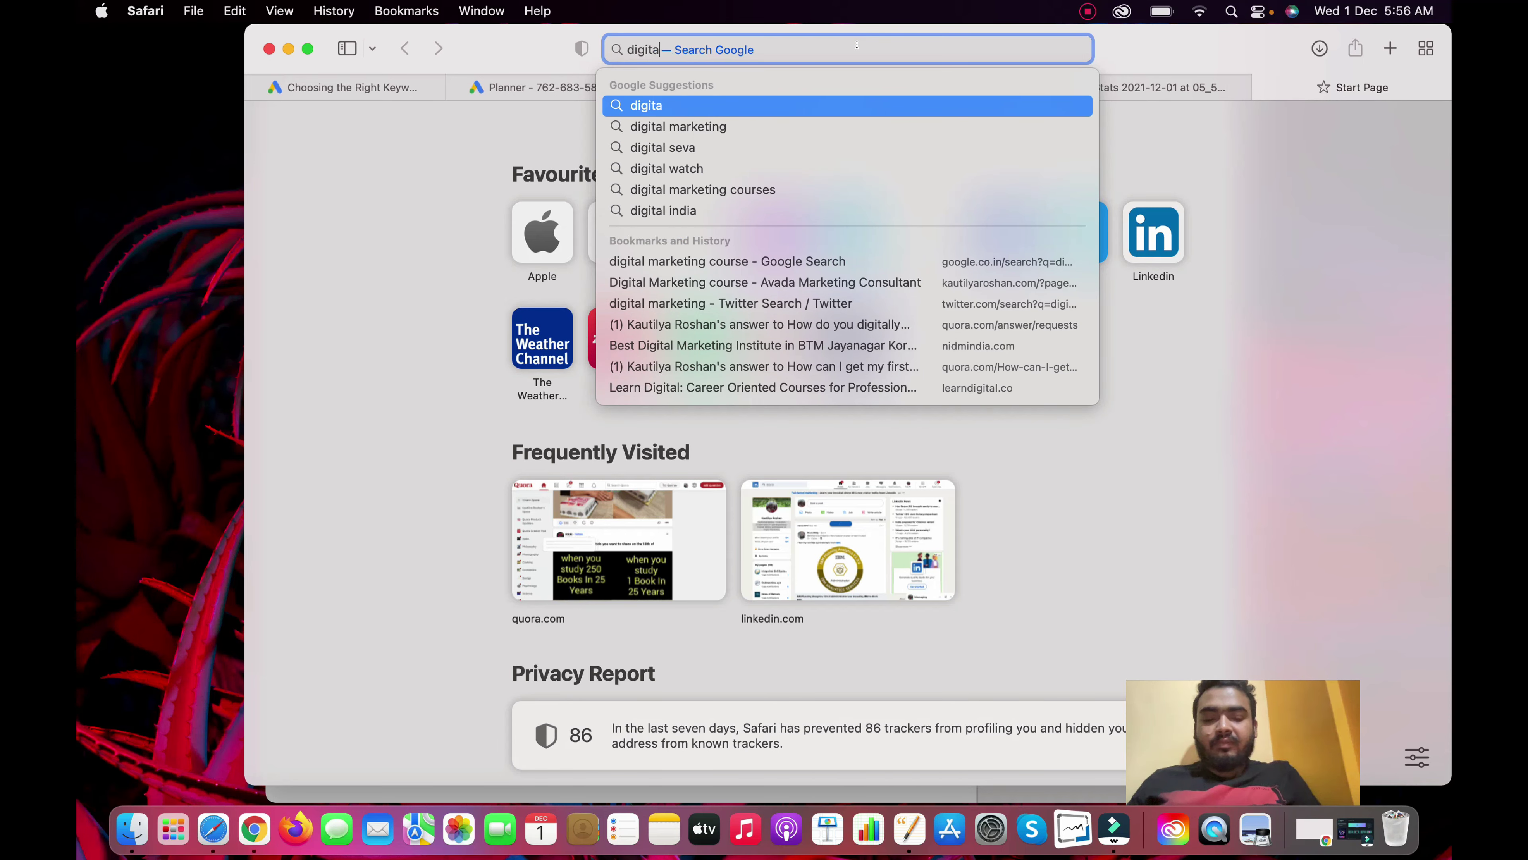
{"action": "type", "text": "l"}
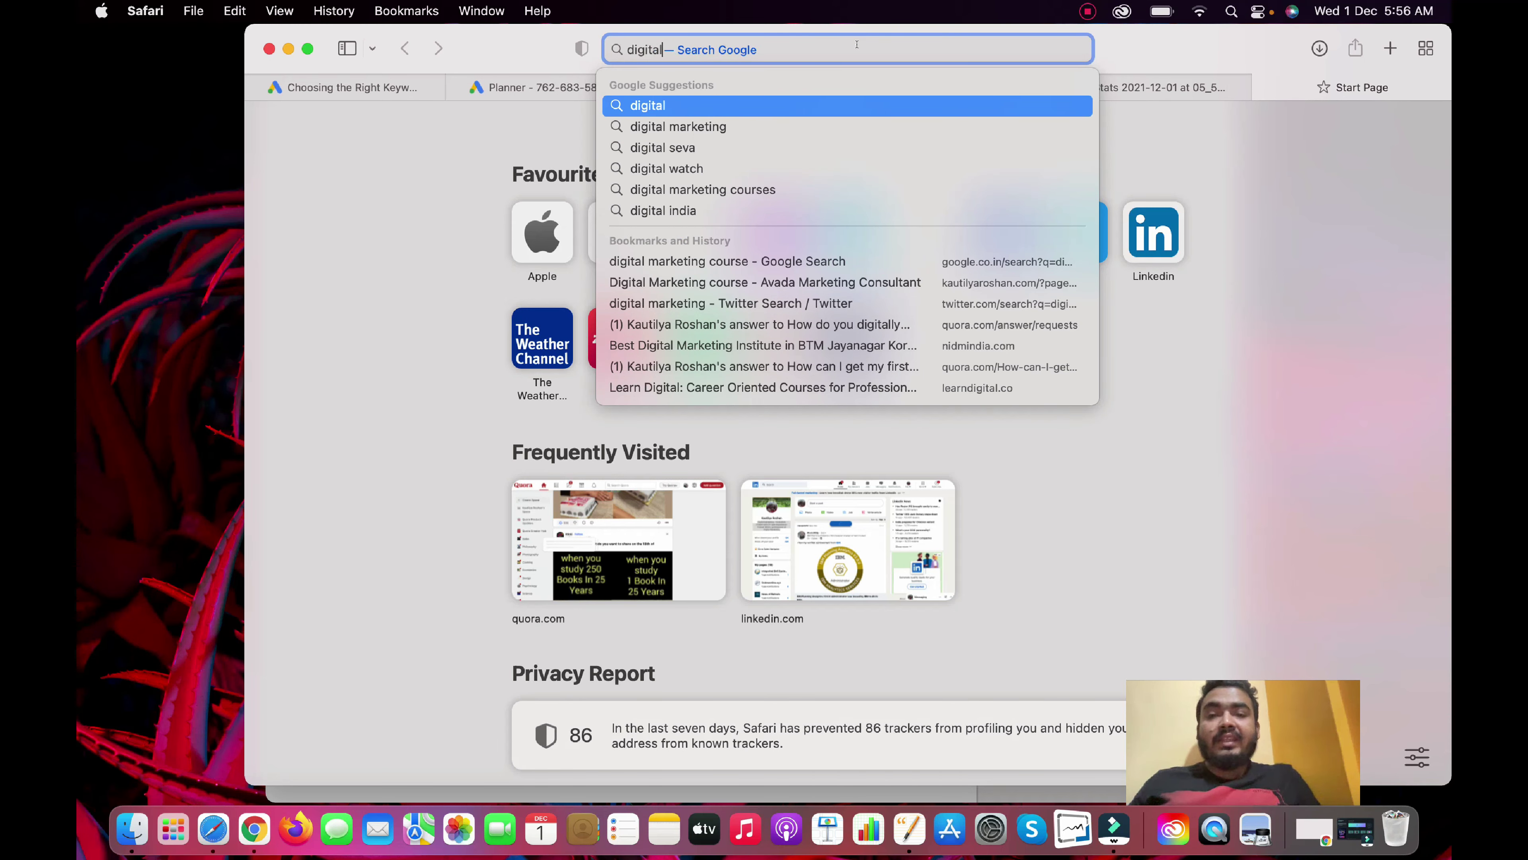
{"action": "left_click", "coordinate": [761, 128]}
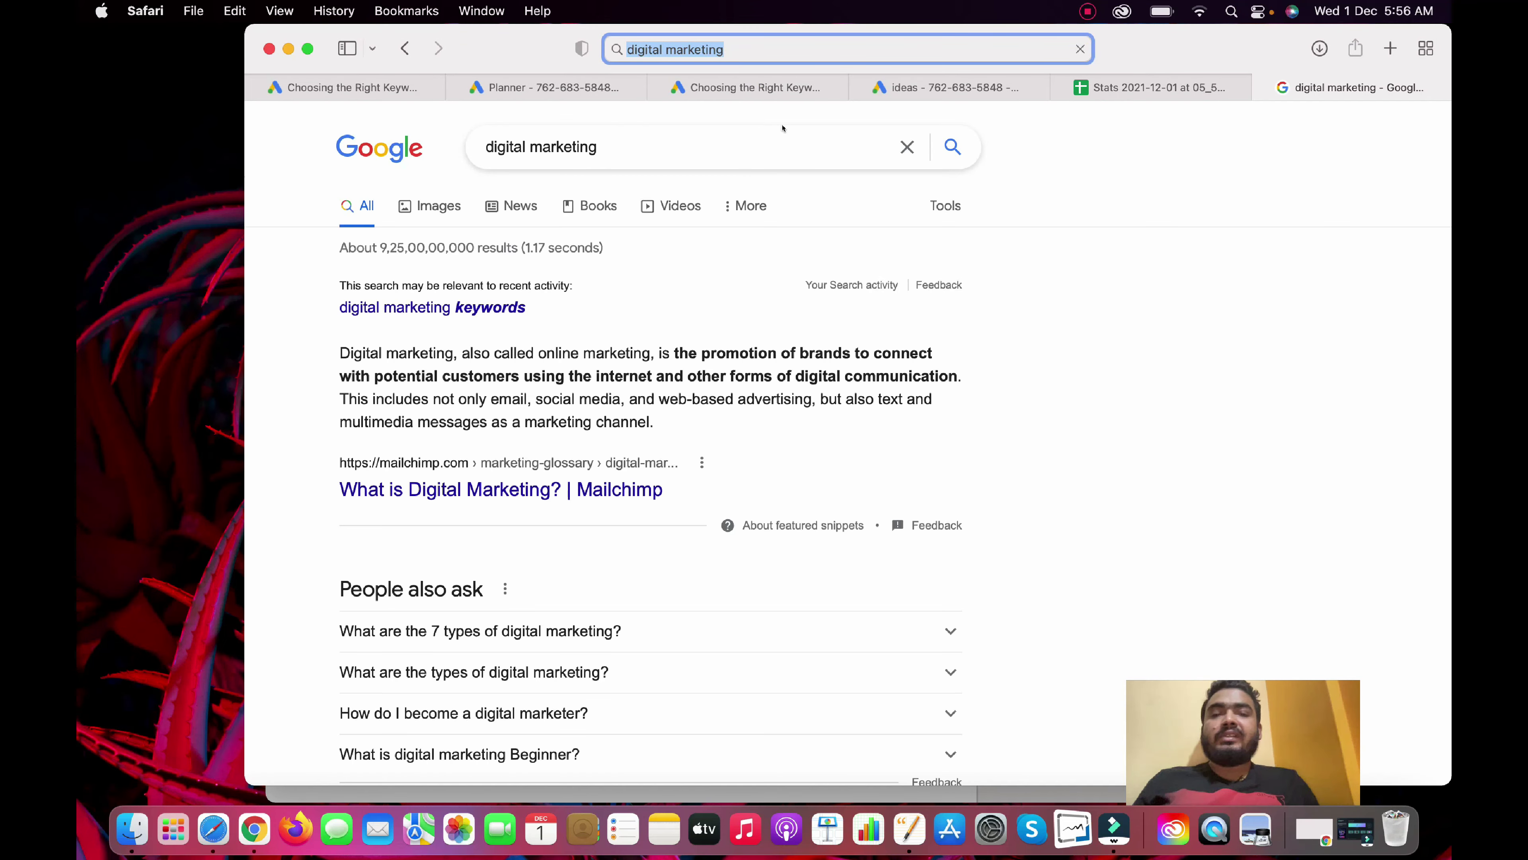
Search Google for "online marketing" in a new browser tab.
{"action": "left_click", "coordinate": [1390, 48]}
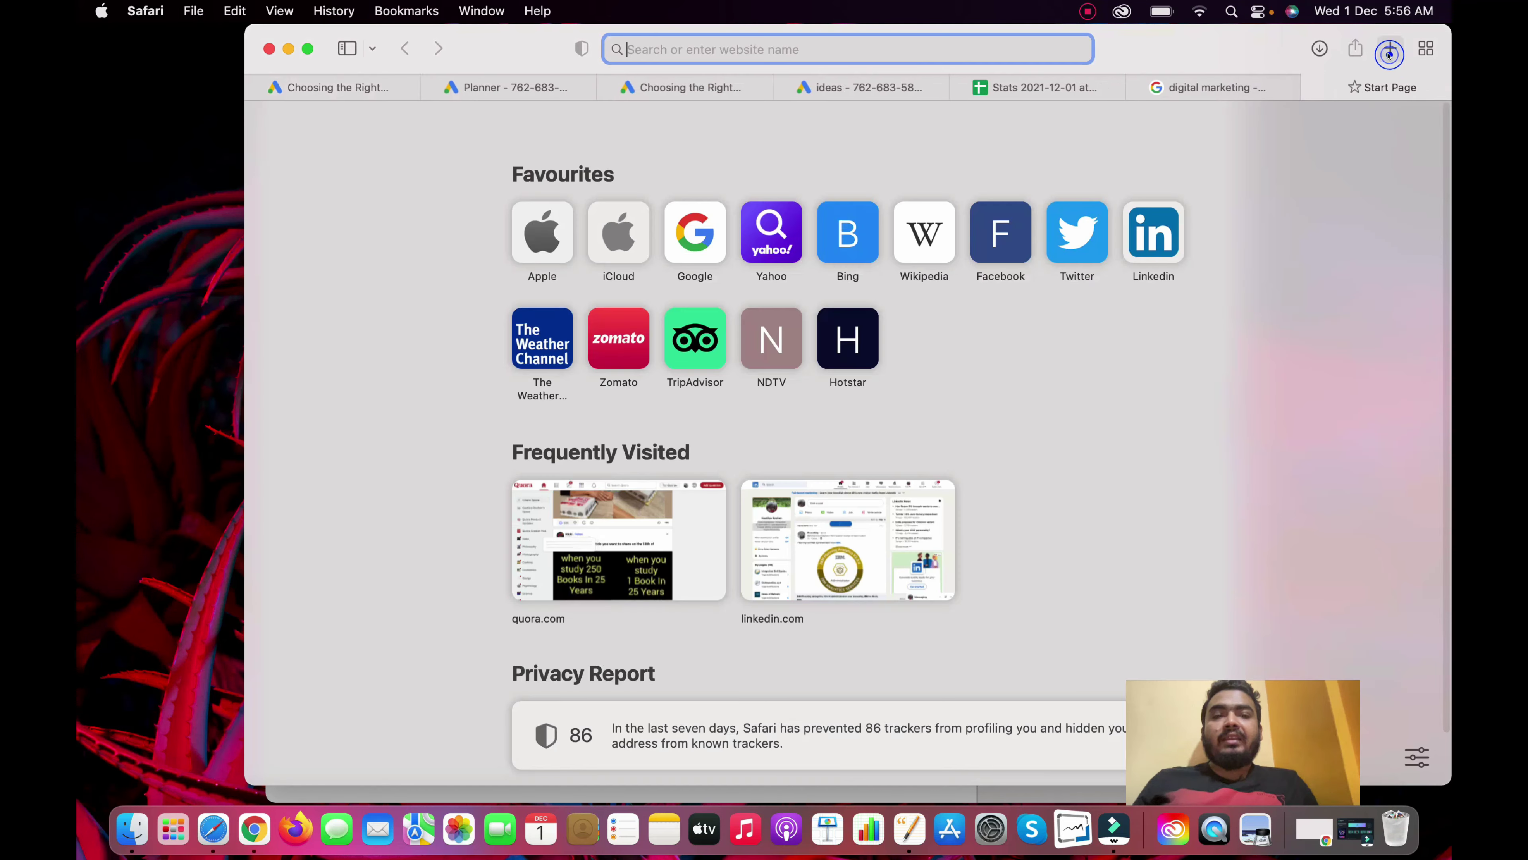
{"action": "left_click", "coordinate": [691, 228]}
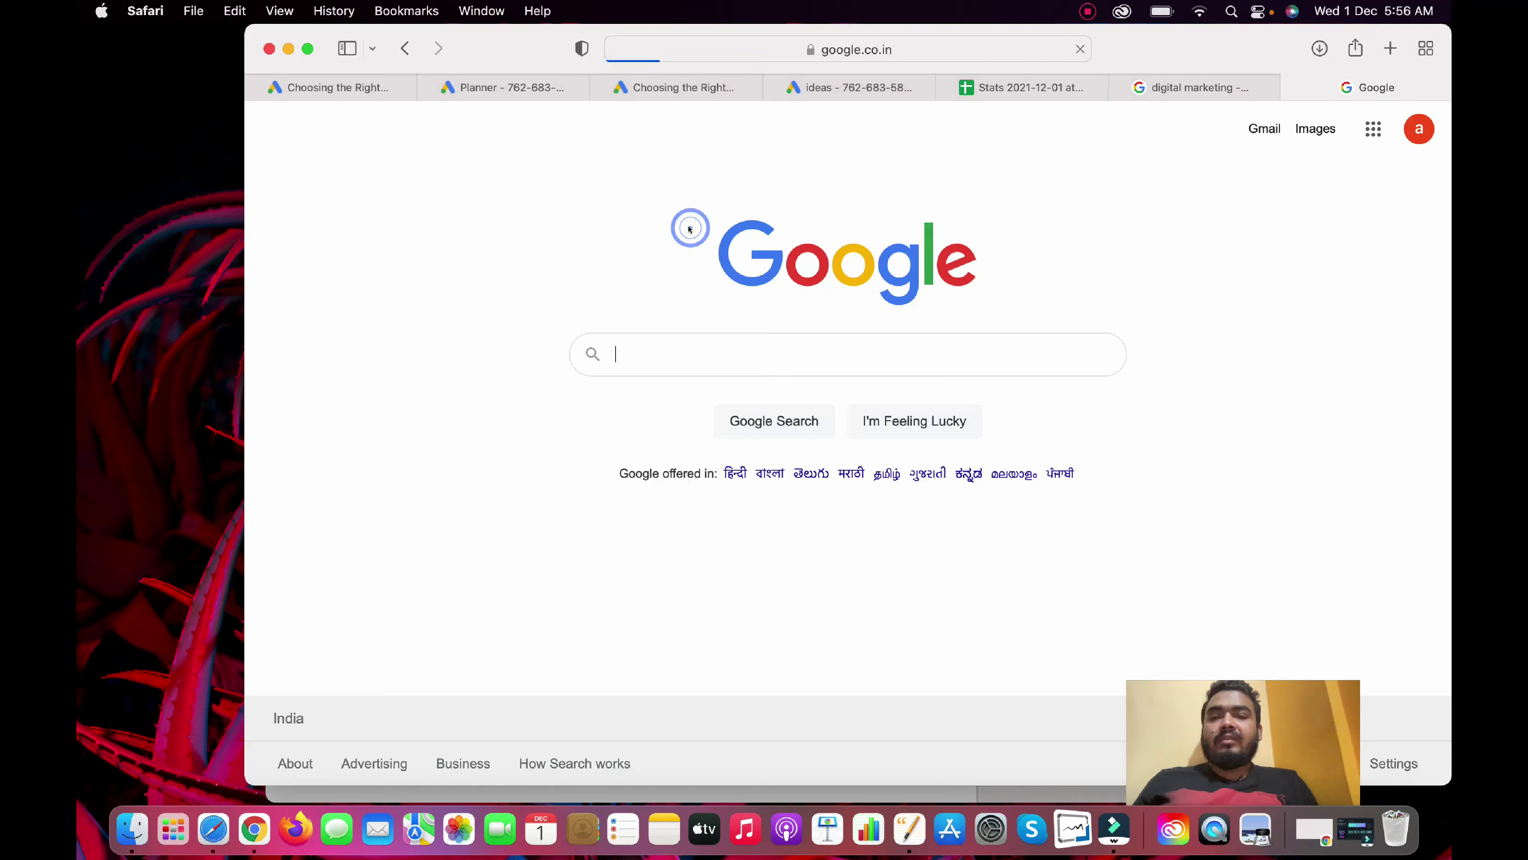
{"action": "left_click", "coordinate": [697, 354]}
{"action": "type", "text": "o"}
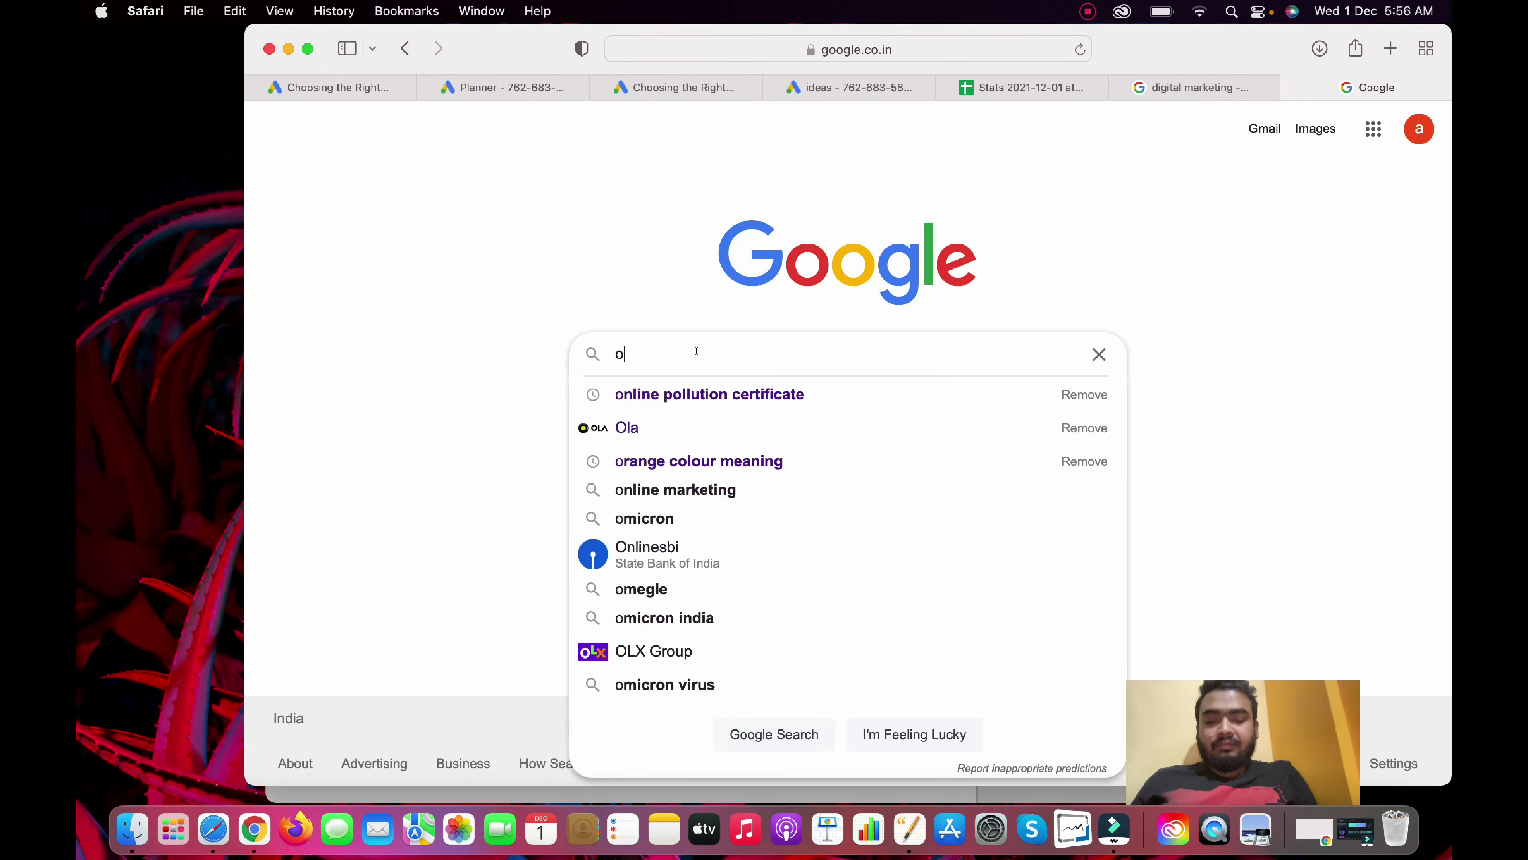
{"action": "type", "text": "nline m"}
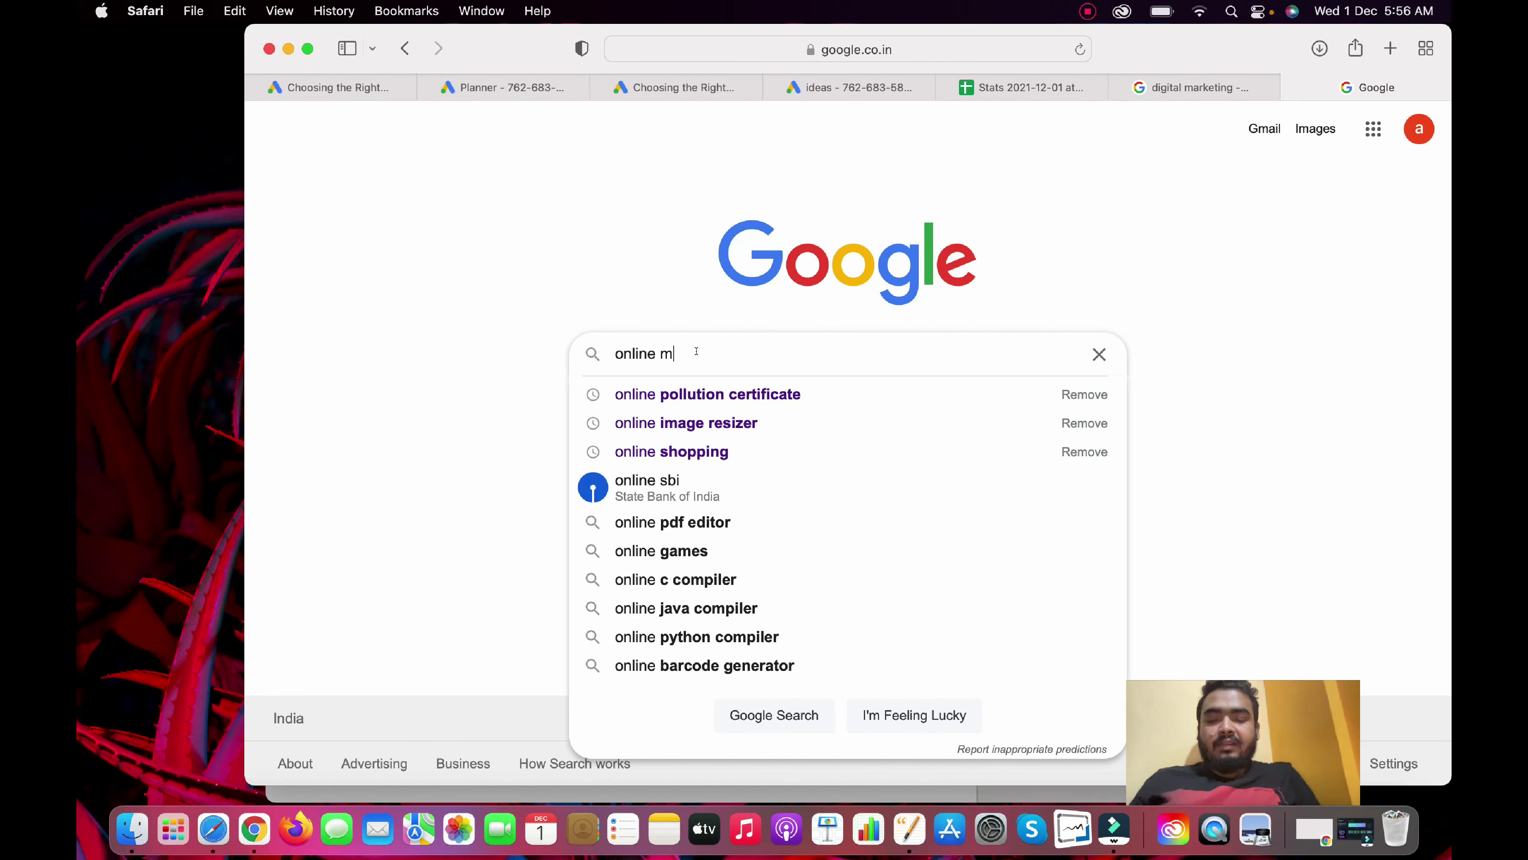
{"action": "type", "text": "arketing"}
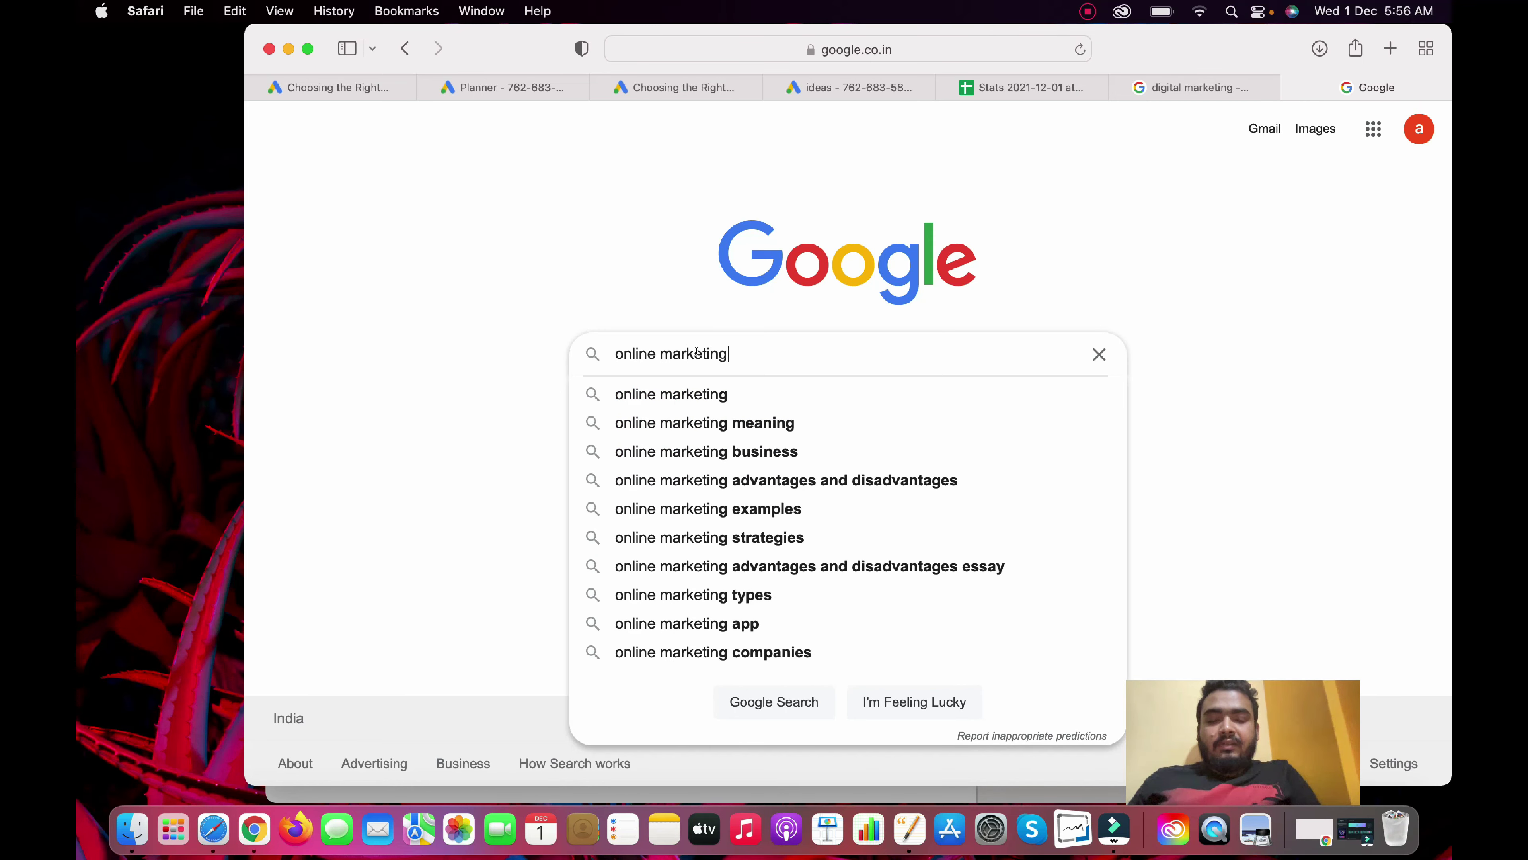
{"action": "key", "text": "Return"}
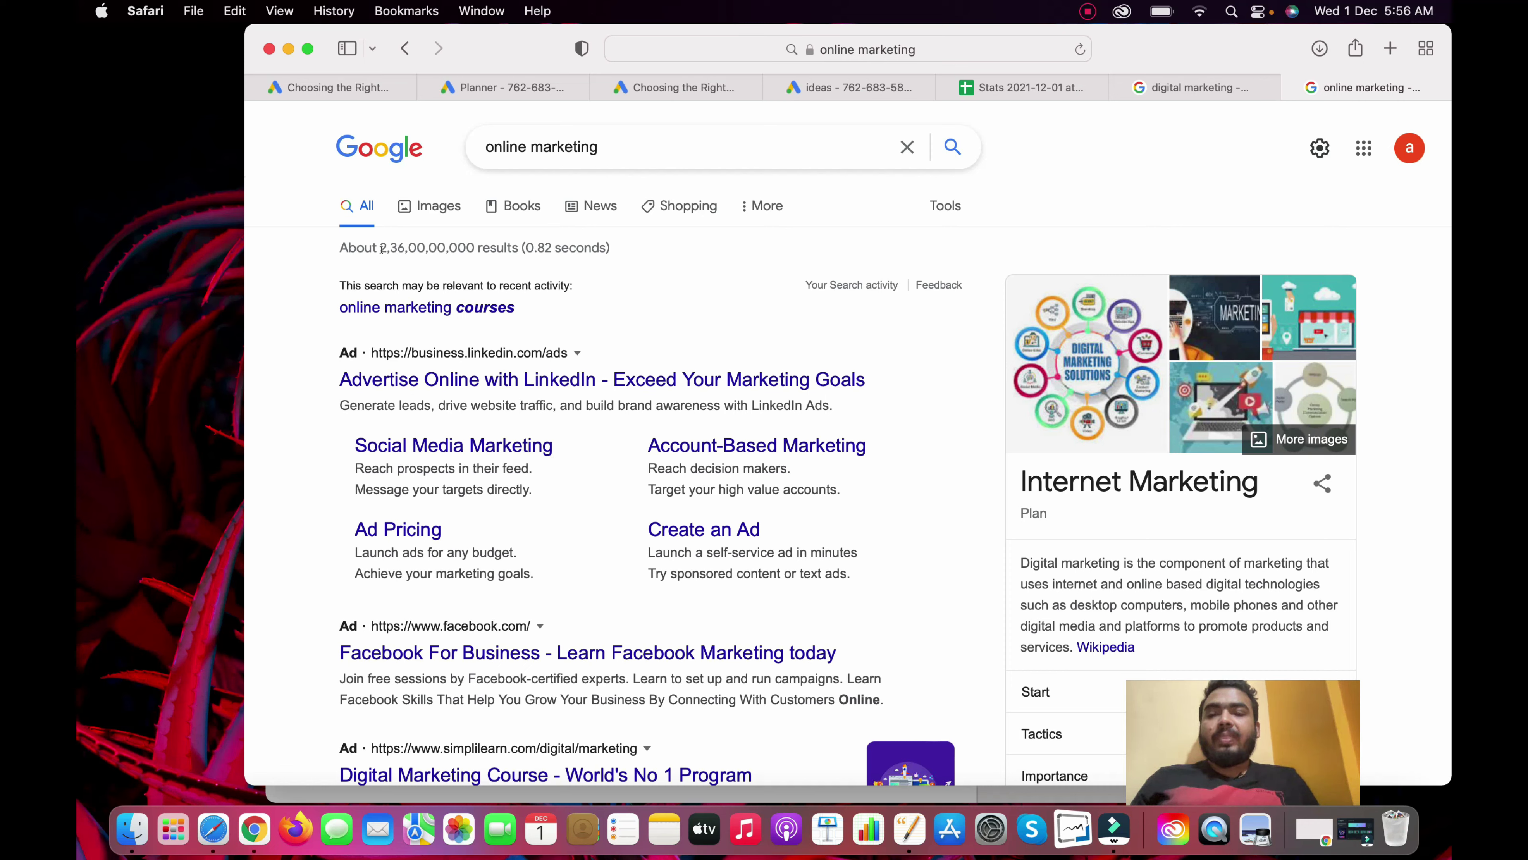
Compare the number of Google results for "online marketing" with the number for "digital marketing".
{"action": "left_click_drag", "start_coordinate": [380, 248], "coordinate": [475, 246]}
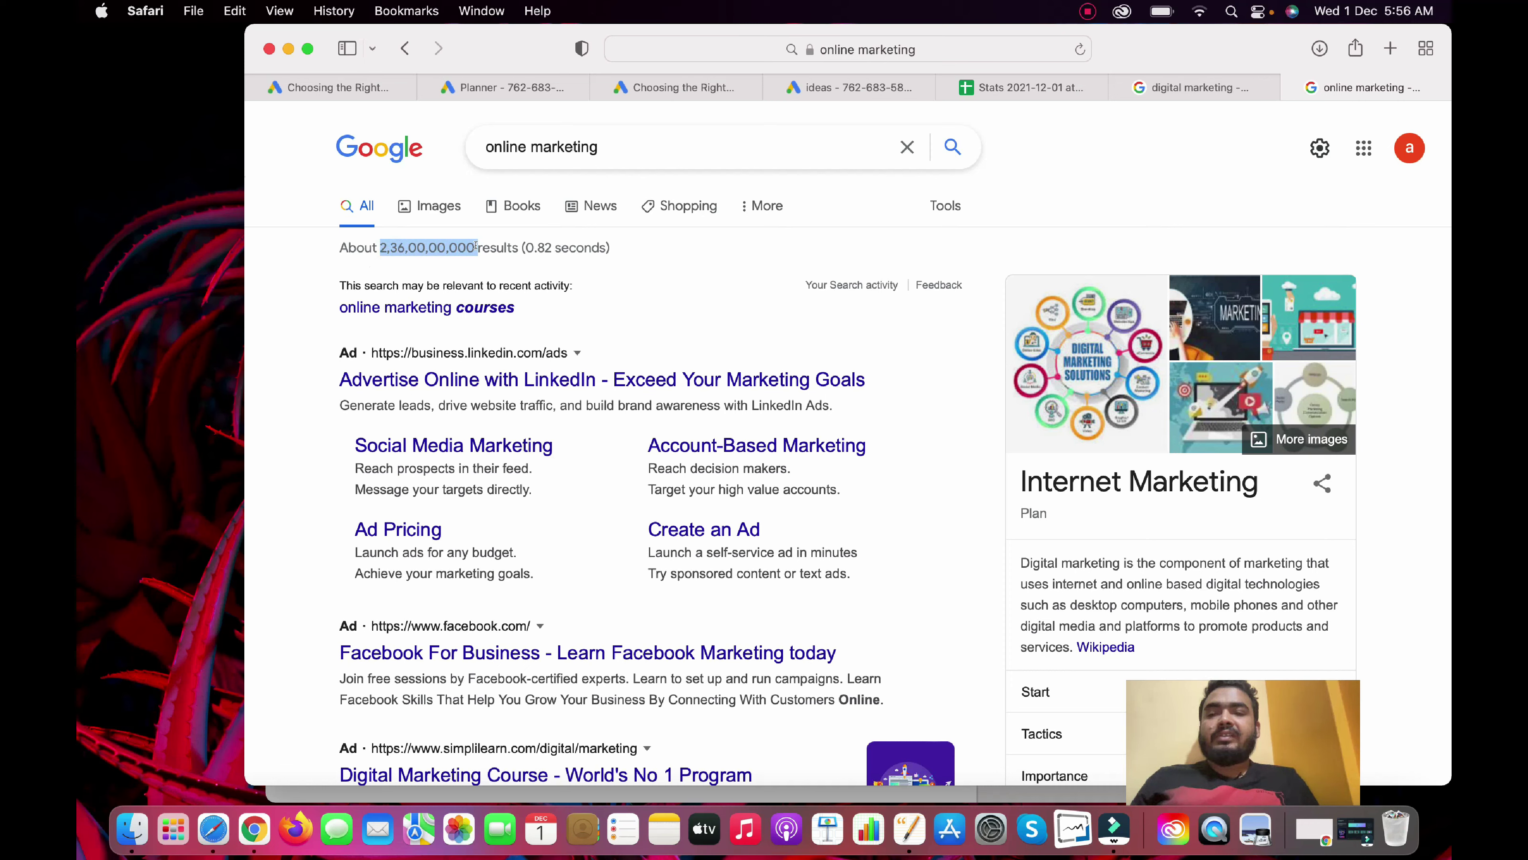
{"action": "left_click", "coordinate": [1176, 85]}
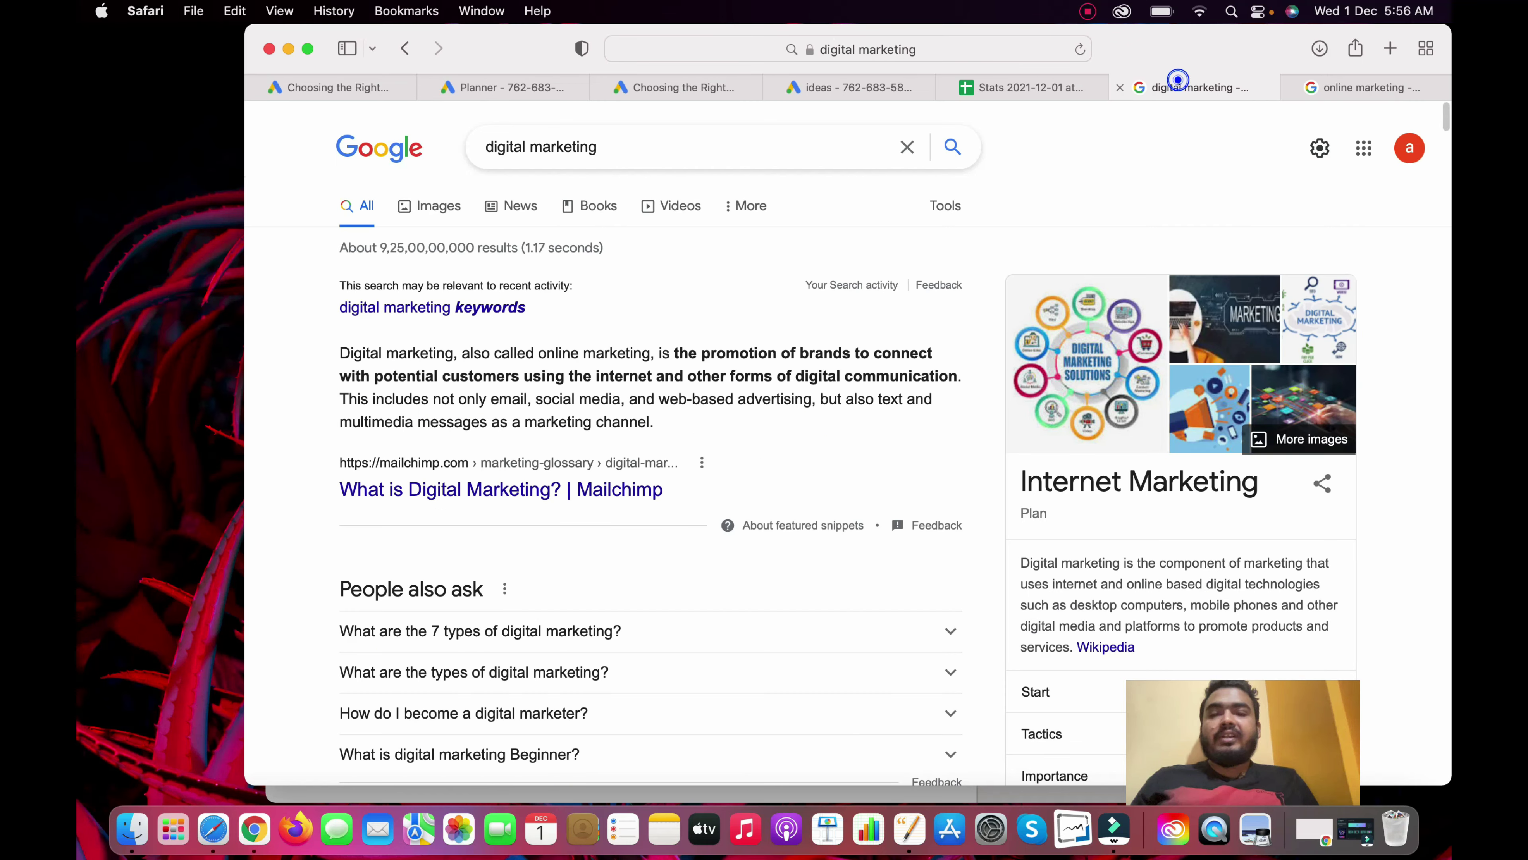
{"action": "left_click_drag", "start_coordinate": [378, 248], "coordinate": [475, 246]}
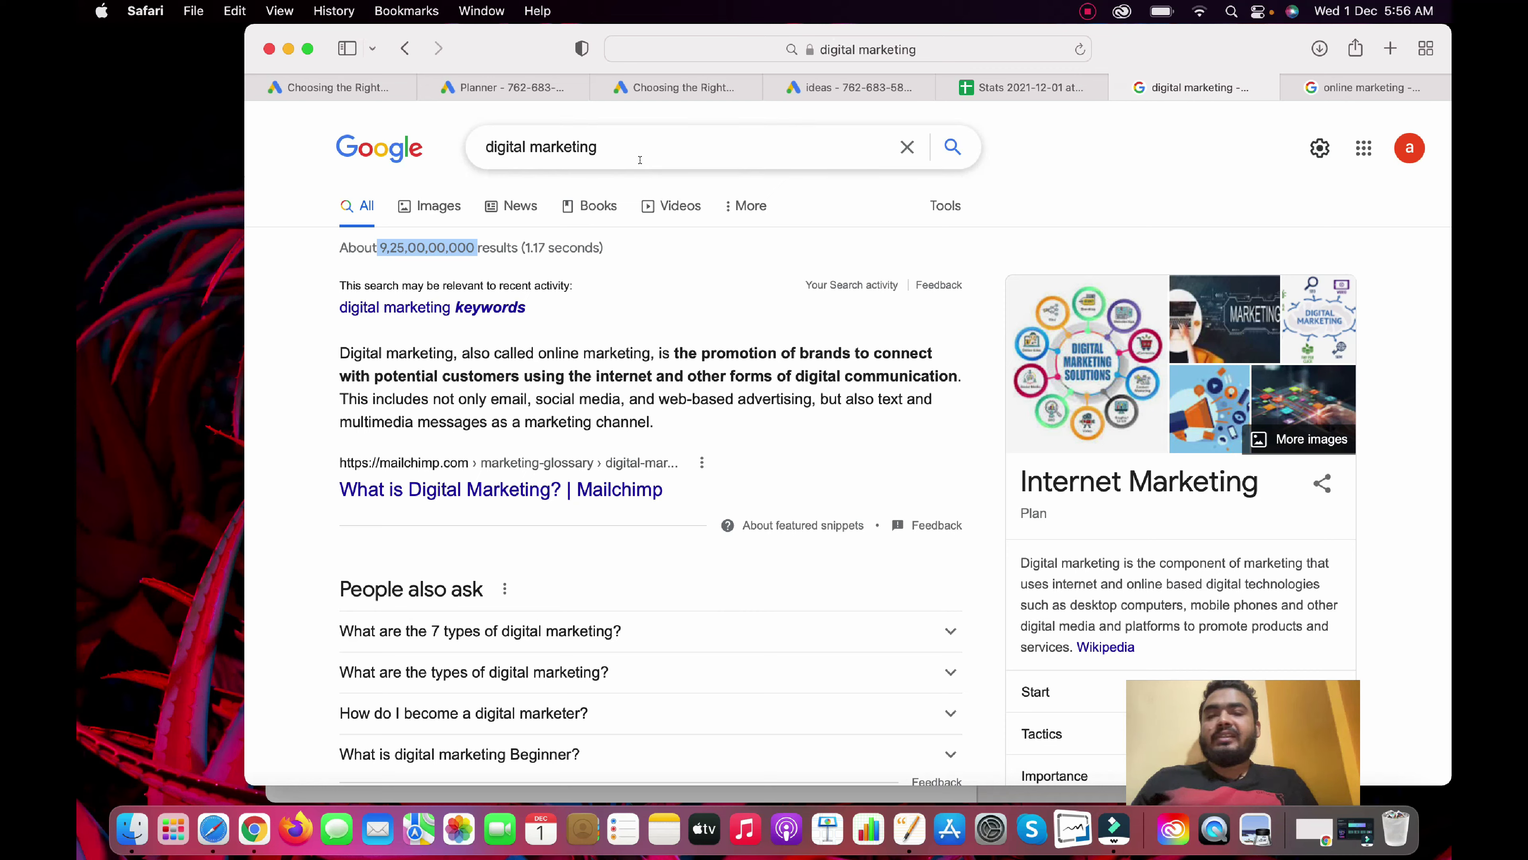
{"action": "left_click", "coordinate": [451, 278]}
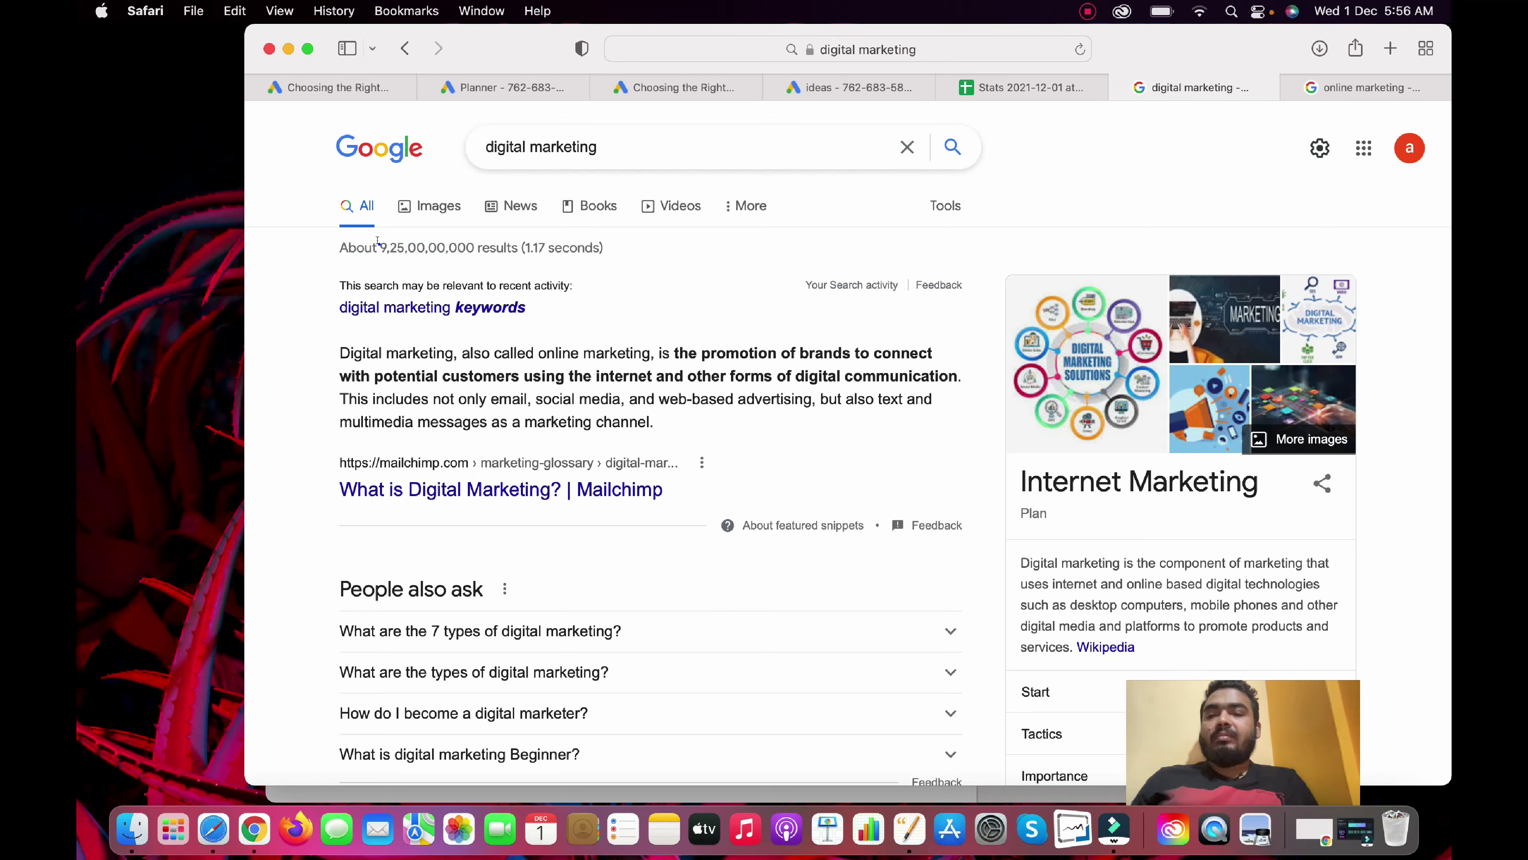
{"action": "left_click_drag", "start_coordinate": [379, 247], "coordinate": [470, 247]}
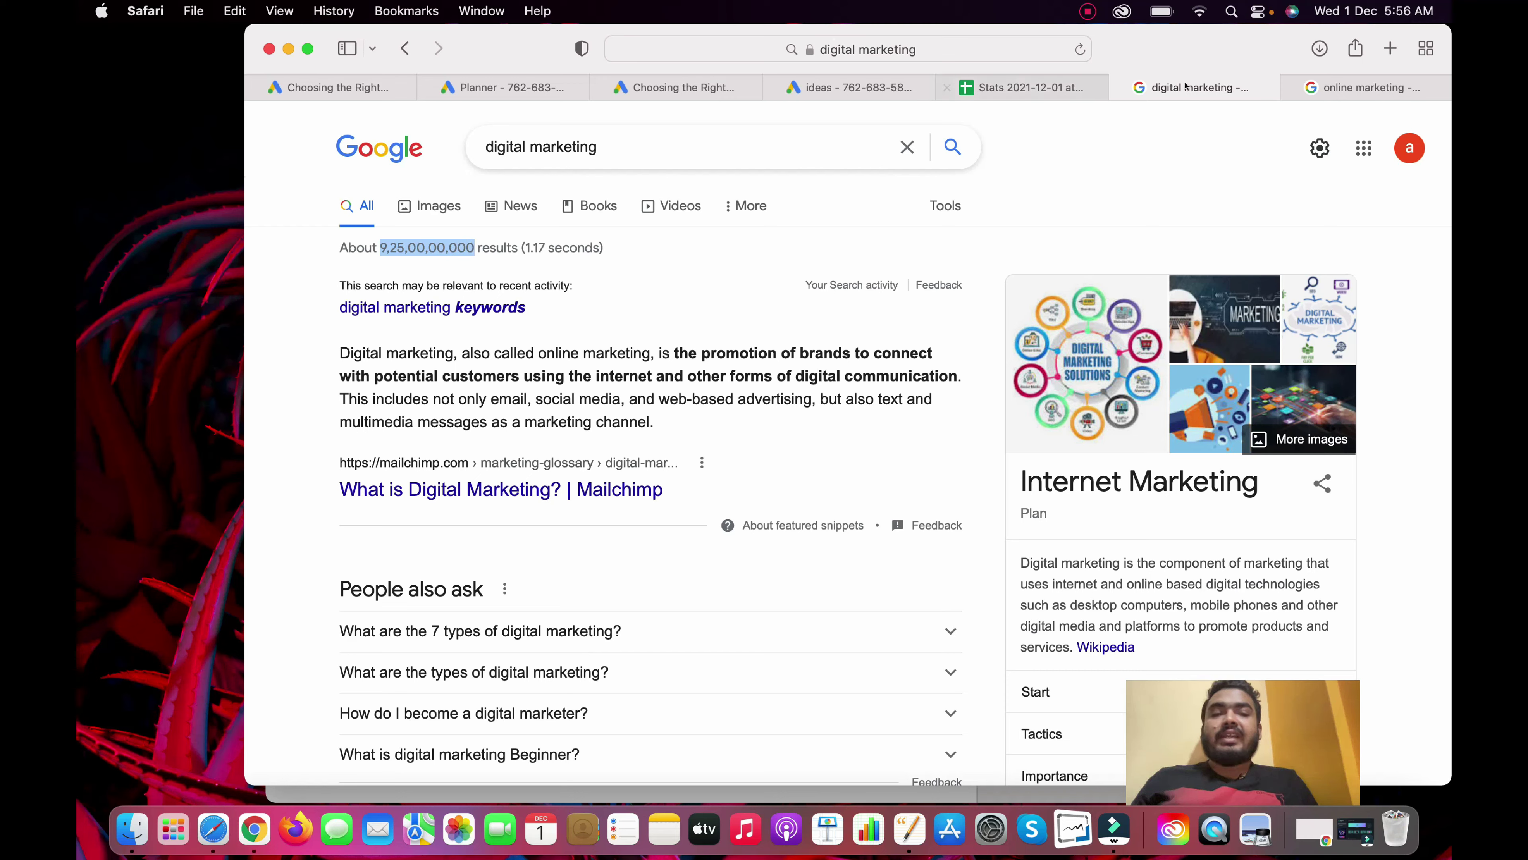
{"action": "left_click", "coordinate": [1338, 88]}
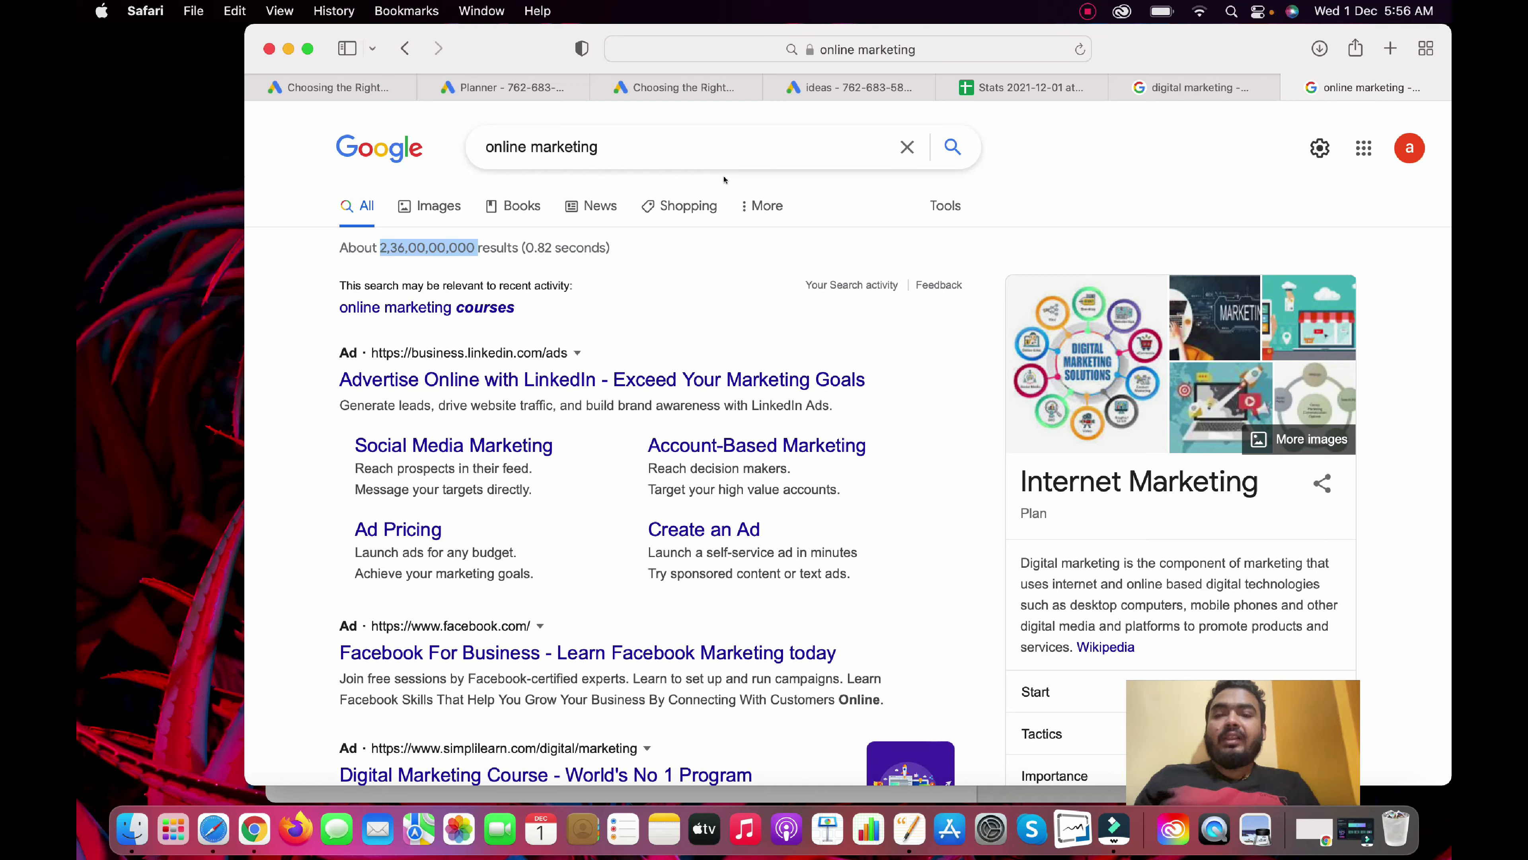
{"action": "left_click", "coordinate": [1188, 87]}
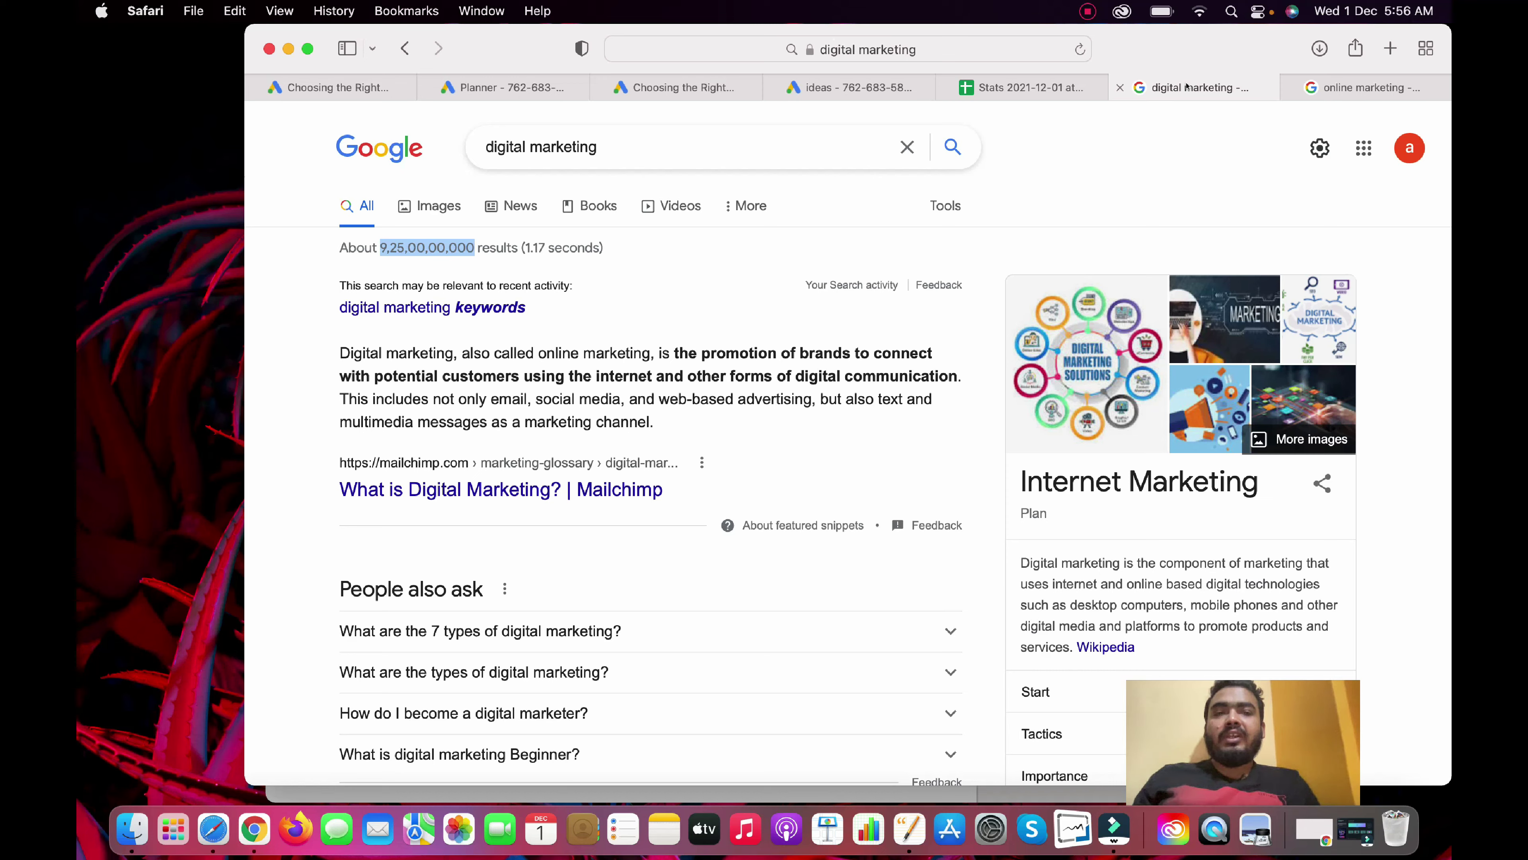
{"action": "left_click", "coordinate": [1342, 87]}
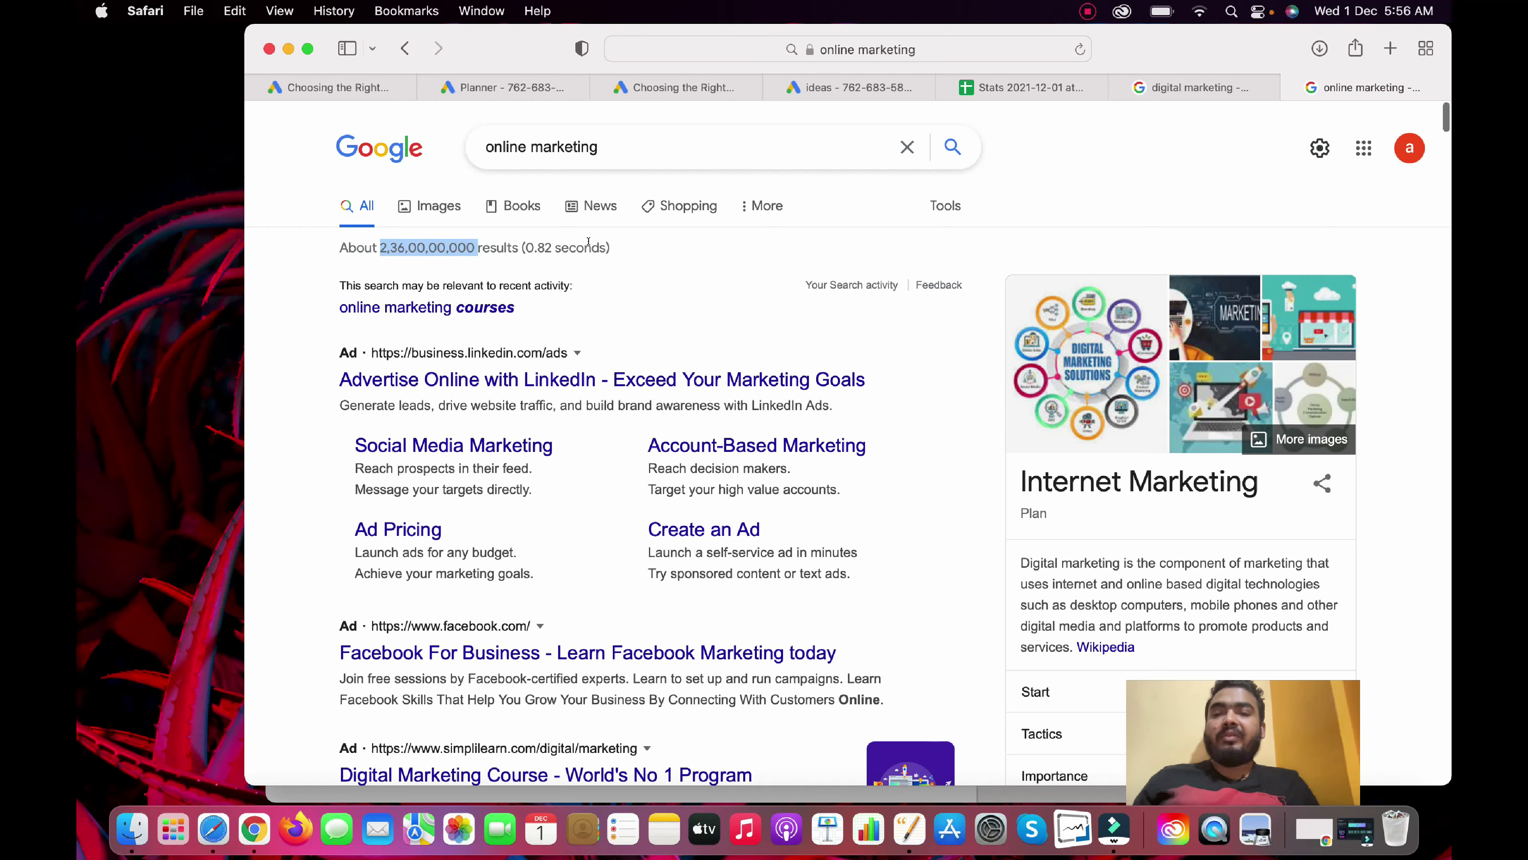
Review the Competition, Ad impression share and top of page bid columns in the Keyword Planner ideas for "digital marketing course".
{"action": "left_click", "coordinate": [865, 88]}
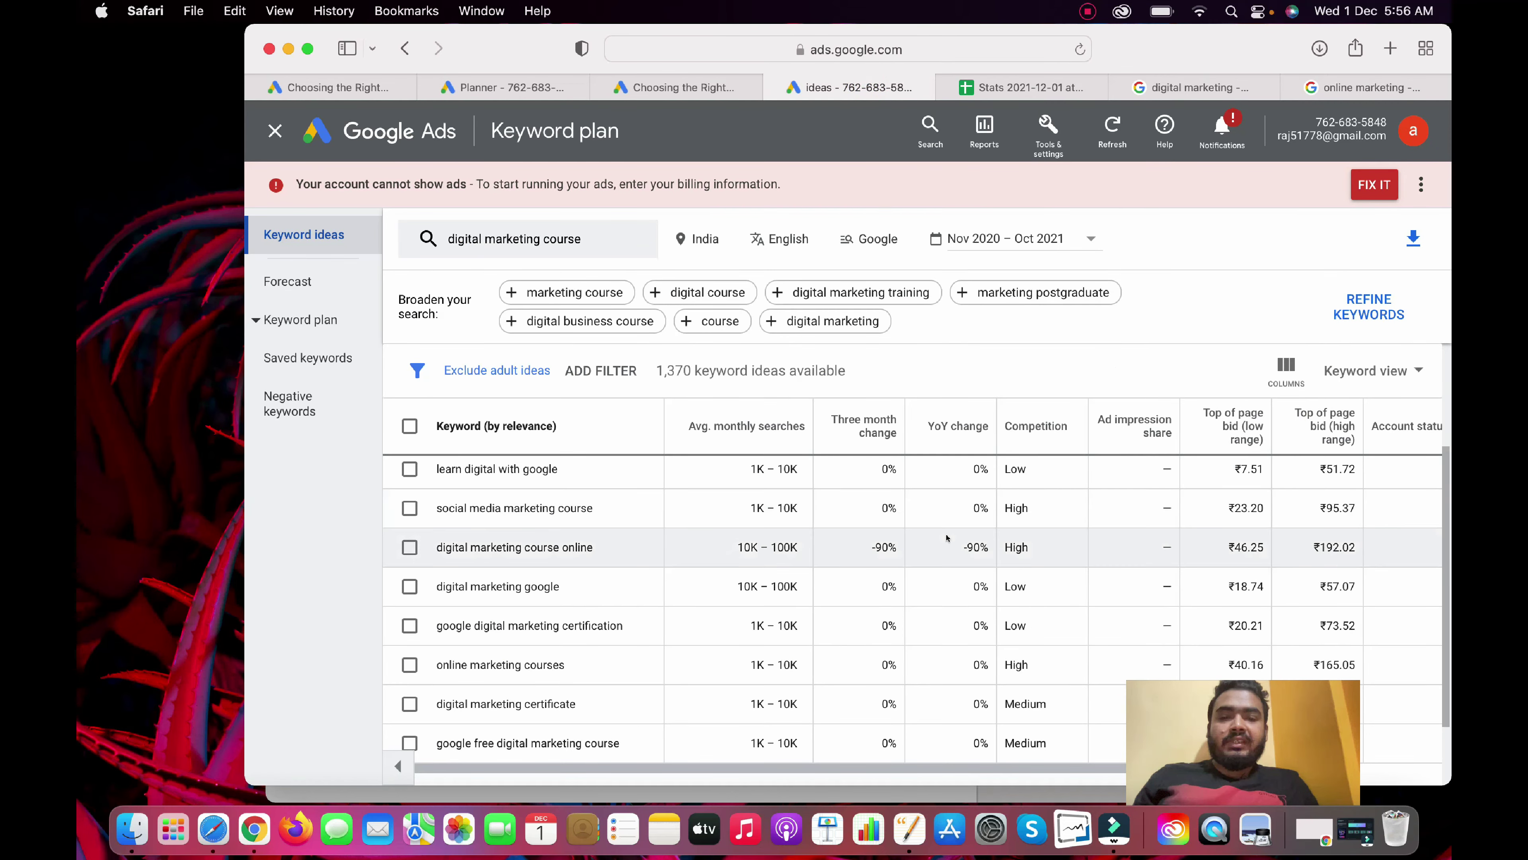
{"action": "scroll", "coordinate": [947, 538], "scroll_direction": "right", "scroll_amount": 3}
{"action": "scroll", "coordinate": [947, 537], "scroll_direction": "up", "scroll_amount": 1}
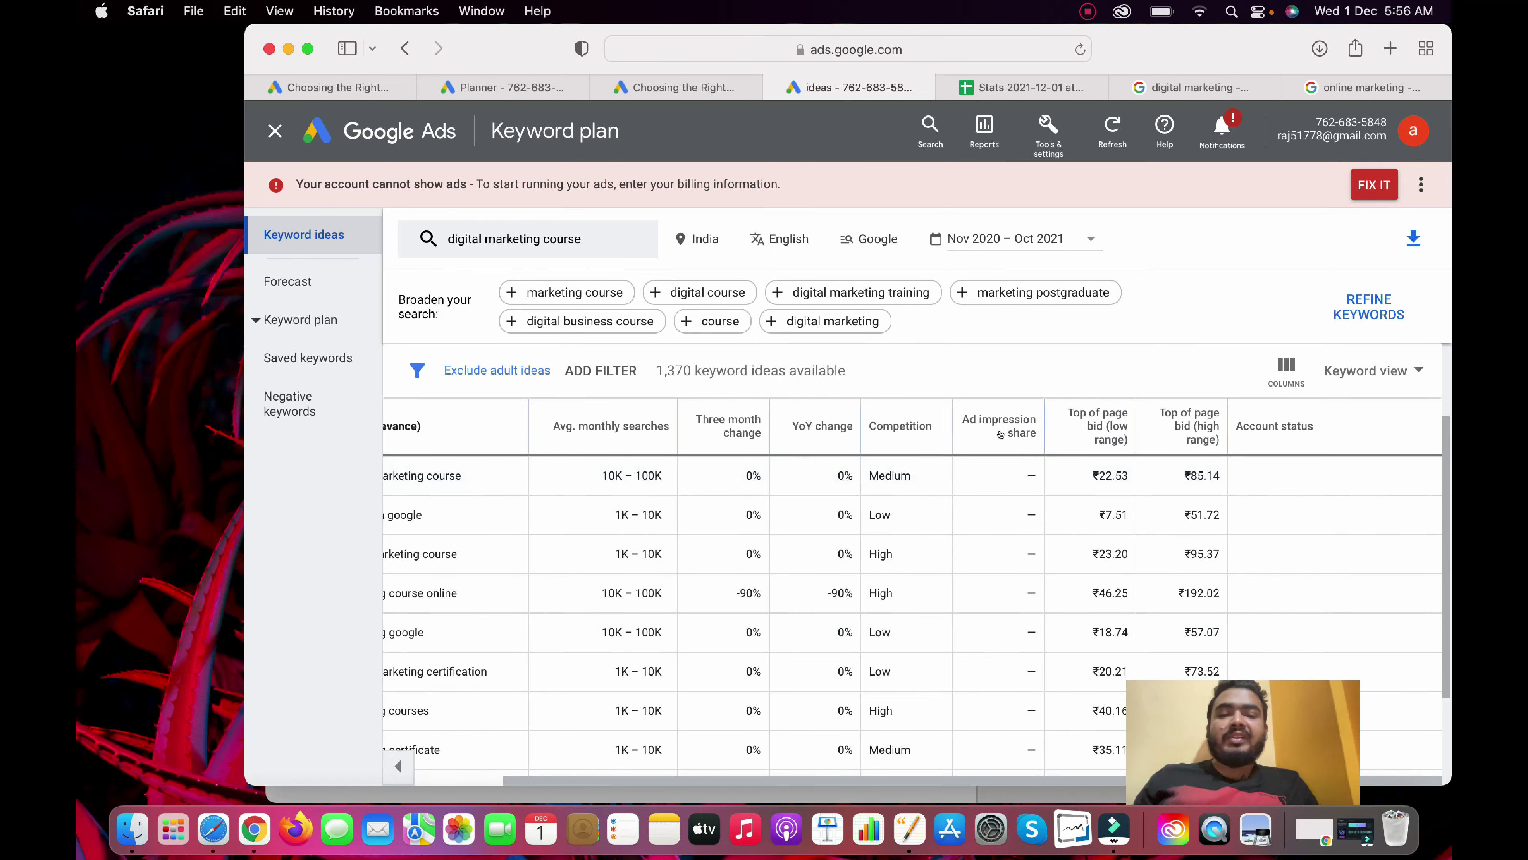
{"action": "mouse_move", "coordinate": [996, 447]}
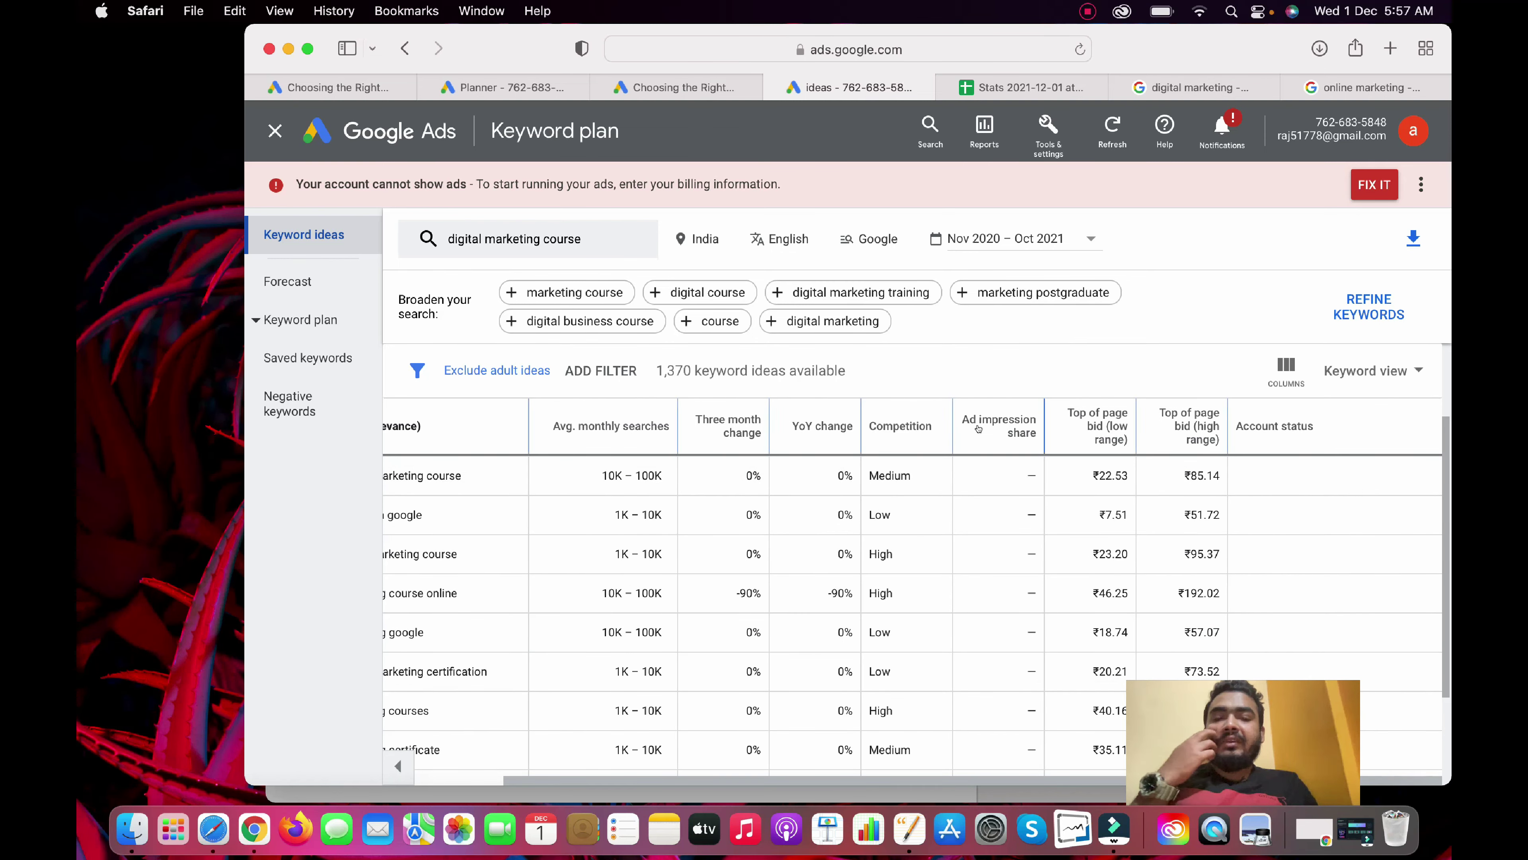
{"action": "mouse_move", "coordinate": [970, 414]}
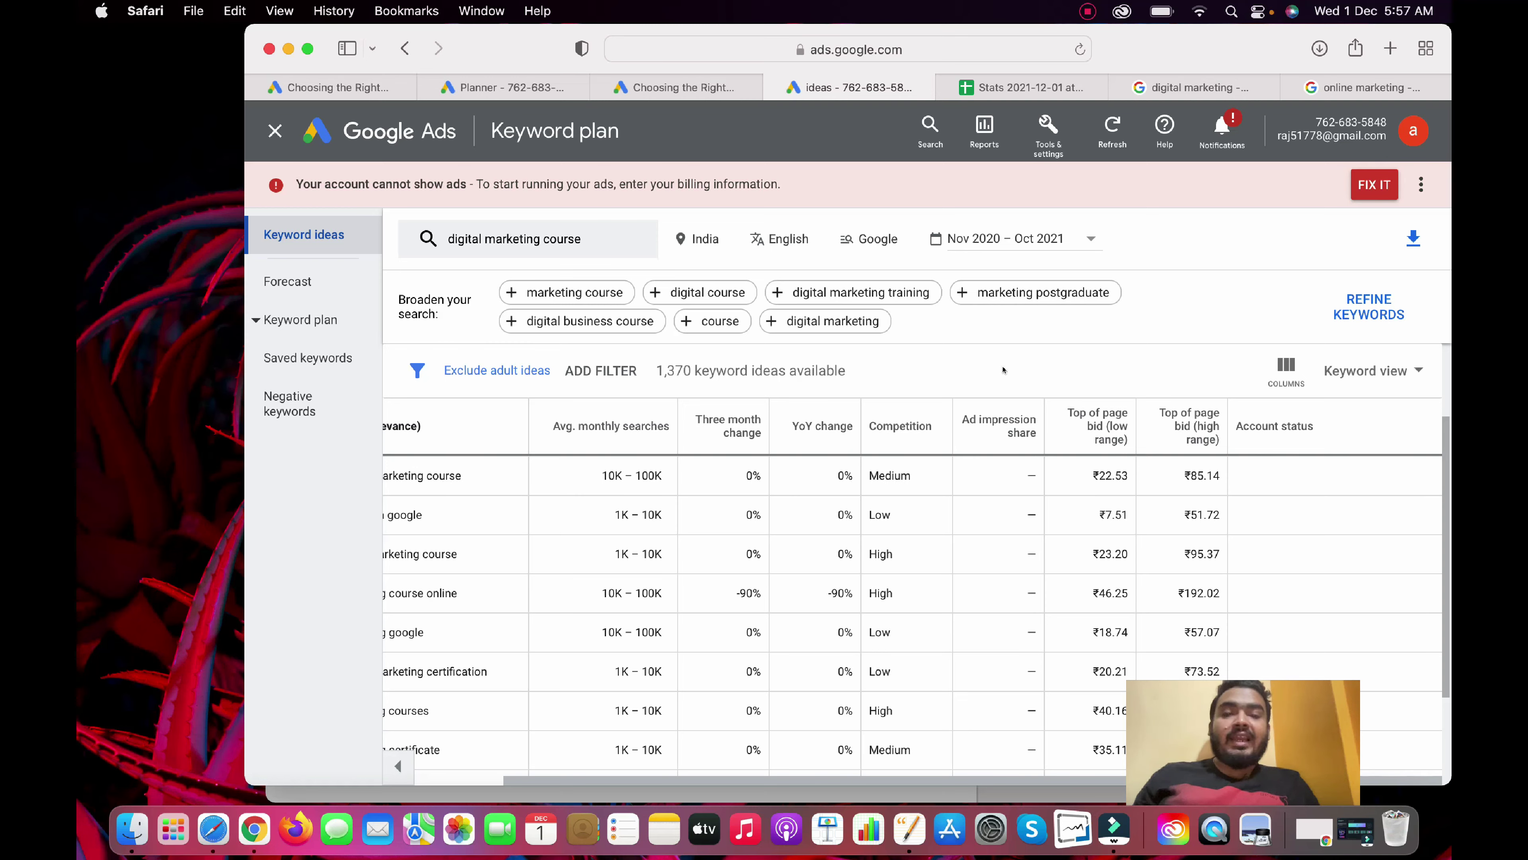
{"action": "scroll", "coordinate": [1095, 415], "scroll_direction": "down", "scroll_amount": 1}
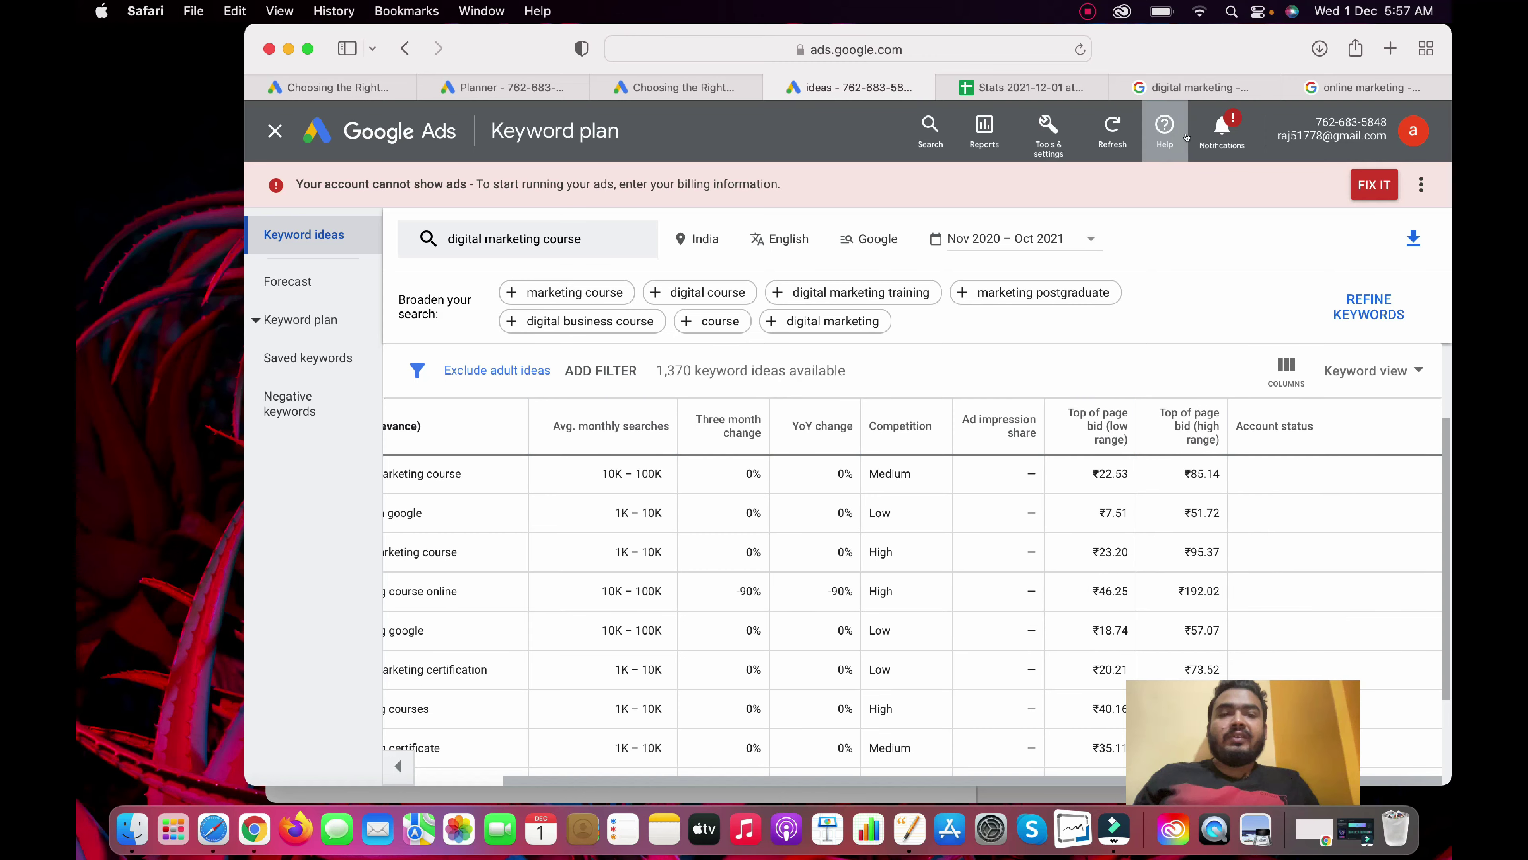
Change the "digital marketing" Google search to "digital marketing course".
{"action": "left_click", "coordinate": [1184, 87]}
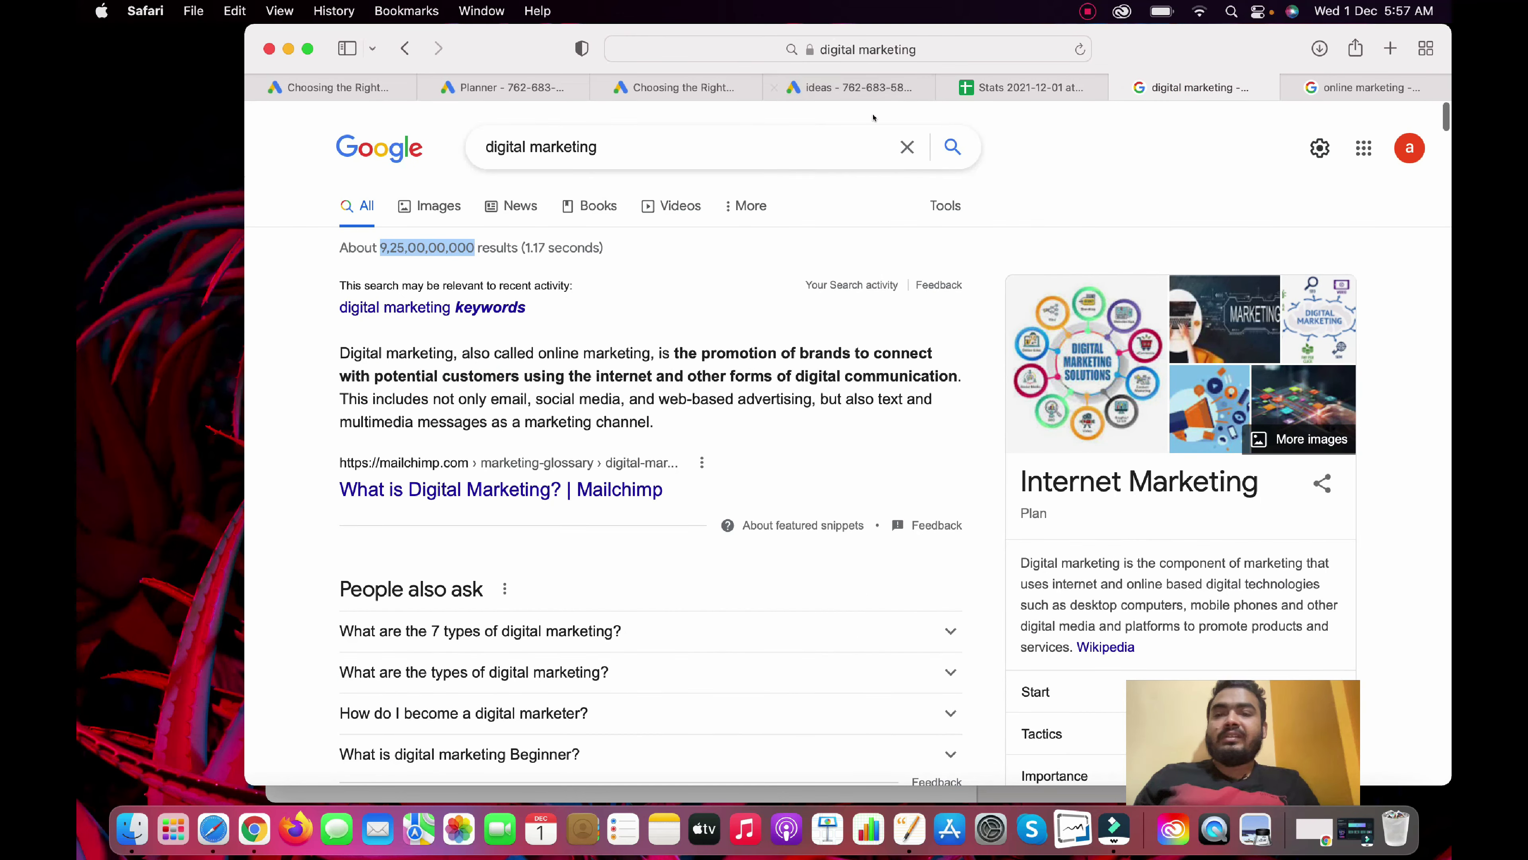
{"action": "left_click", "coordinate": [648, 149]}
{"action": "left_click", "coordinate": [632, 197]}
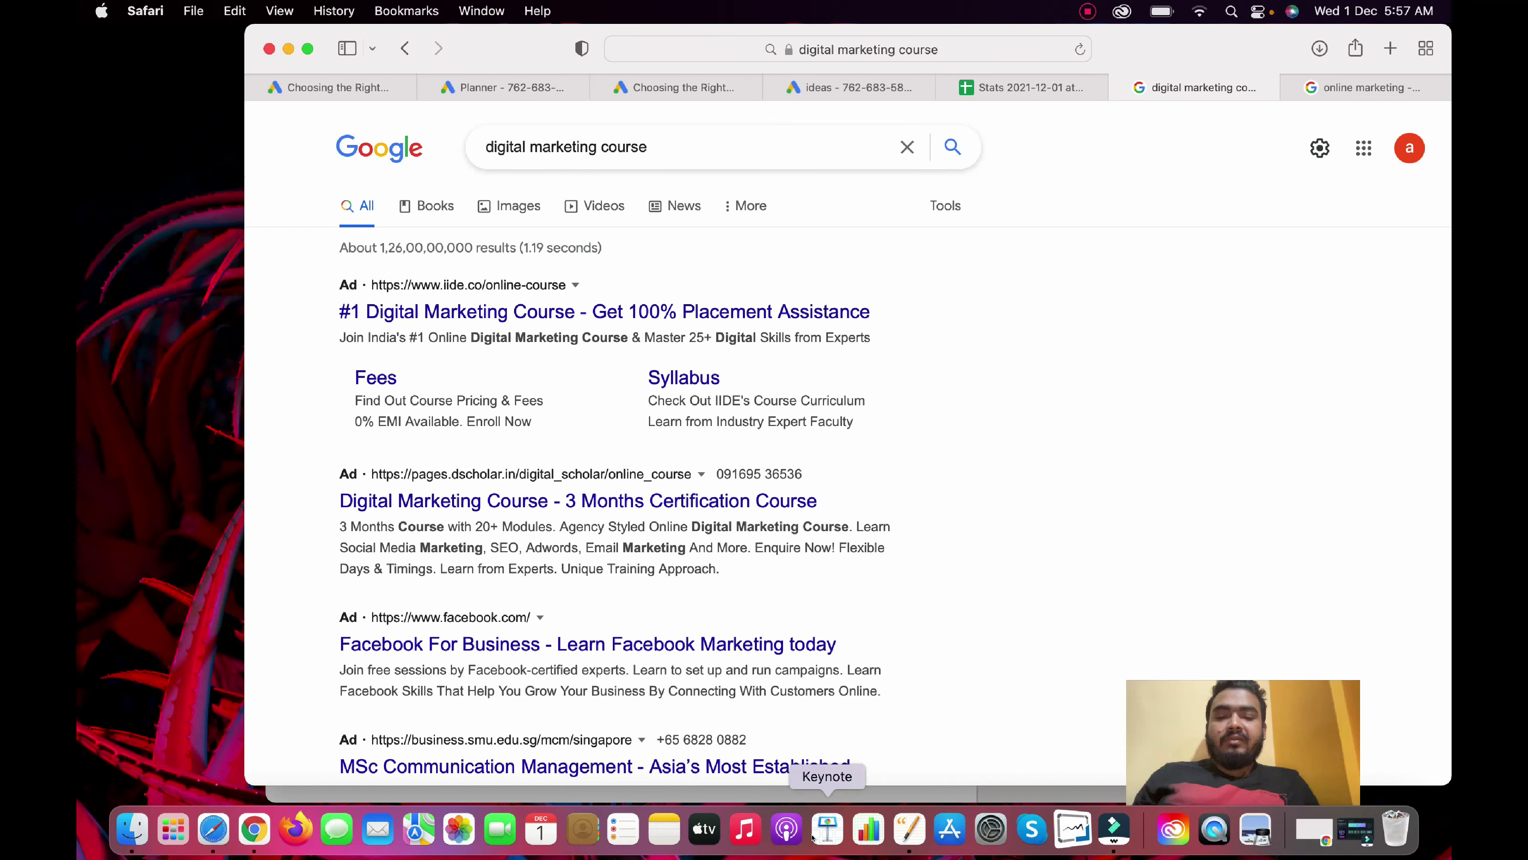
Switch to the Pages notes document and add the lines "3 types" and "Short tail keywords" under "Seo -".
{"action": "left_click", "coordinate": [909, 829]}
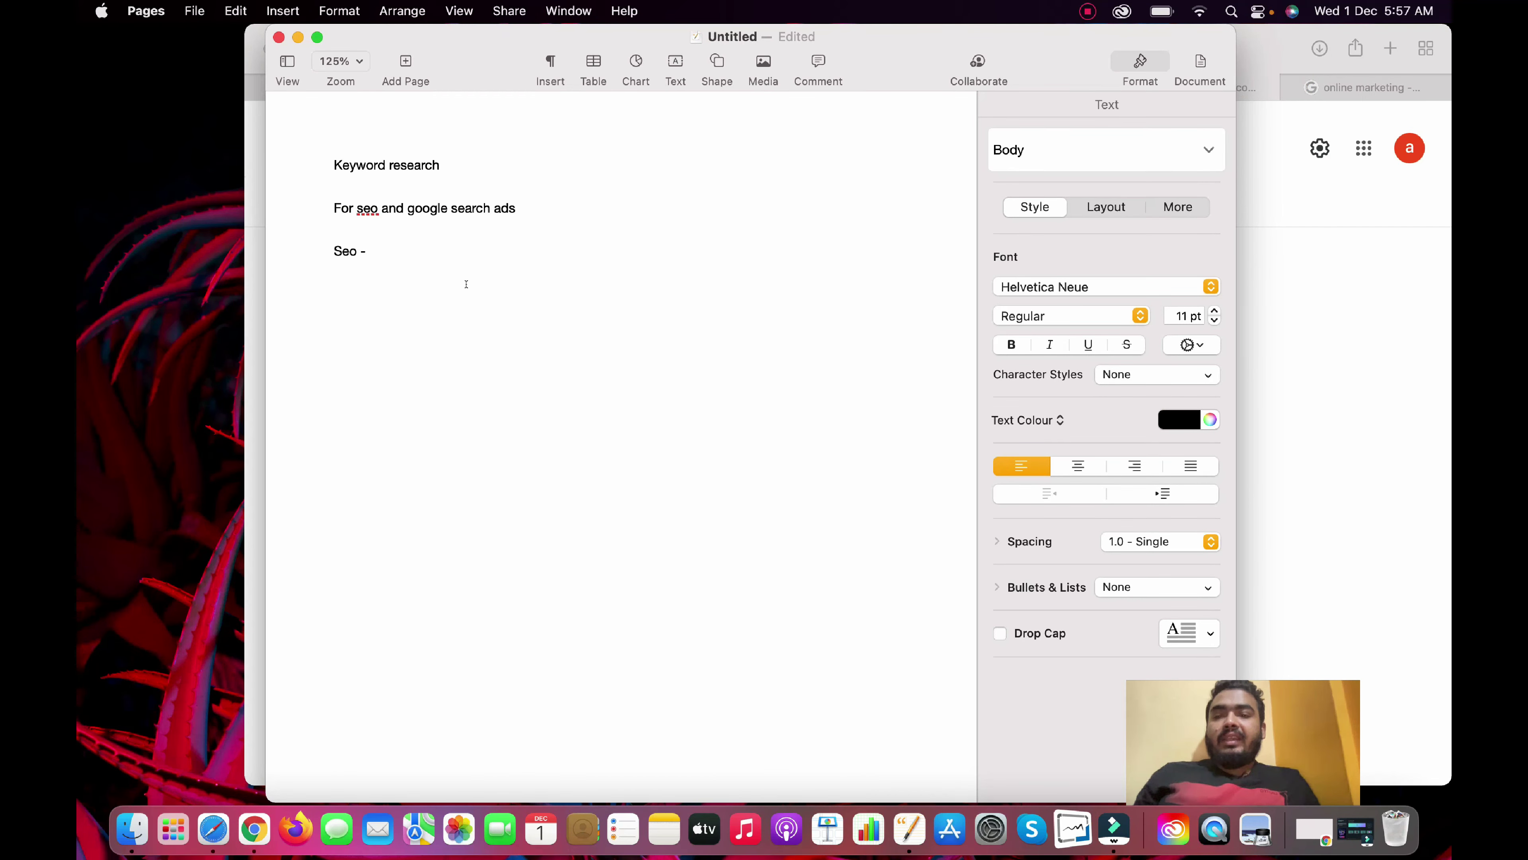
{"action": "key", "text": "Return"}
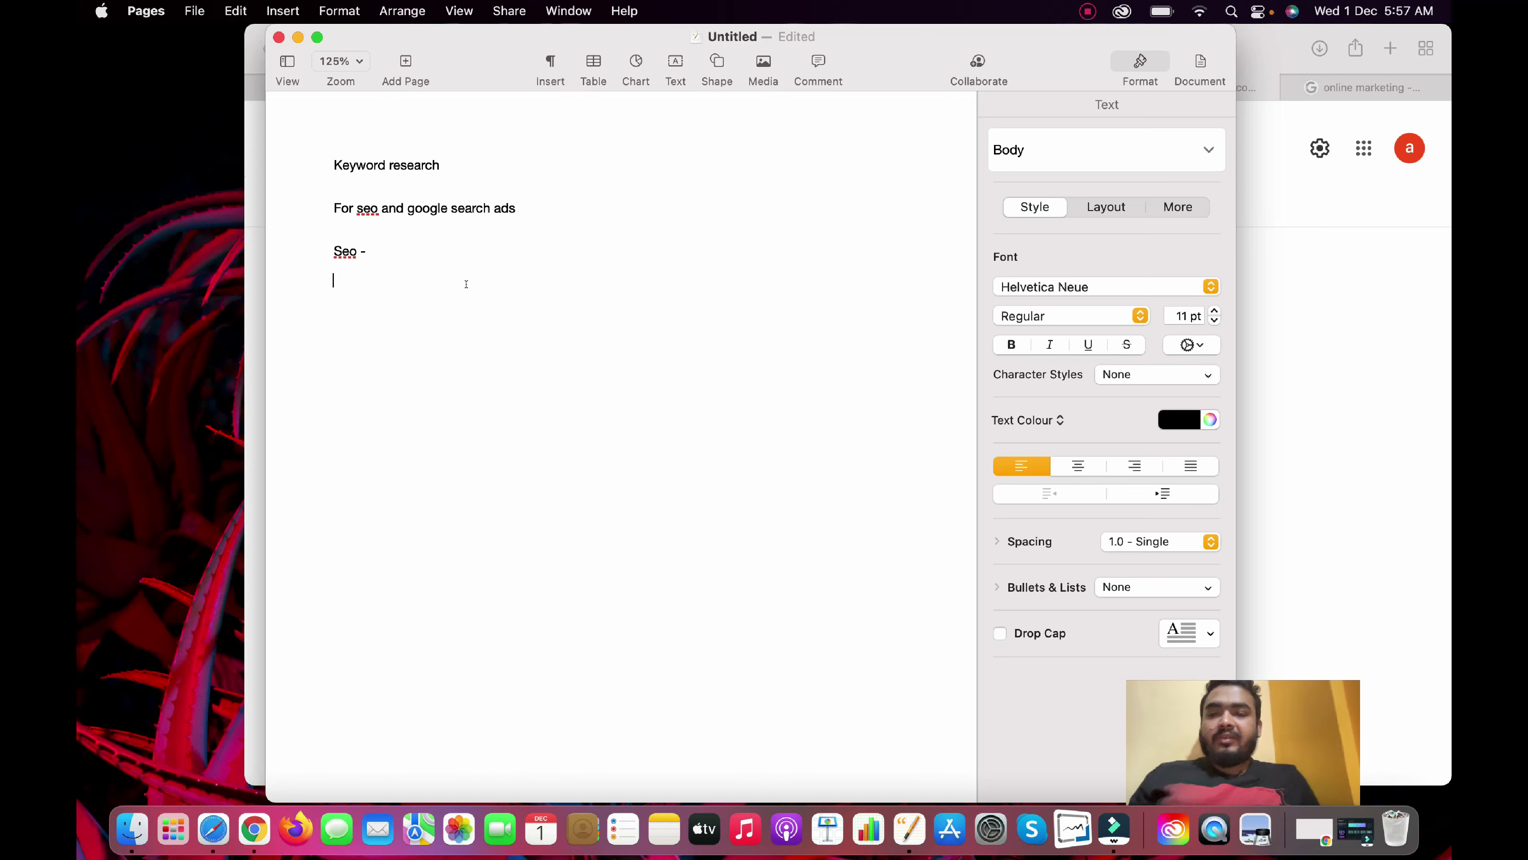
{"action": "type", "text": "3 "}
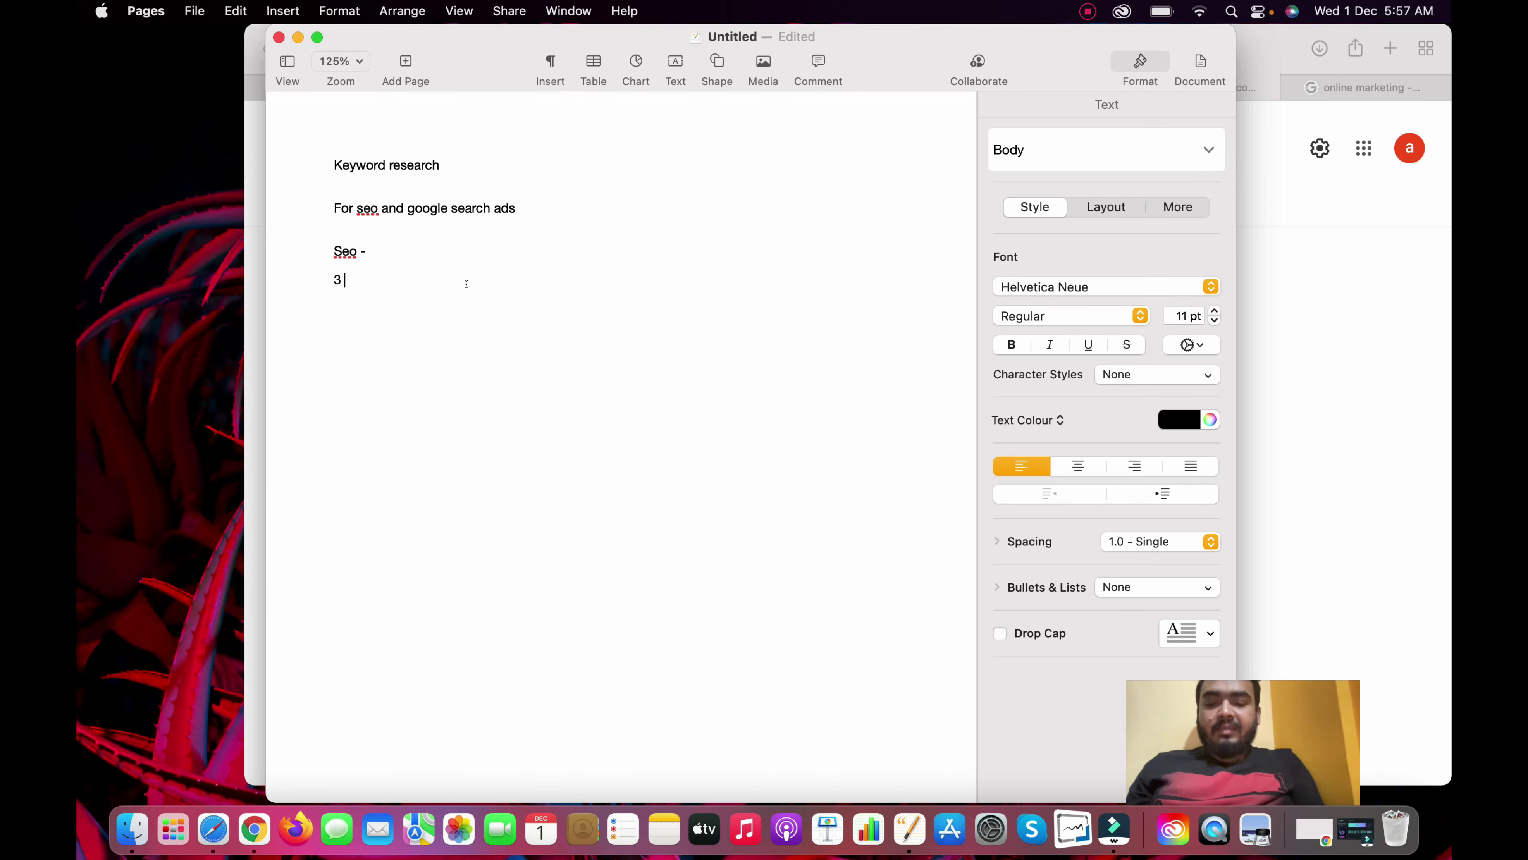
{"action": "type", "text": "types "}
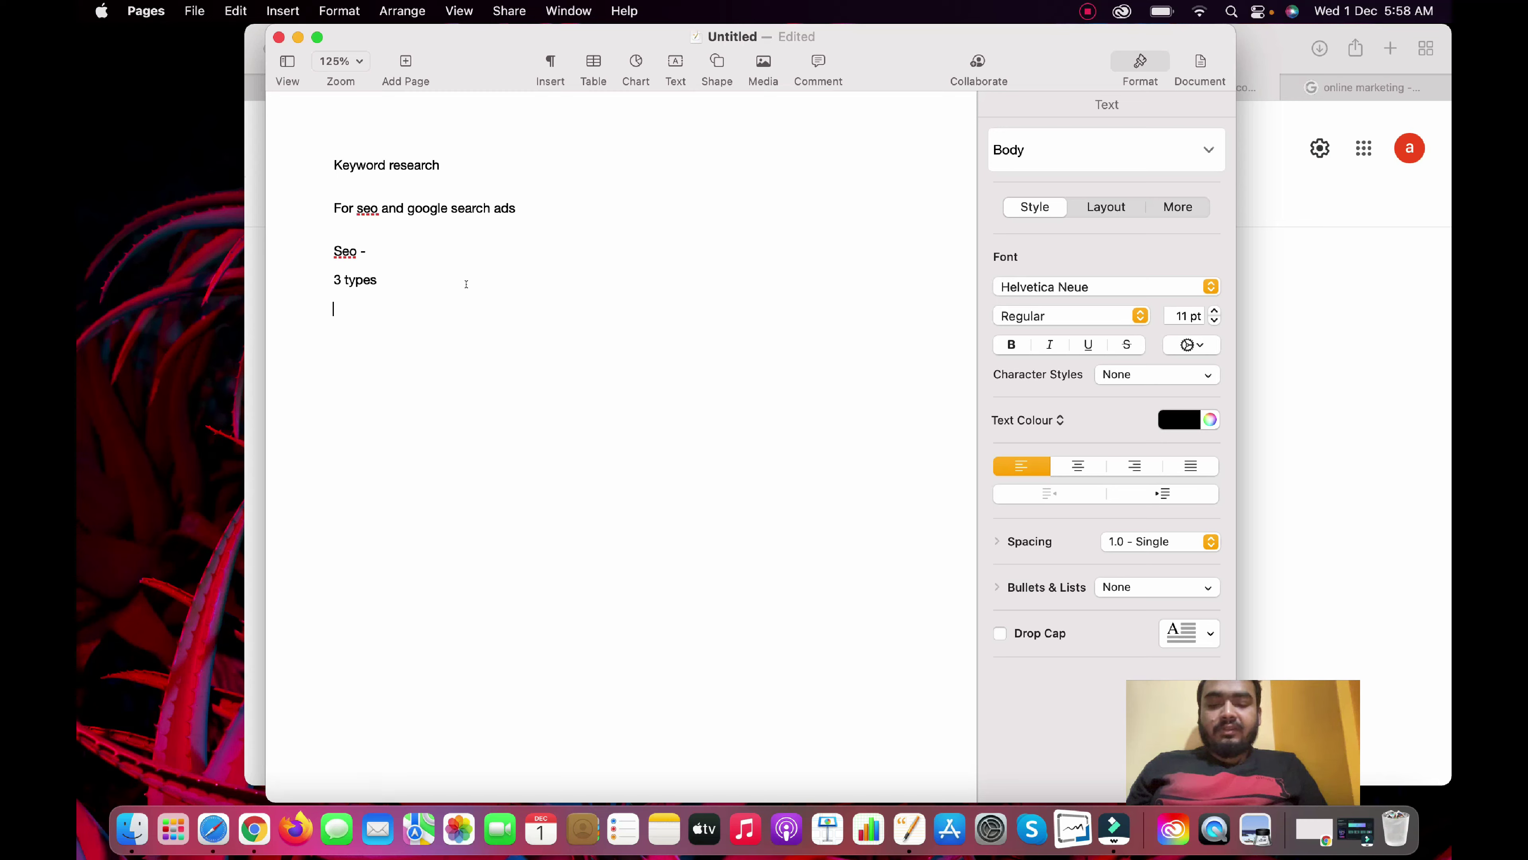
{"action": "type", "text": "short "}
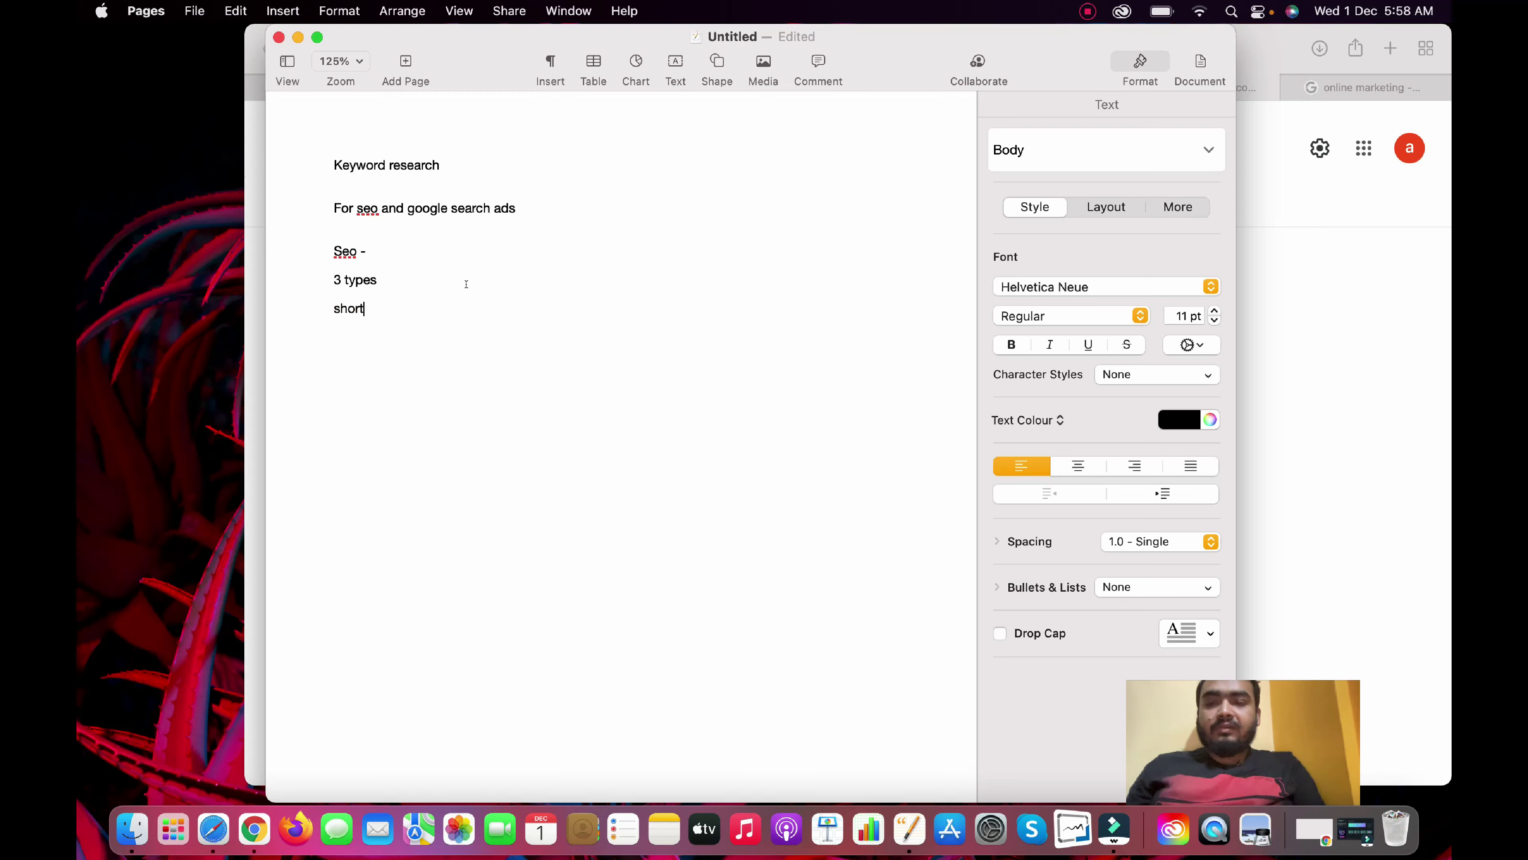
{"action": "type", "text": "tail"}
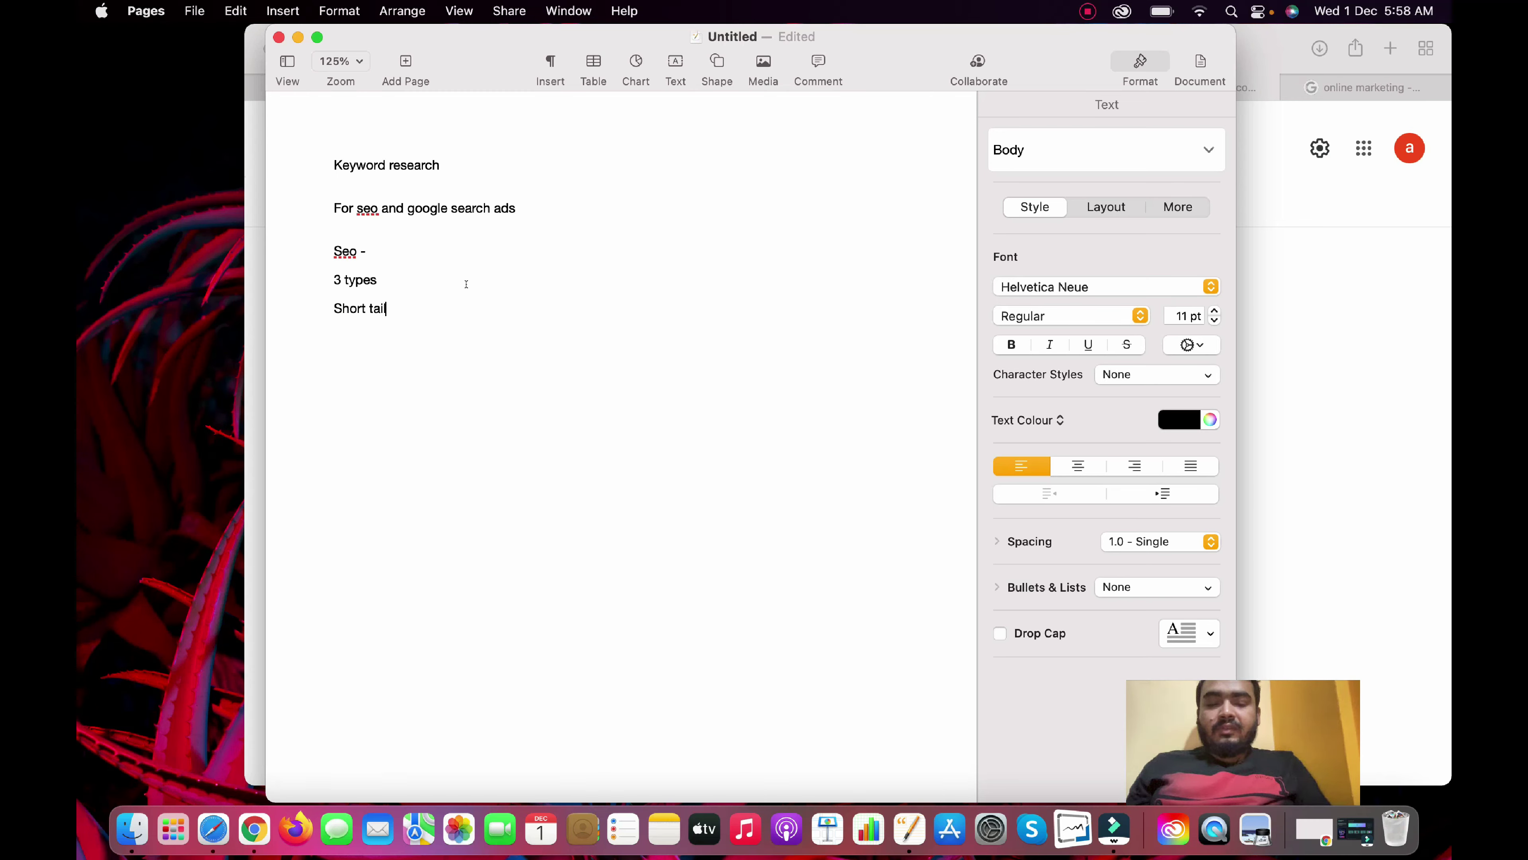
{"action": "type", "text": " keywo"}
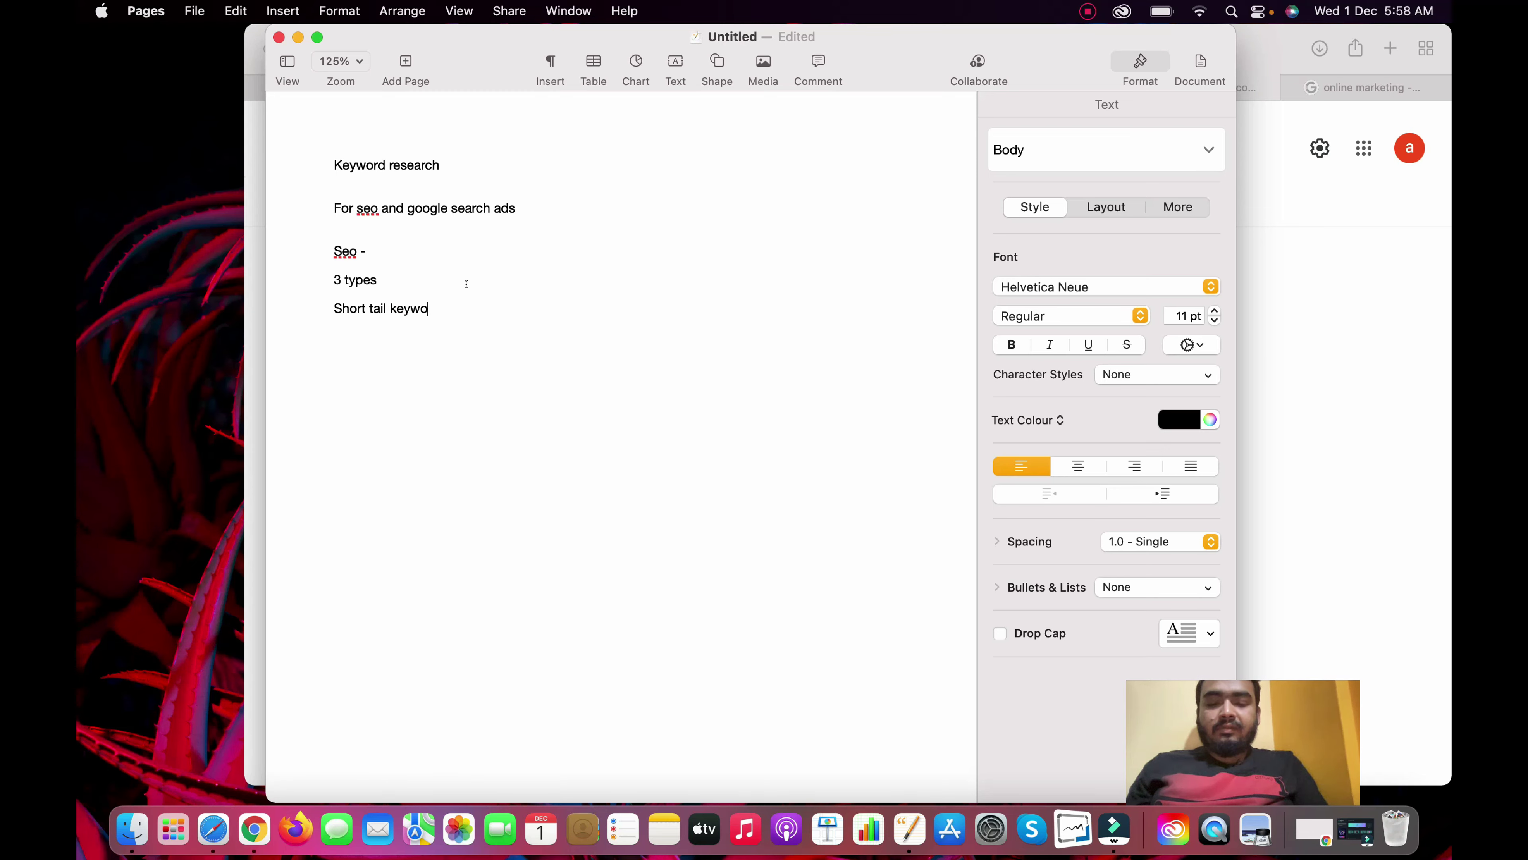
{"action": "type", "text": "rds"}
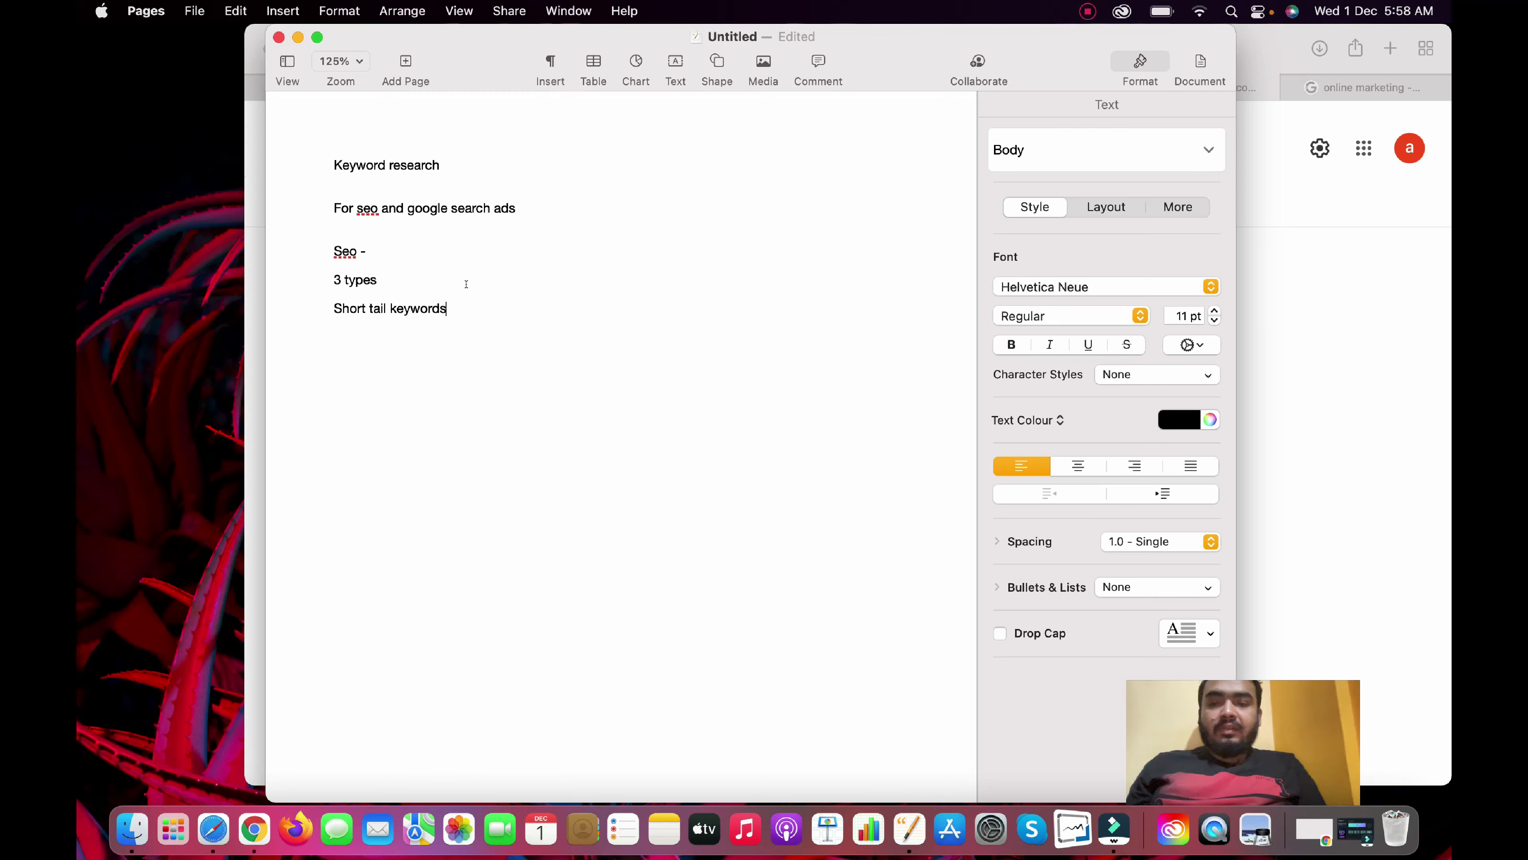
Add the lines "Medium tail keywords" and "Long tail keywords" below "Short tail keywords" in the notes.
{"action": "type", "text": "edium "}
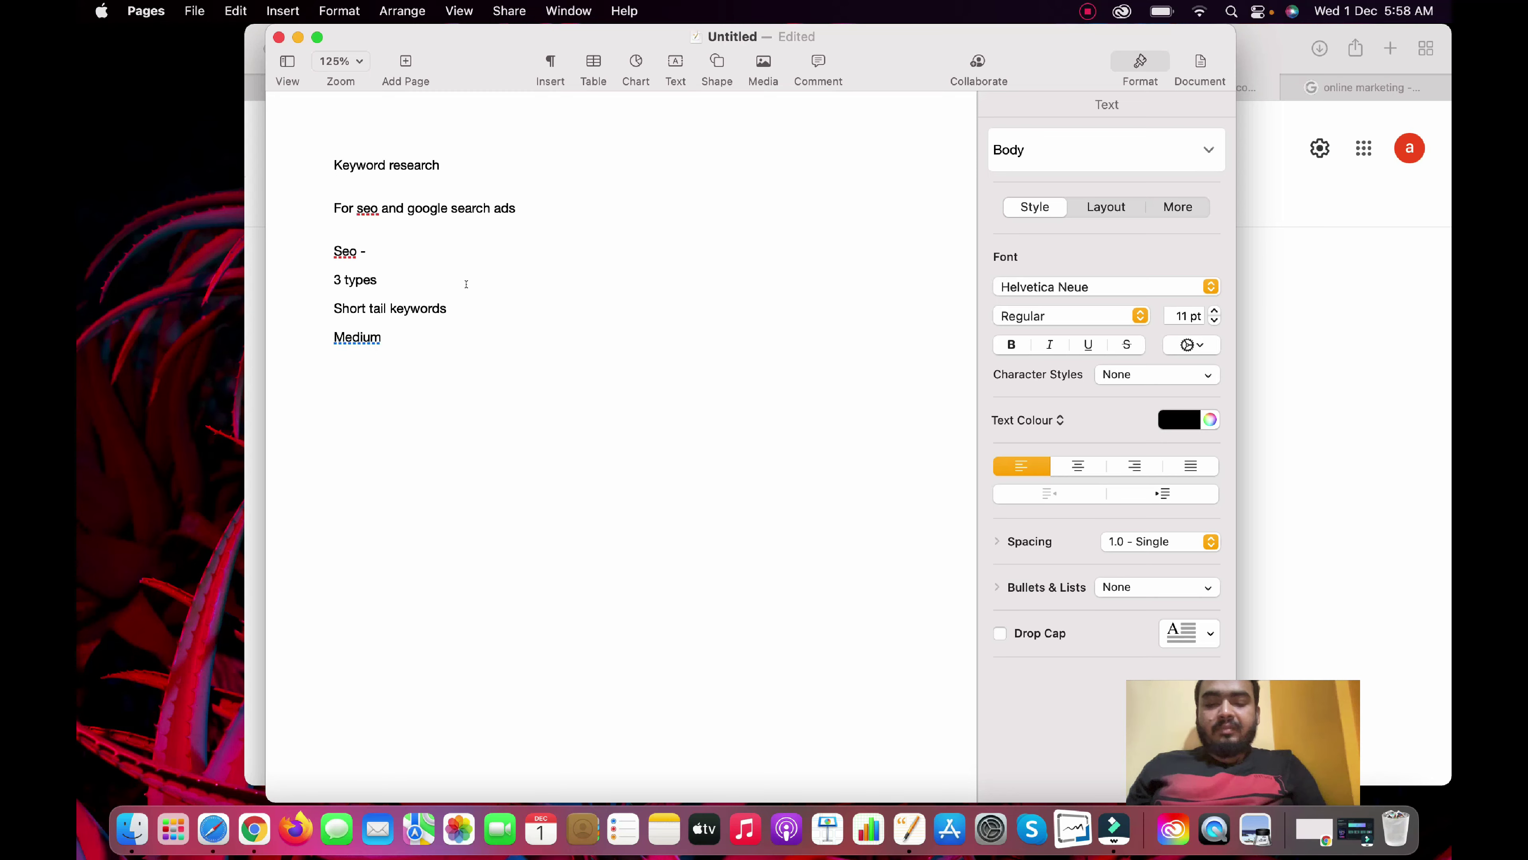
{"action": "type", "text": "tail "}
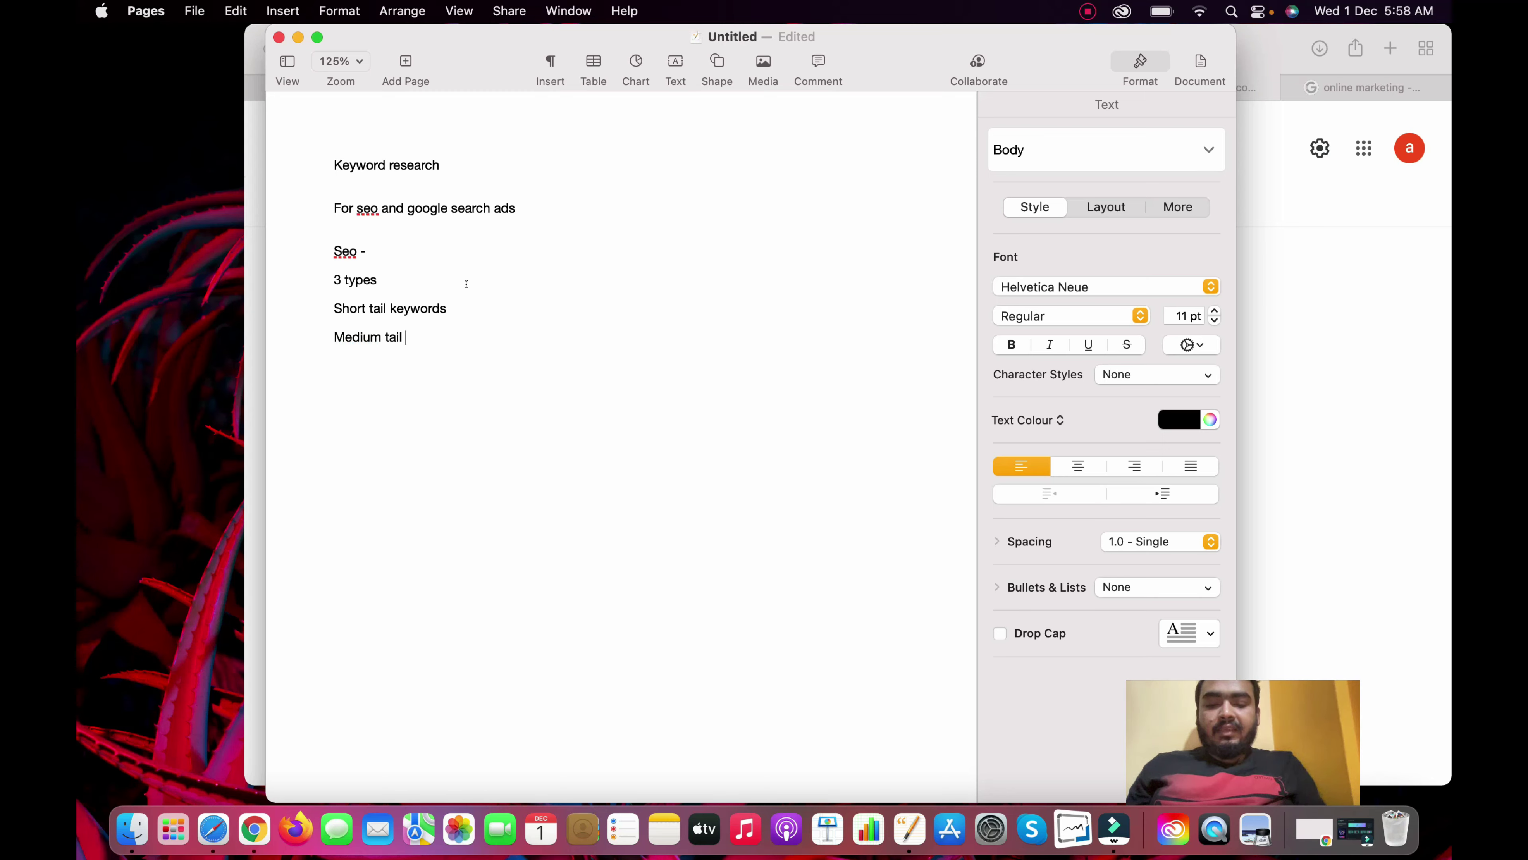
{"action": "type", "text": "keywo"}
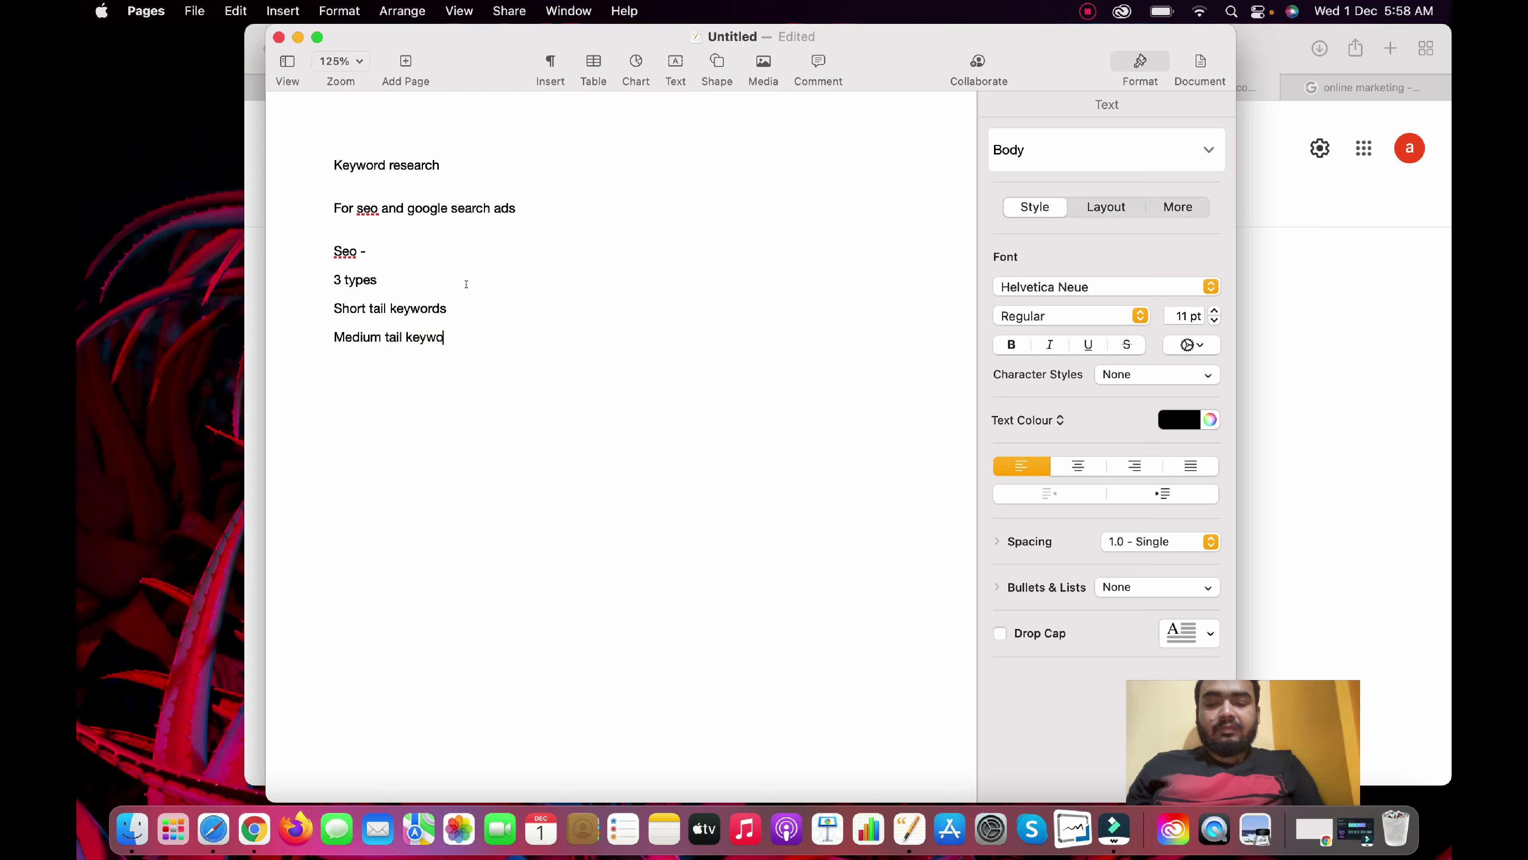
{"action": "type", "text": "rds "}
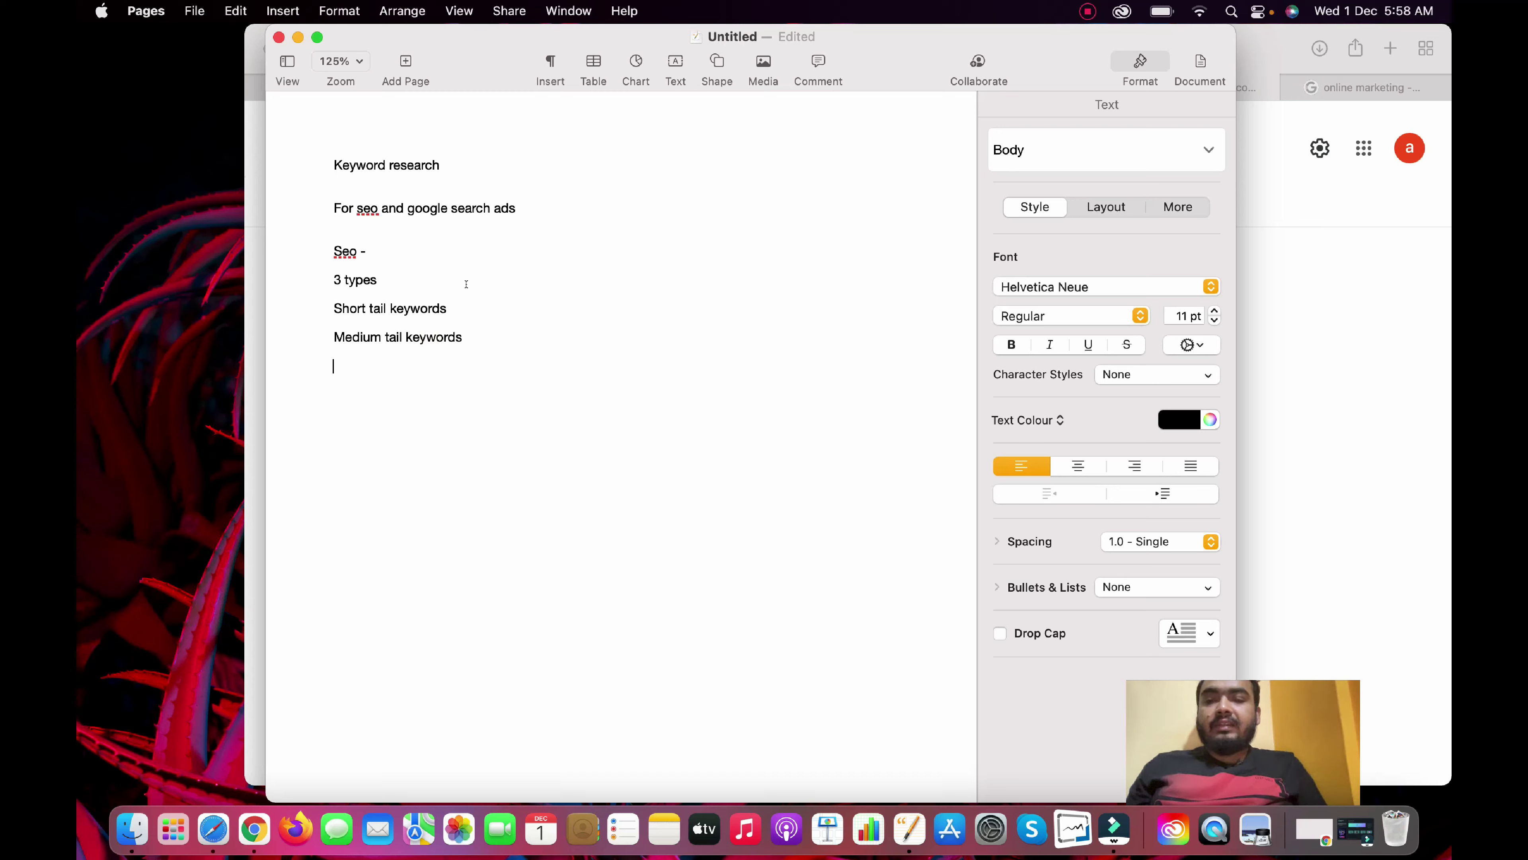
{"action": "type", "text": "Long "}
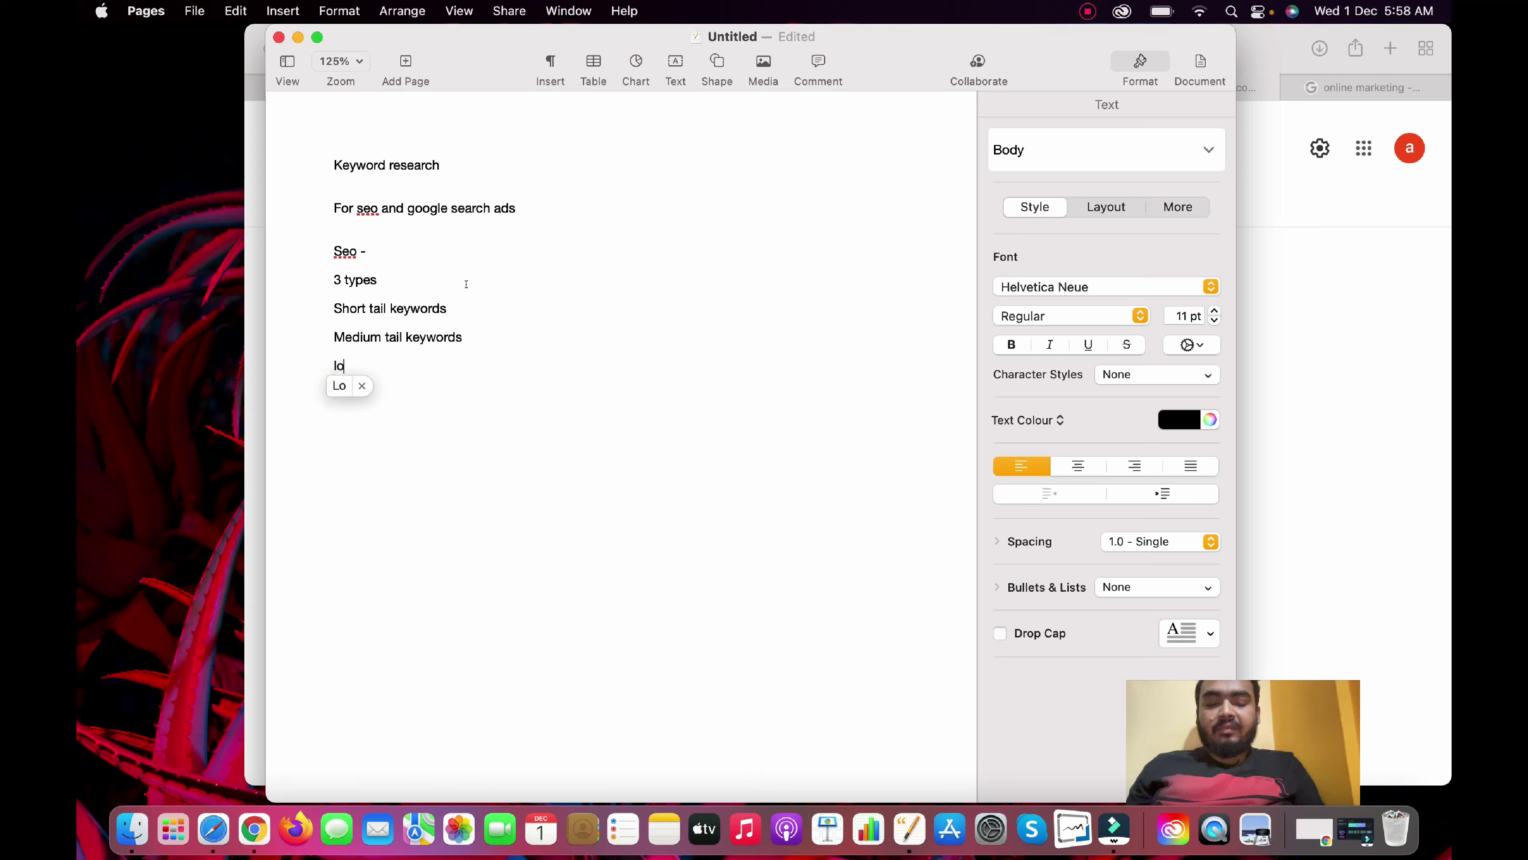
{"action": "type", "text": "tail"}
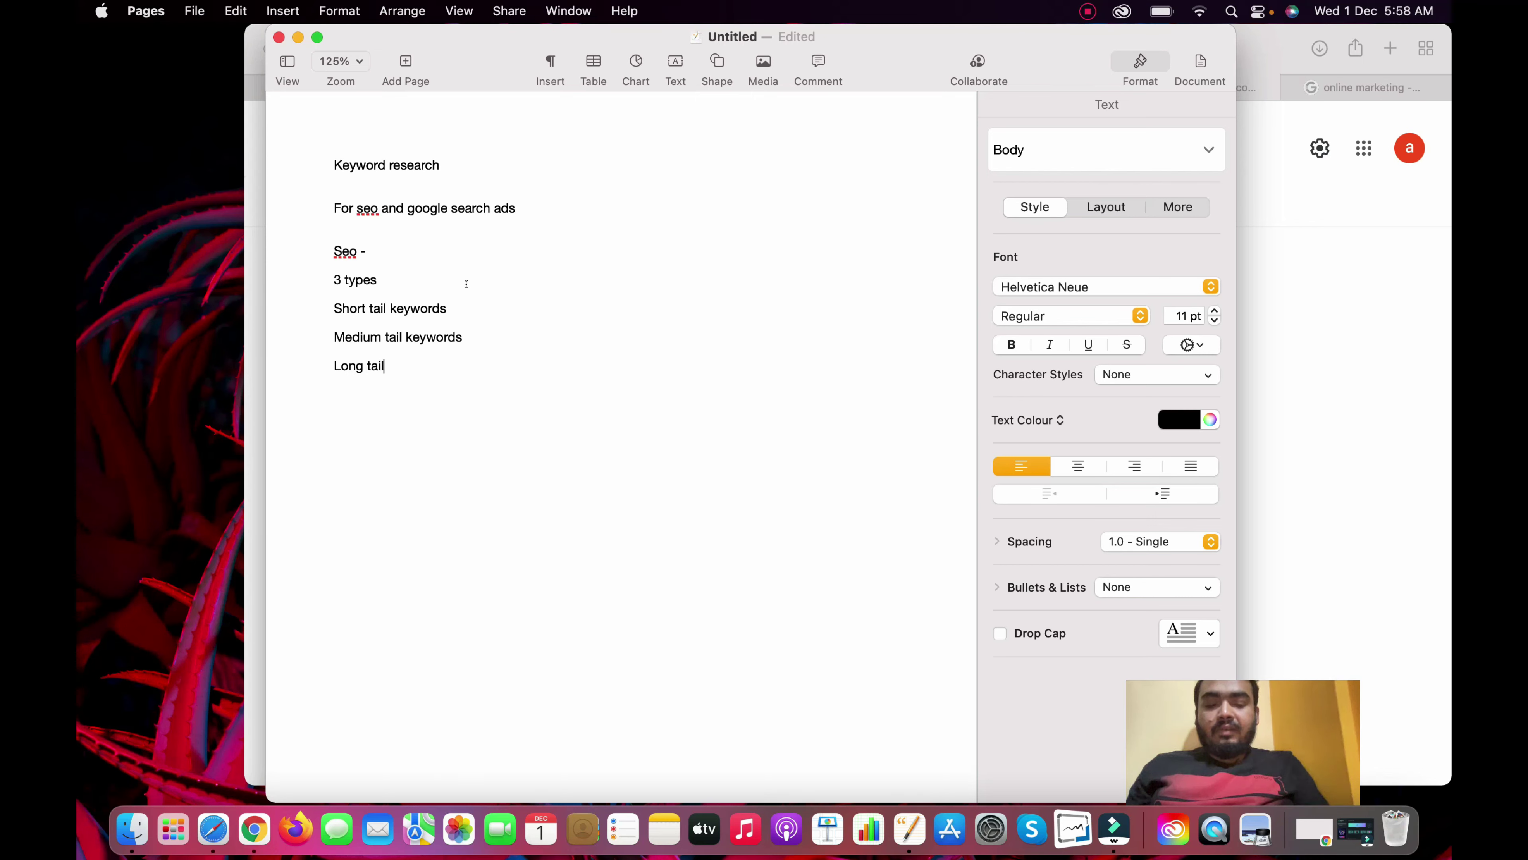
{"action": "type", "text": " key"}
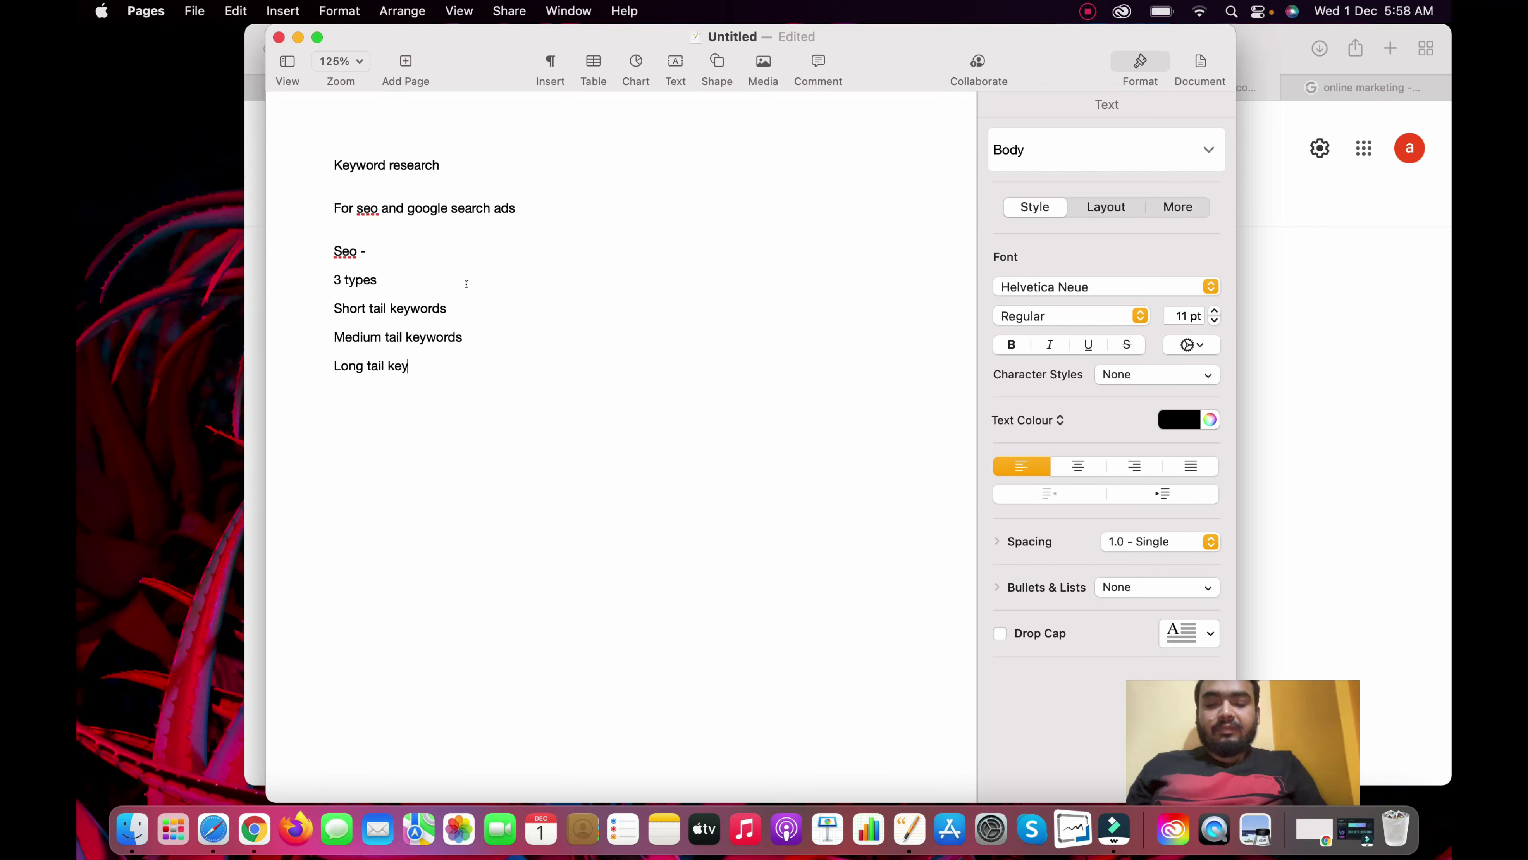
{"action": "type", "text": "words"}
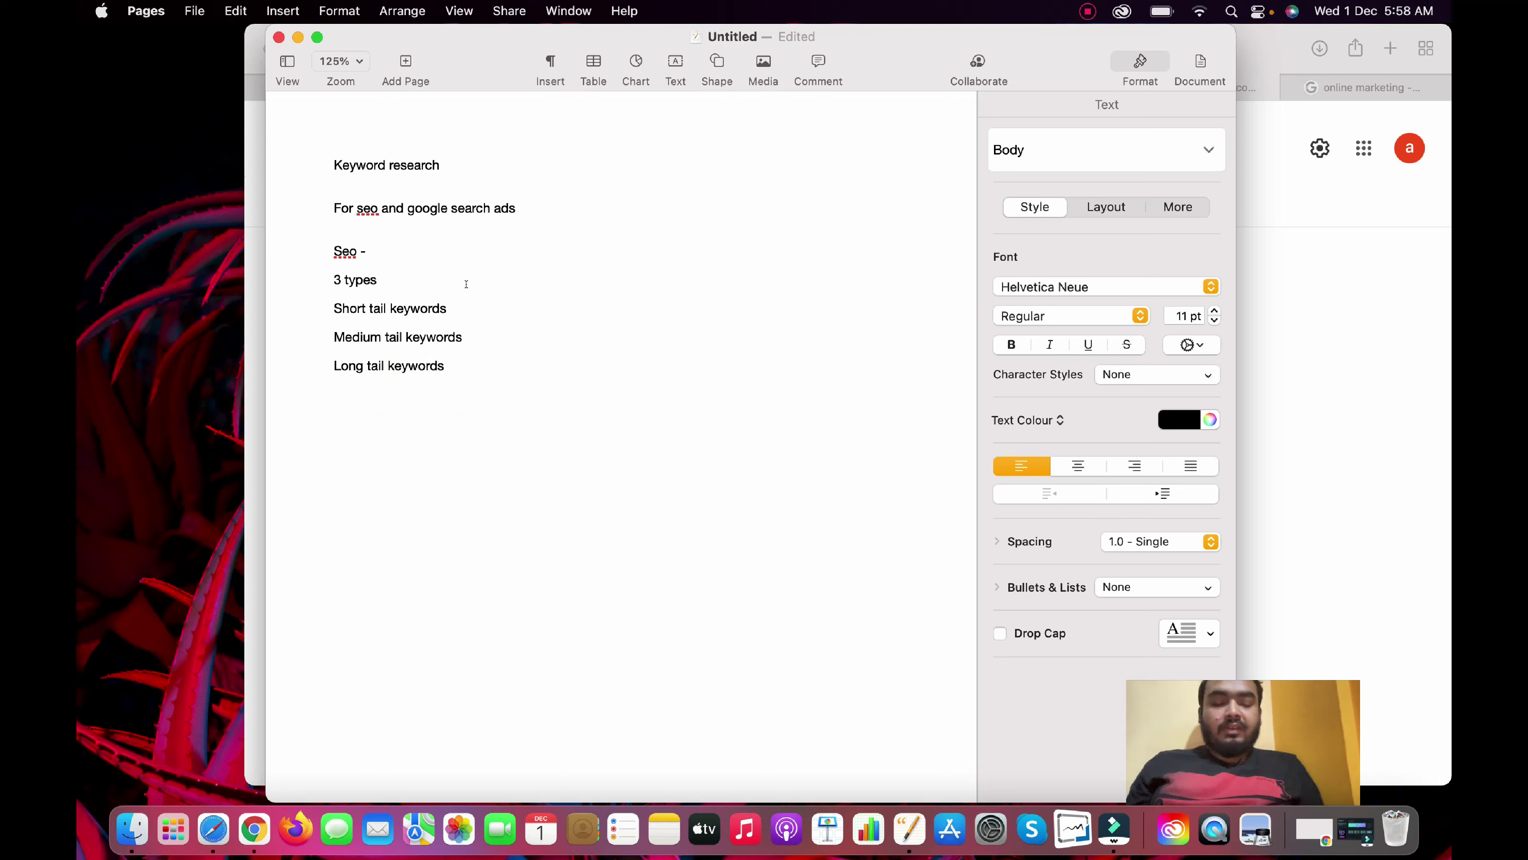
Append "- 1 or 2 words" to the short tail keywords line and "- 2-3 word" to the medium tail keywords line.
{"action": "left_click", "coordinate": [470, 305]}
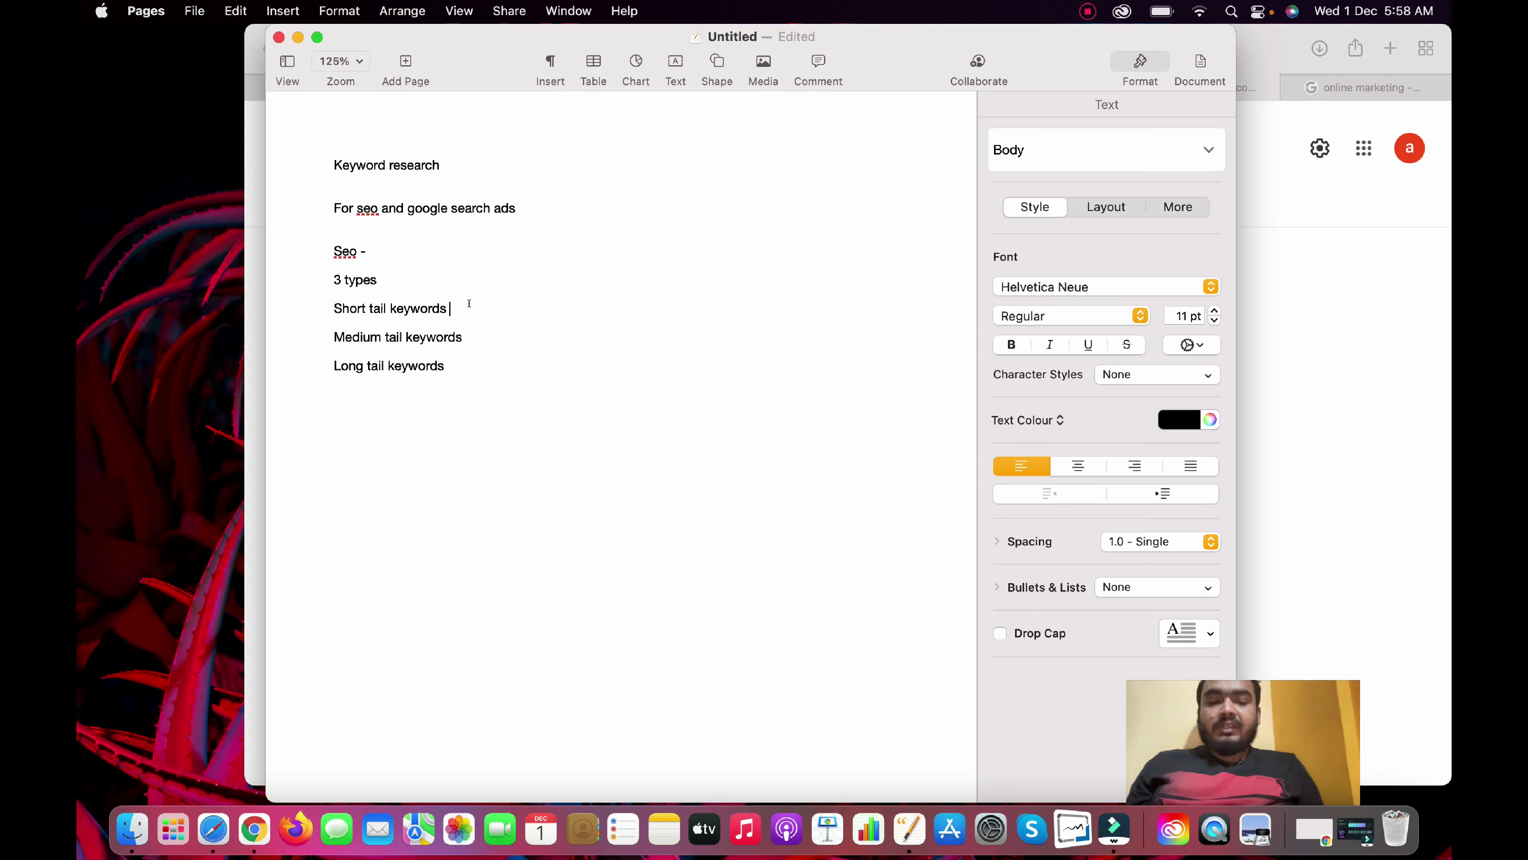
{"action": "type", "text": "- "}
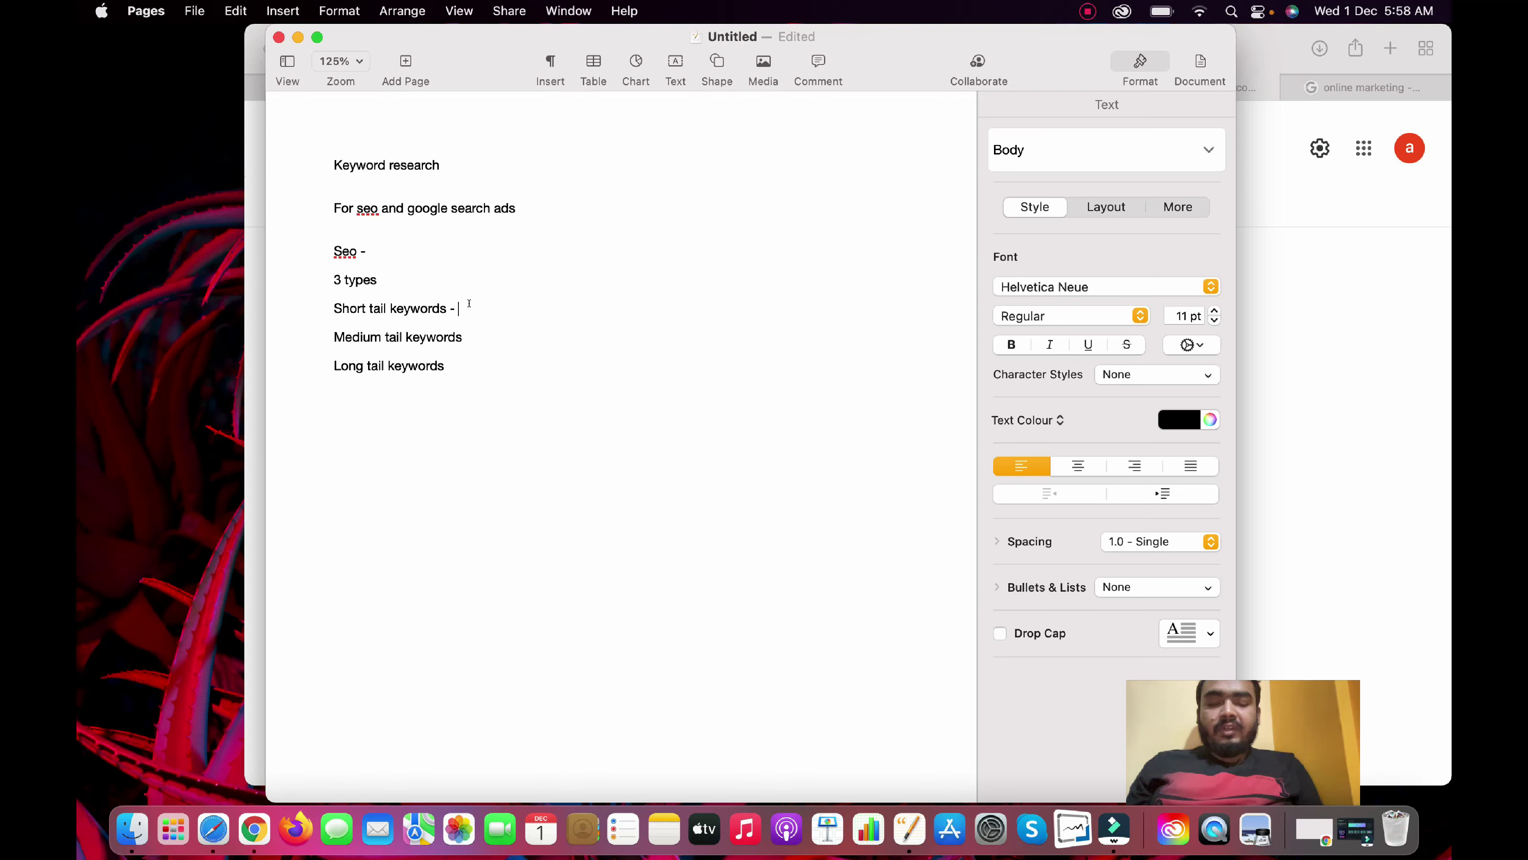
{"action": "type", "text": "1 o"}
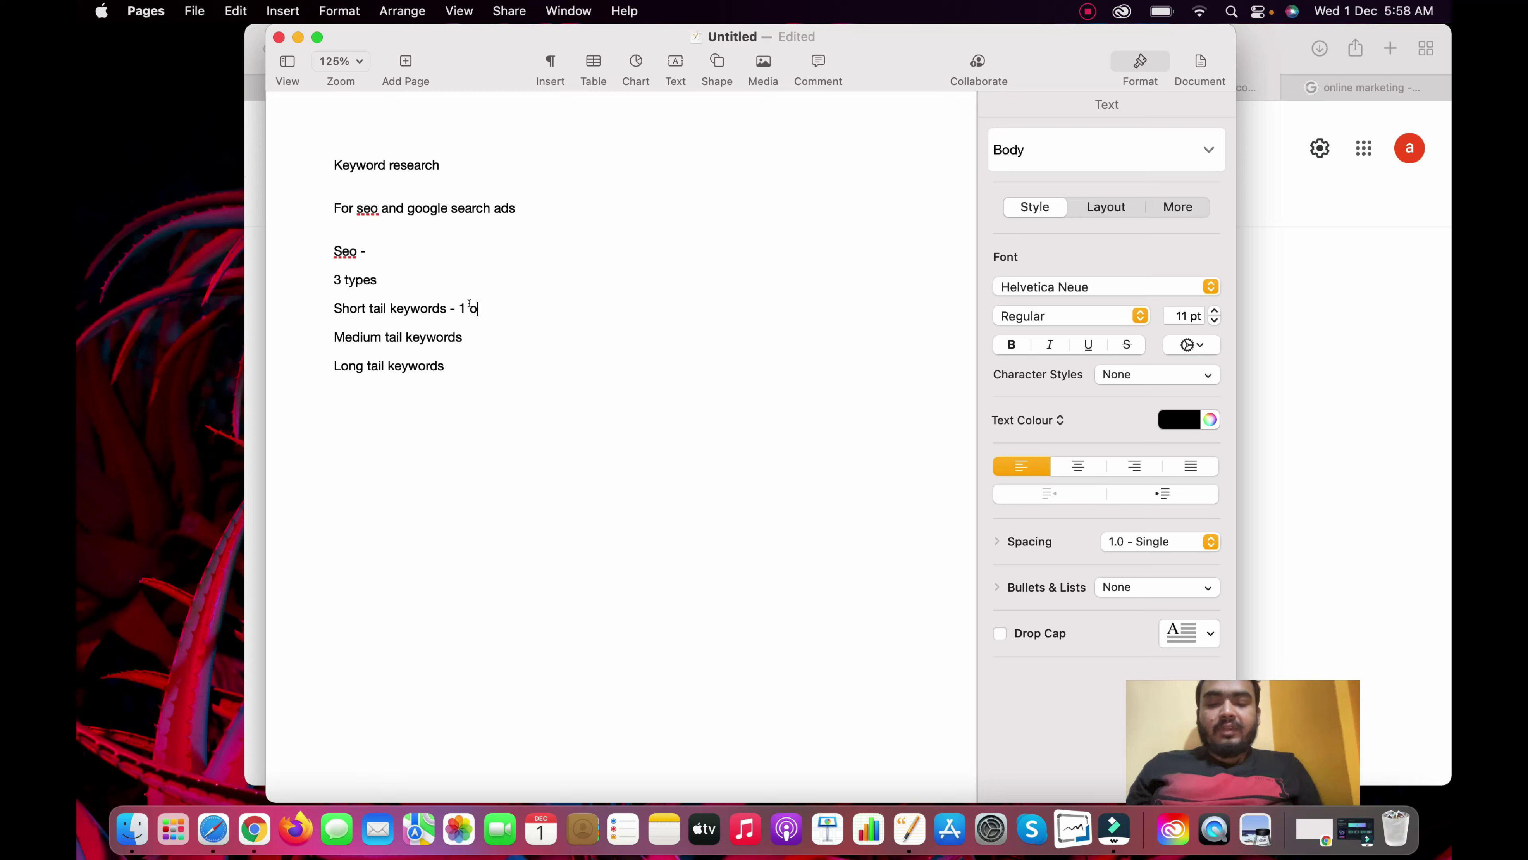
{"action": "type", "text": "r 2 words"}
{"action": "left_click", "coordinate": [472, 337]}
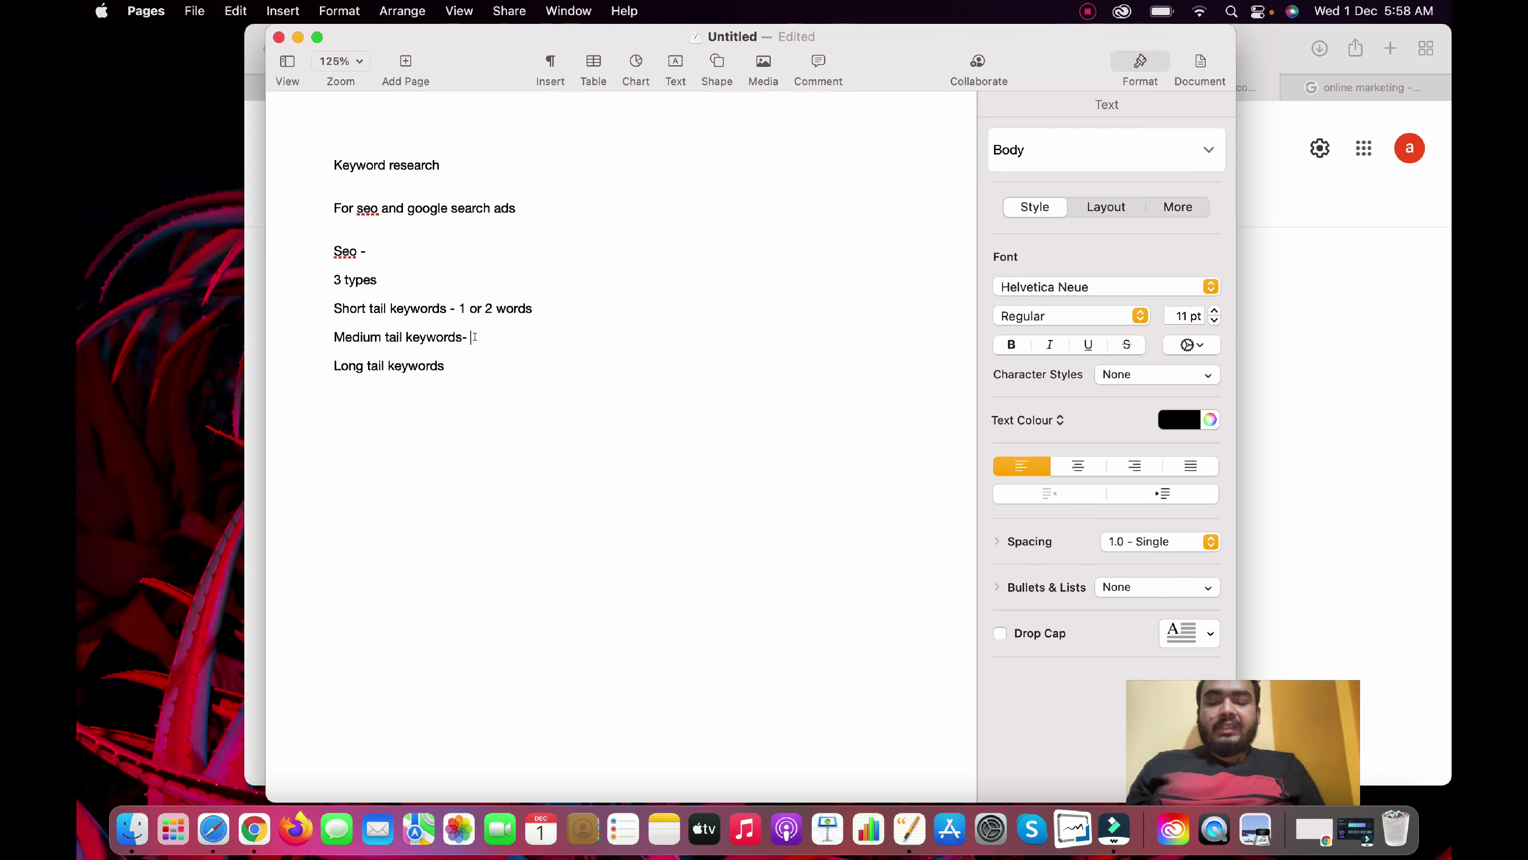
{"action": "type", "text": "- 2-3"}
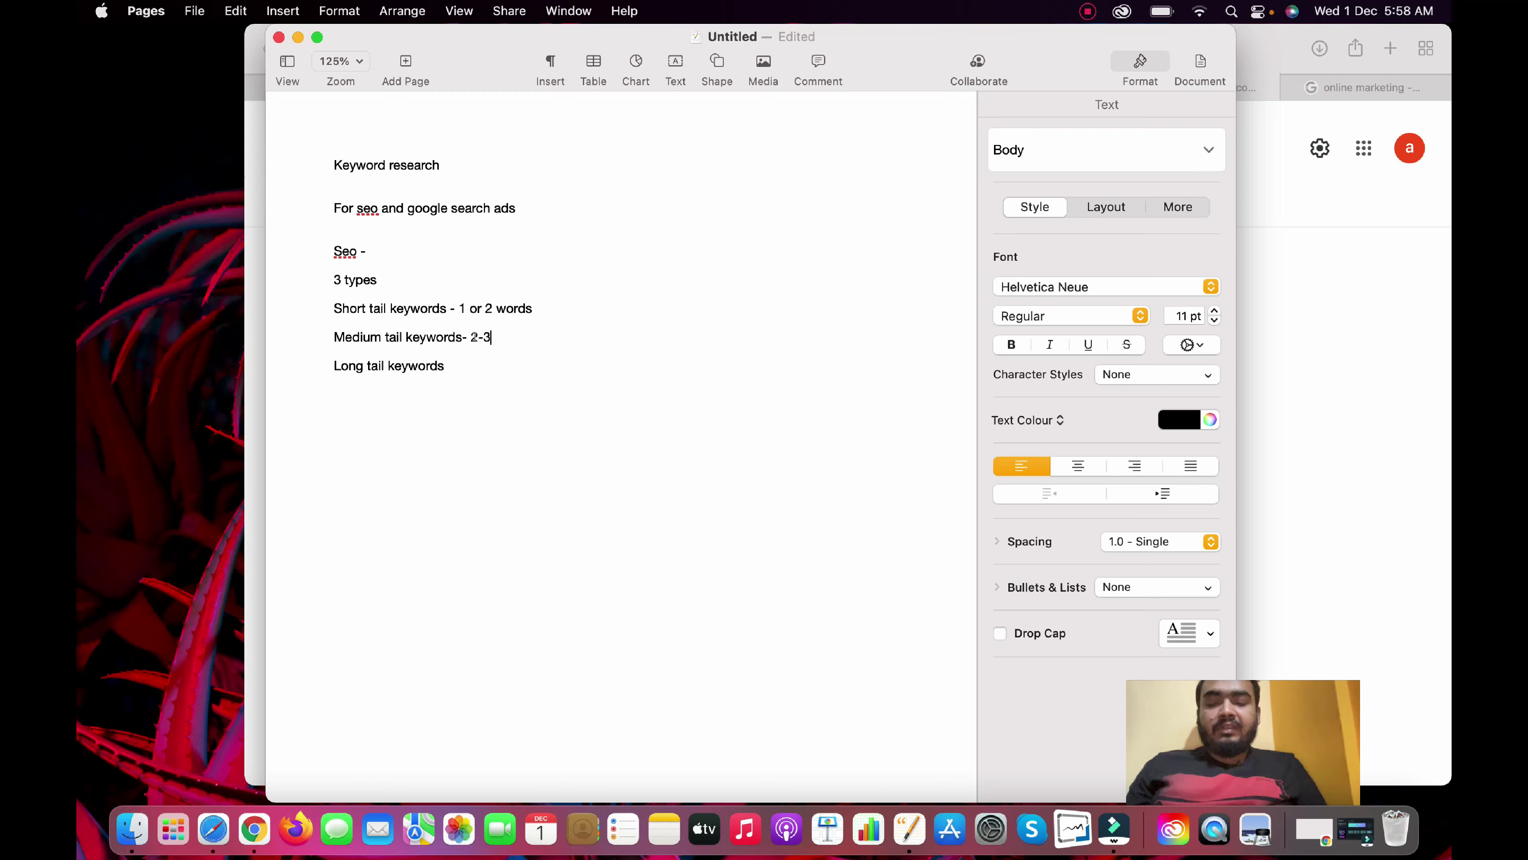
{"action": "type", "text": " word"}
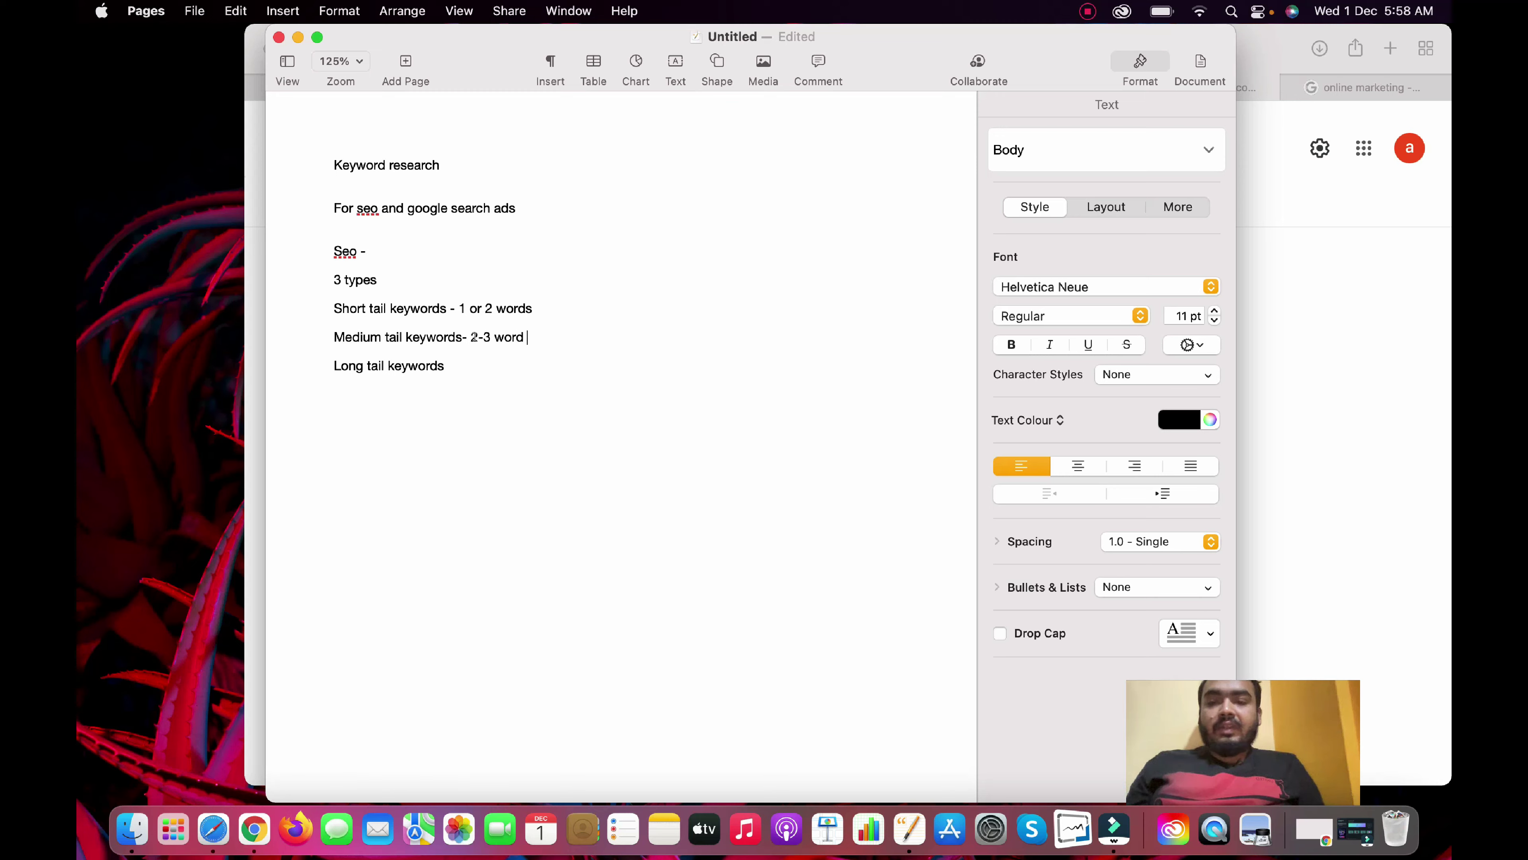
Append the definition "- more than 3 words keywords" to the long tail keywords line.
{"action": "left_click", "coordinate": [450, 367]}
{"action": "type", "text": "- "}
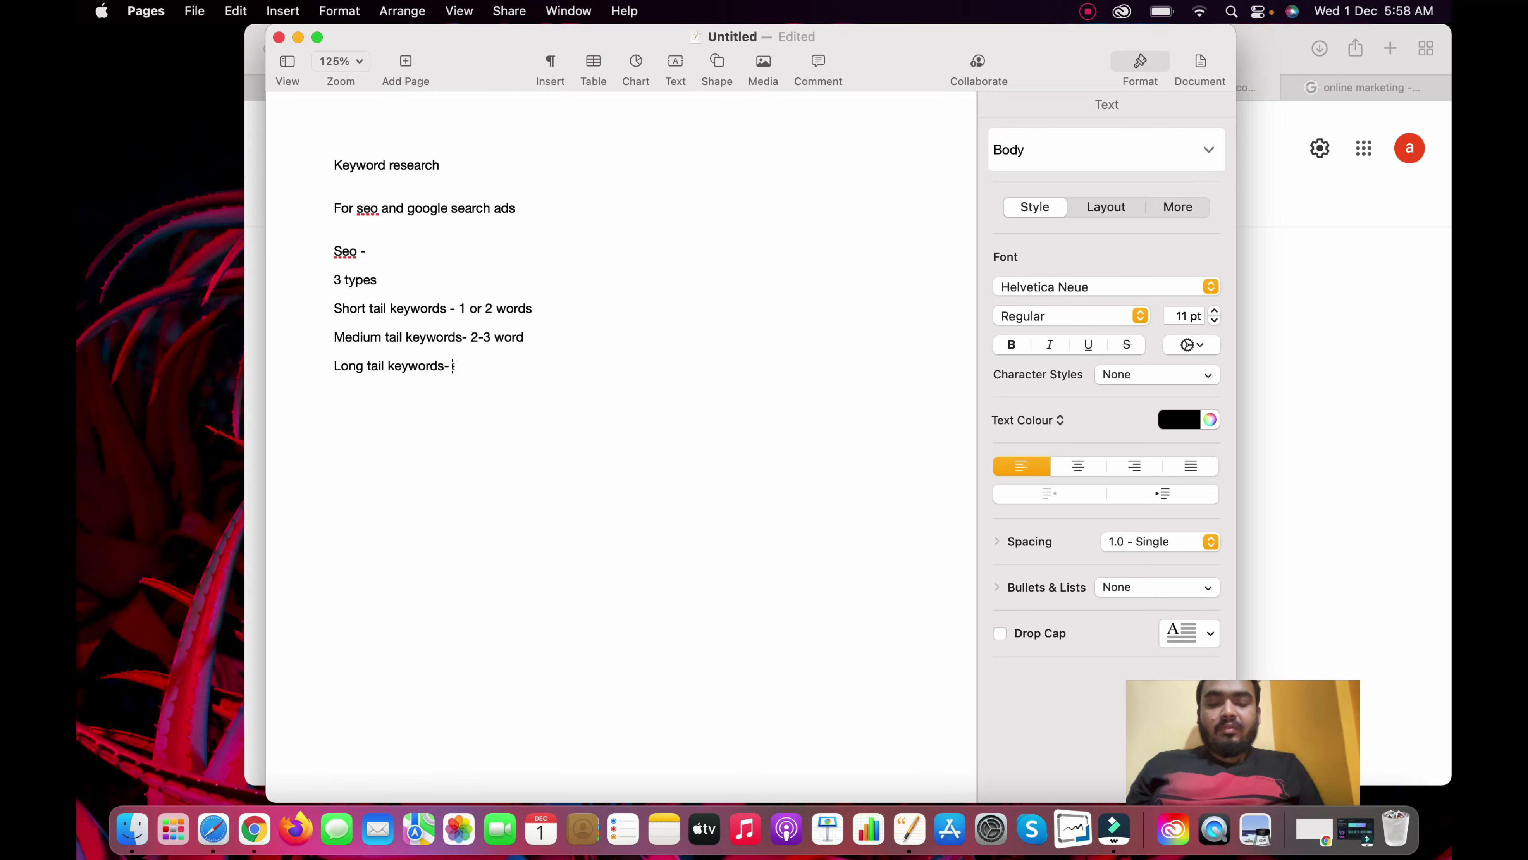
{"action": "type", "text": "more t"}
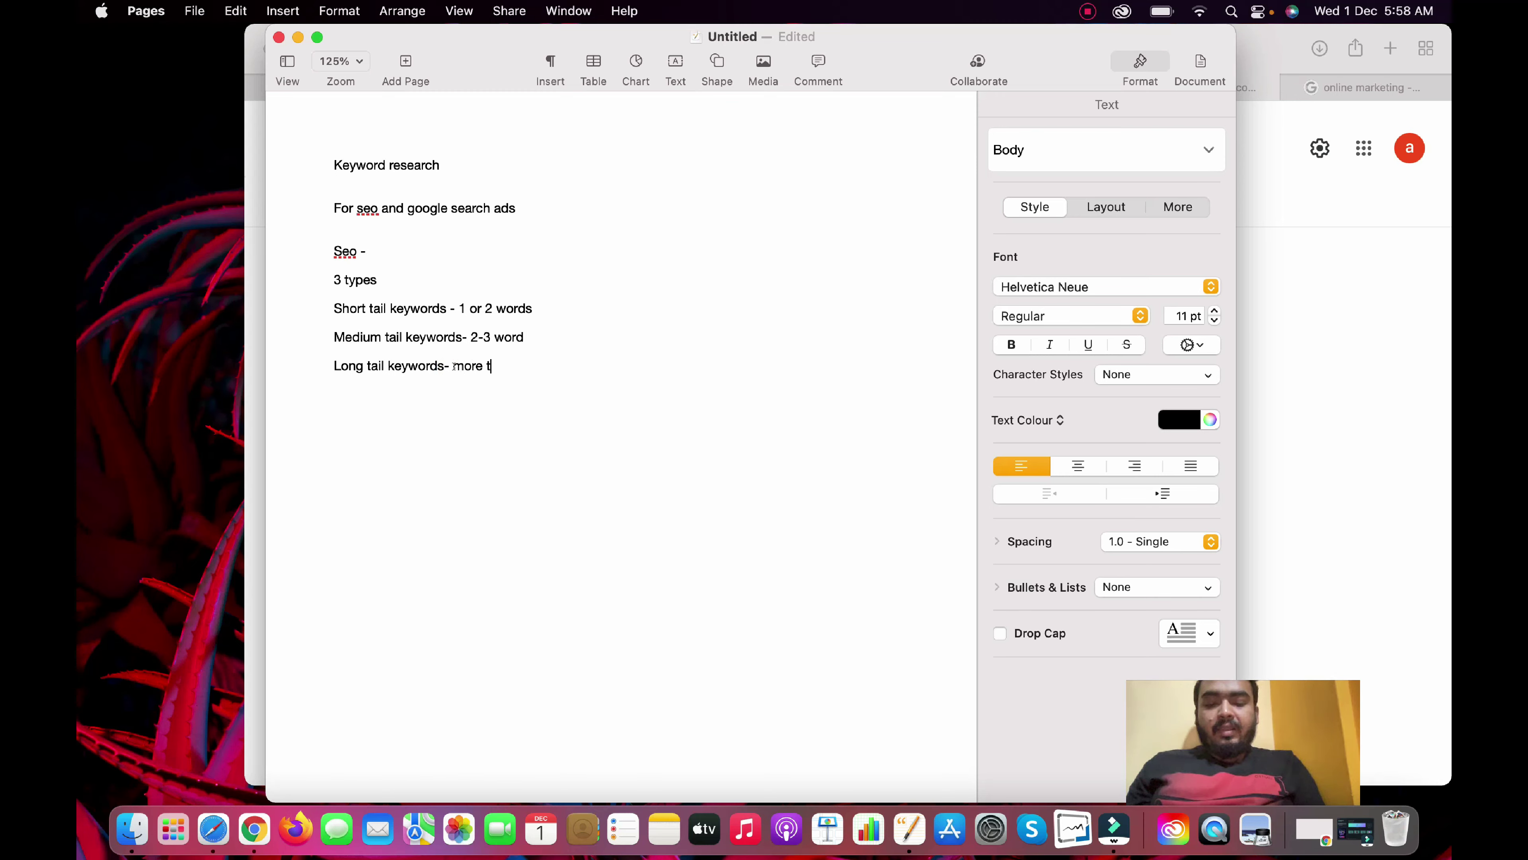
{"action": "type", "text": "han 3 w"}
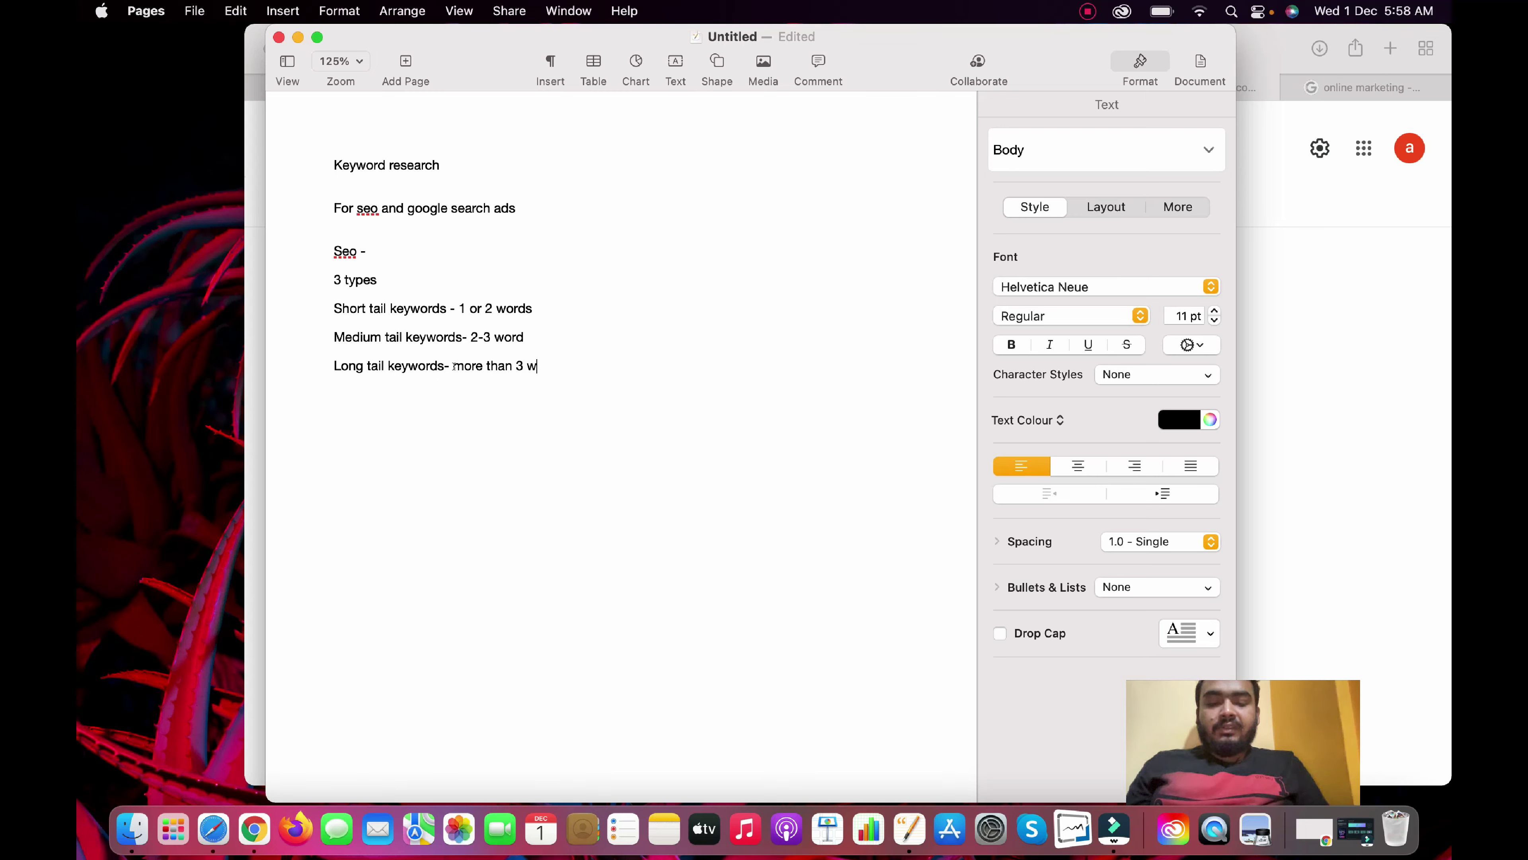
{"action": "type", "text": "ords ke"}
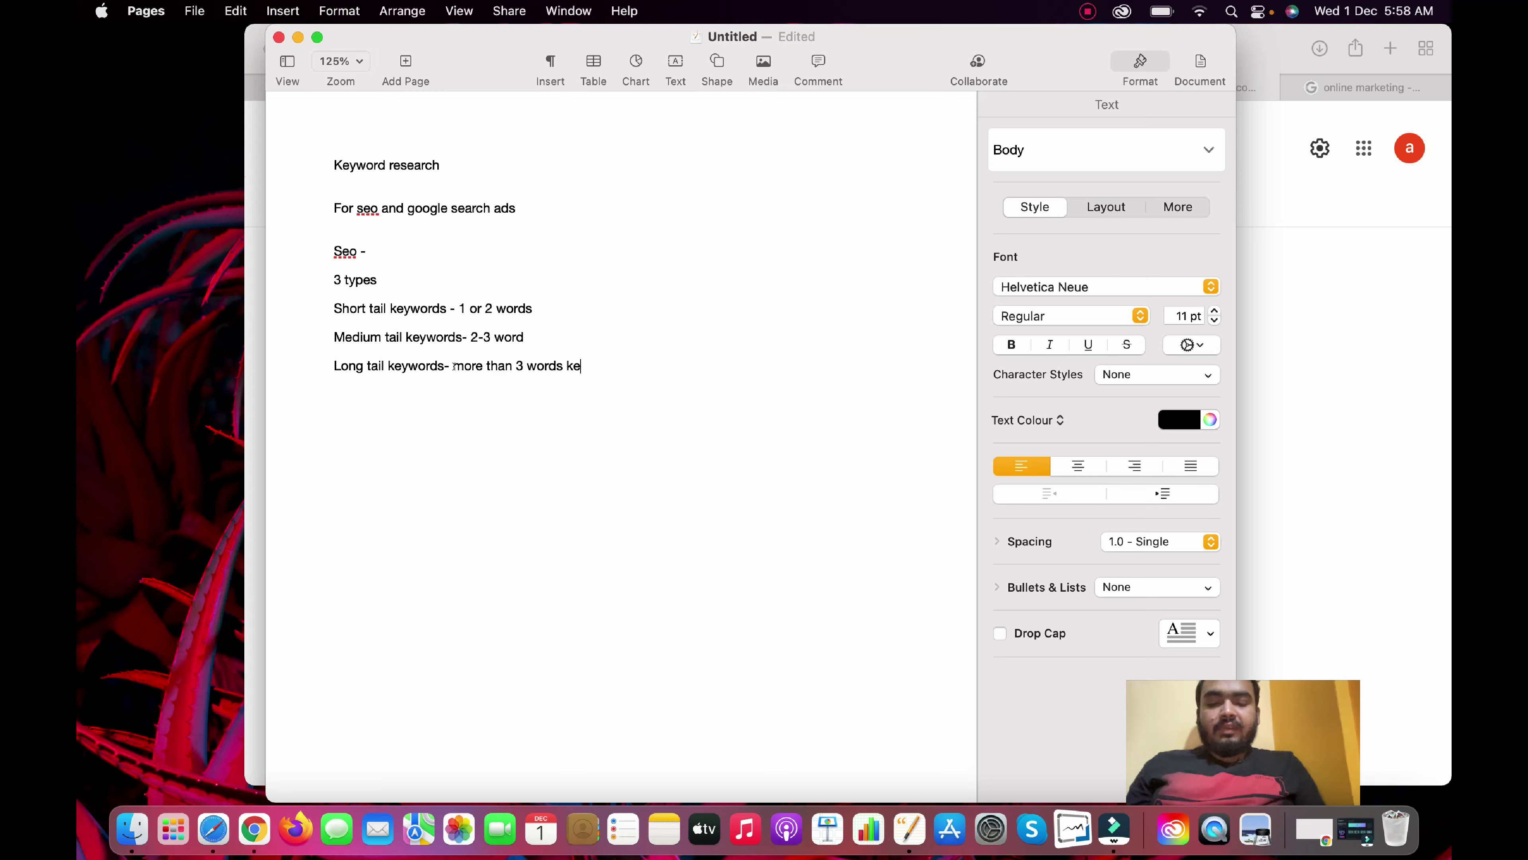
{"action": "type", "text": "yword"}
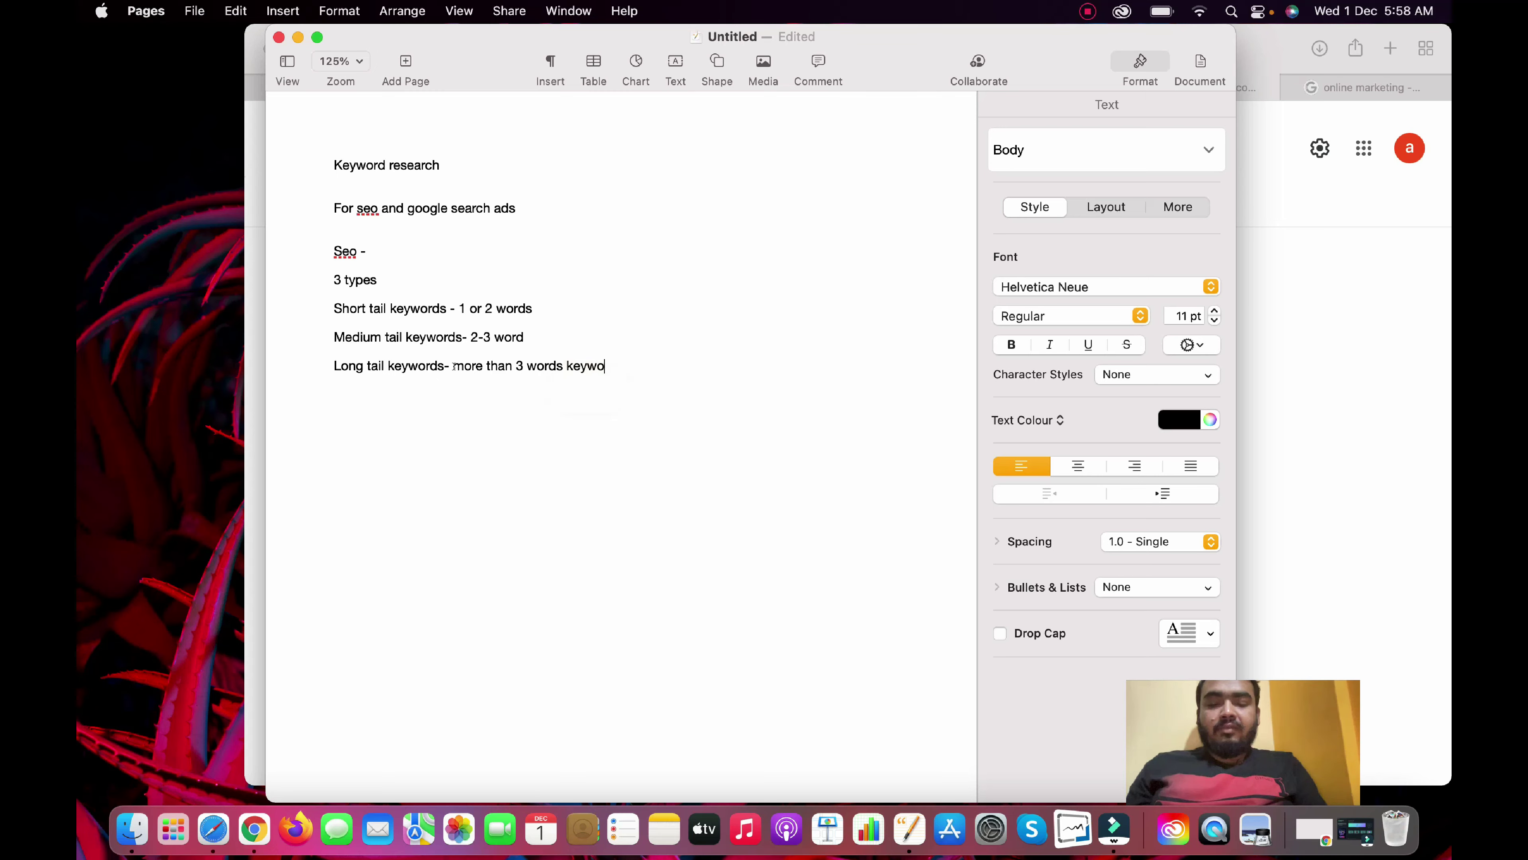
{"action": "type", "text": "s"}
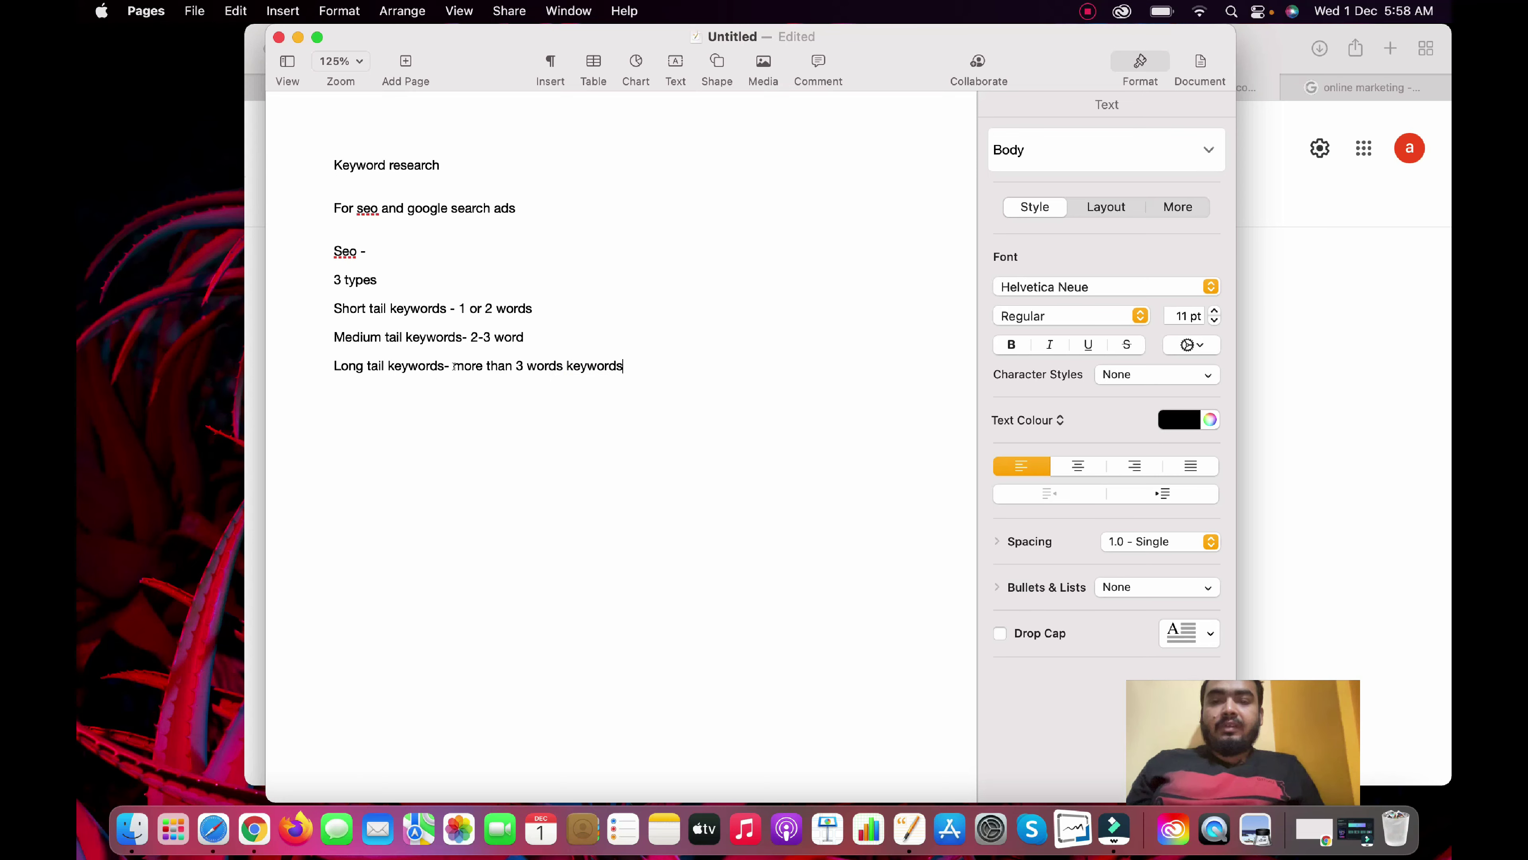
Add the example "- digital marketing" to the end of the short tail keywords line.
{"action": "left_click", "coordinate": [565, 307]}
{"action": "type", "text": "-"}
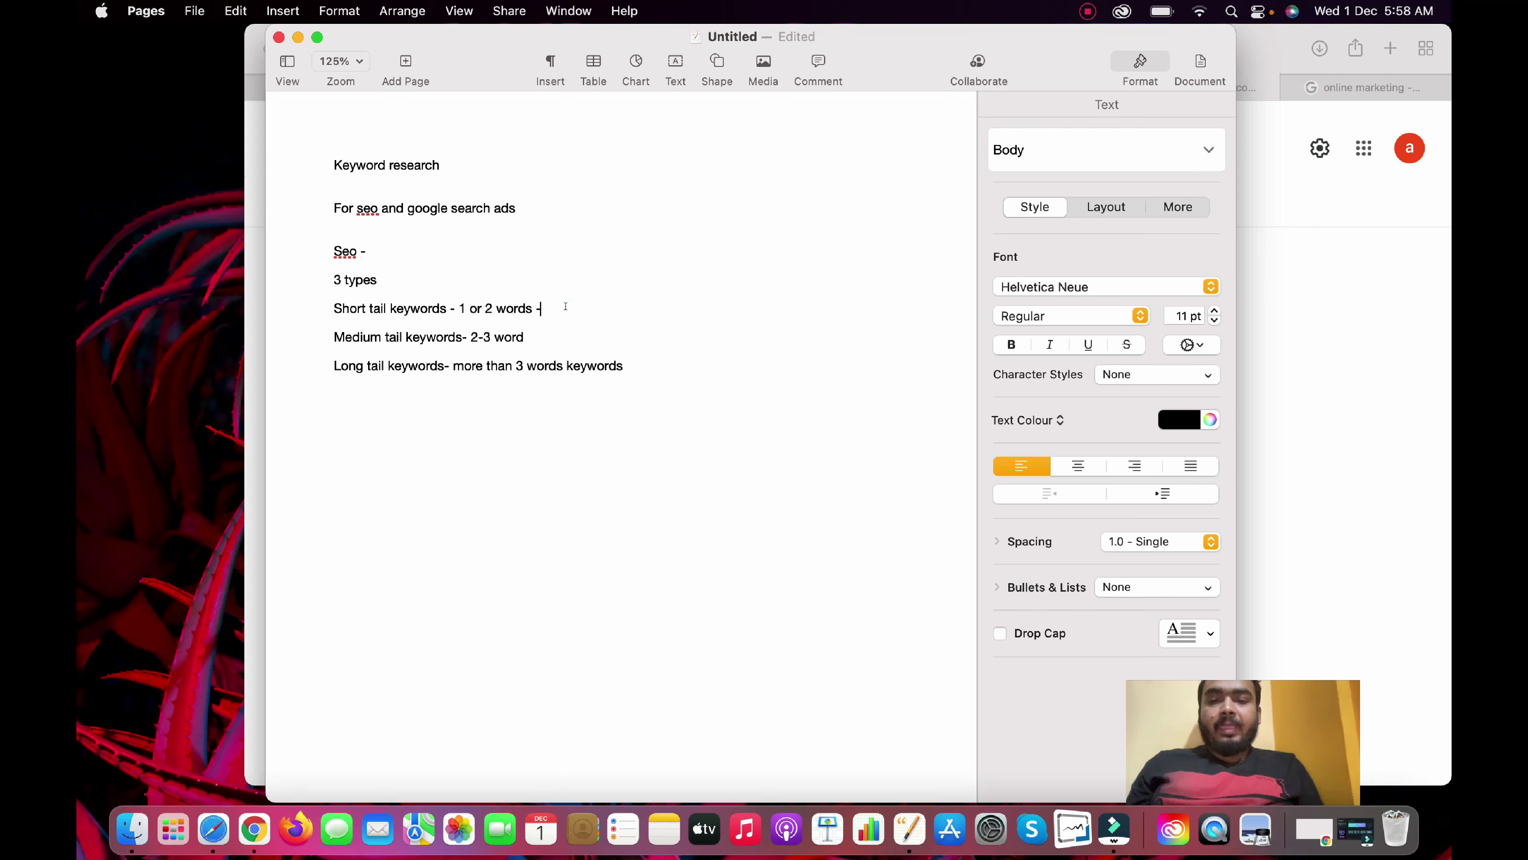
{"action": "type", "text": " dig"}
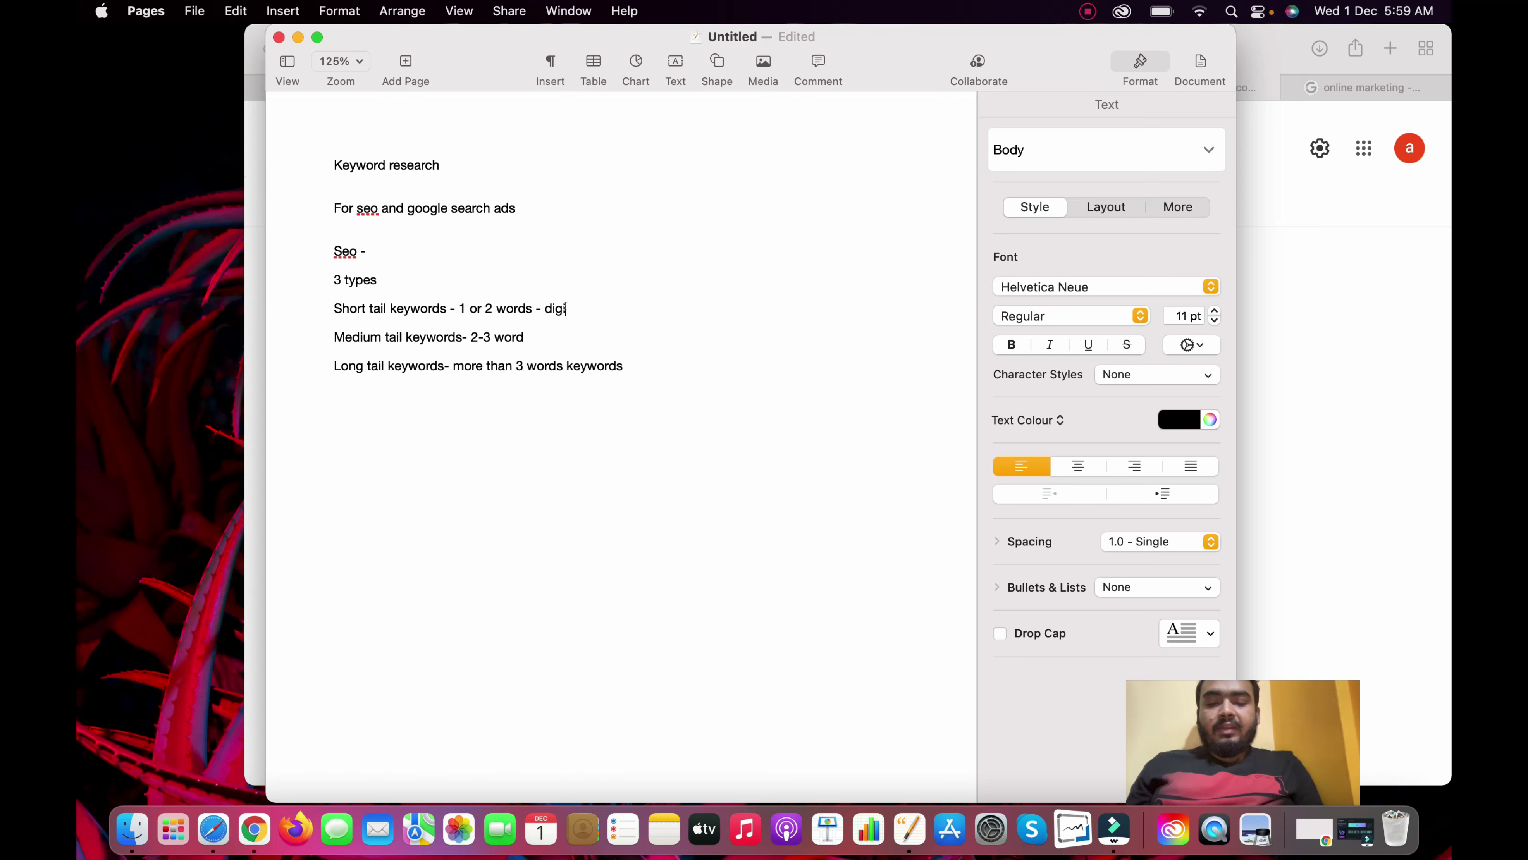
{"action": "type", "text": "ital mar"}
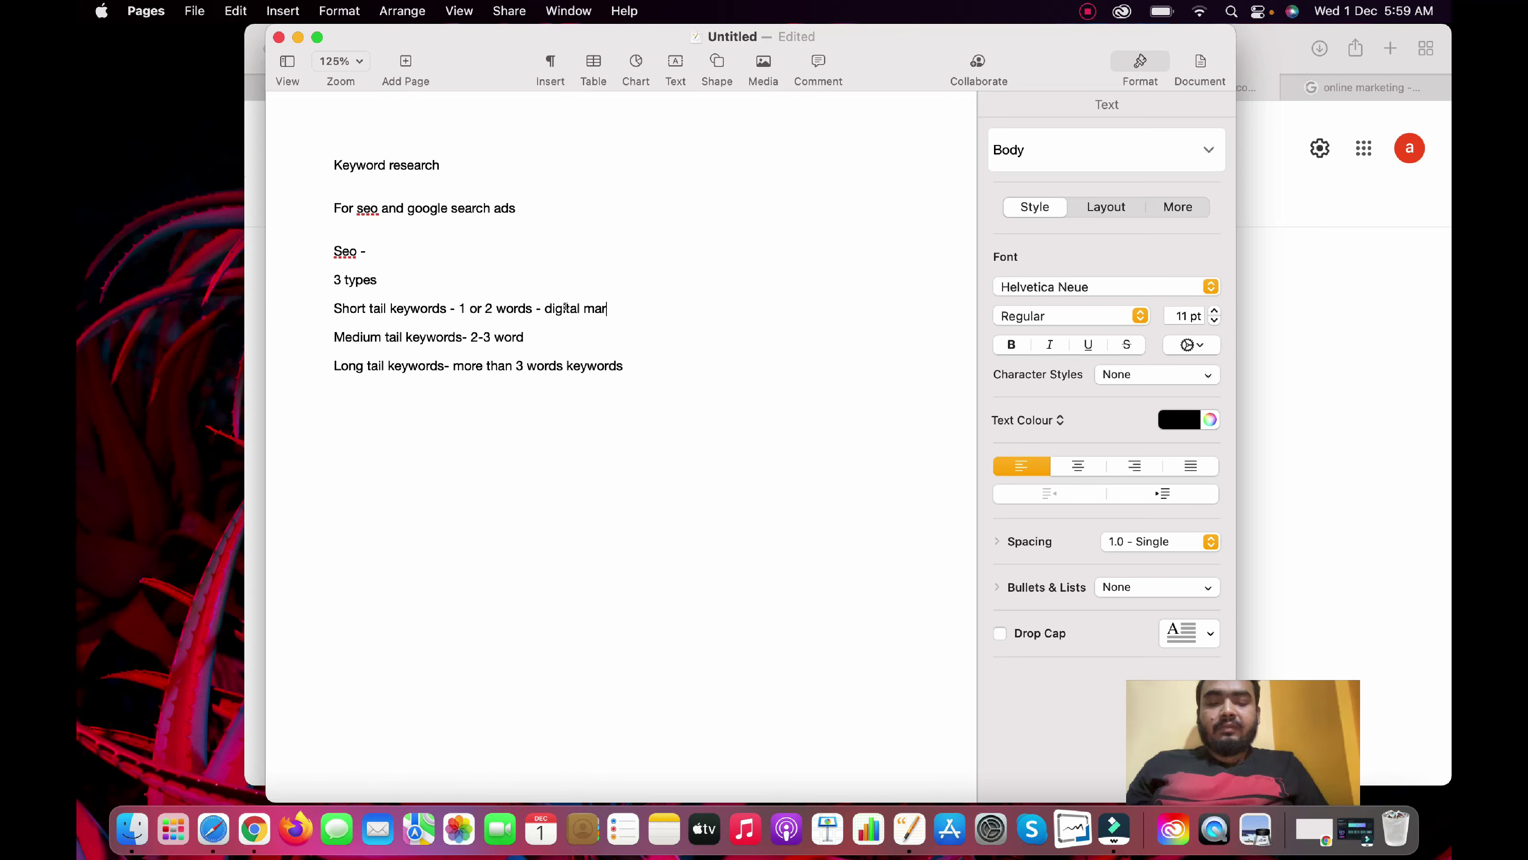
{"action": "type", "text": "keting"}
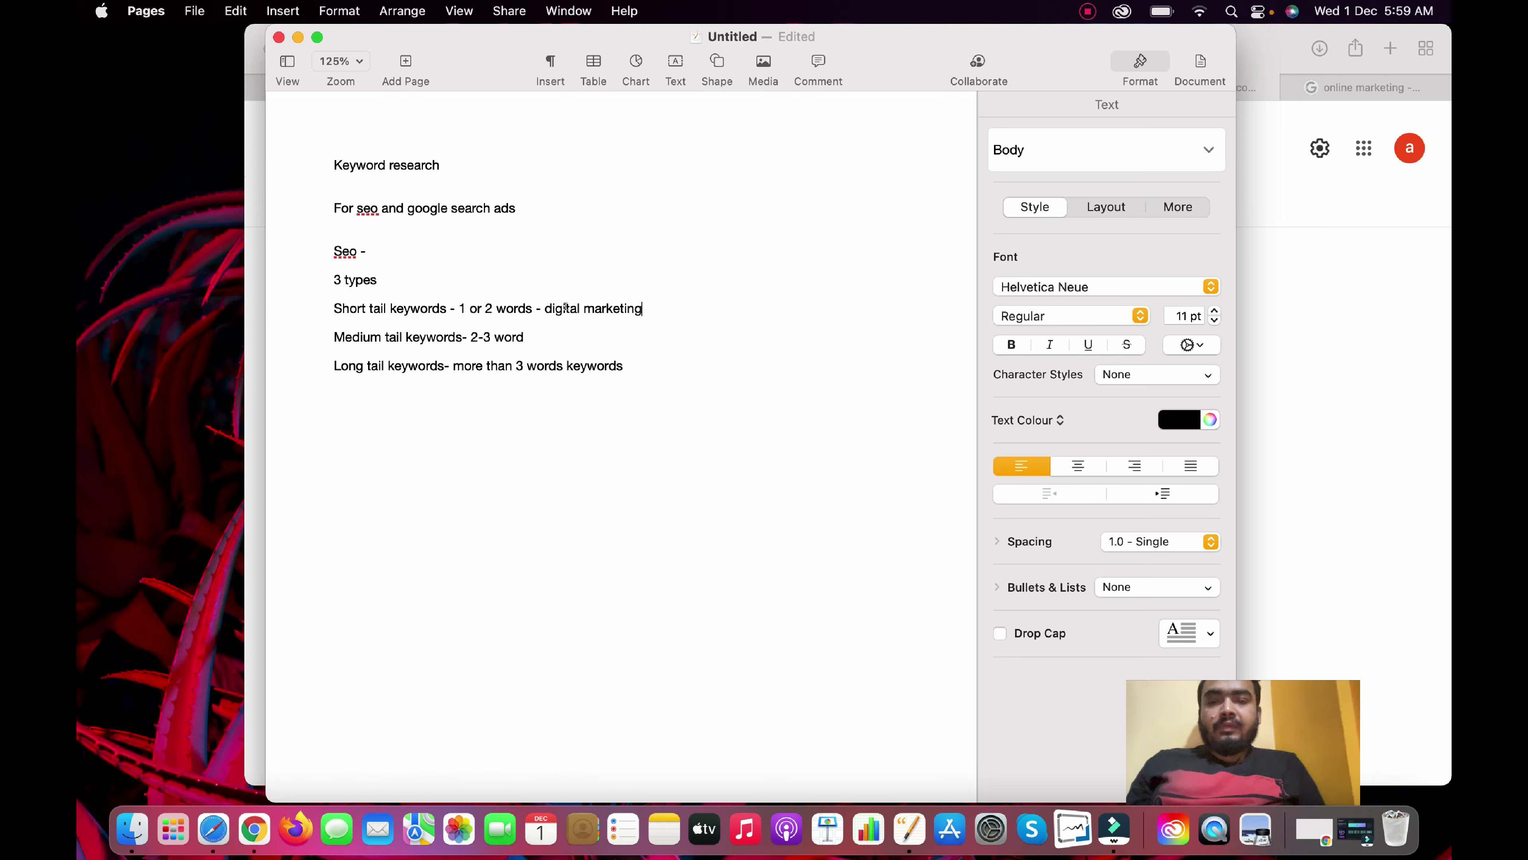
Add the example "- digital marketing course" to the end of the medium tail keywords line.
{"action": "left_click", "coordinate": [540, 334]}
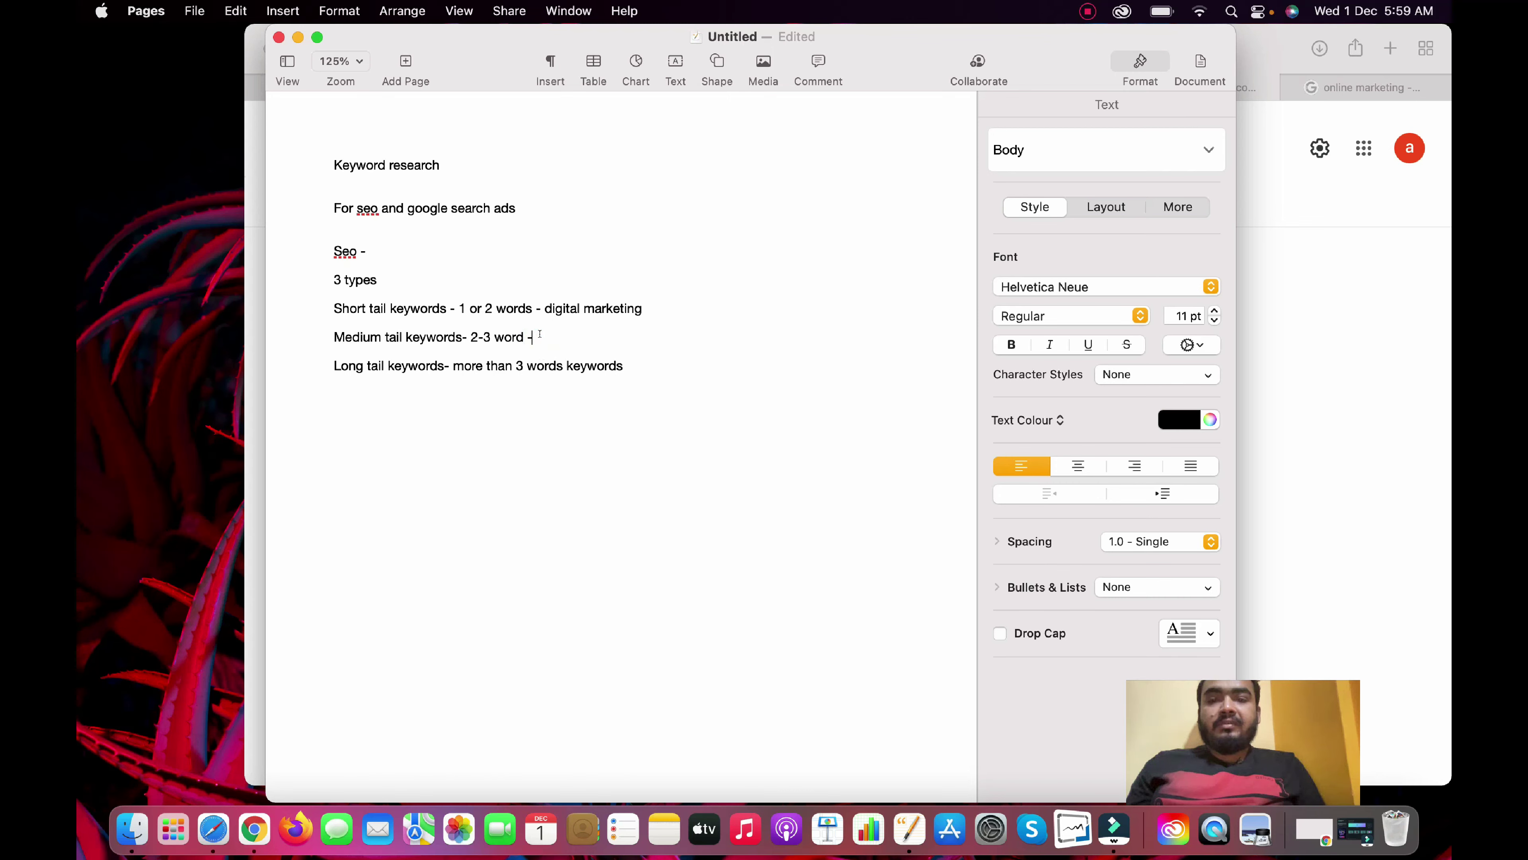
{"action": "type", "text": "digo"}
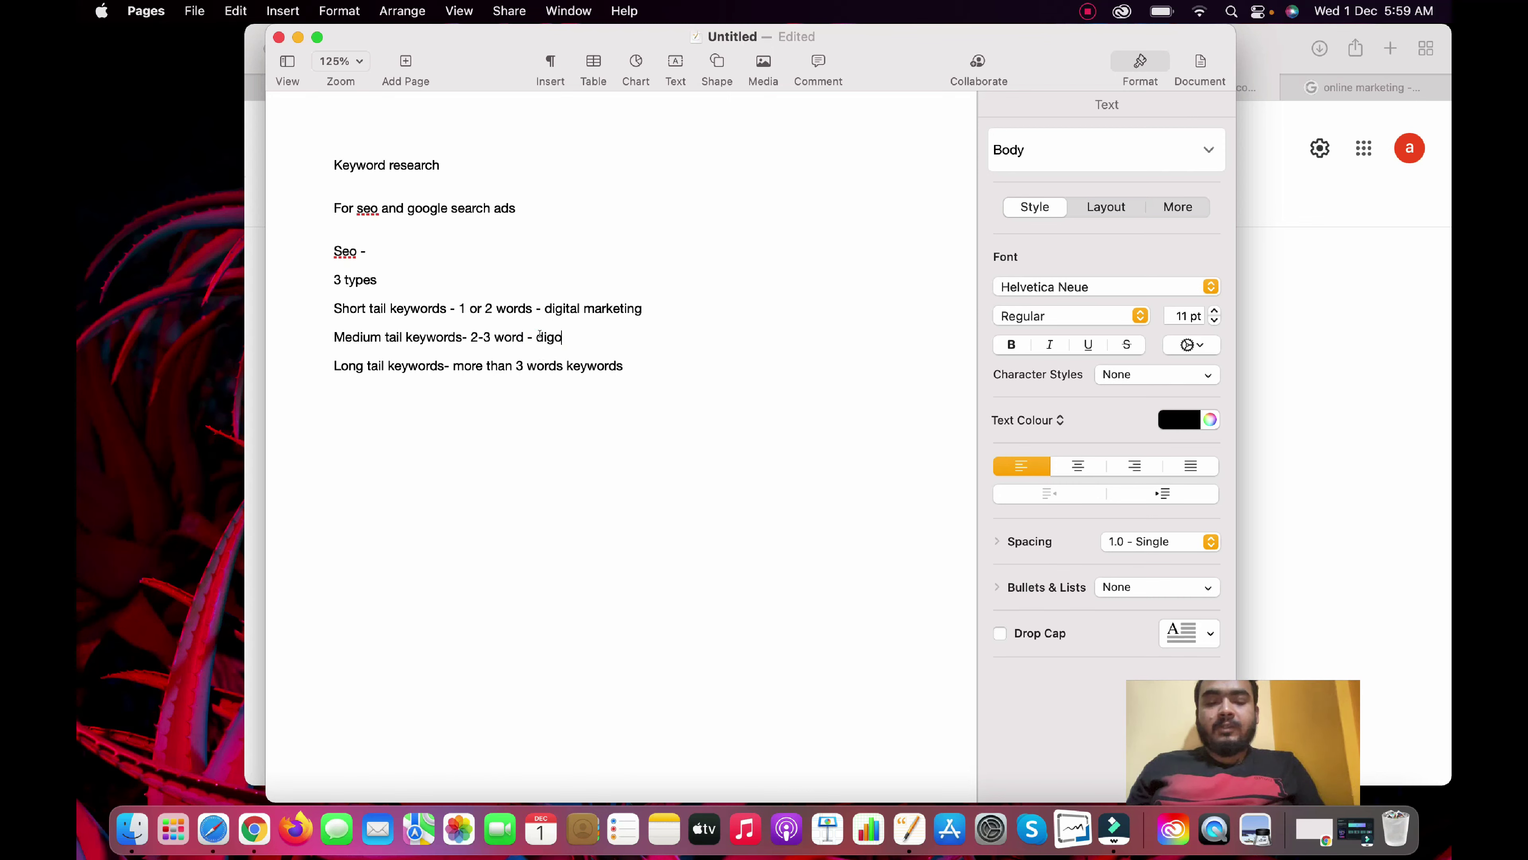
{"action": "key", "text": "BackSpace"}
{"action": "type", "text": "ital "}
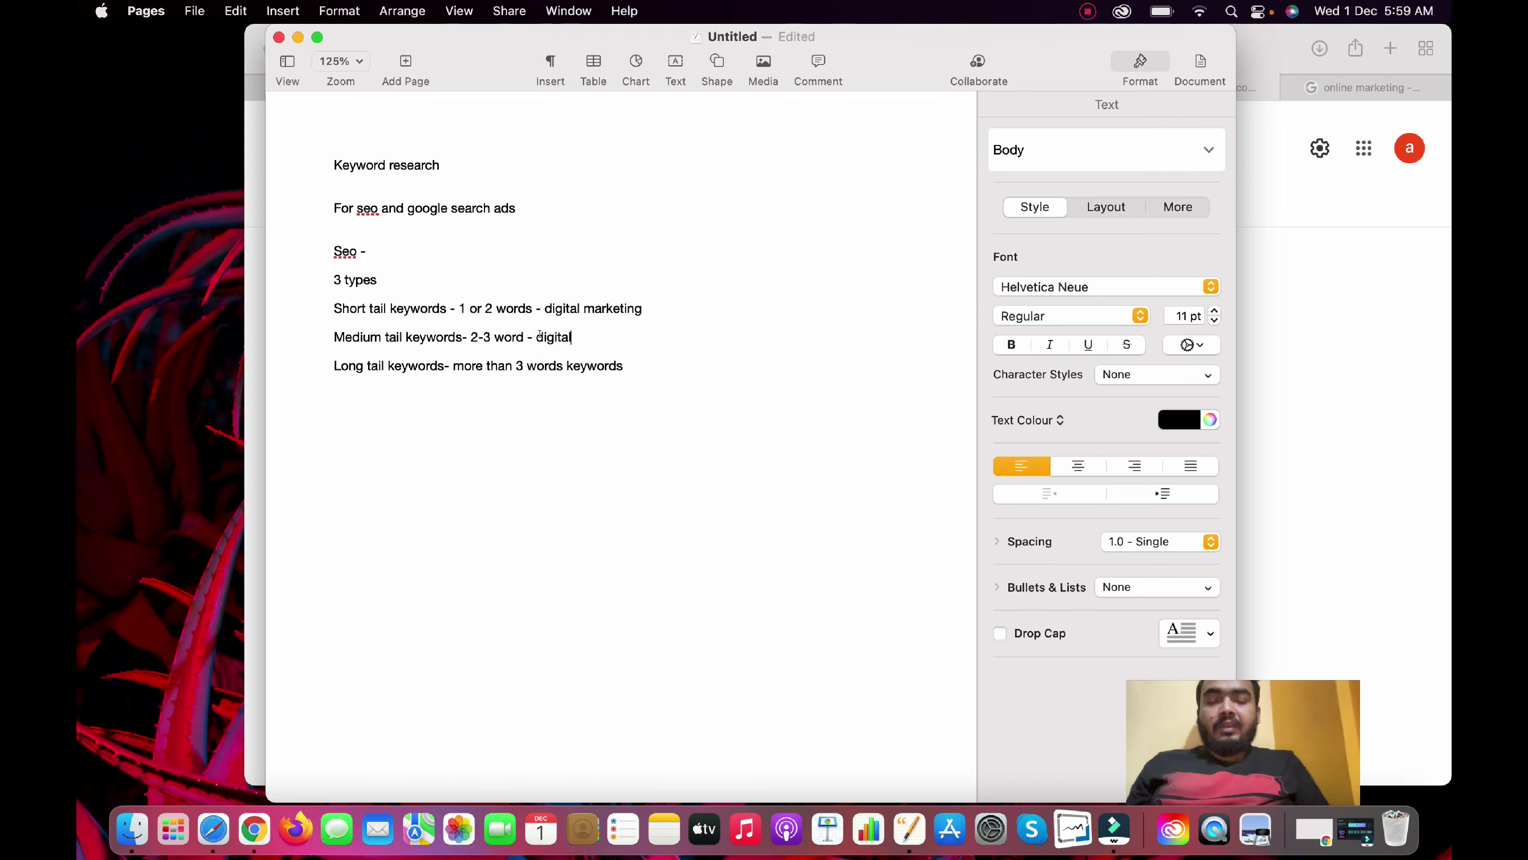
{"action": "type", "text": "mar"}
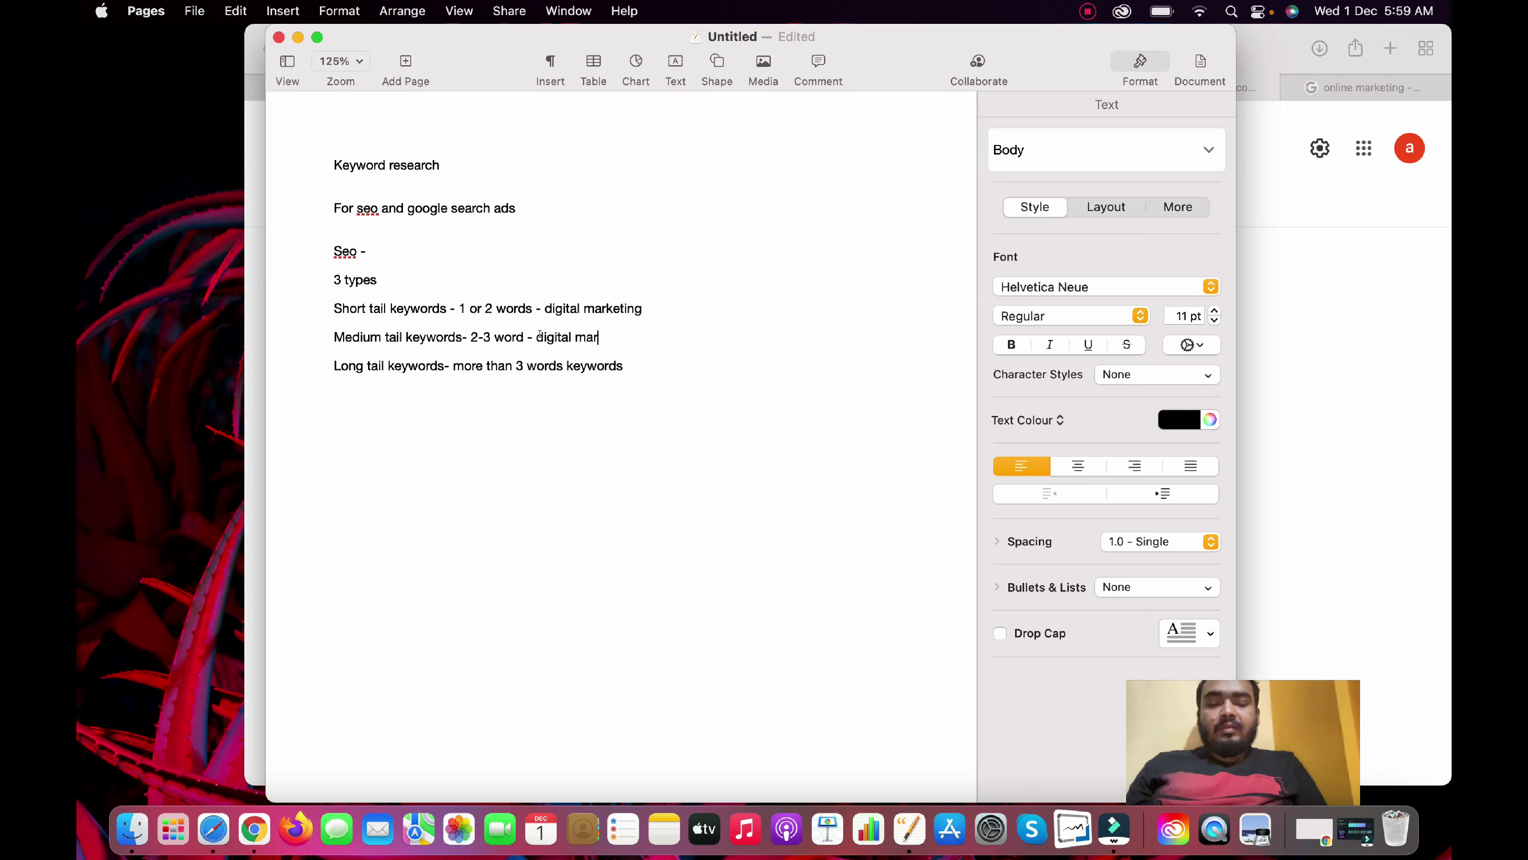
{"action": "type", "text": "keting "}
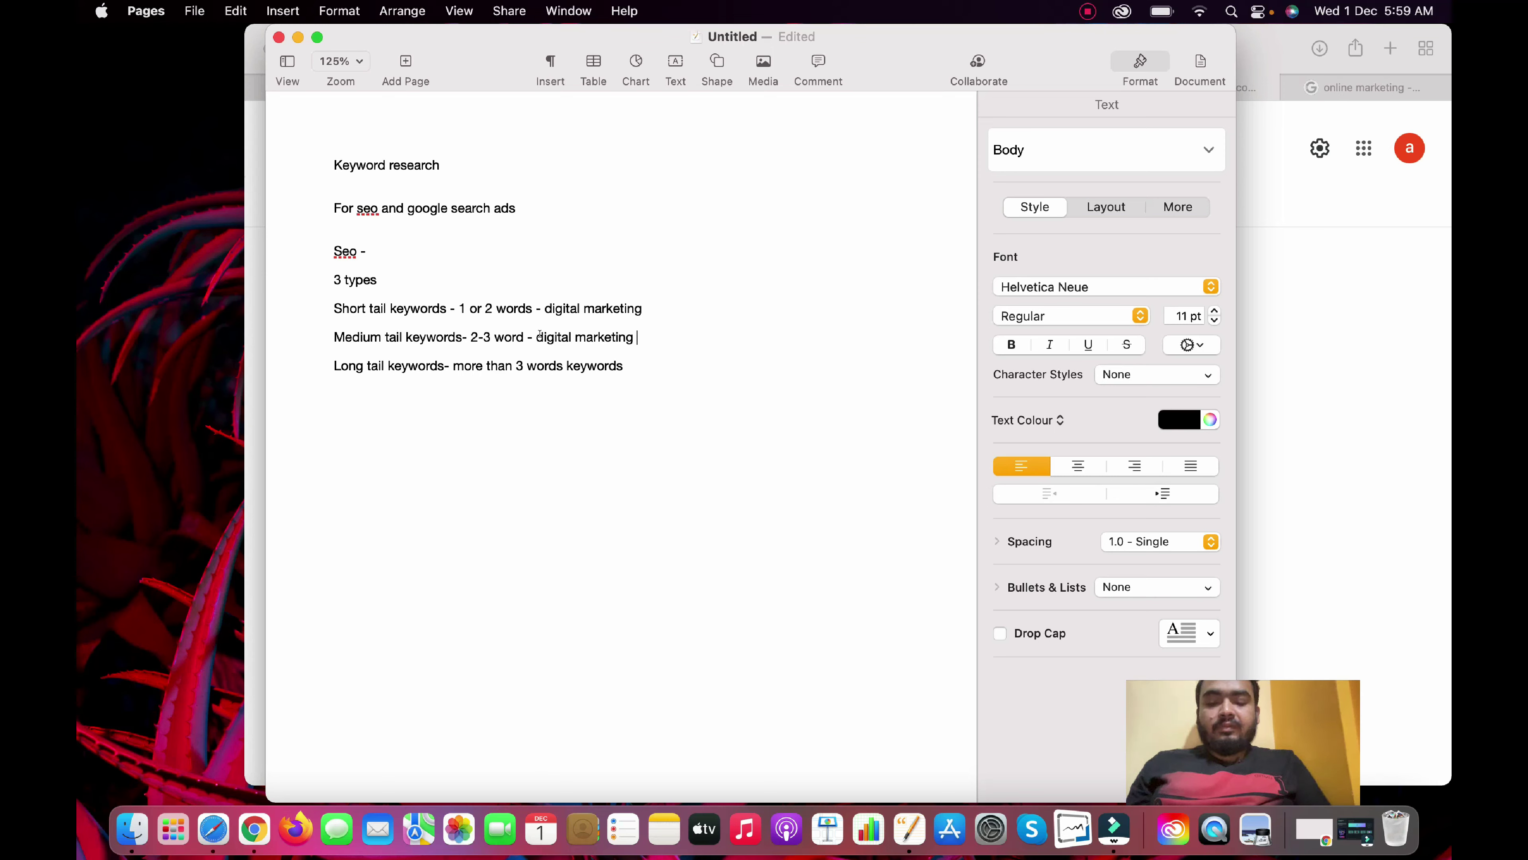
{"action": "type", "text": "course"}
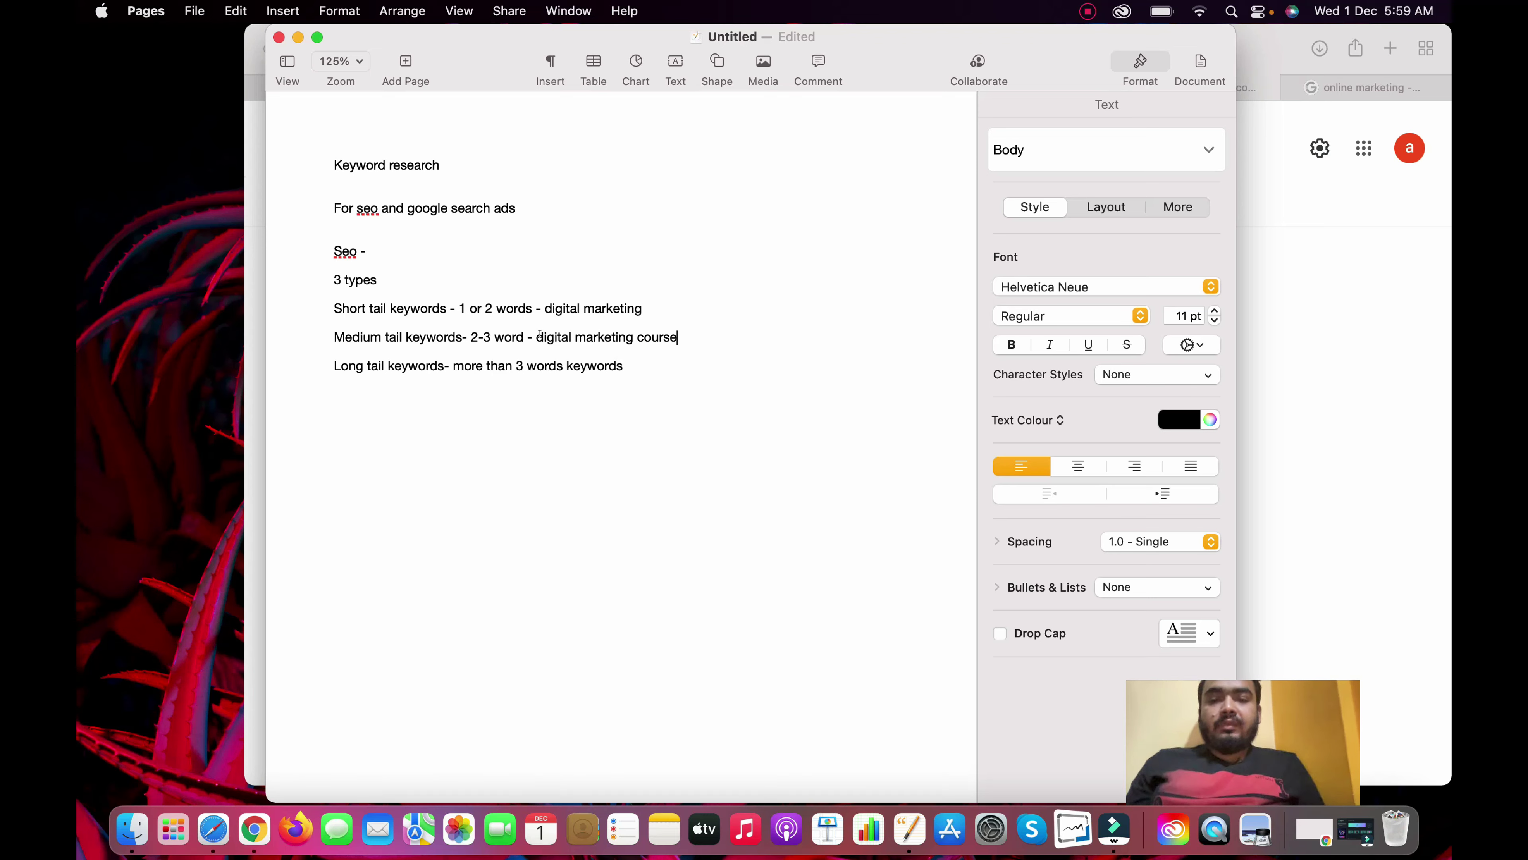
Add the example "- digital marketing course in India" to the end of the long tail keywords line.
{"action": "left_click", "coordinate": [636, 369]}
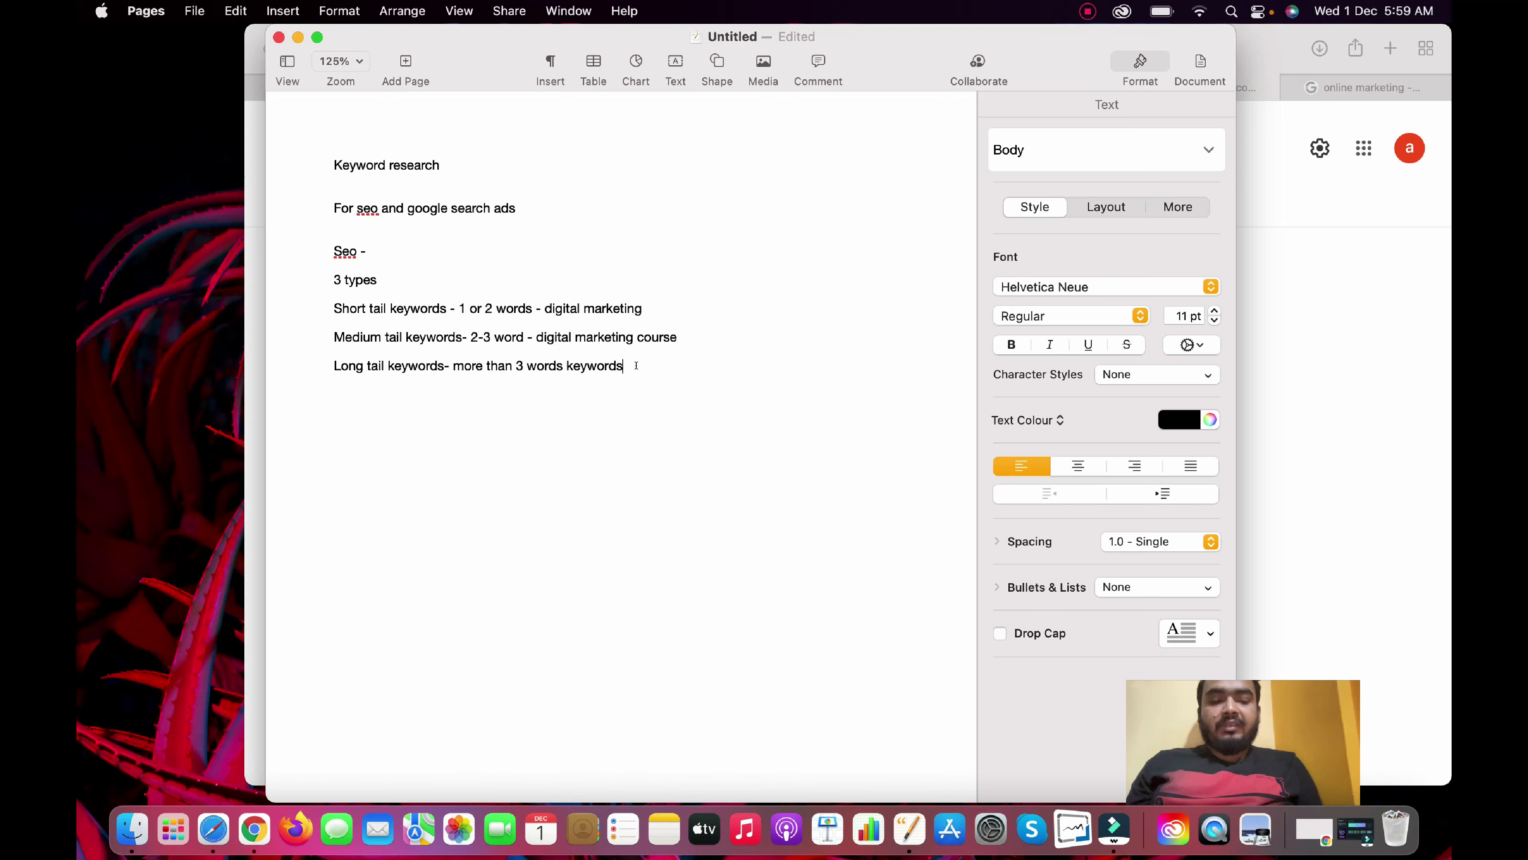
{"action": "type", "text": "- "}
{"action": "type", "text": "di"}
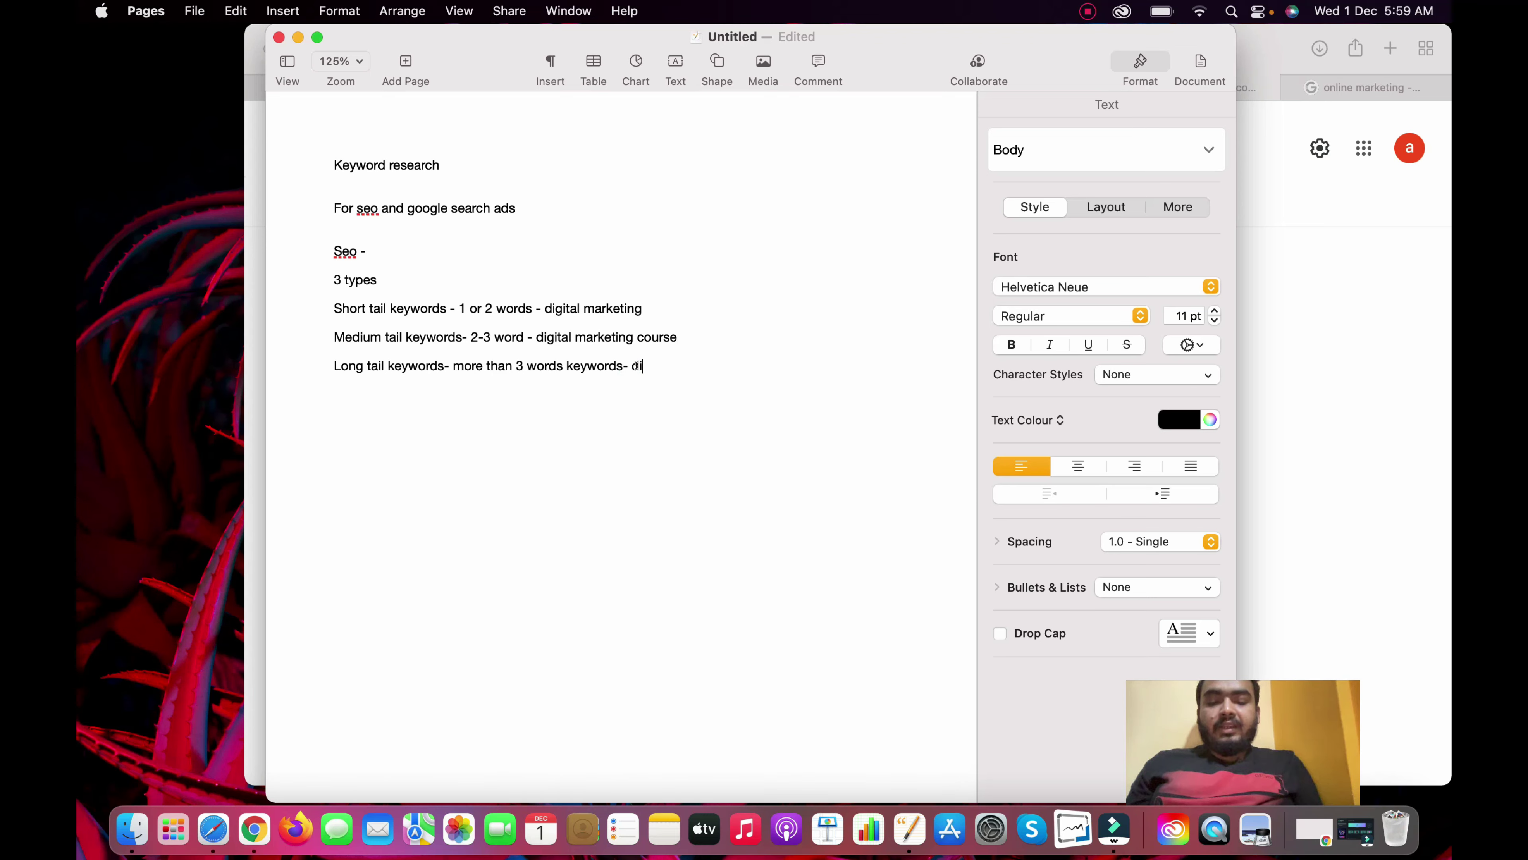
{"action": "type", "text": "gital "}
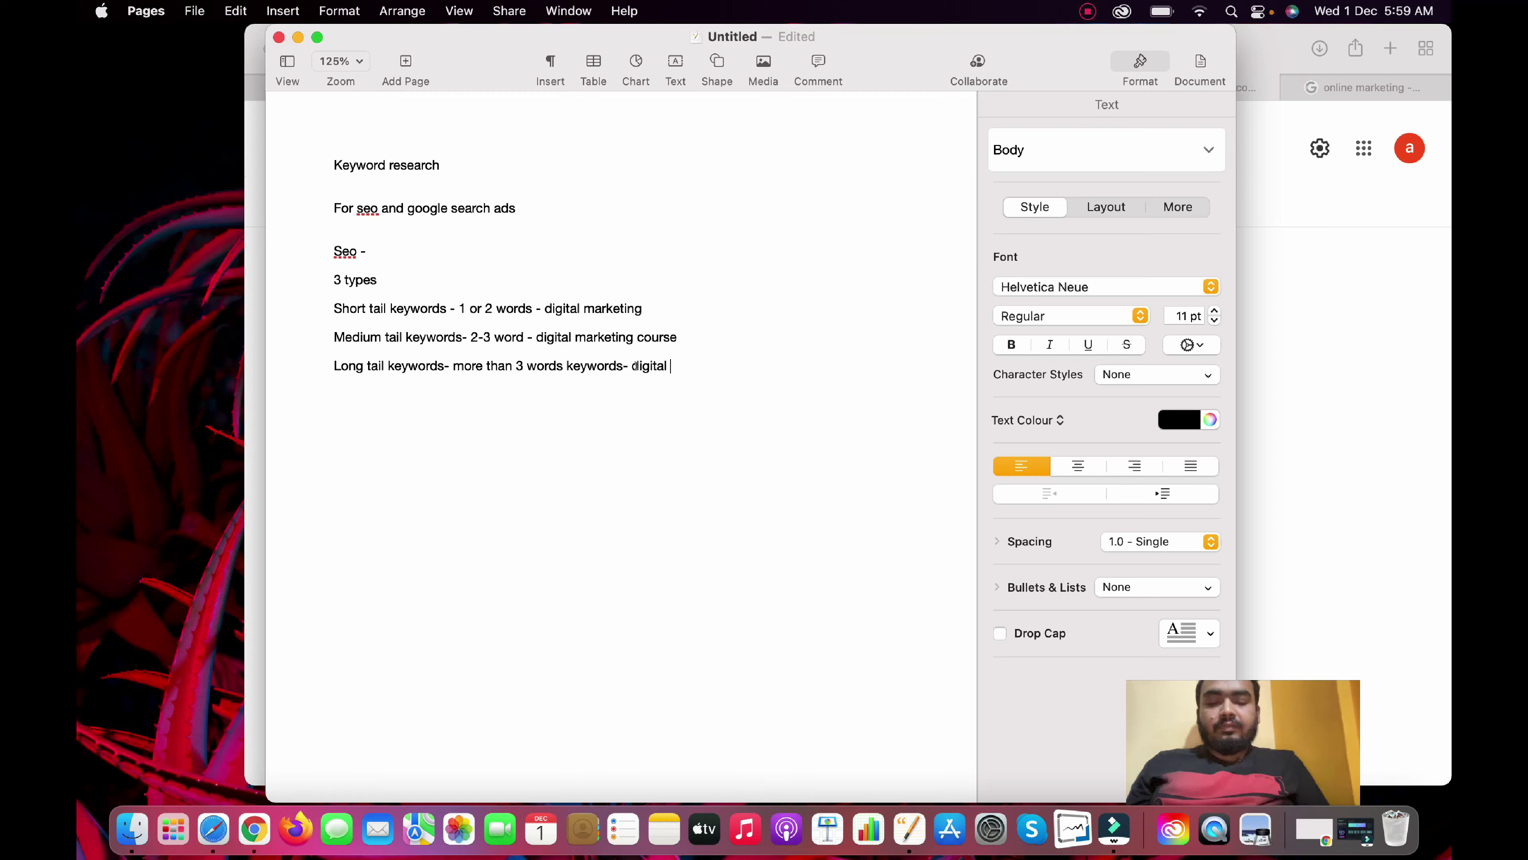
{"action": "type", "text": "marketing "}
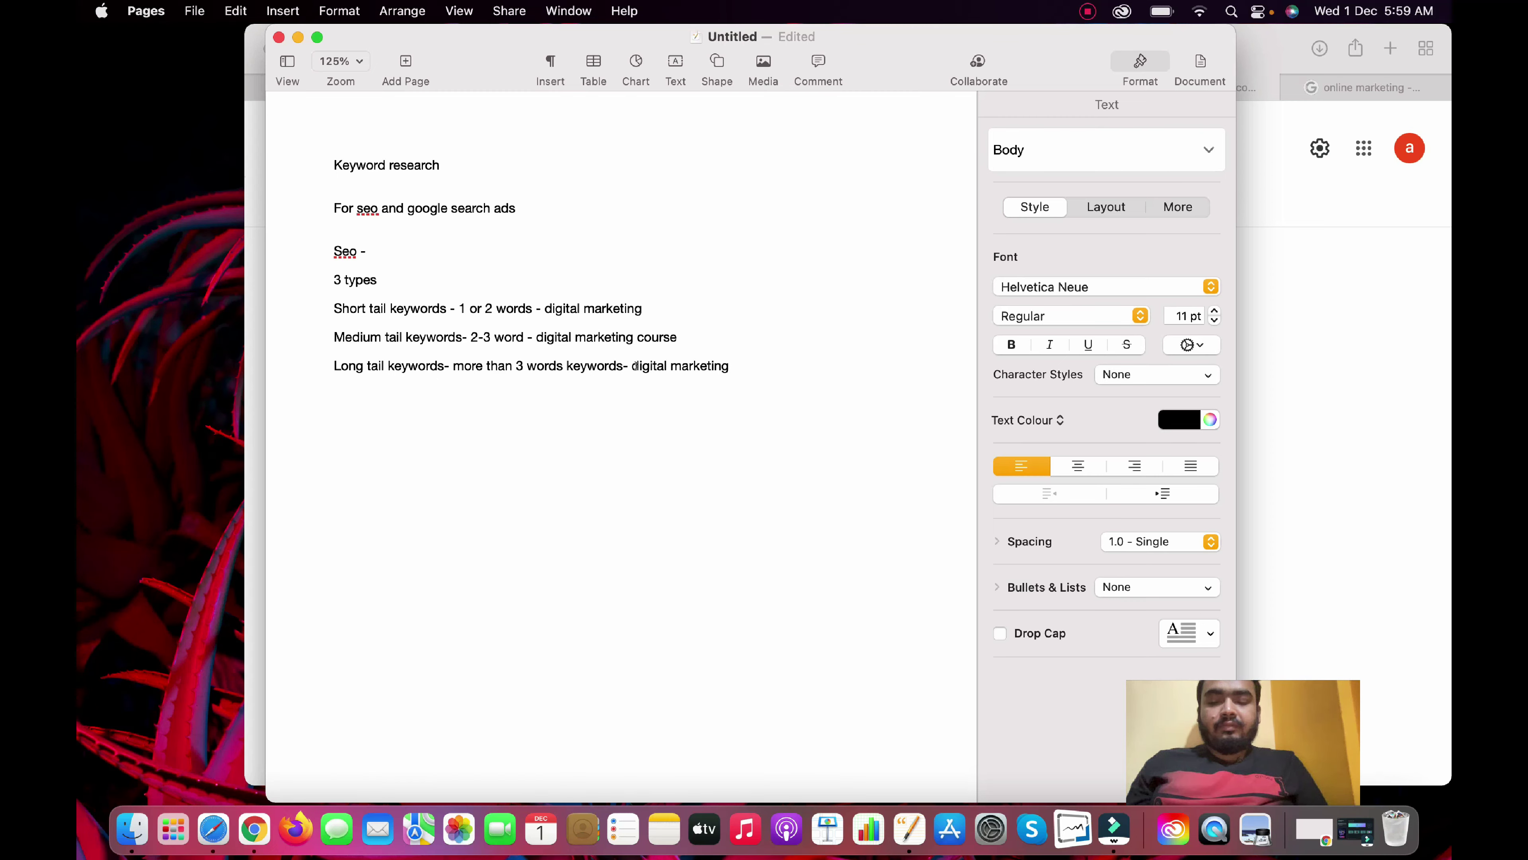
{"action": "type", "text": "cous"}
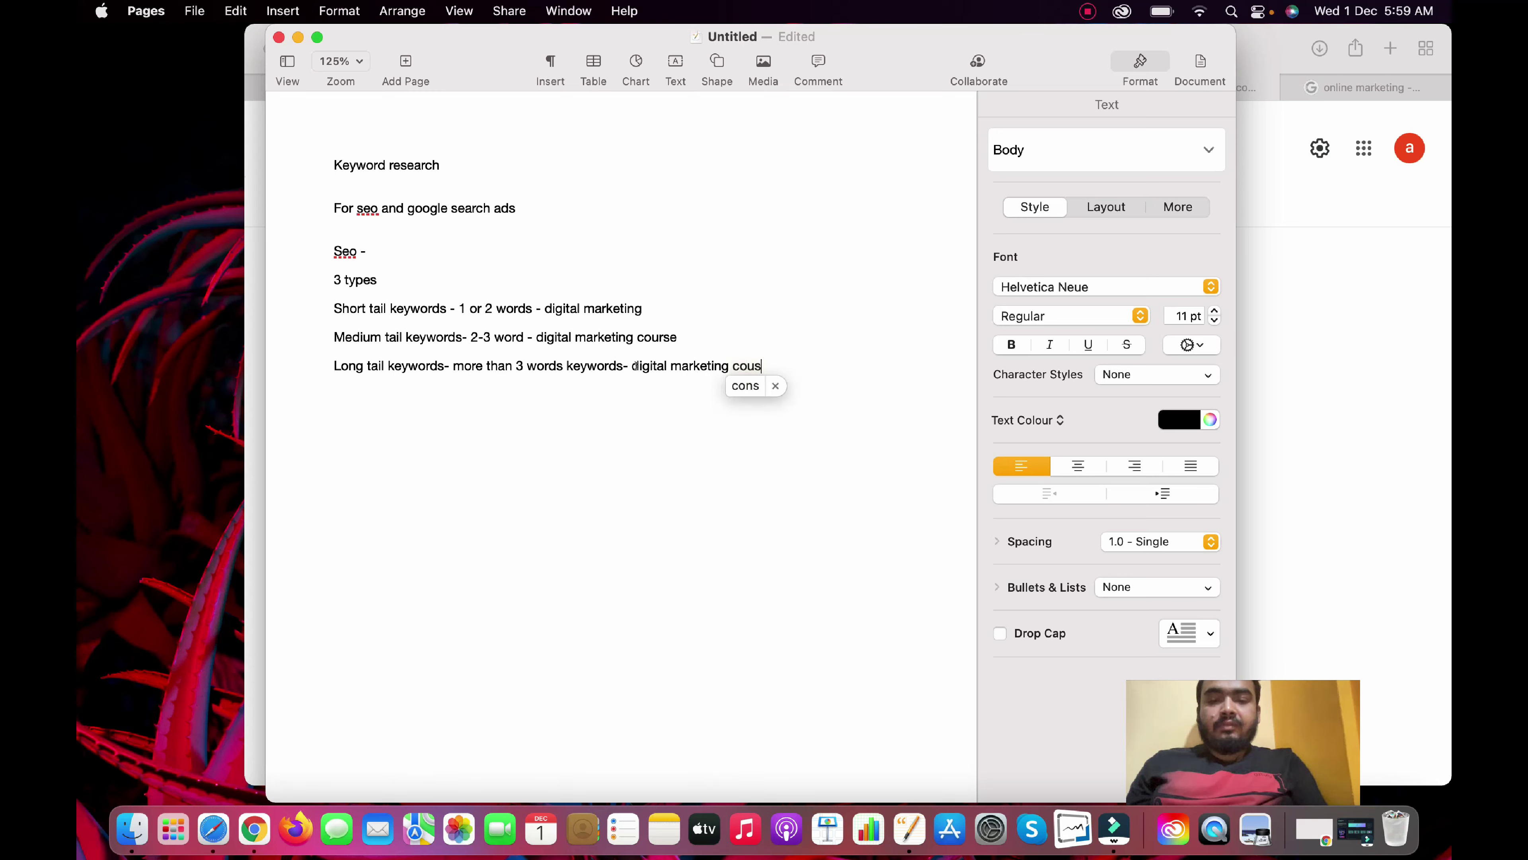
{"action": "type", "text": "e"}
{"action": "key", "text": "BackSpace"}
{"action": "key", "text": "BackSpace"}
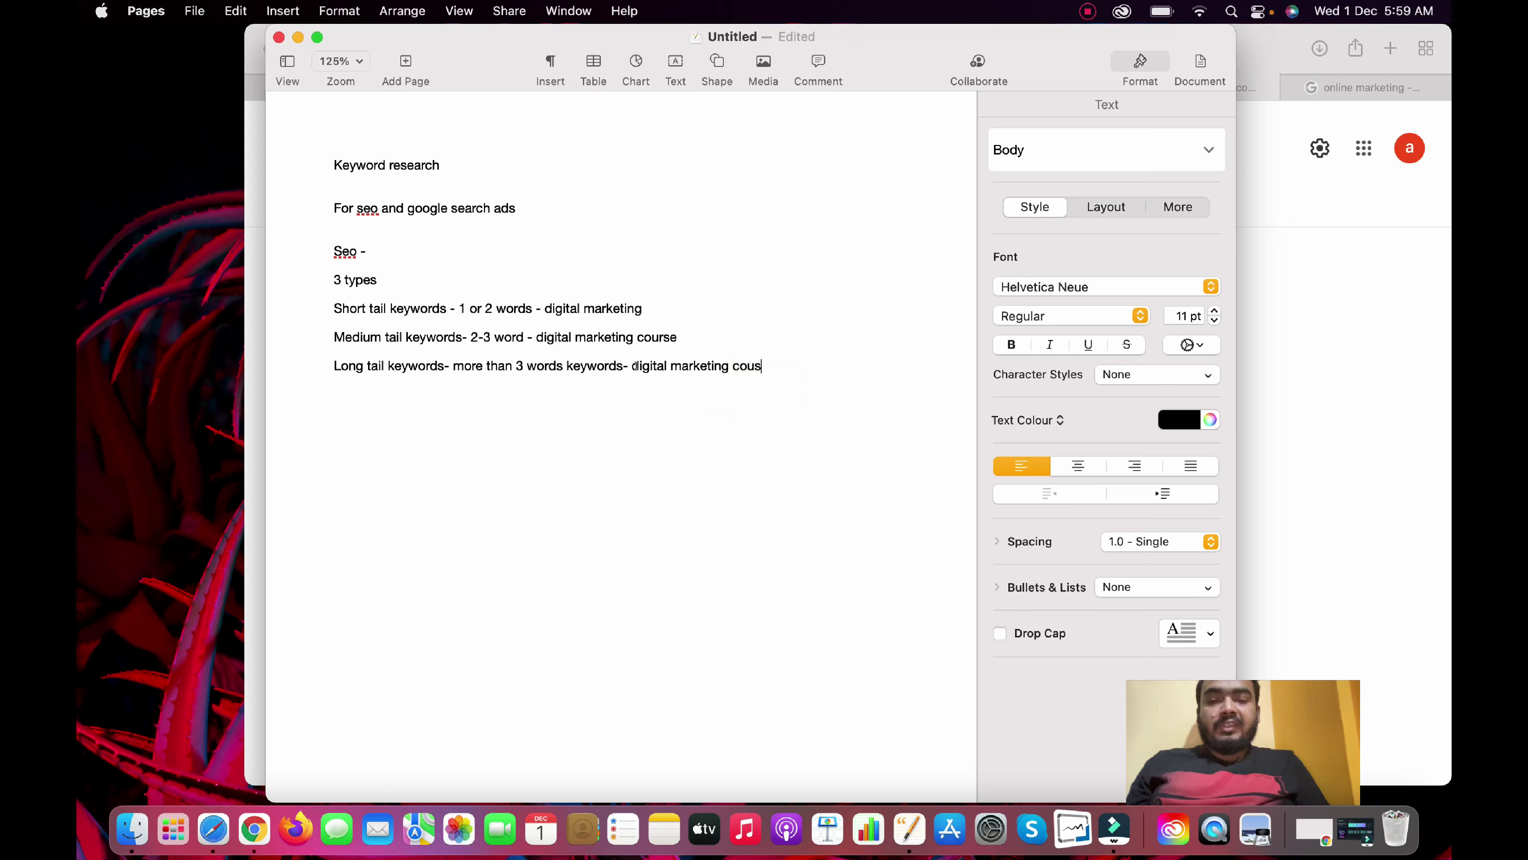
{"action": "type", "text": "rse"}
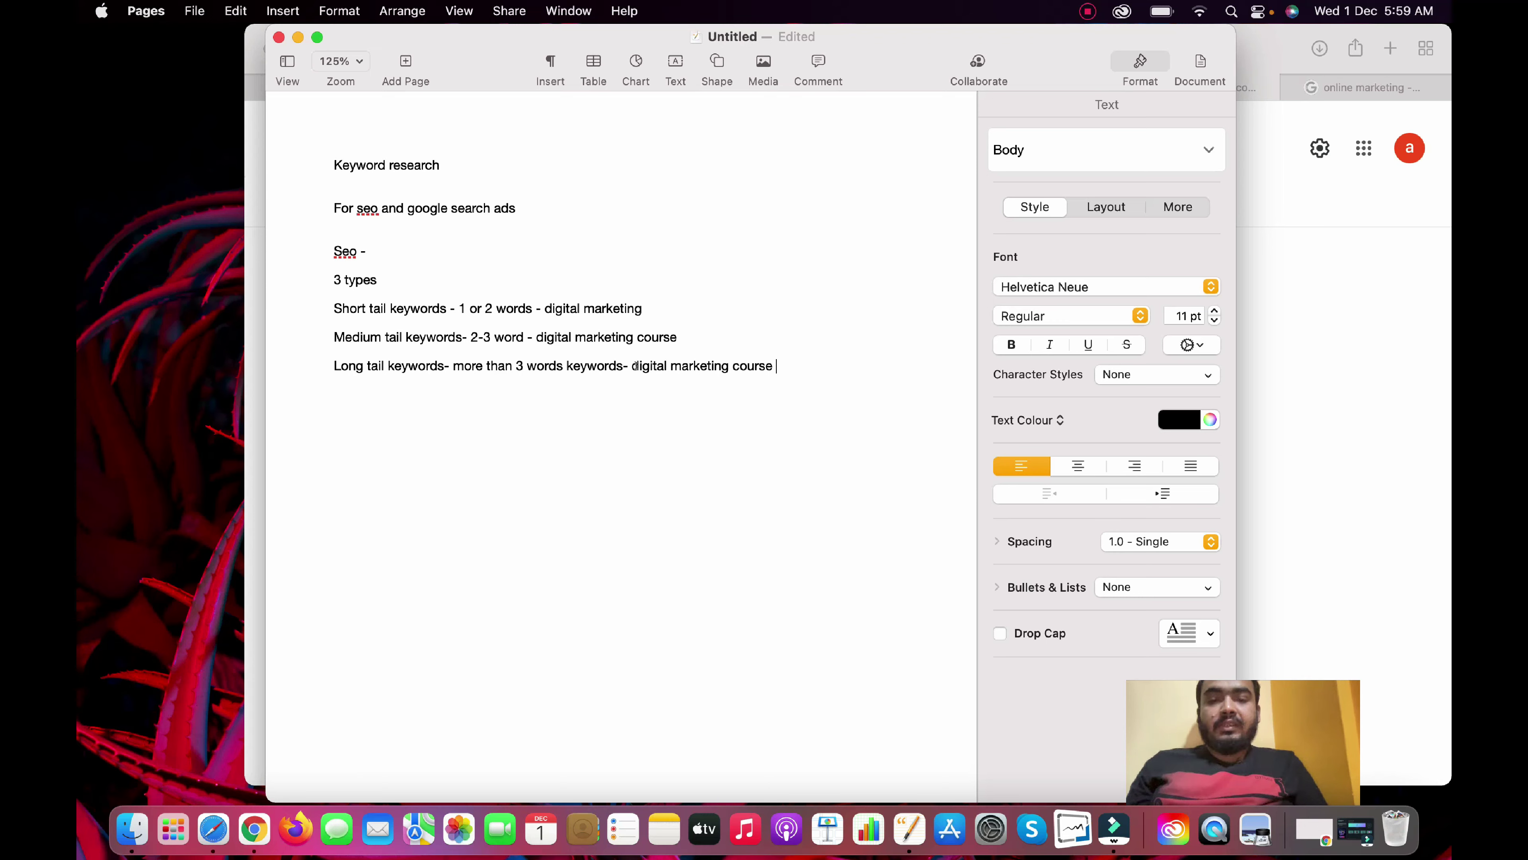
{"action": "type", "text": " in in"}
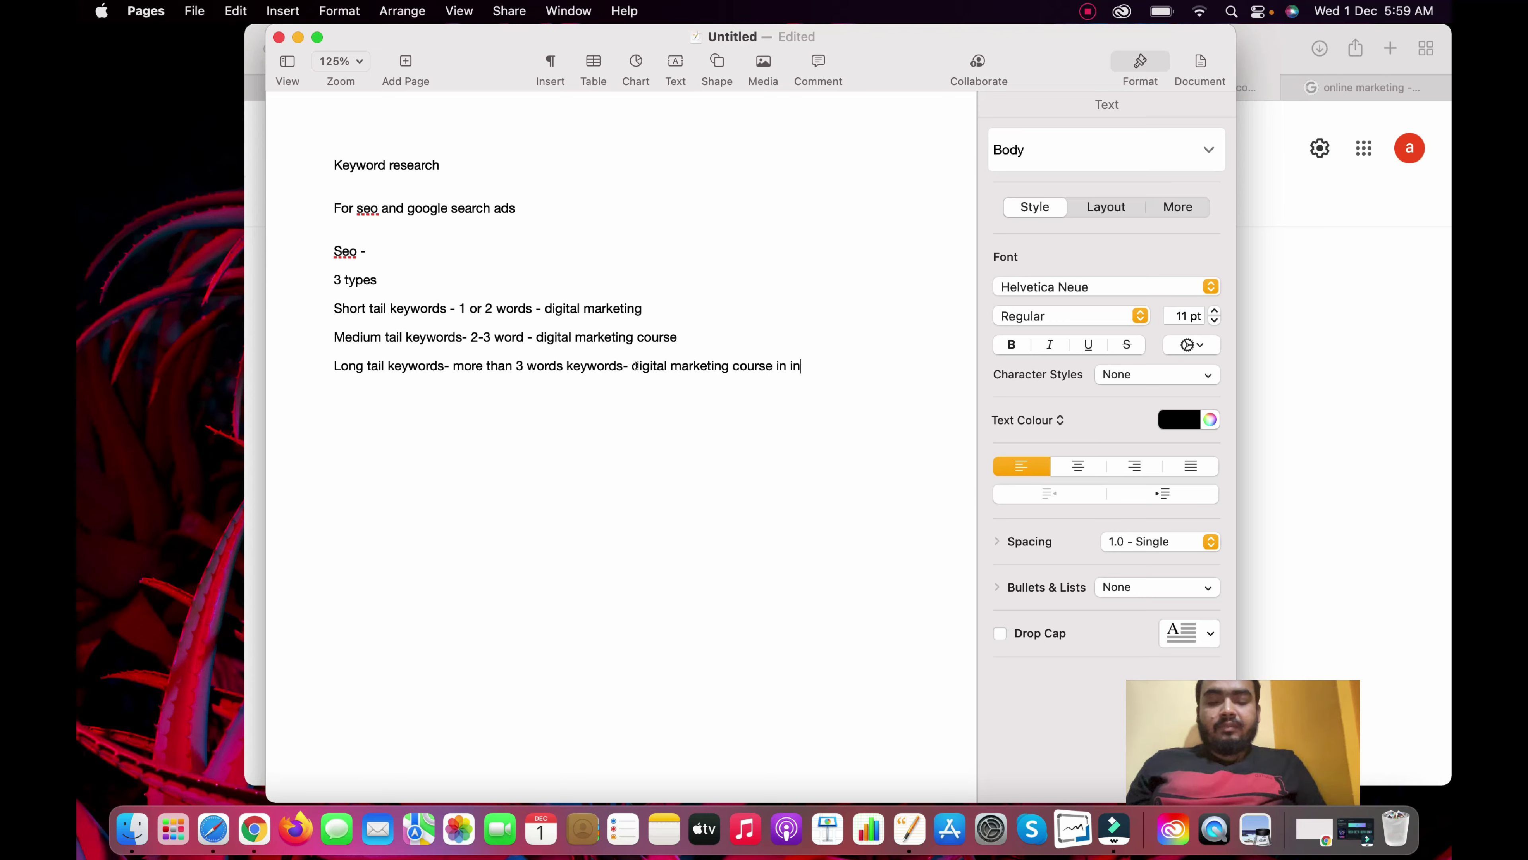
{"action": "type", "text": "dia"}
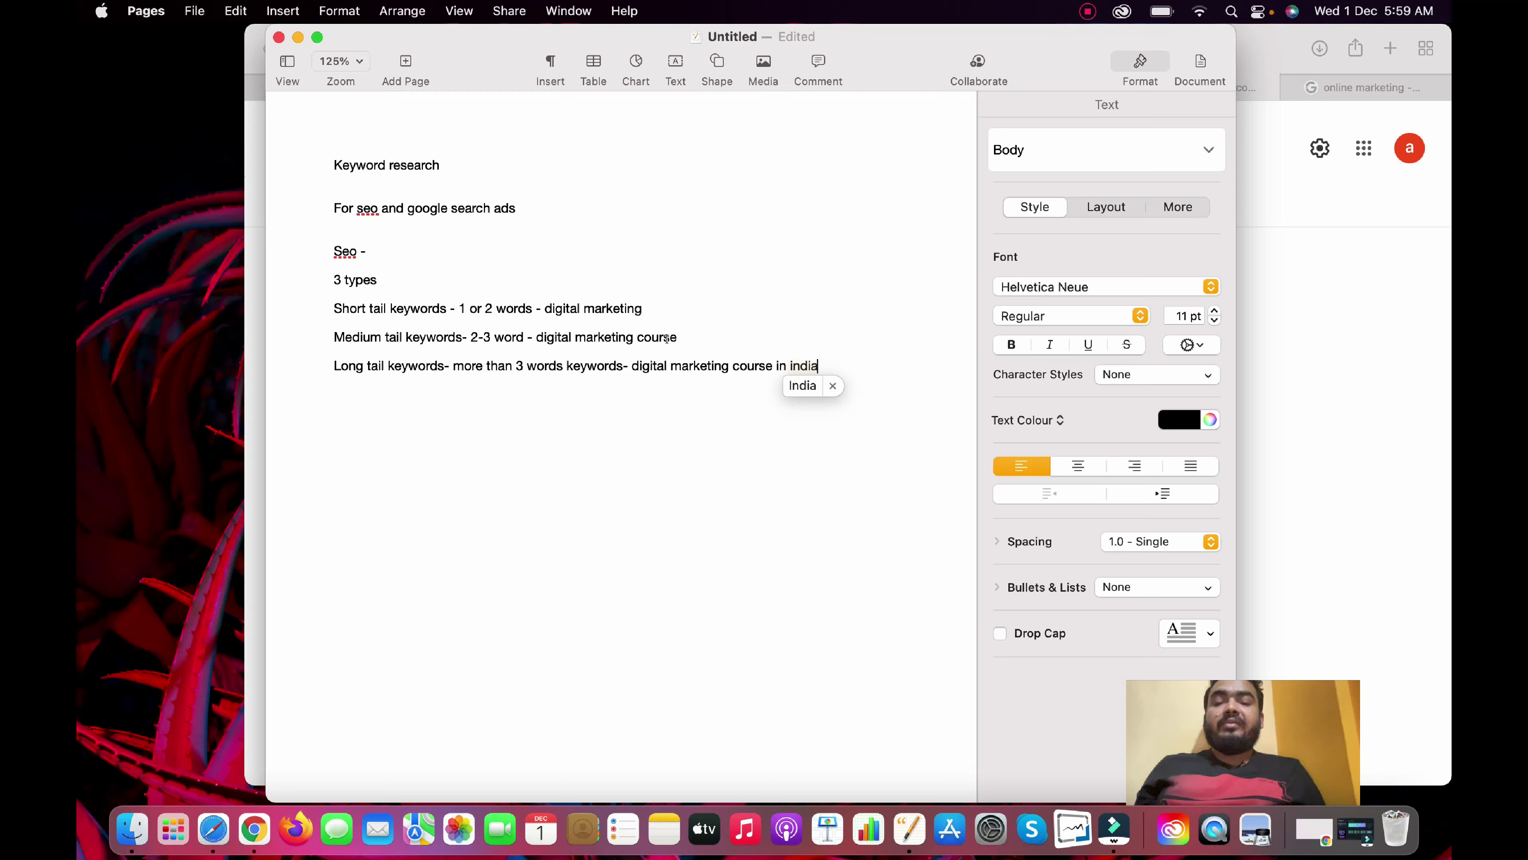
{"action": "left_click", "coordinate": [795, 321]}
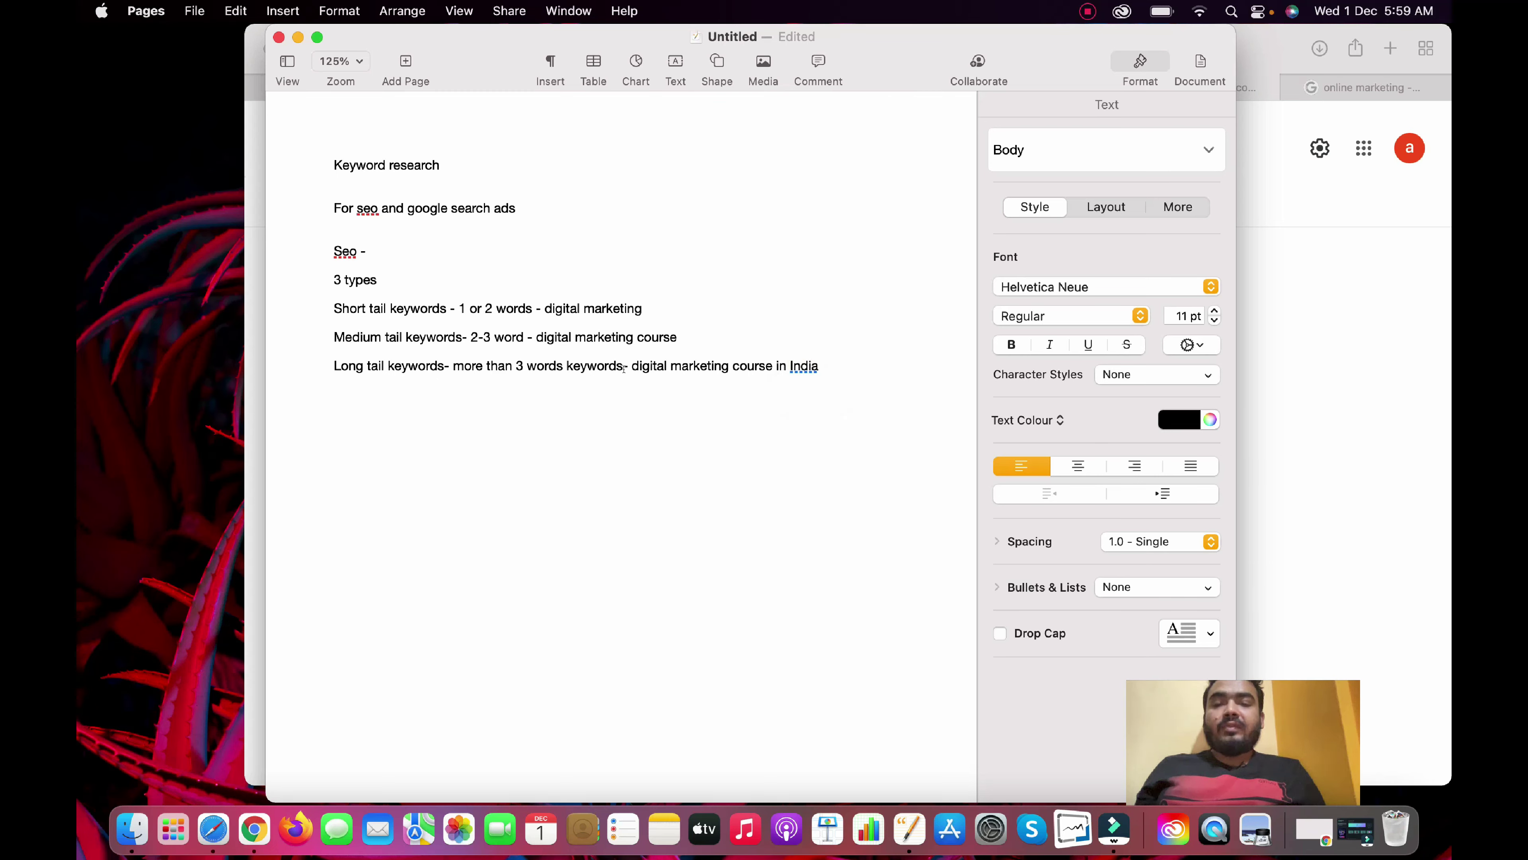
{"action": "left_click_drag", "start_coordinate": [630, 364], "coordinate": [821, 371]}
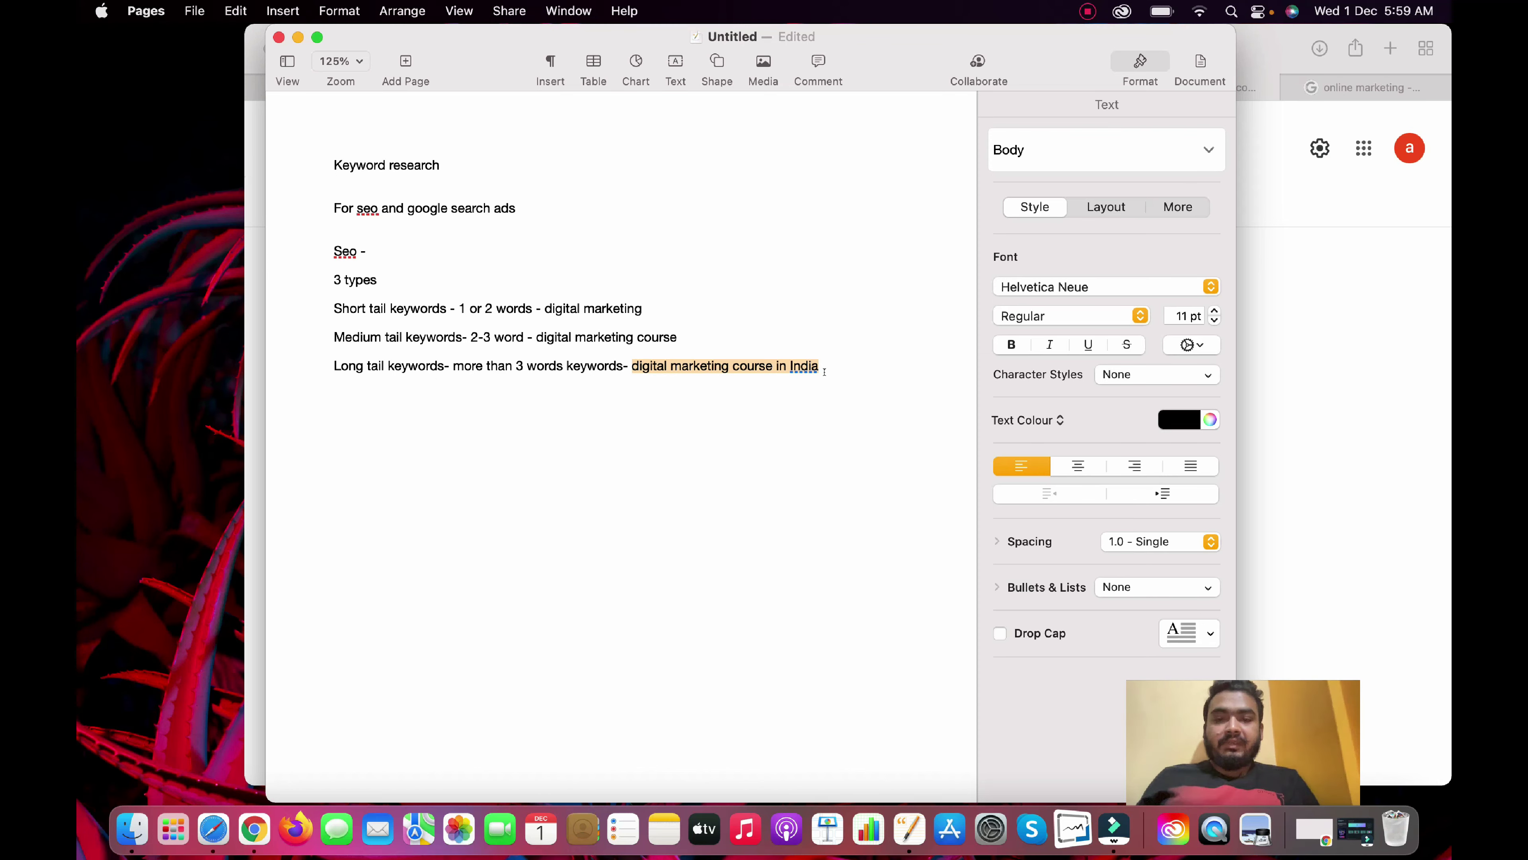
Add the line "Search ads and text ads" below the long tail keywords line, leaving one blank line between them.
{"action": "left_click", "coordinate": [824, 371]}
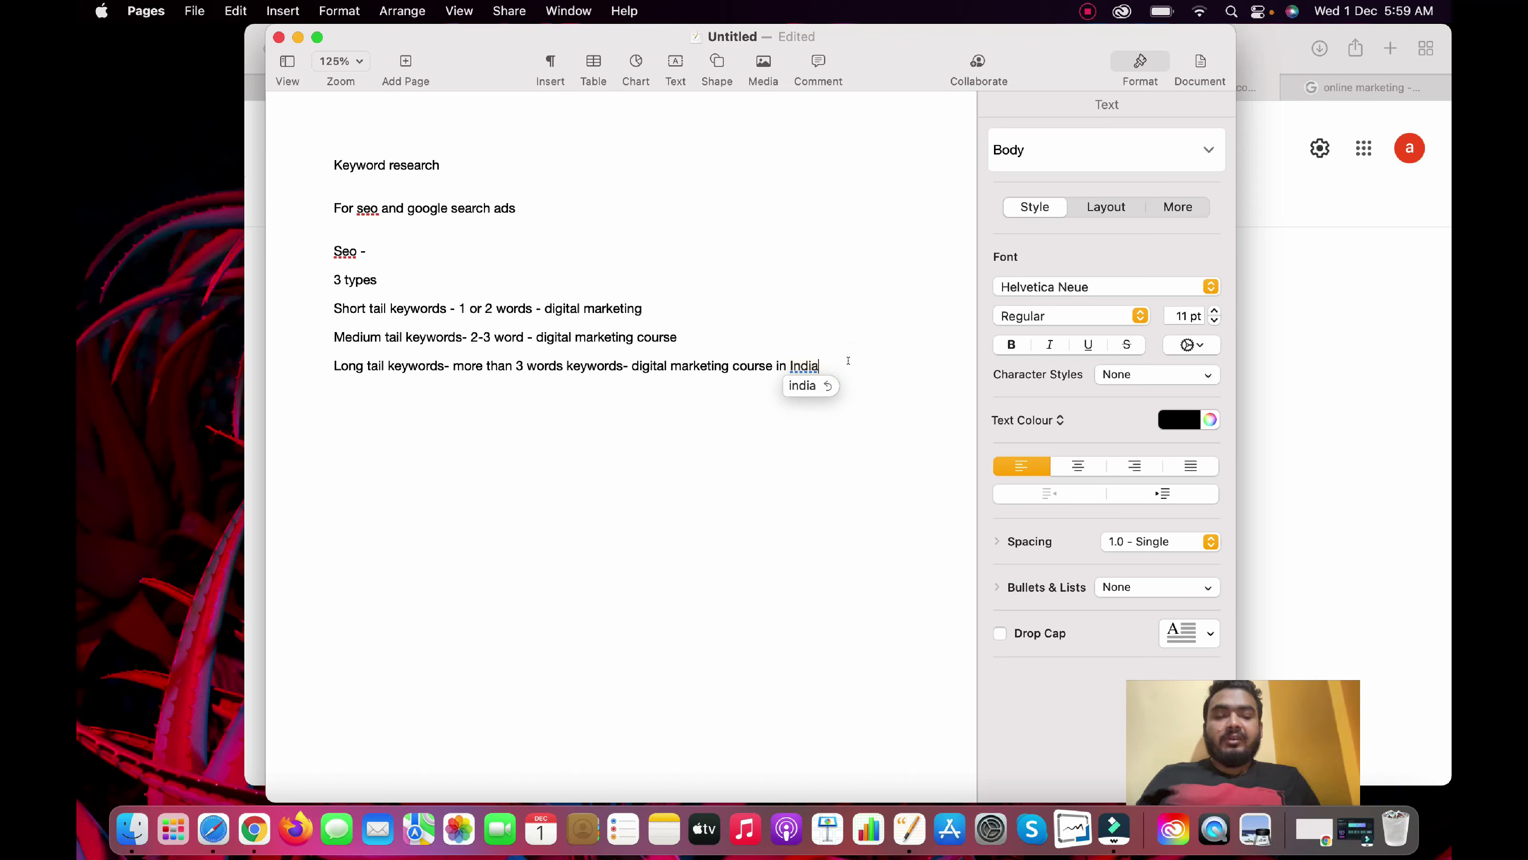
{"action": "key", "text": "Return"}
{"action": "key", "text": "Return"}
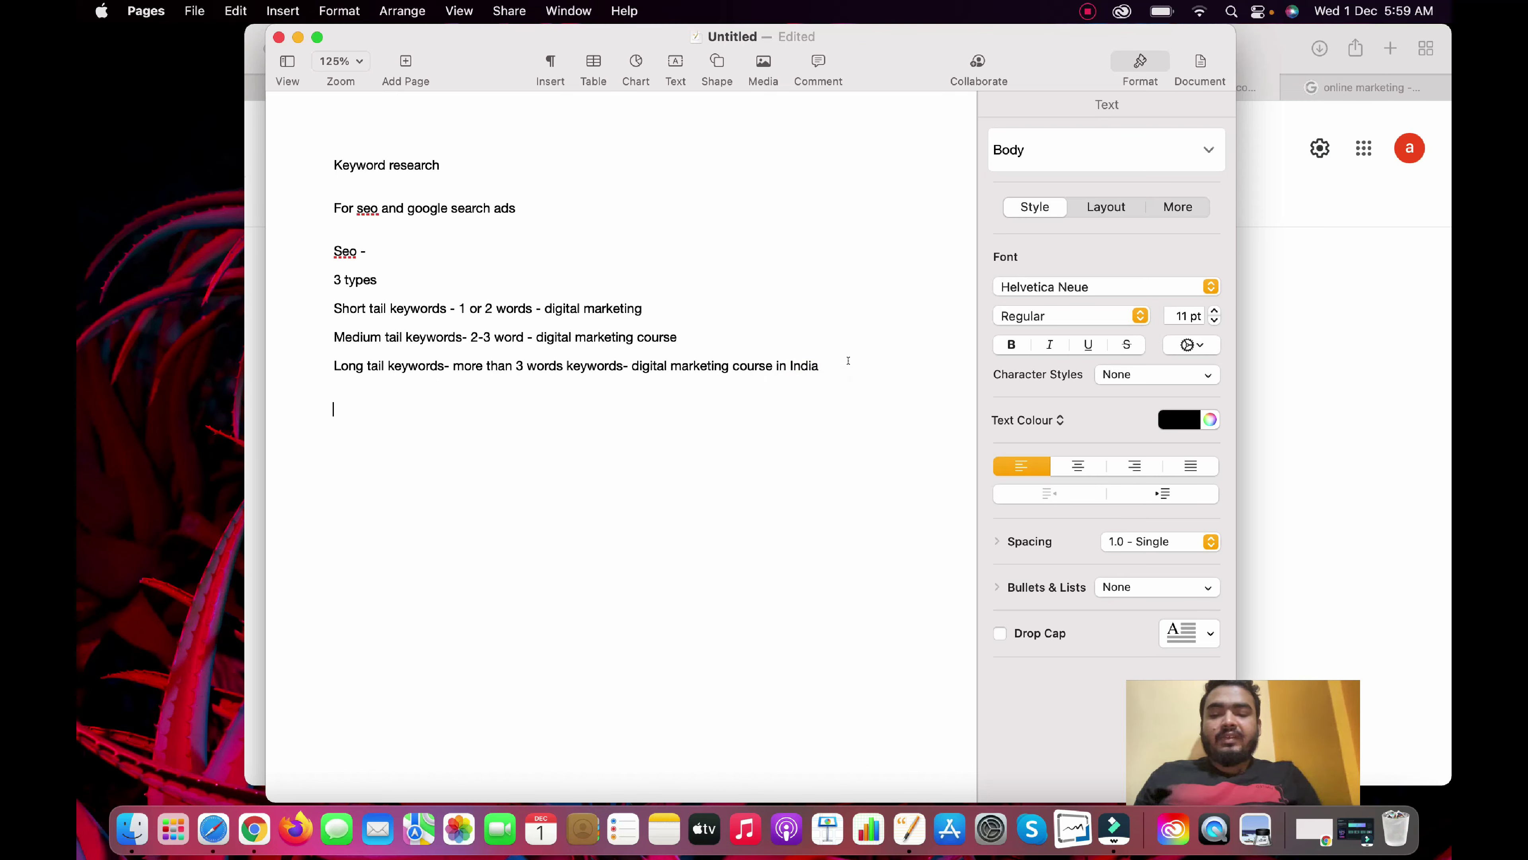
{"action": "type", "text": "s"}
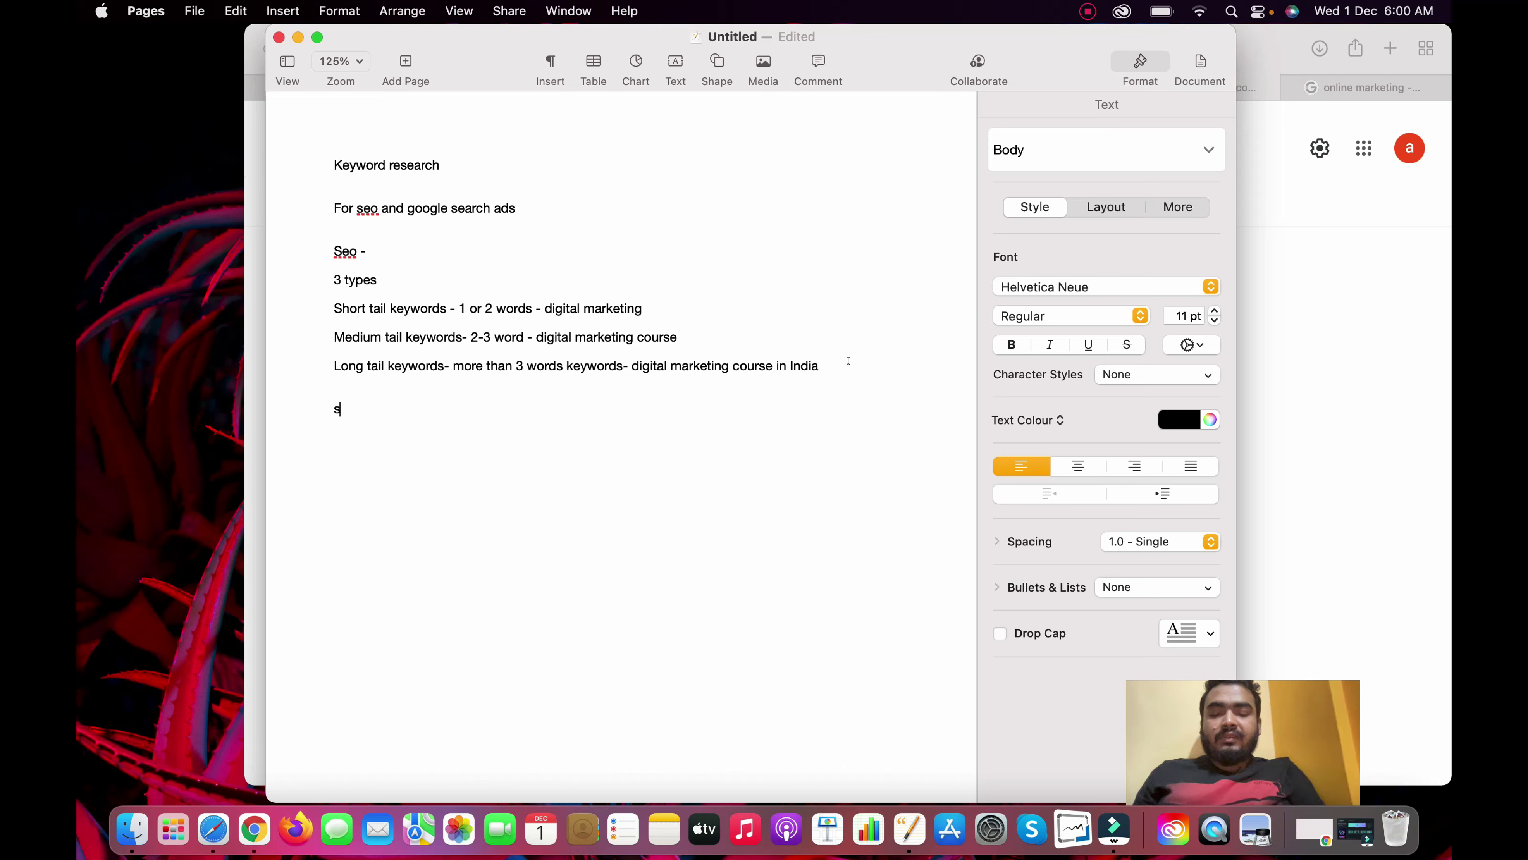
{"action": "type", "text": "earch a"}
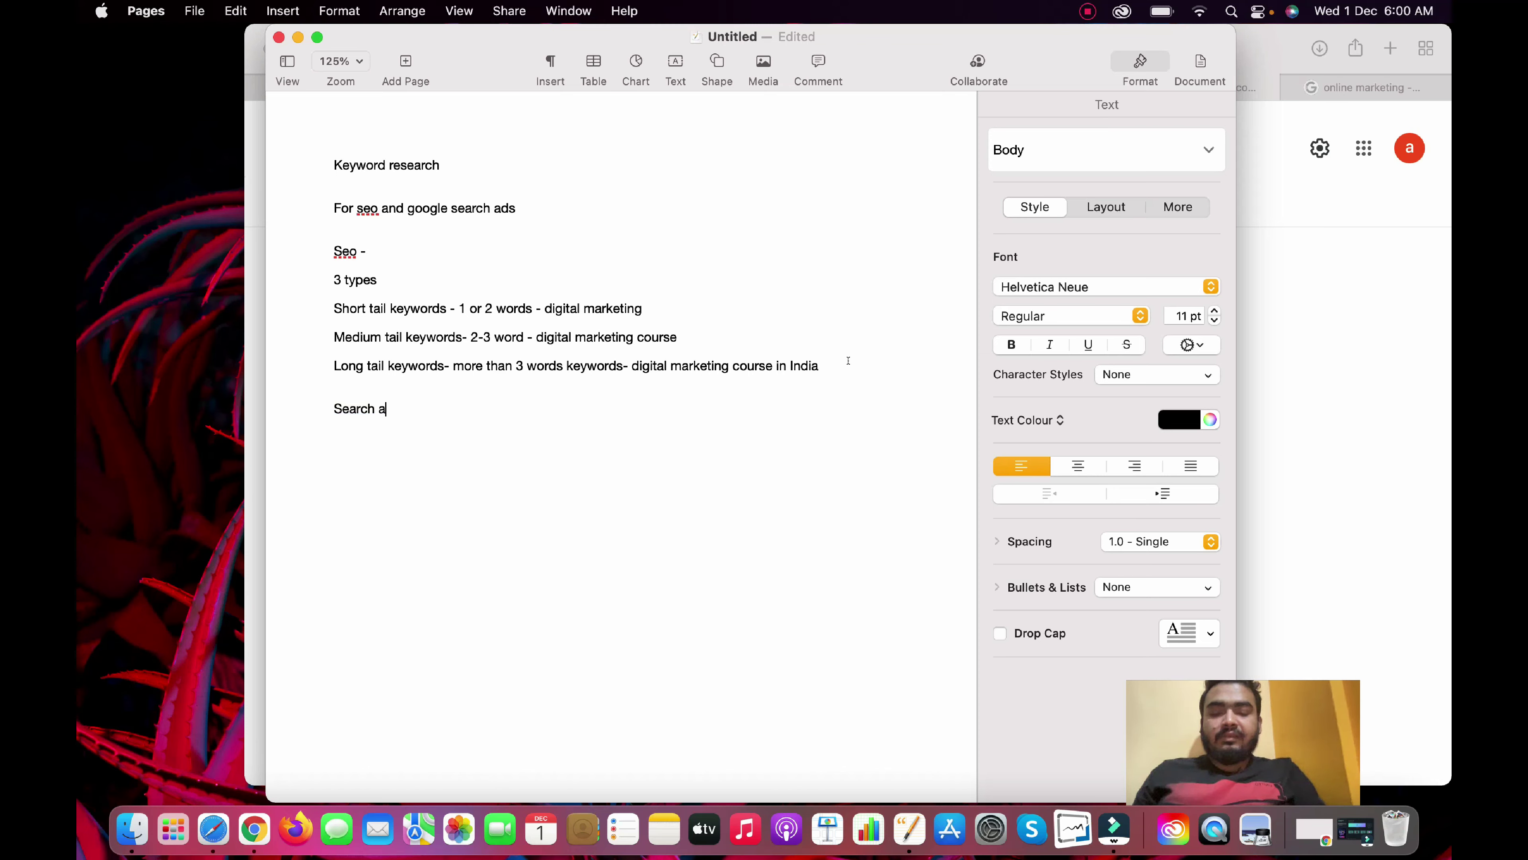
{"action": "type", "text": "ds and"}
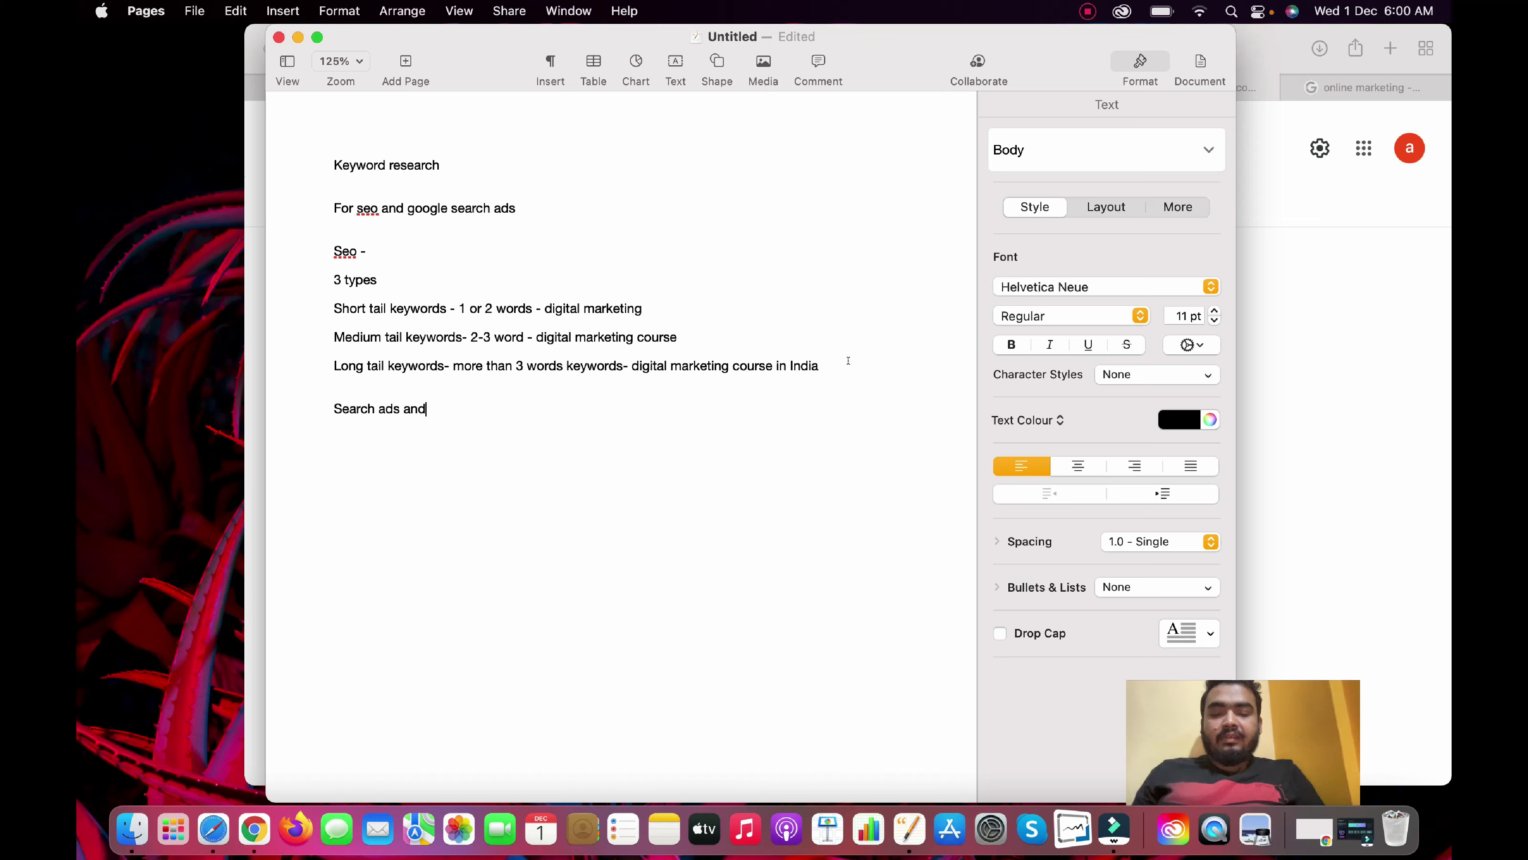
{"action": "type", "text": " te"}
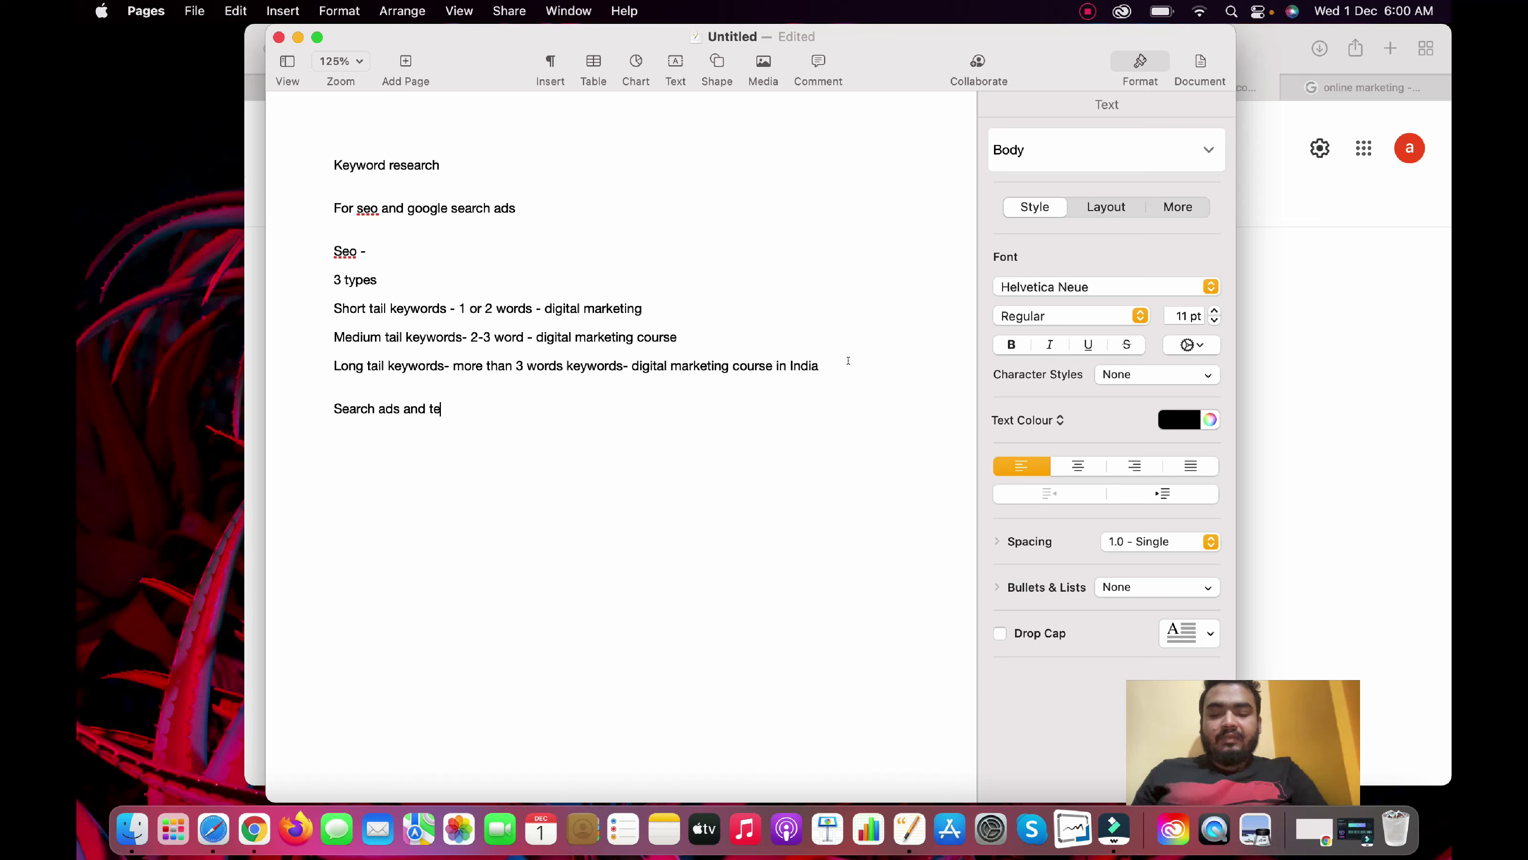
{"action": "type", "text": "xt ads"}
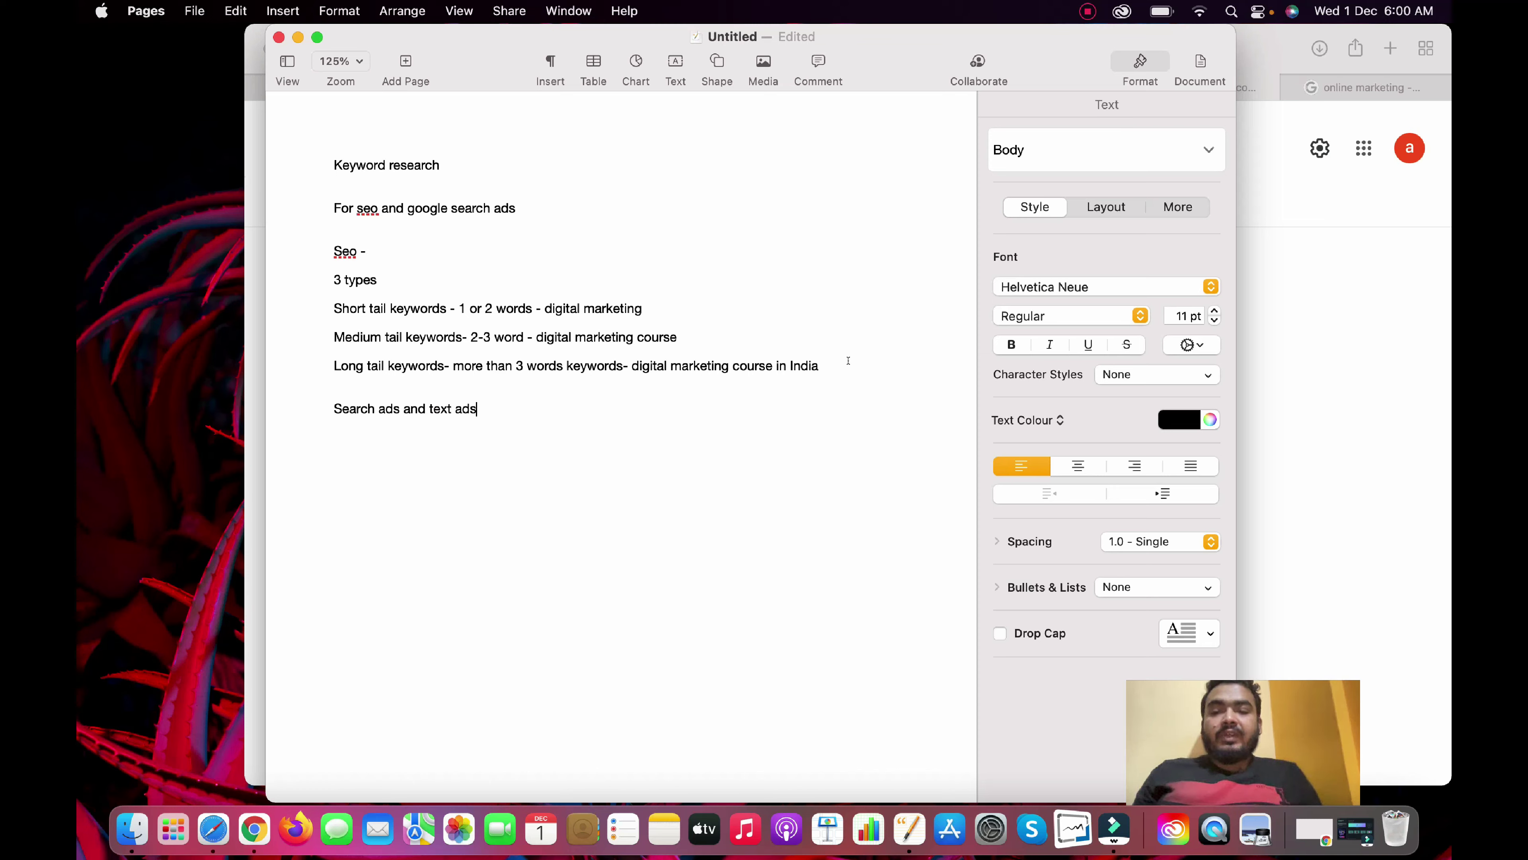
Switch to the Google Ads keyword plan in Safari and examine the competition levels of the "digital marketing course" keyword ideas.
{"action": "left_click", "coordinate": [254, 829]}
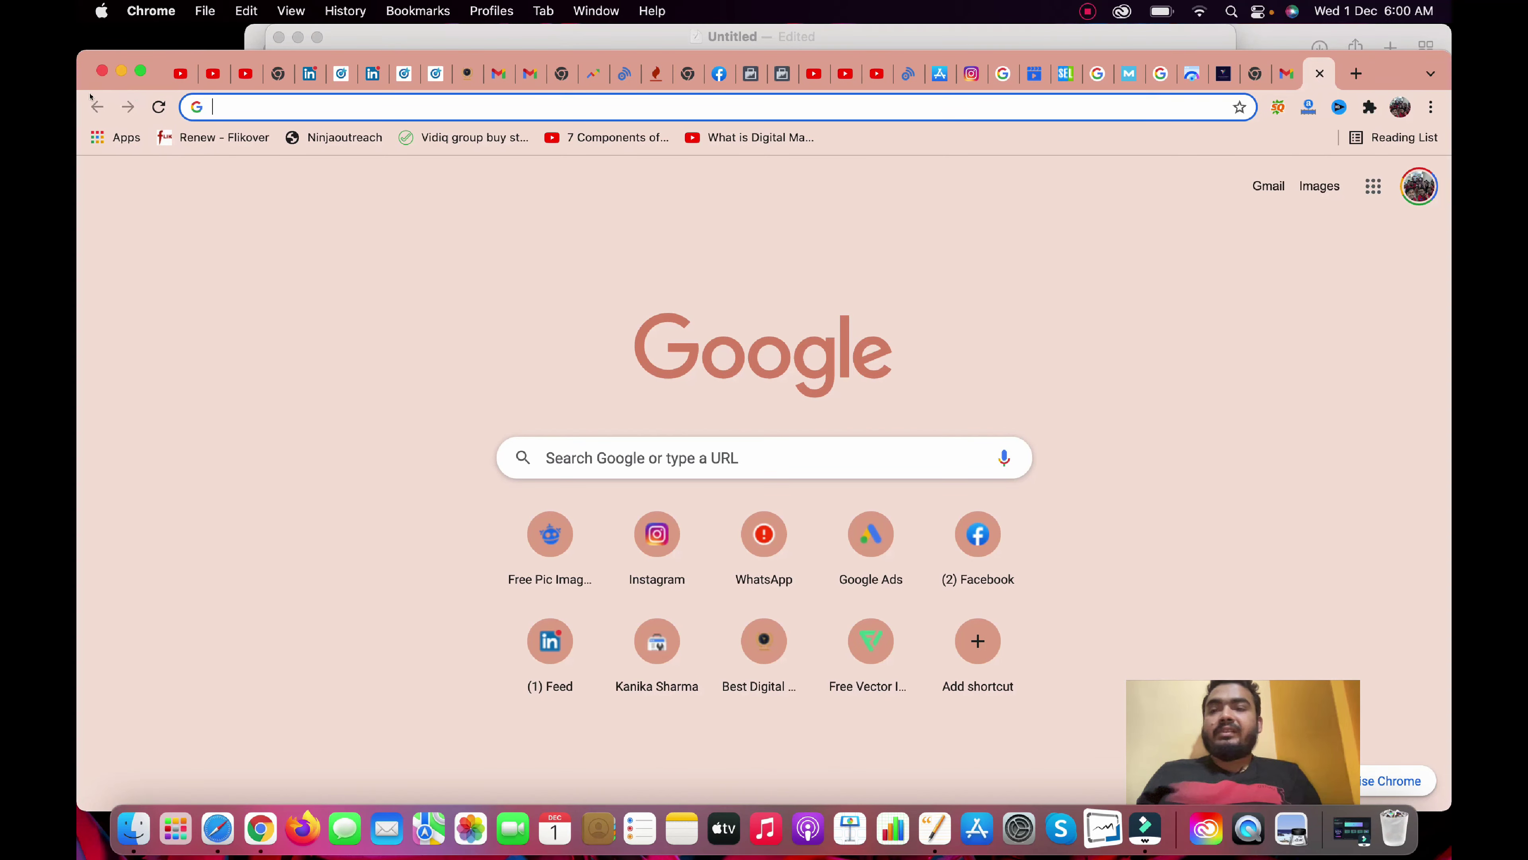
{"action": "left_click", "coordinate": [121, 71]}
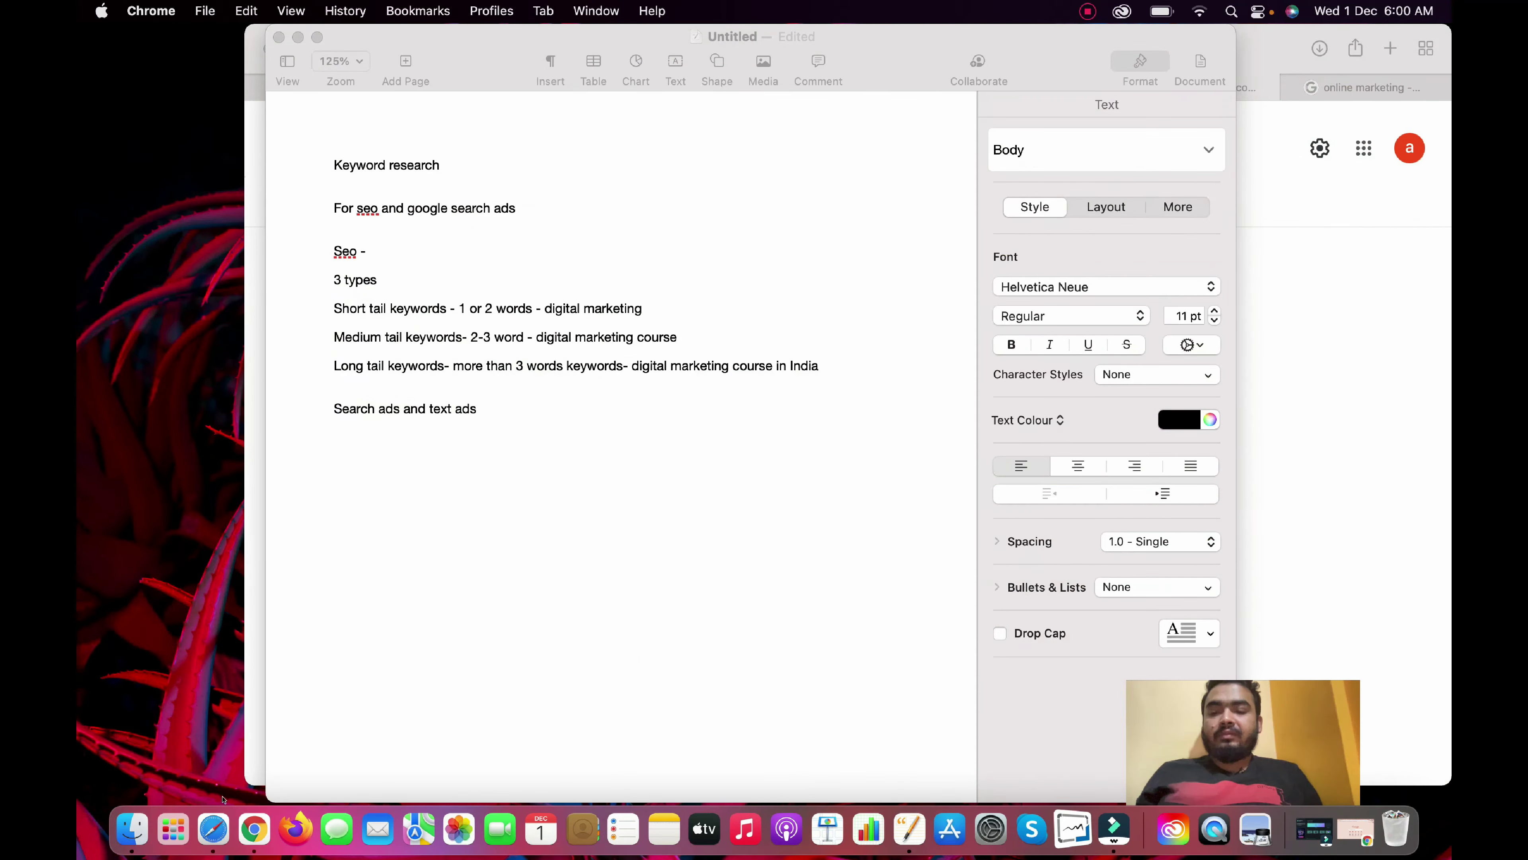
{"action": "left_click", "coordinate": [213, 829]}
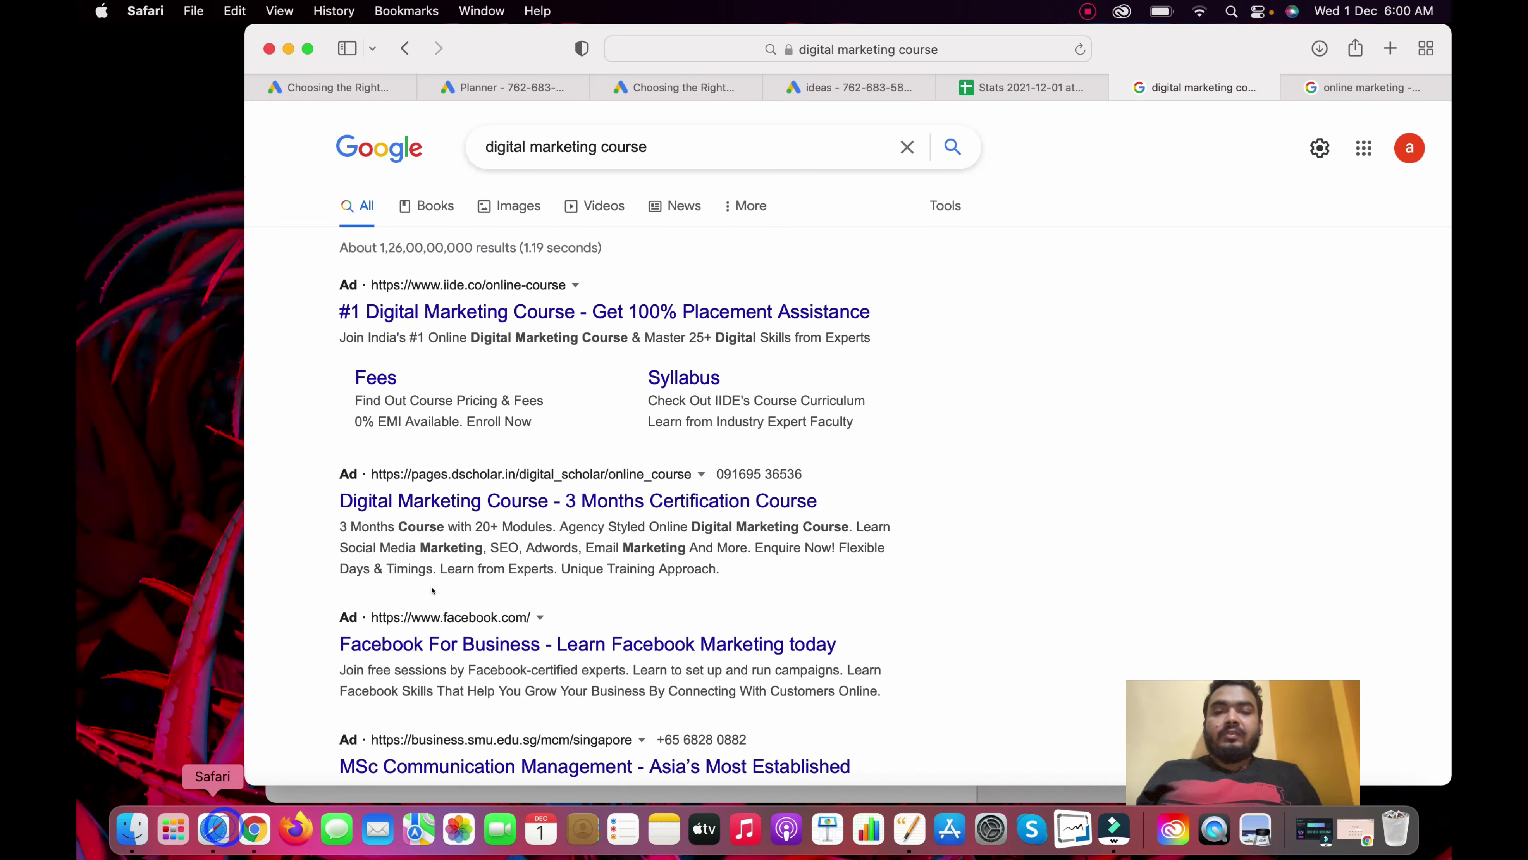
{"action": "left_click", "coordinate": [851, 89]}
{"action": "scroll", "coordinate": [542, 546], "scroll_direction": "left", "scroll_amount": 3}
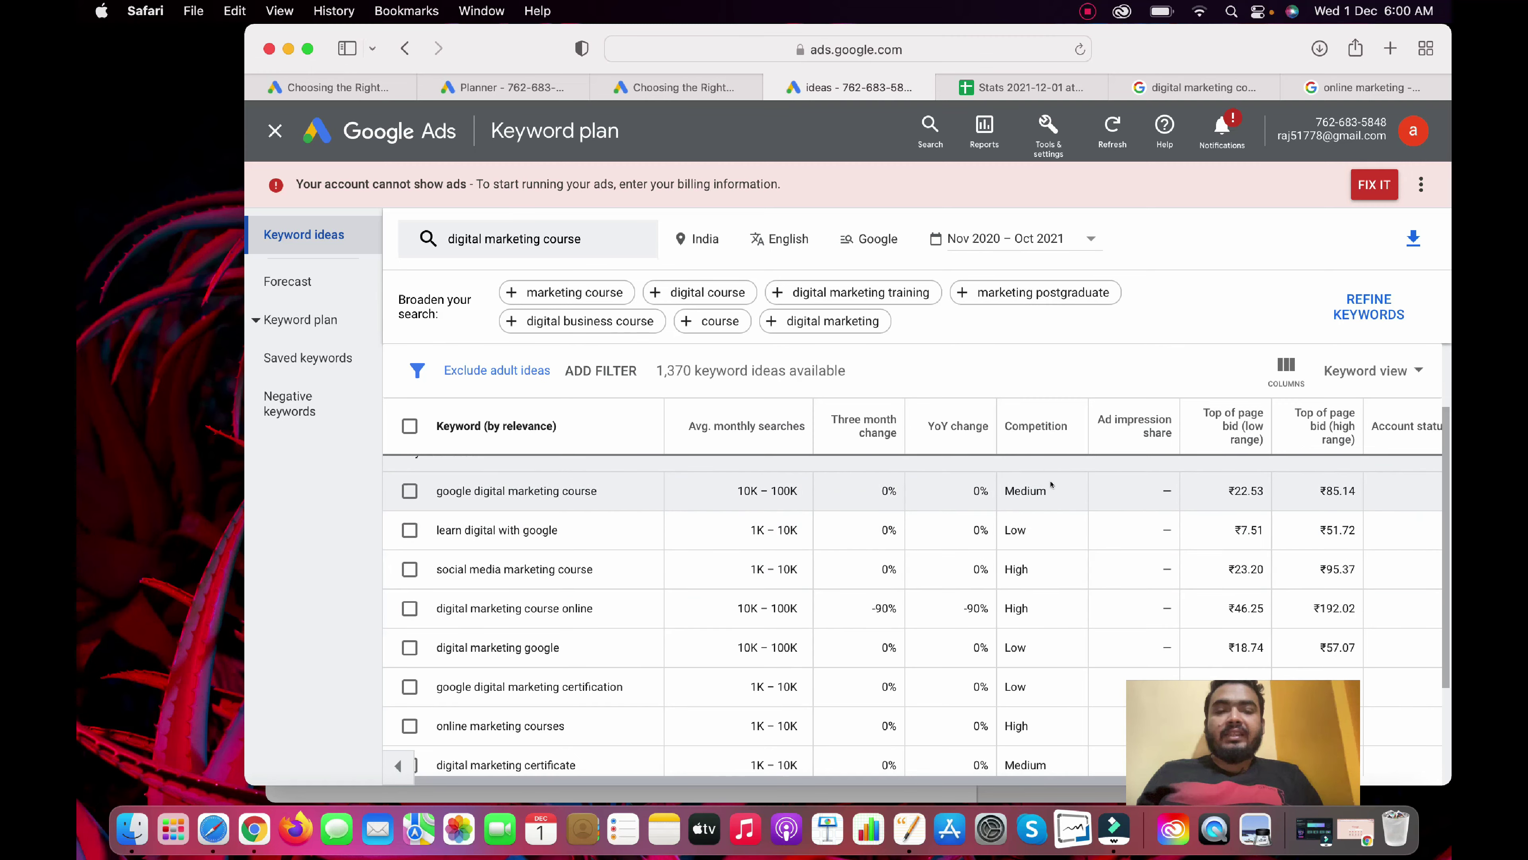
{"action": "scroll", "coordinate": [1020, 515], "scroll_direction": "down", "scroll_amount": 2}
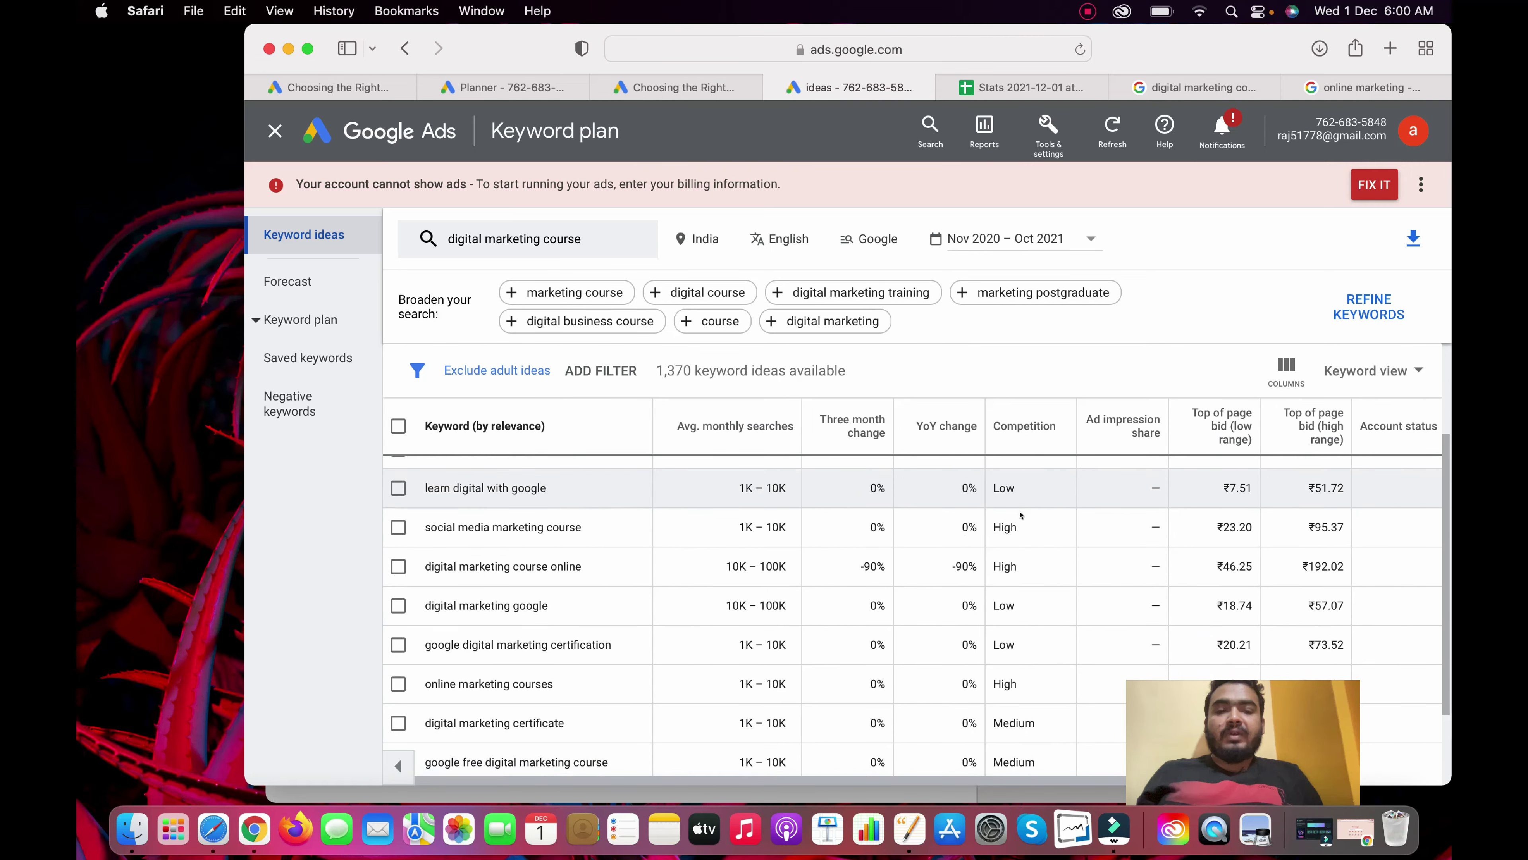
{"action": "scroll", "coordinate": [1019, 515], "scroll_direction": "down", "scroll_amount": 1}
{"action": "scroll", "coordinate": [1020, 515], "scroll_direction": "up", "scroll_amount": 2}
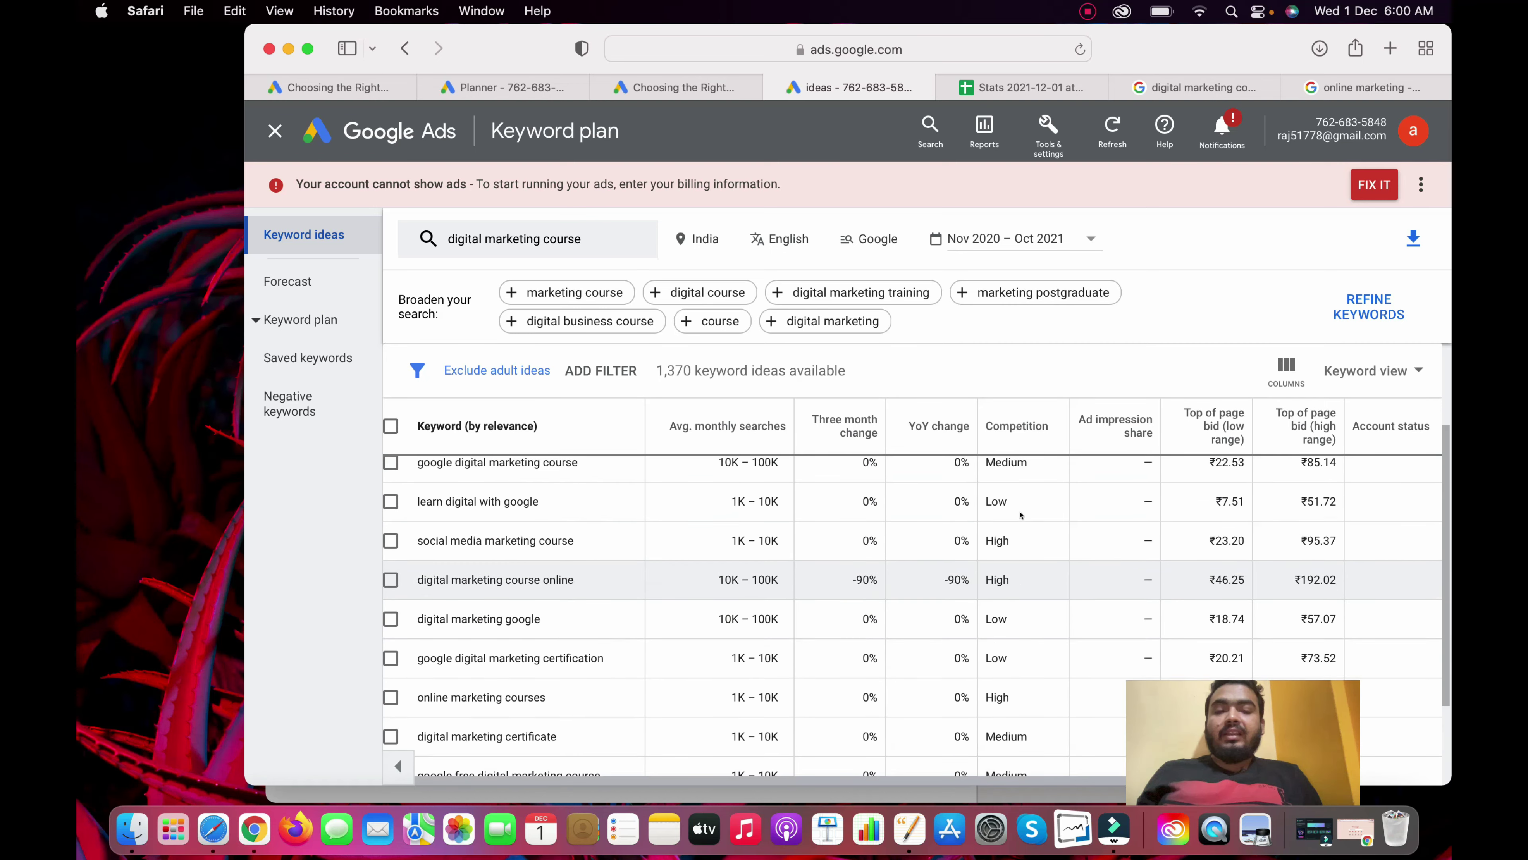
{"action": "scroll", "coordinate": [958, 540], "scroll_direction": "up", "scroll_amount": 2}
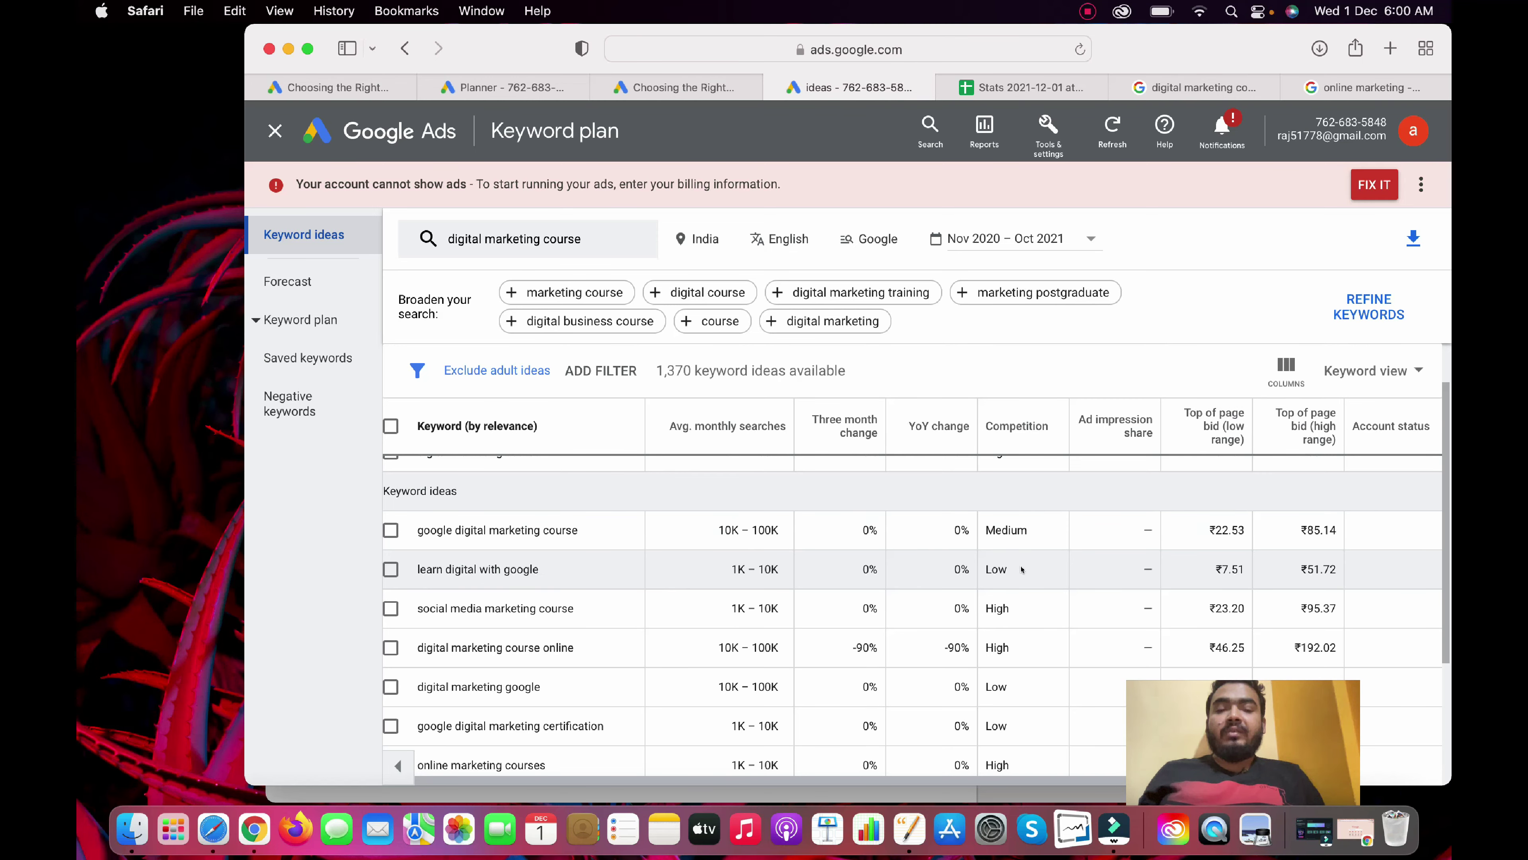
{"action": "scroll", "coordinate": [1021, 569], "scroll_direction": "down", "scroll_amount": 1}
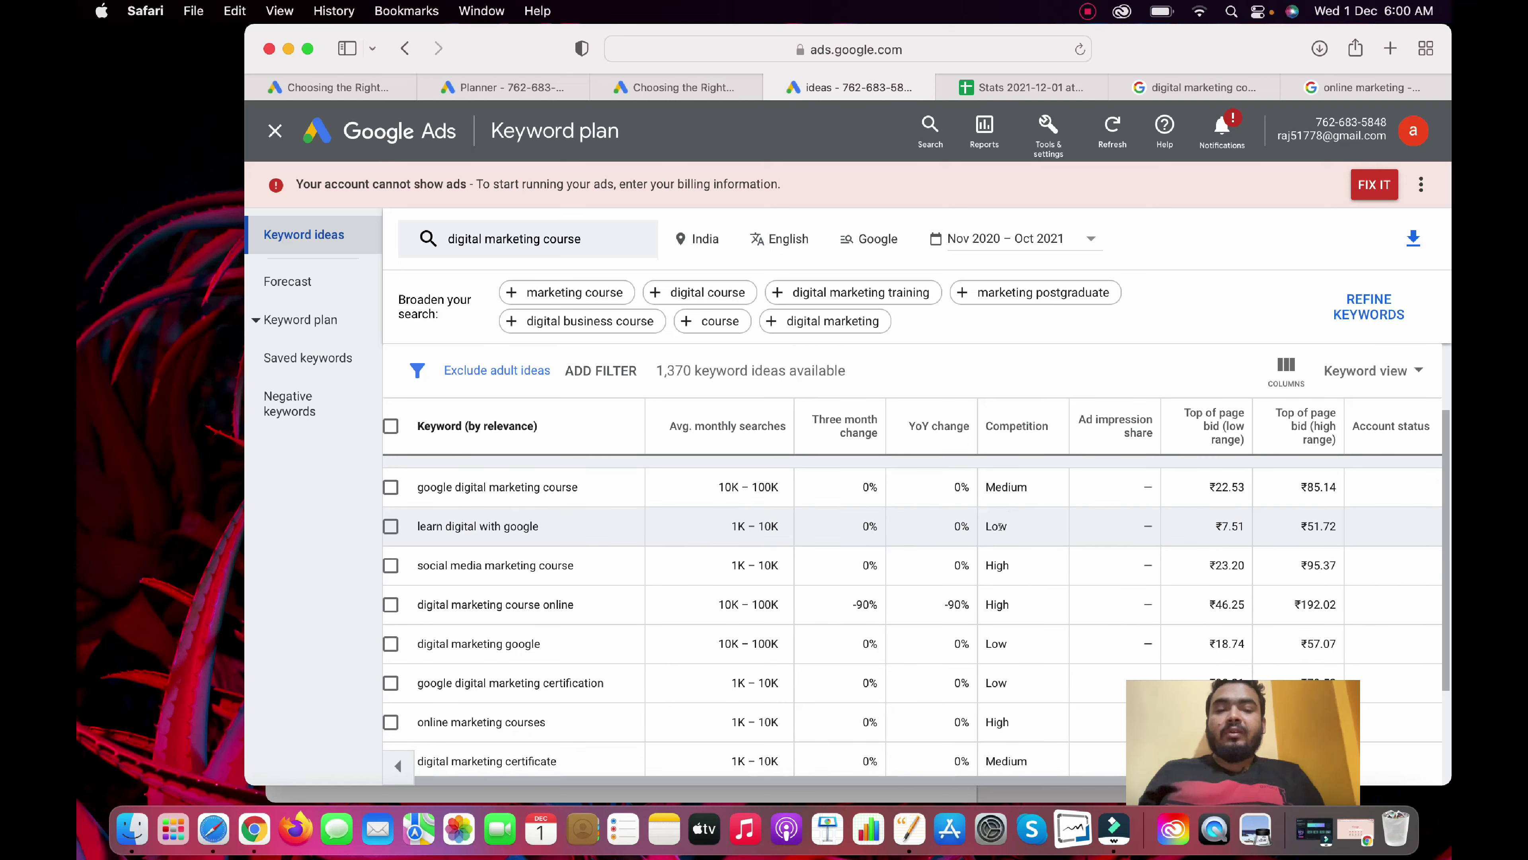
{"action": "scroll", "coordinate": [1016, 524], "scroll_direction": "up", "scroll_amount": 2}
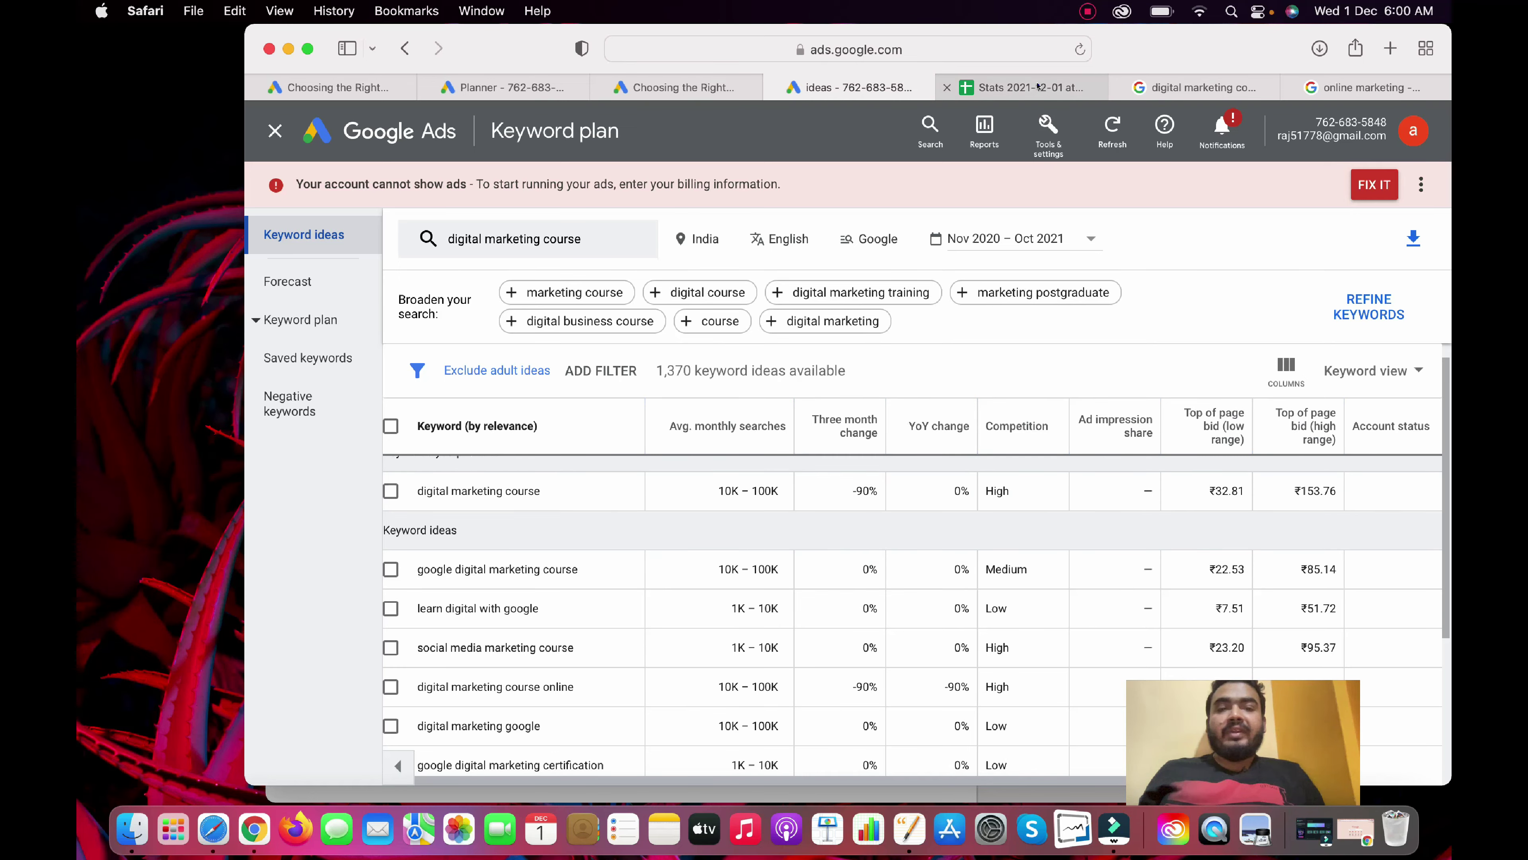
Switch to the Keyword Stats spreadsheet in Google Sheets and fill the "google digital marketing course" cell A5 with red.
{"action": "left_click", "coordinate": [1023, 87]}
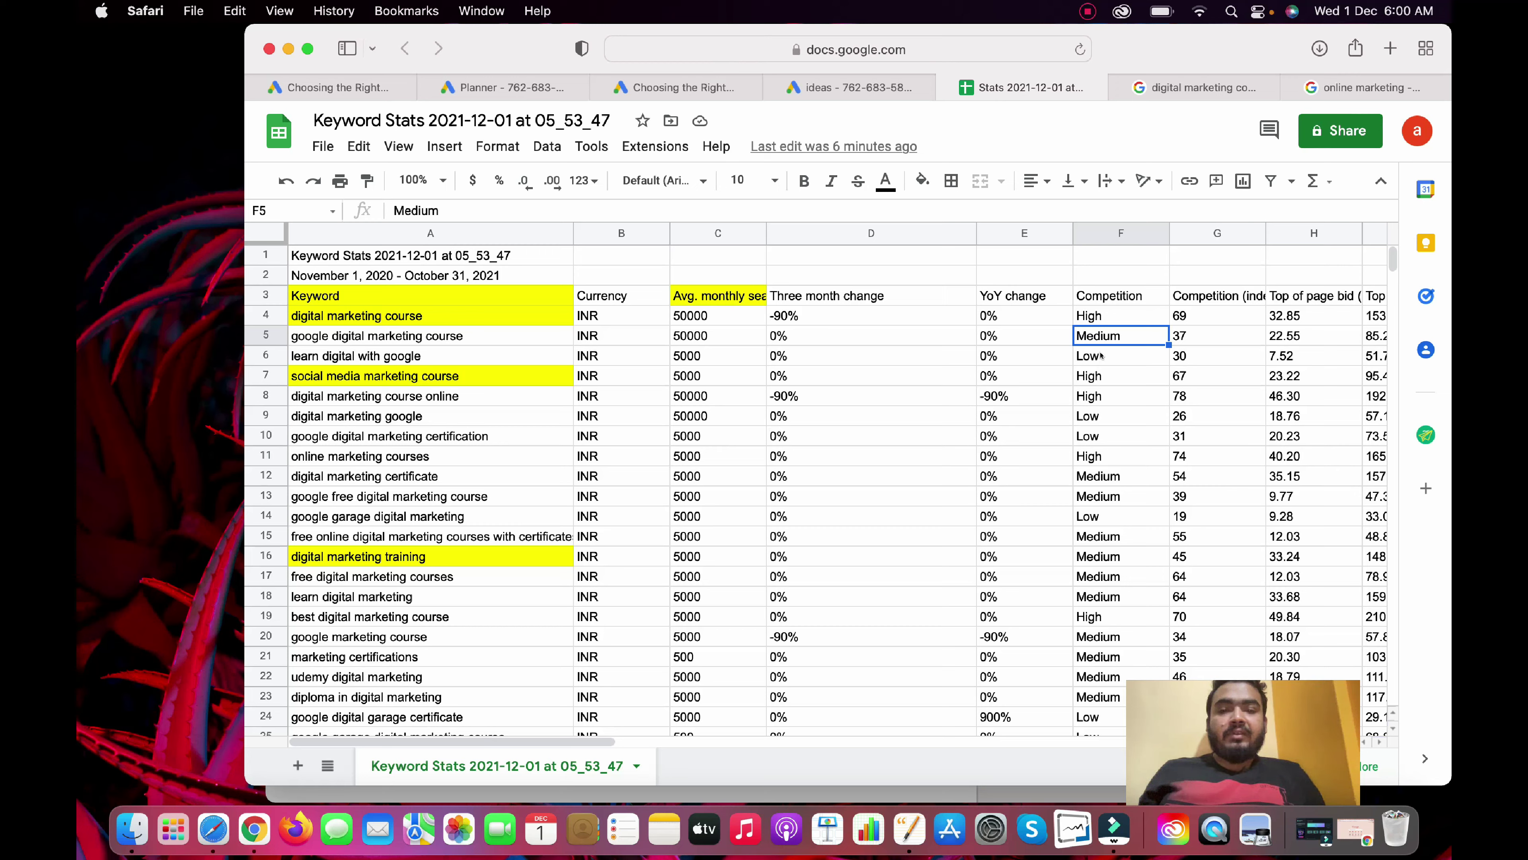
{"action": "left_click", "coordinate": [556, 336]}
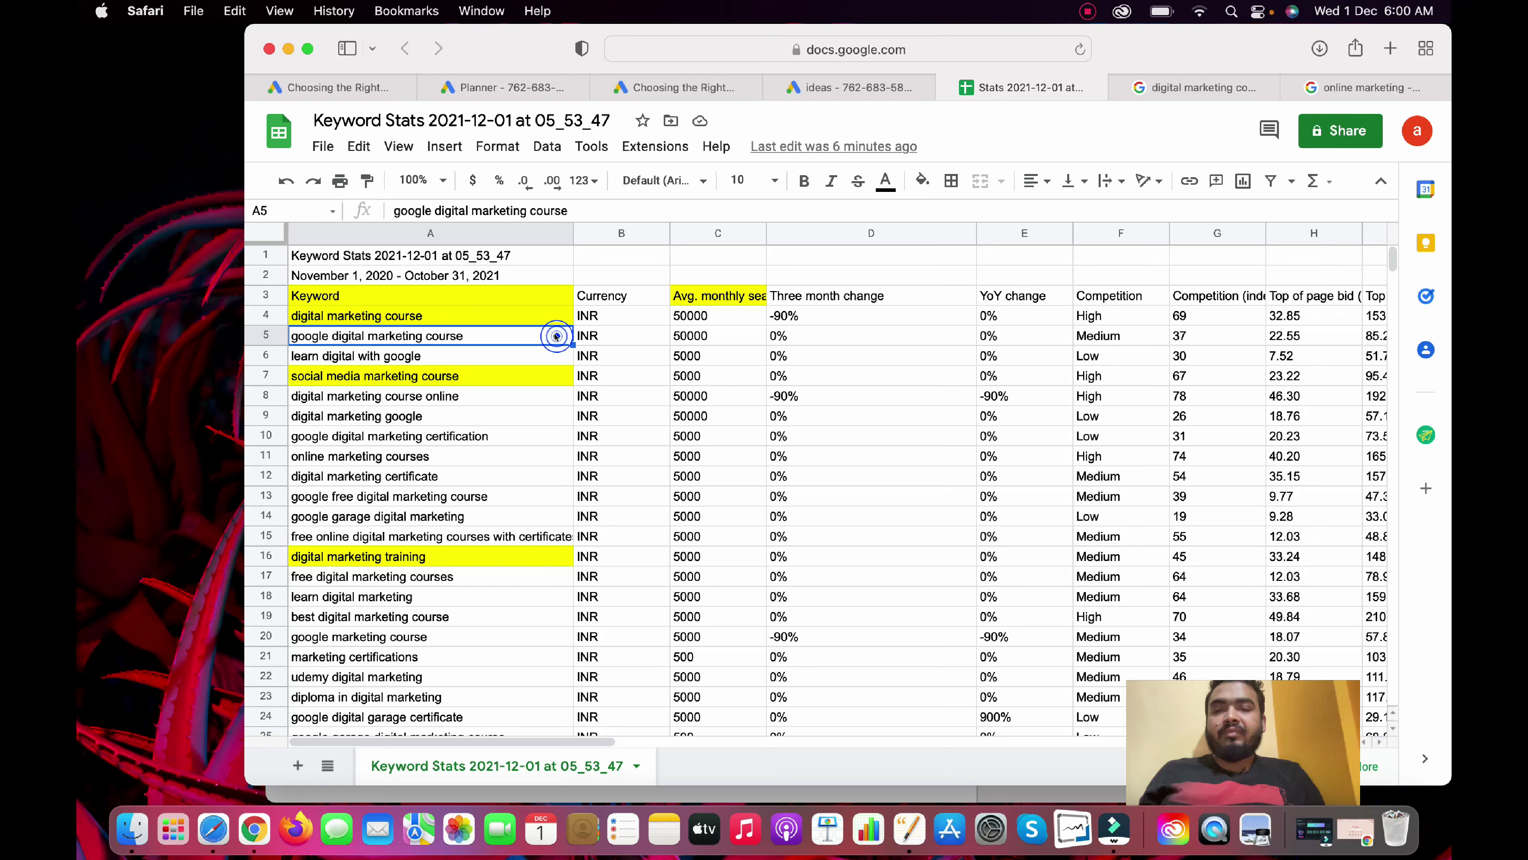
{"action": "left_click", "coordinate": [923, 179]}
{"action": "left_click", "coordinate": [995, 261]}
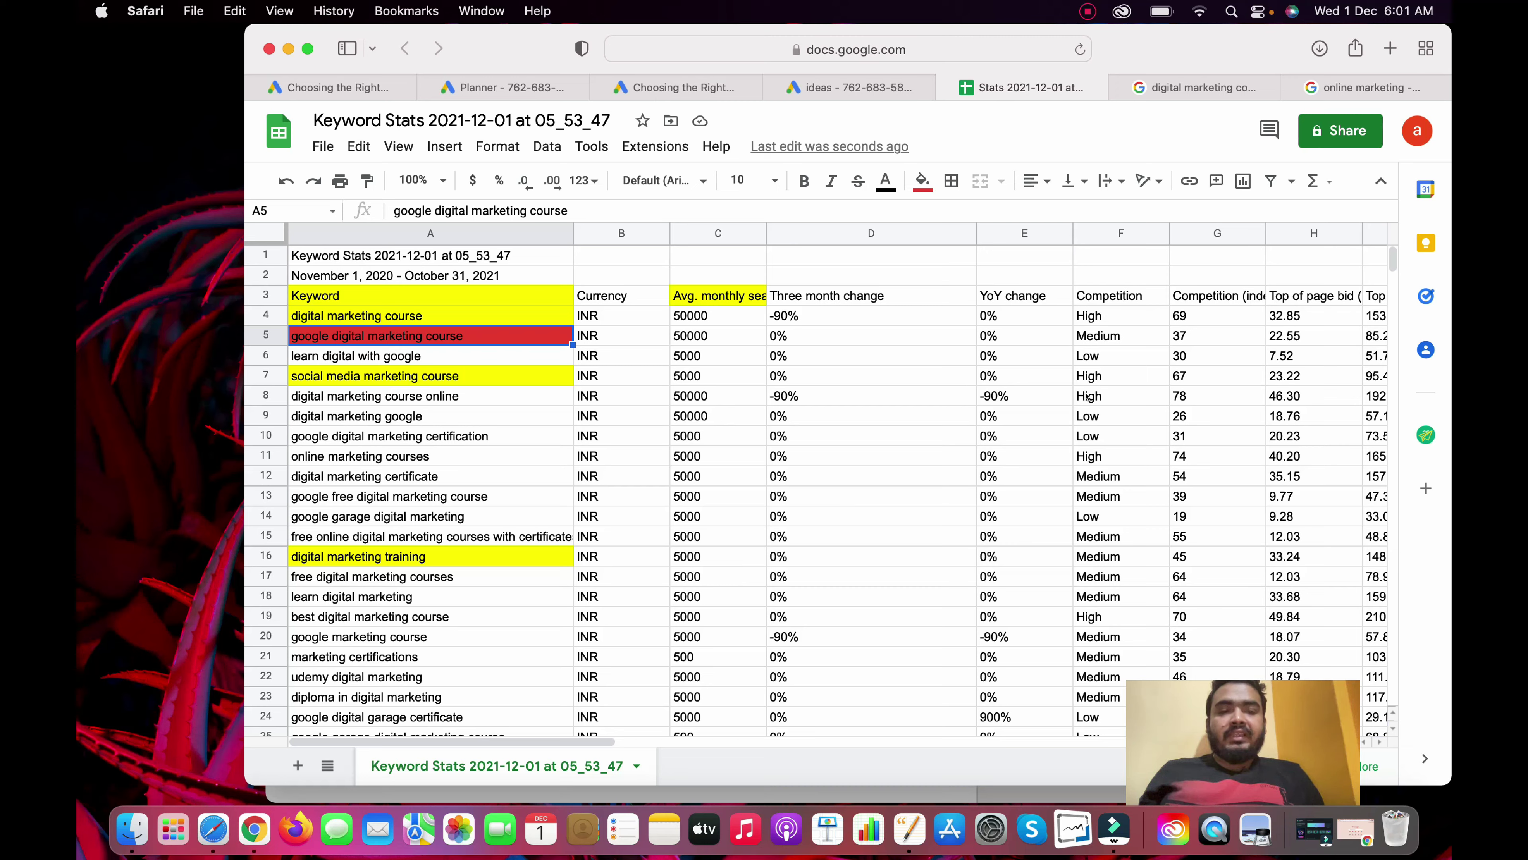
Check the competition for "digital marketing google" and fill its keyword cell A9 with red.
{"action": "left_click", "coordinate": [1086, 419]}
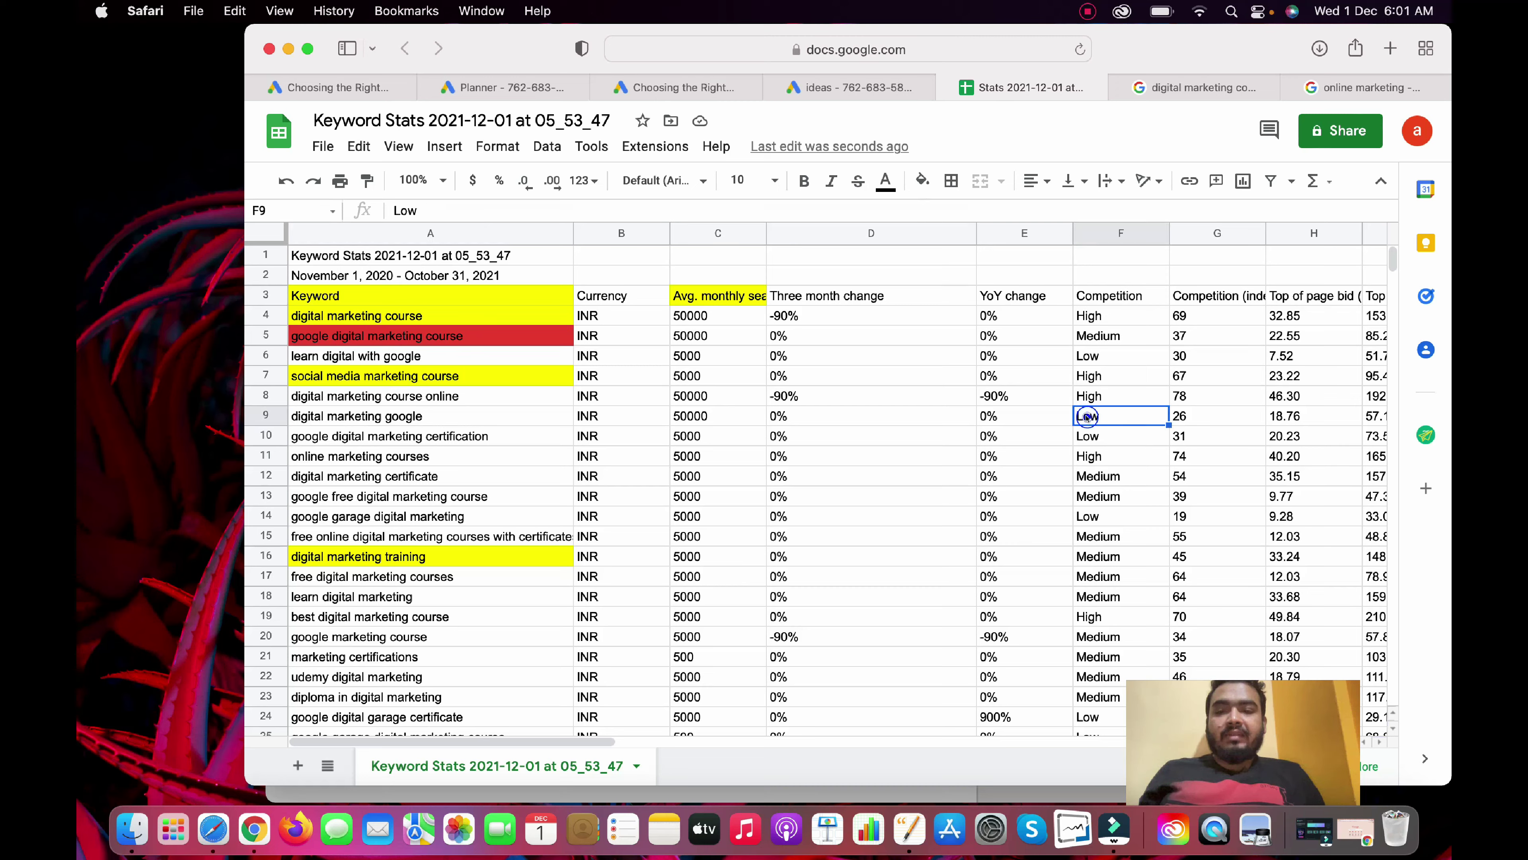
{"action": "left_click", "coordinate": [423, 416]}
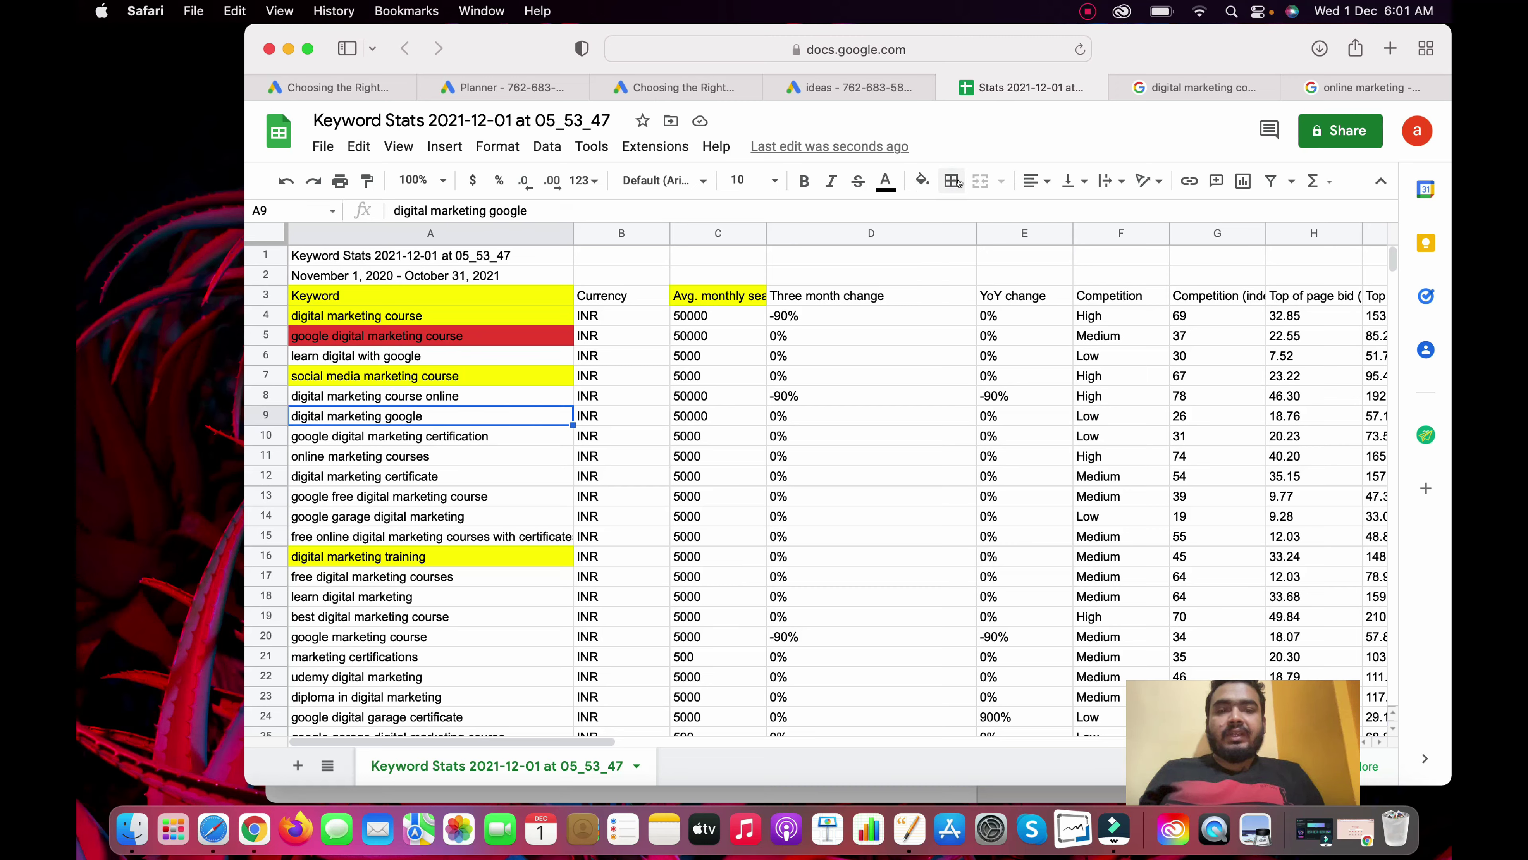
{"action": "left_click", "coordinate": [922, 180]}
{"action": "left_click", "coordinate": [991, 261]}
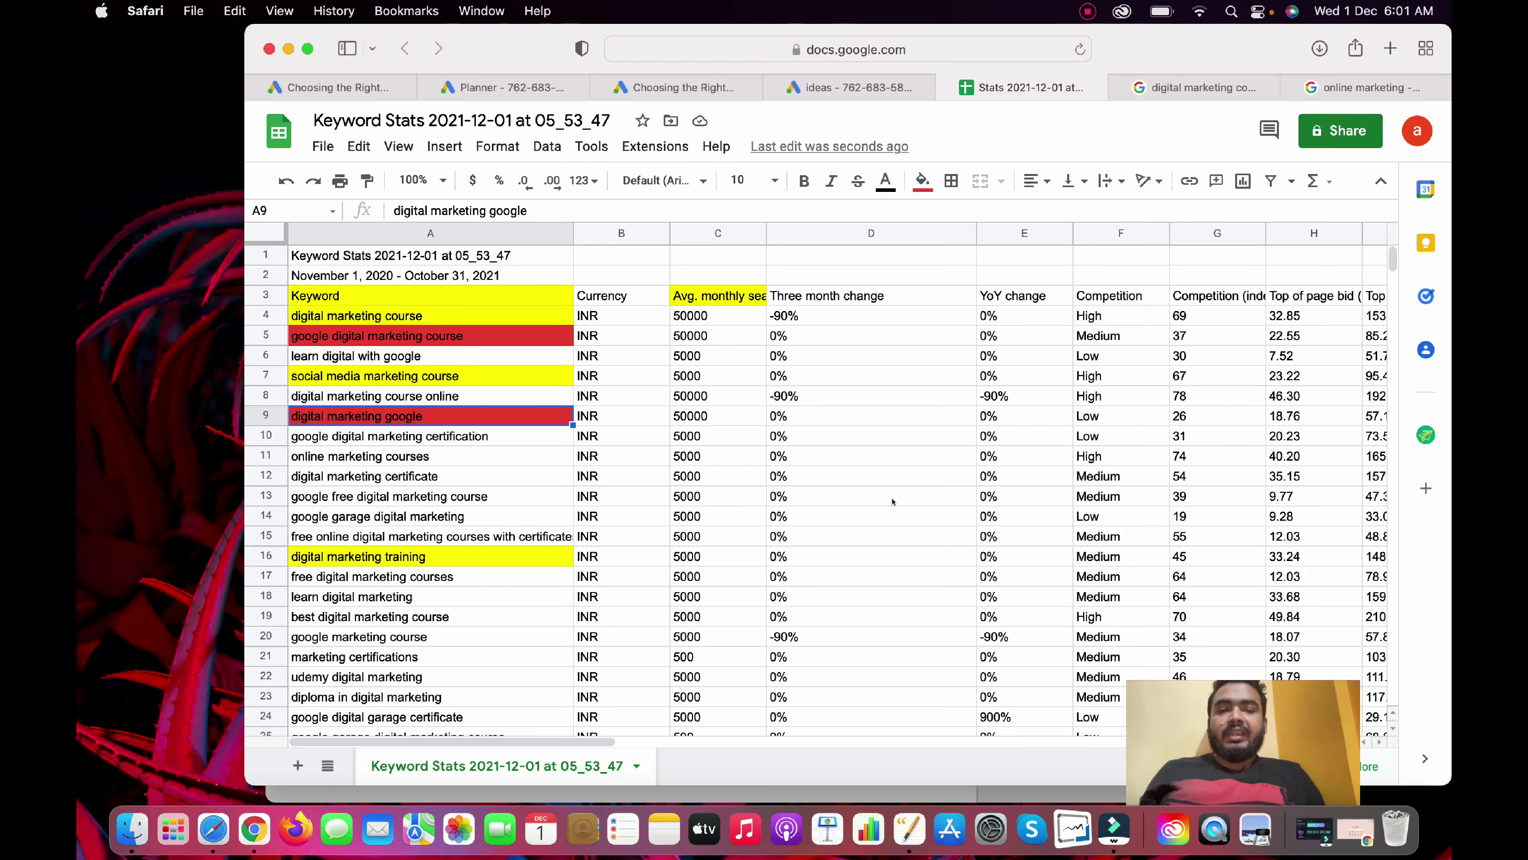
Examine the low and high top of page bid values for the "digital marketing course" row.
{"action": "scroll", "coordinate": [962, 425], "scroll_direction": "right", "scroll_amount": 5}
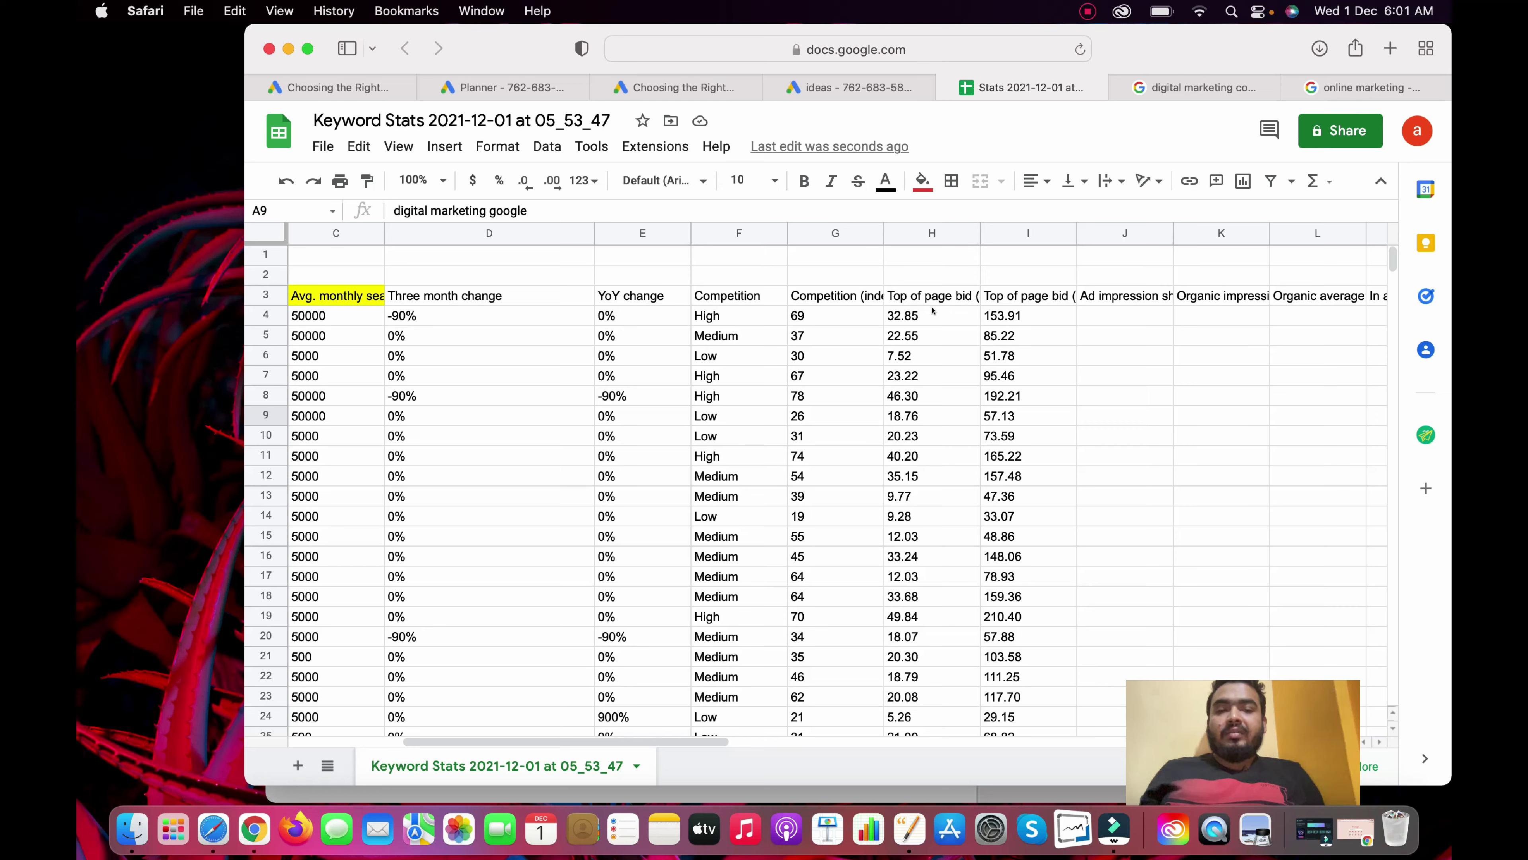
{"action": "left_click", "coordinate": [1017, 314]}
{"action": "left_click", "coordinate": [912, 315]}
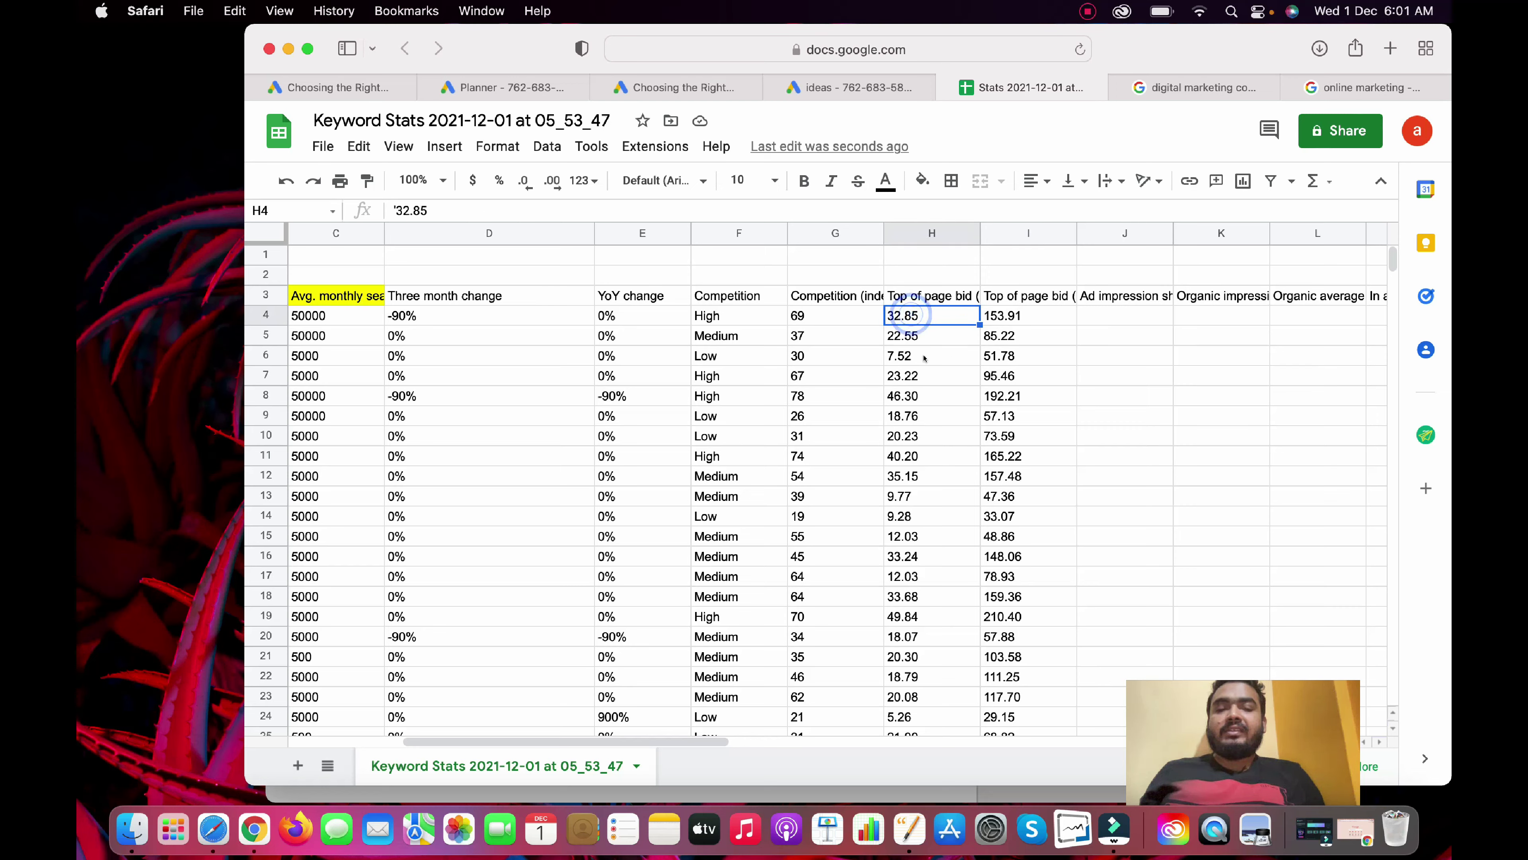
{"action": "scroll", "coordinate": [1117, 356], "scroll_direction": "left", "scroll_amount": 2}
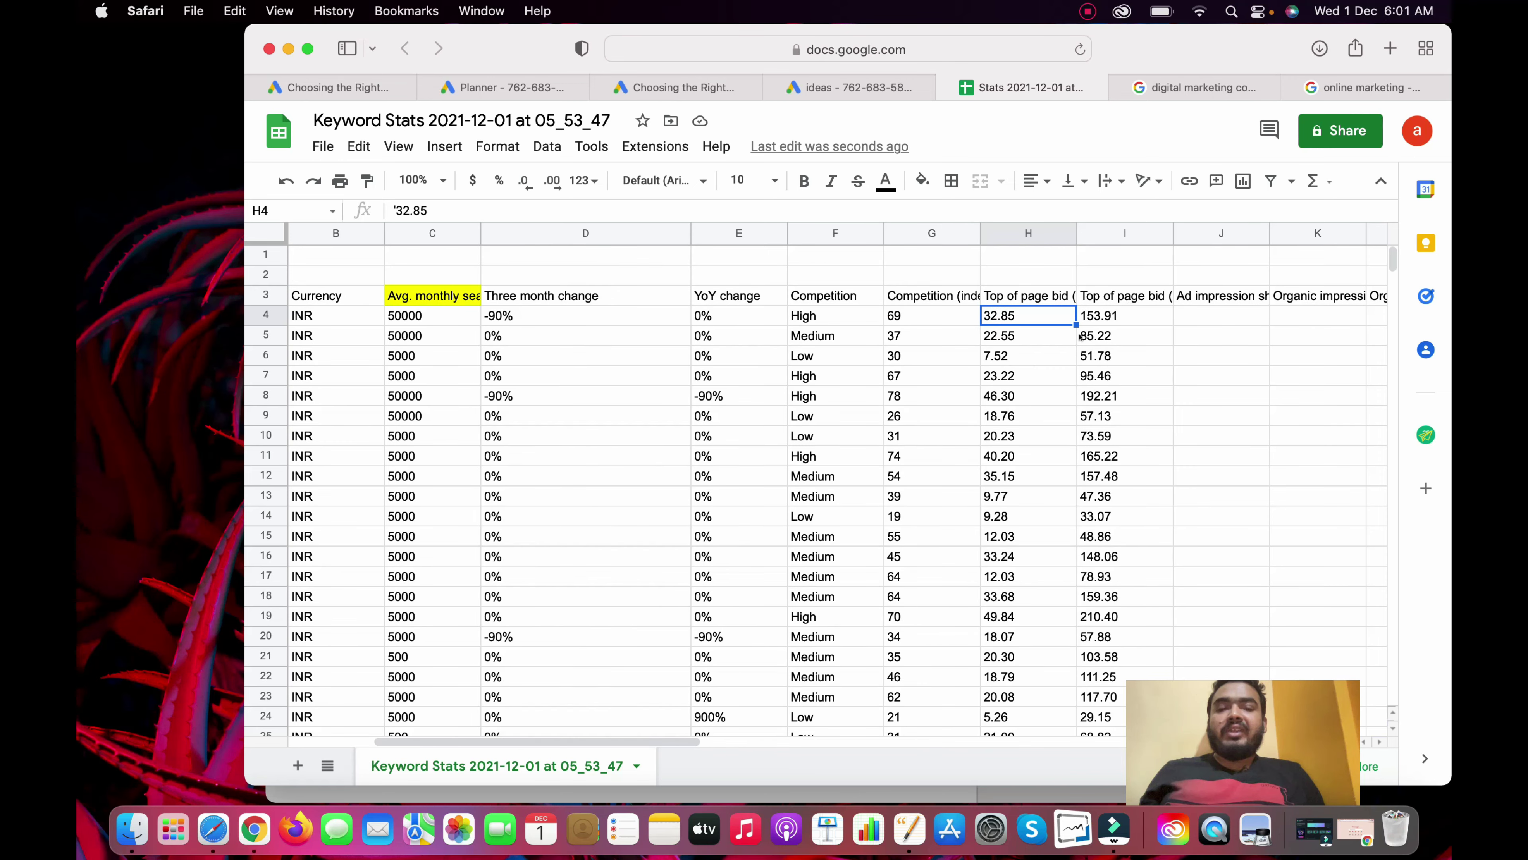